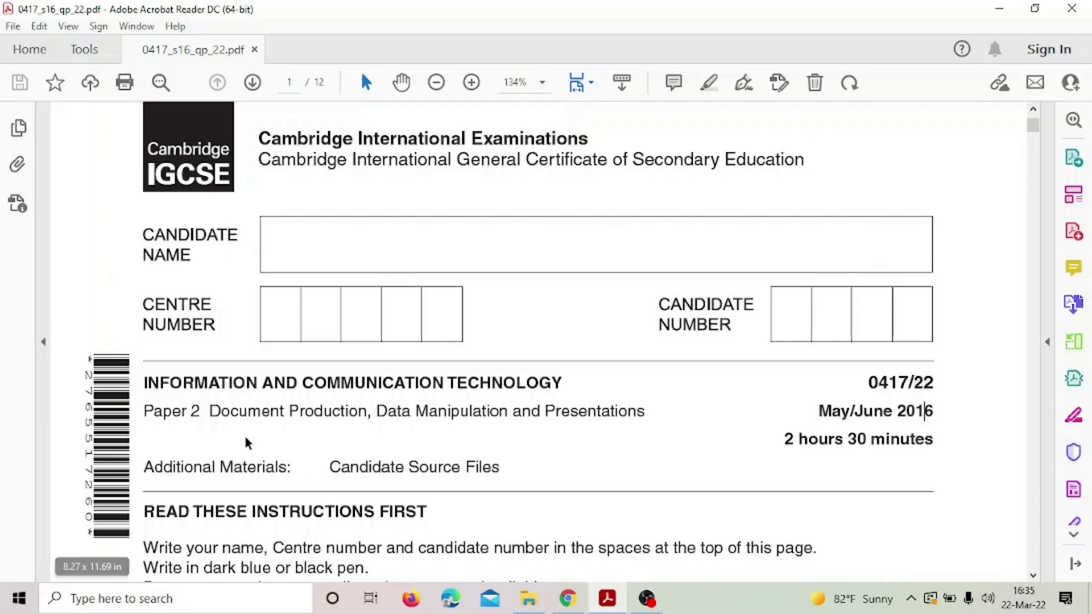
Examine the exam paper's cover page for the topics covered, and read the Tawara Yacht Brokers scenario on page 2
{"action": "left_click_drag", "start_coordinate": [210, 411], "coordinate": [306, 418]}
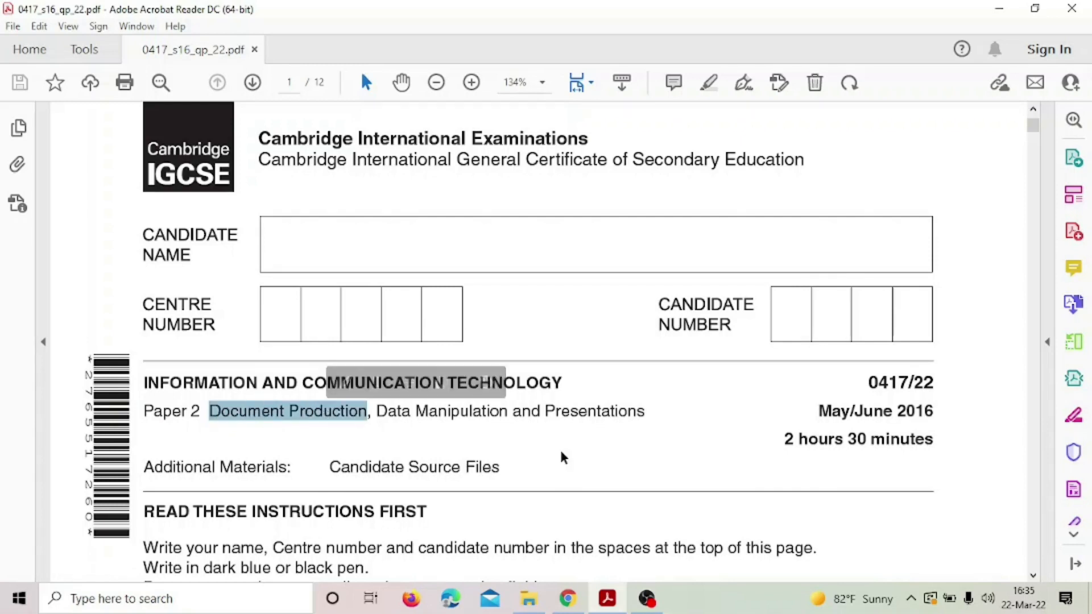
{"action": "key", "text": "F1"}
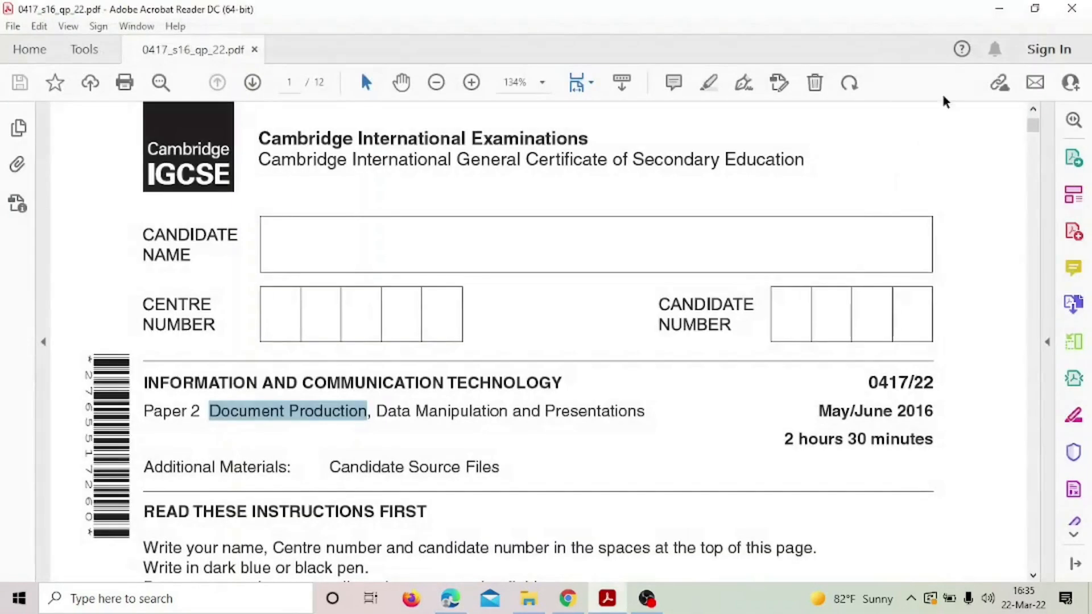
{"action": "scroll", "coordinate": [729, 232], "scroll_direction": "down", "scroll_amount": 7}
{"action": "scroll", "coordinate": [729, 231], "scroll_direction": "down", "scroll_amount": 5}
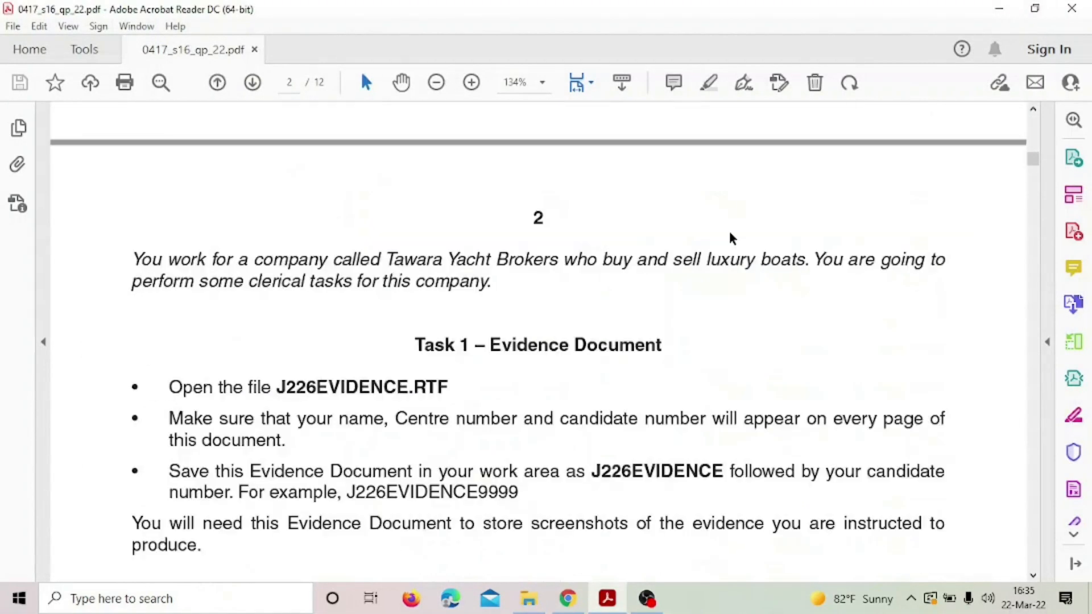
{"action": "scroll", "coordinate": [730, 231], "scroll_direction": "down", "scroll_amount": 3}
{"action": "scroll", "coordinate": [730, 238], "scroll_direction": "up", "scroll_amount": 1}
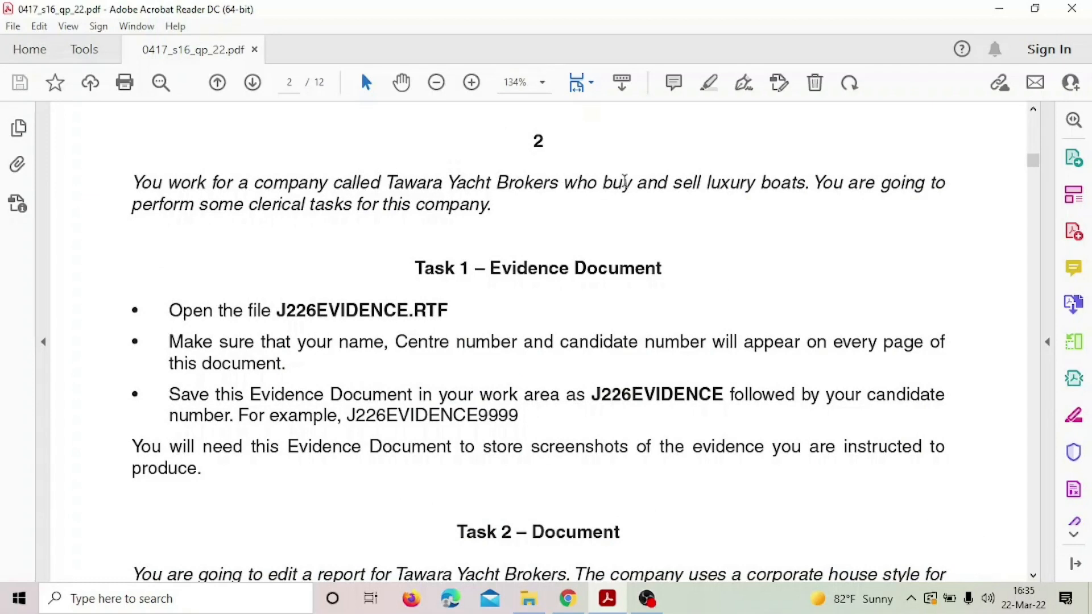
{"action": "left_click_drag", "start_coordinate": [624, 181], "coordinate": [794, 185]}
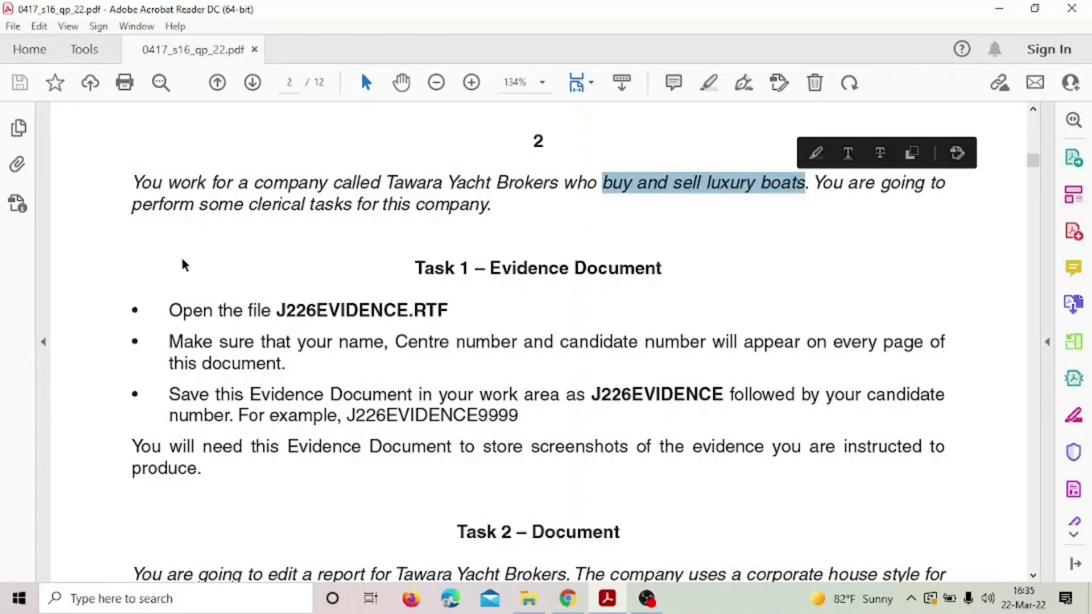
{"action": "mouse_move", "coordinate": [136, 206]}
{"action": "left_mouse_down"}
{"action": "mouse_move", "coordinate": [390, 183]}
{"action": "mouse_move", "coordinate": [480, 210]}
{"action": "left_mouse_up"}
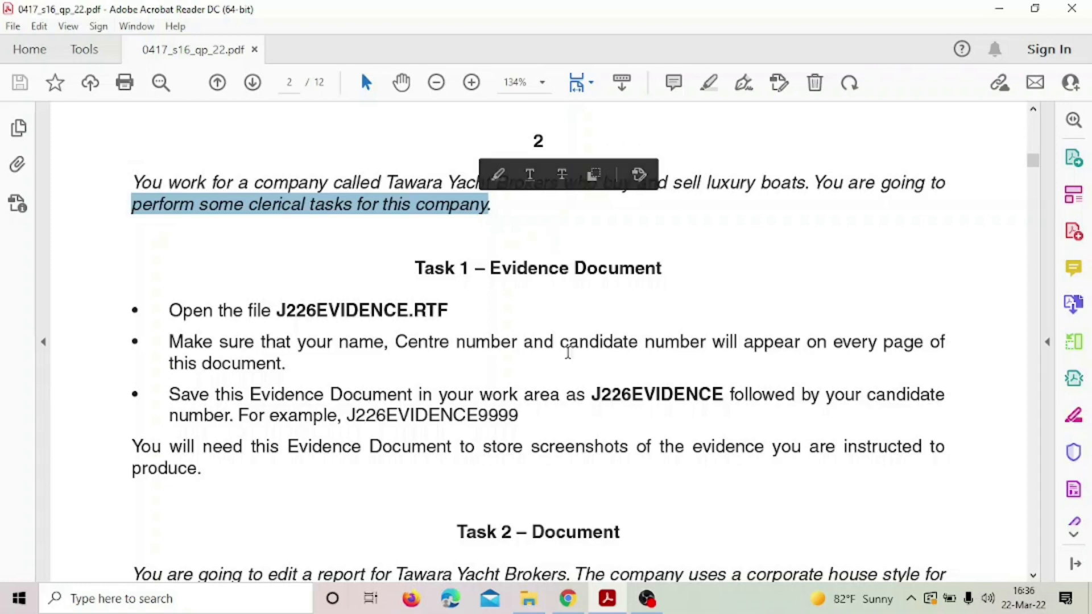
{"action": "left_click", "coordinate": [492, 226]}
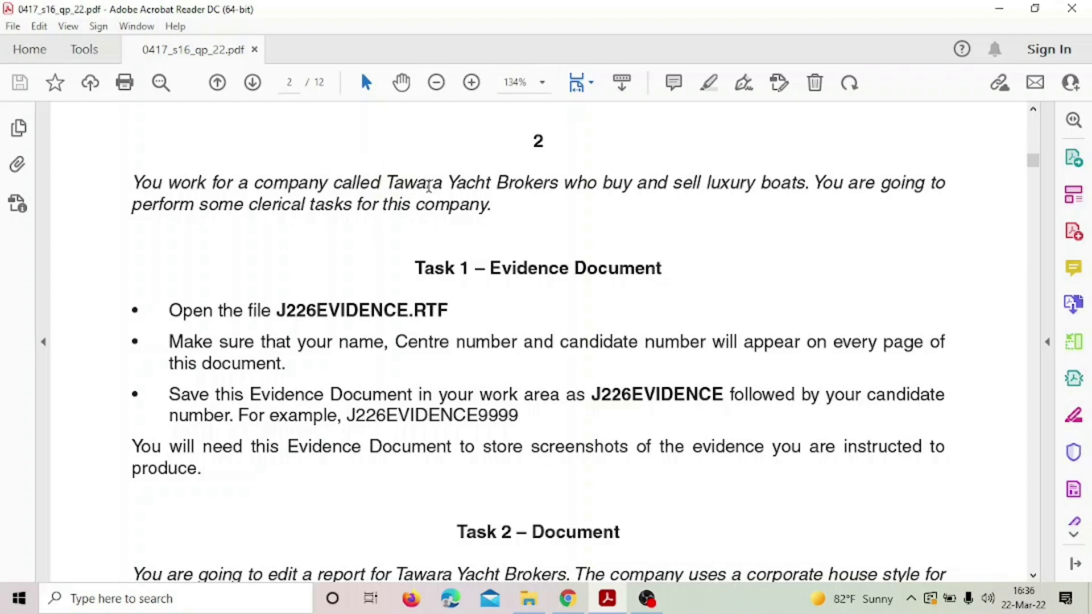
{"action": "scroll", "coordinate": [541, 330], "scroll_direction": "down", "scroll_amount": 1}
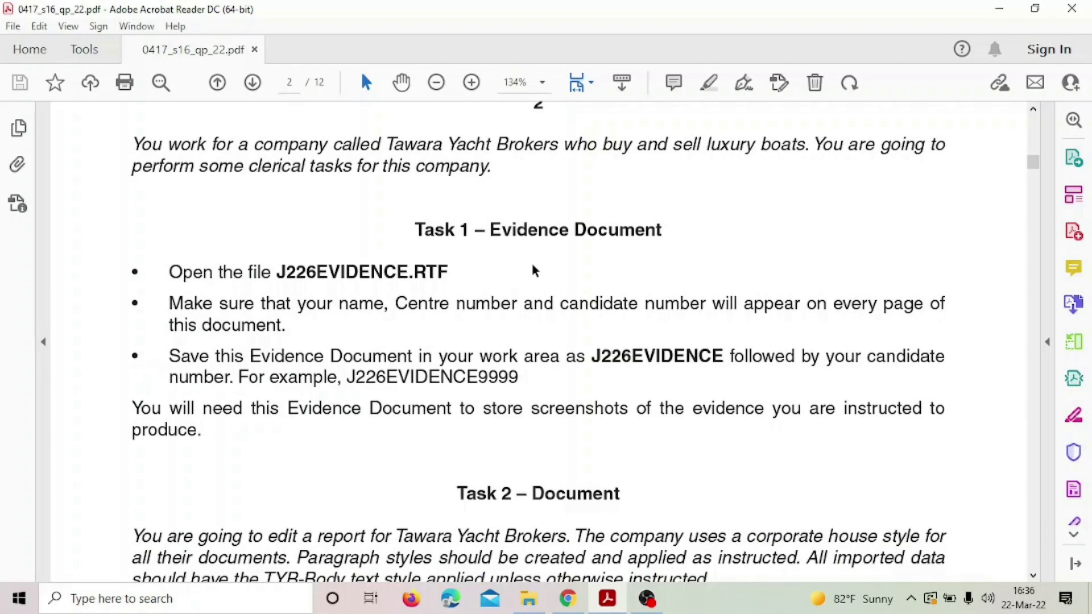
{"action": "scroll", "coordinate": [534, 269], "scroll_direction": "down", "scroll_amount": 1}
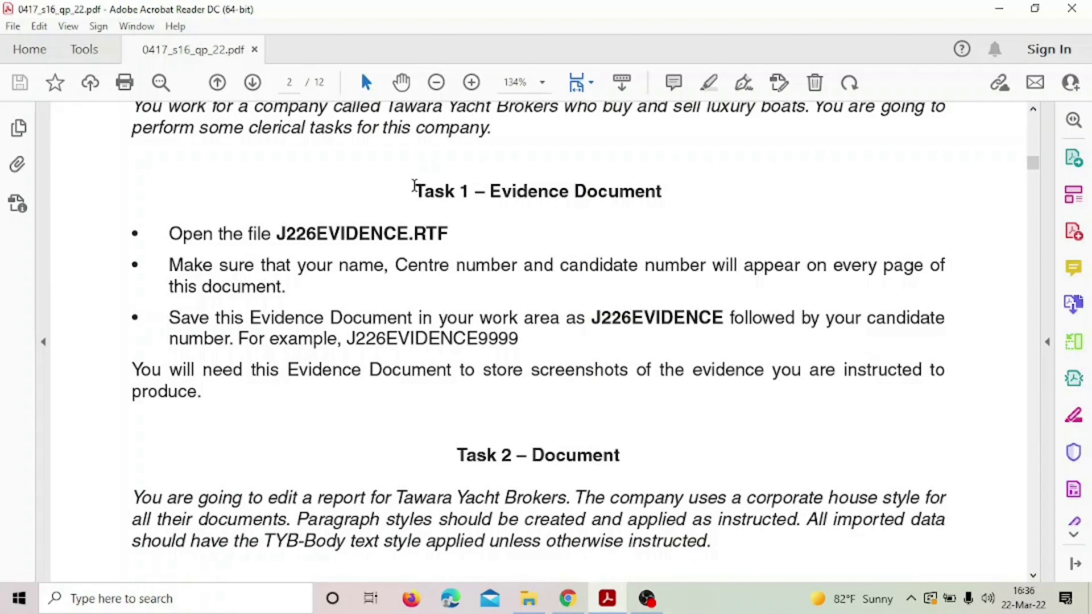
Read the Task 1 – Evidence Document instructions on which file to open, the required candidate details and the file name for saving
{"action": "left_click_drag", "start_coordinate": [417, 187], "coordinate": [585, 171]}
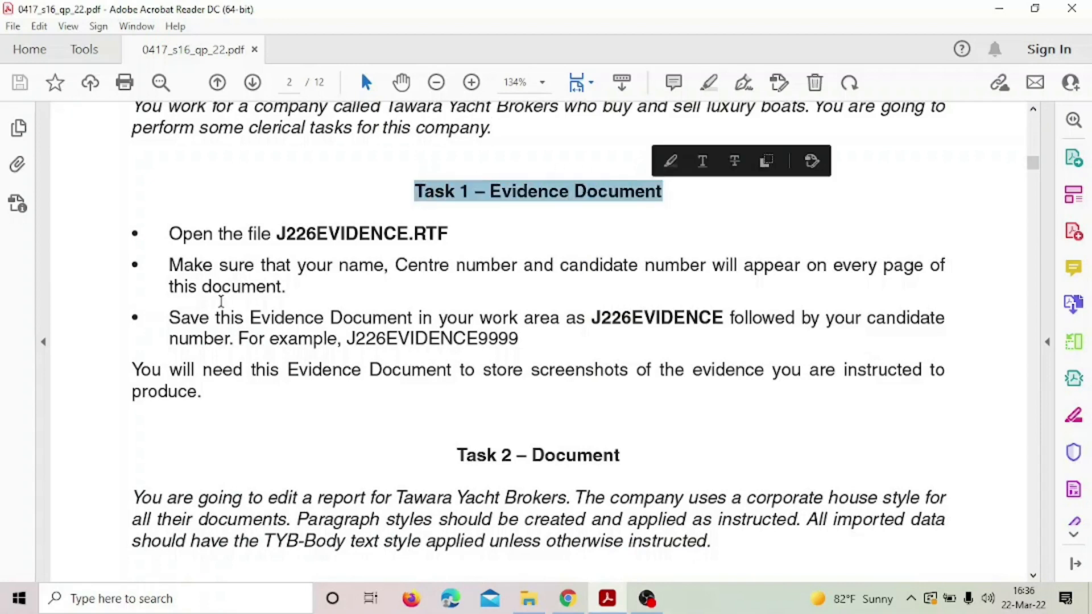
{"action": "left_click_drag", "start_coordinate": [169, 233], "coordinate": [409, 234]}
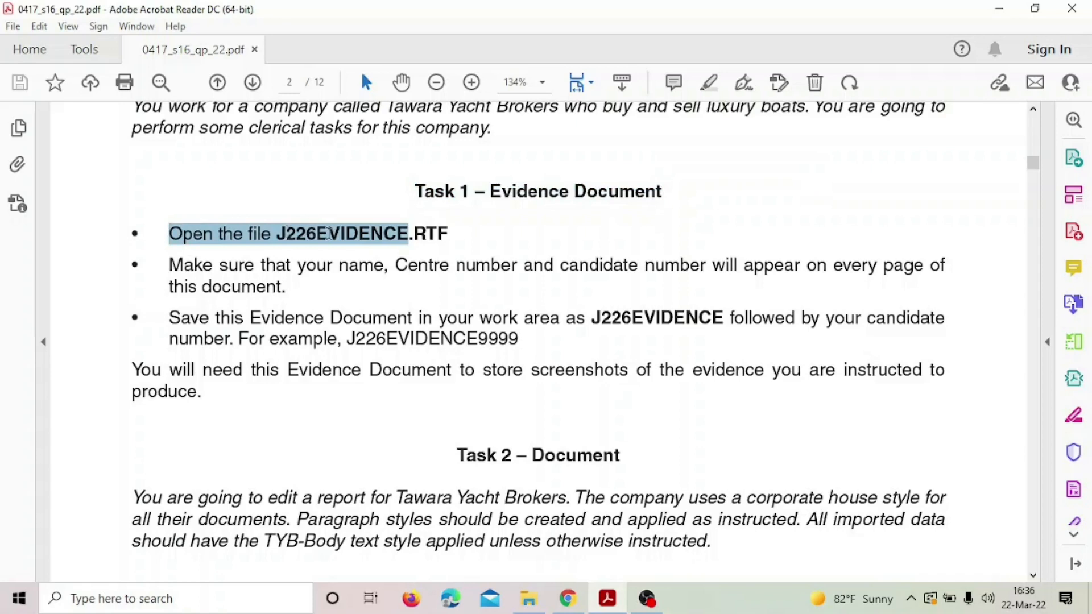
{"action": "left_click", "coordinate": [432, 235], "text": "shift"}
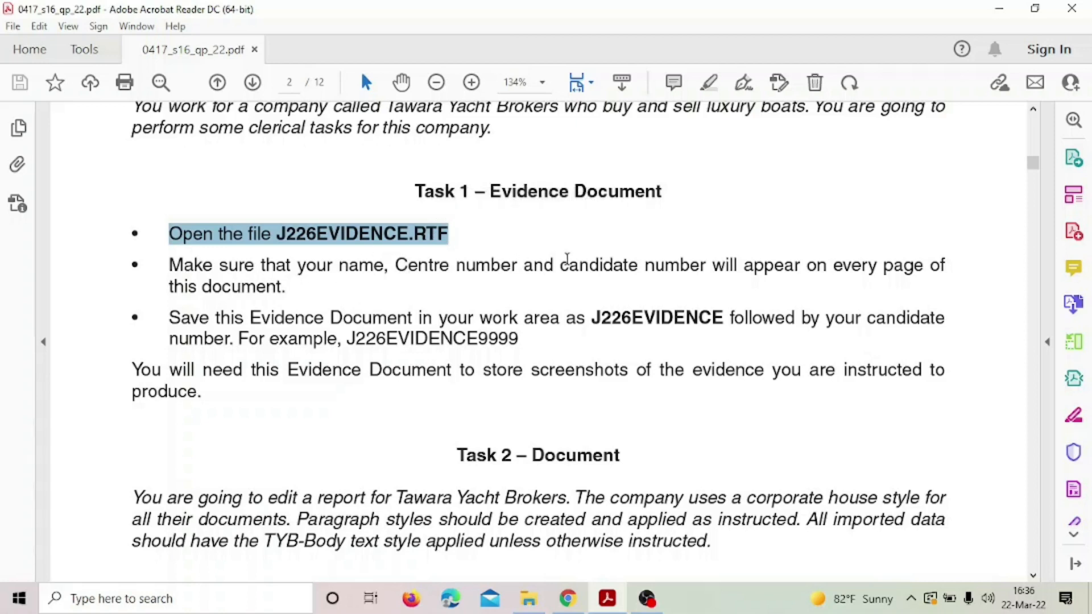
{"action": "left_click_drag", "start_coordinate": [563, 260], "coordinate": [760, 250]}
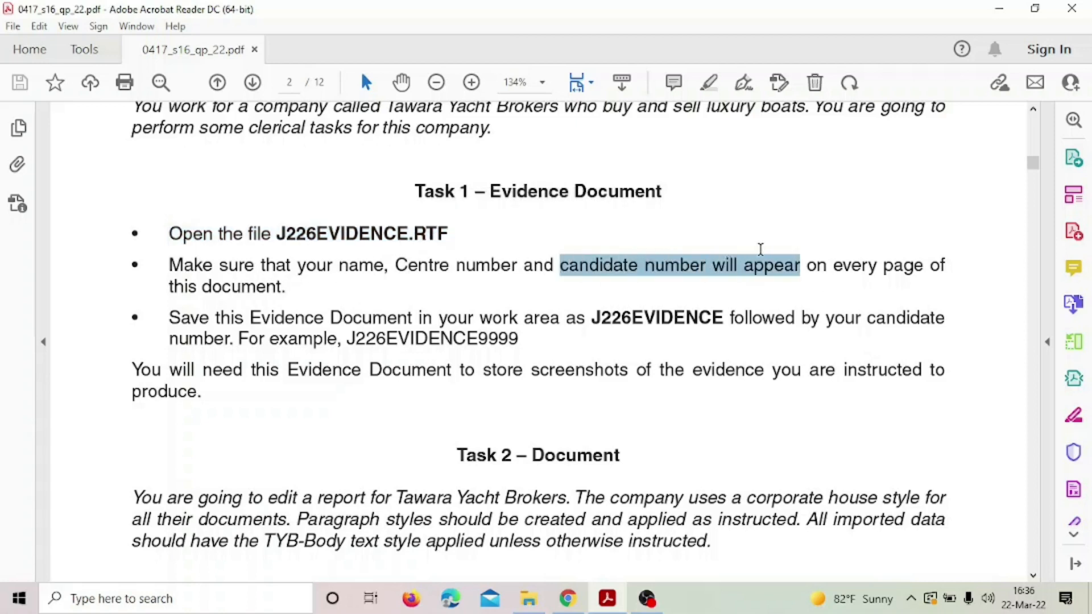
{"action": "left_click_drag", "start_coordinate": [168, 261], "coordinate": [282, 286]}
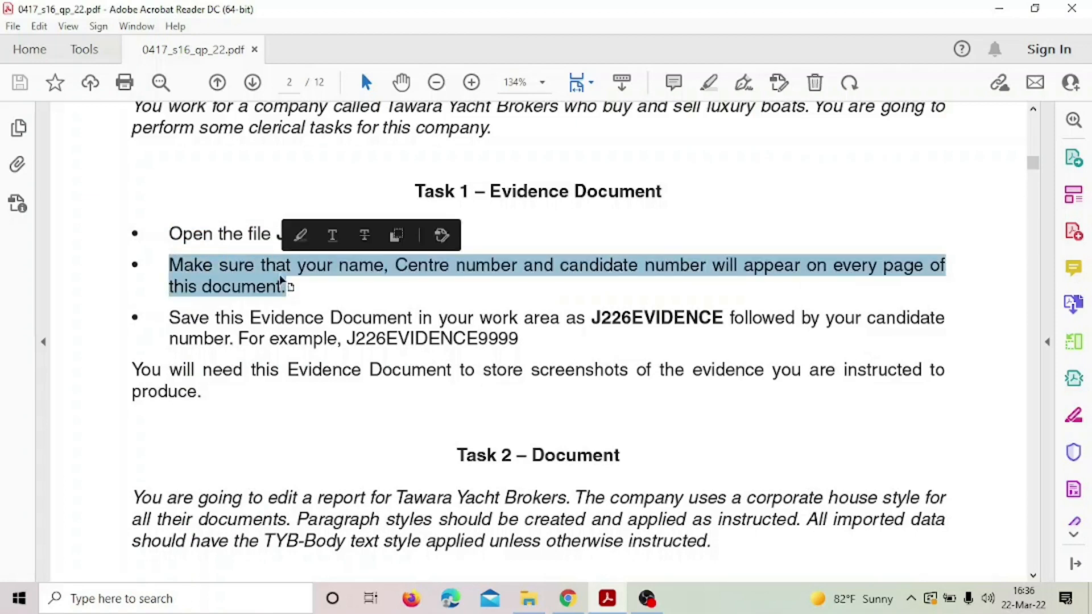
{"action": "left_click", "coordinate": [242, 236]}
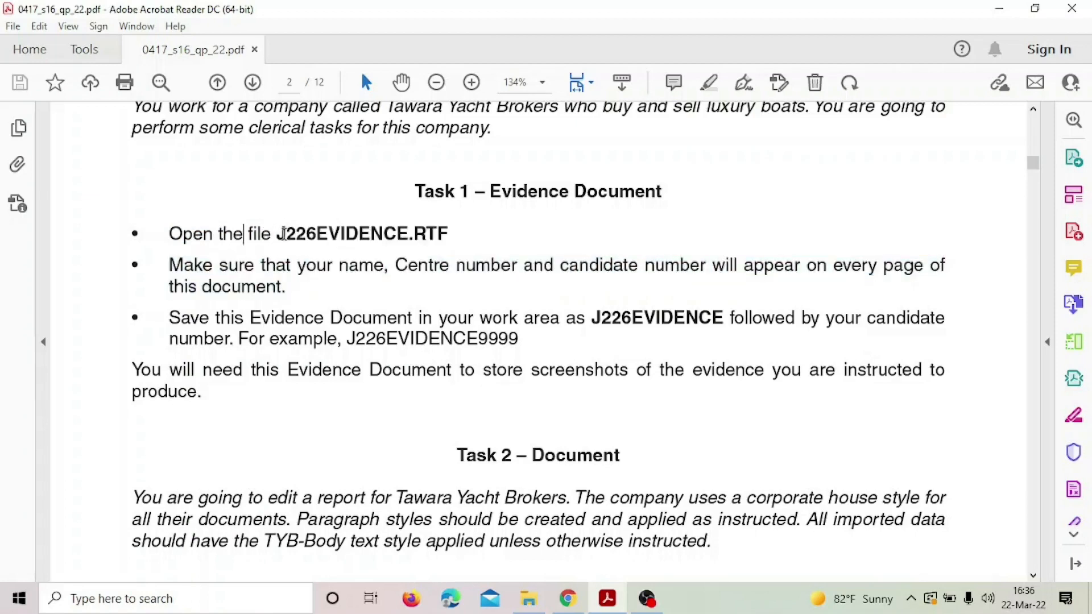
{"action": "left_click_drag", "start_coordinate": [279, 234], "coordinate": [403, 223]}
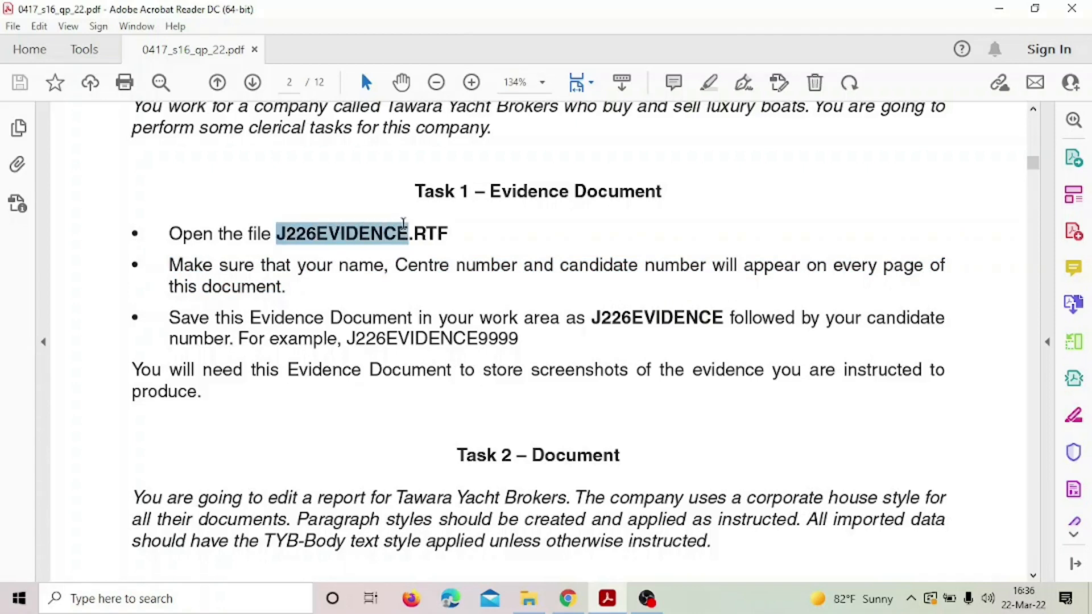
{"action": "left_click_drag", "start_coordinate": [404, 223], "coordinate": [405, 230]}
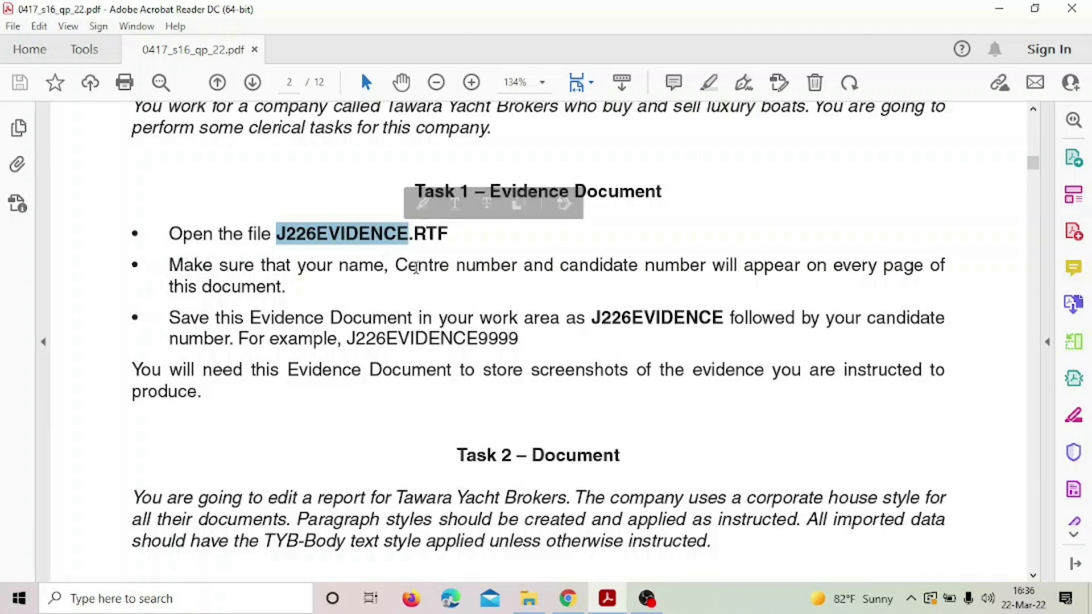
{"action": "left_click_drag", "start_coordinate": [400, 265], "coordinate": [493, 265]}
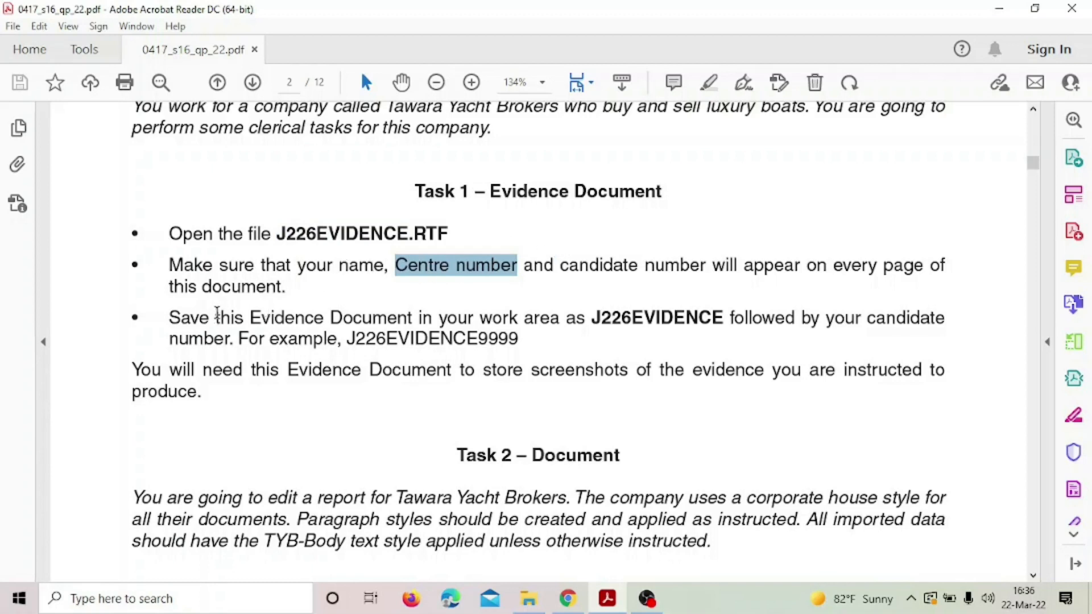
{"action": "mouse_move", "coordinate": [208, 317]}
{"action": "left_mouse_down"}
{"action": "mouse_move", "coordinate": [721, 322]}
{"action": "mouse_move", "coordinate": [720, 335]}
{"action": "left_mouse_up"}
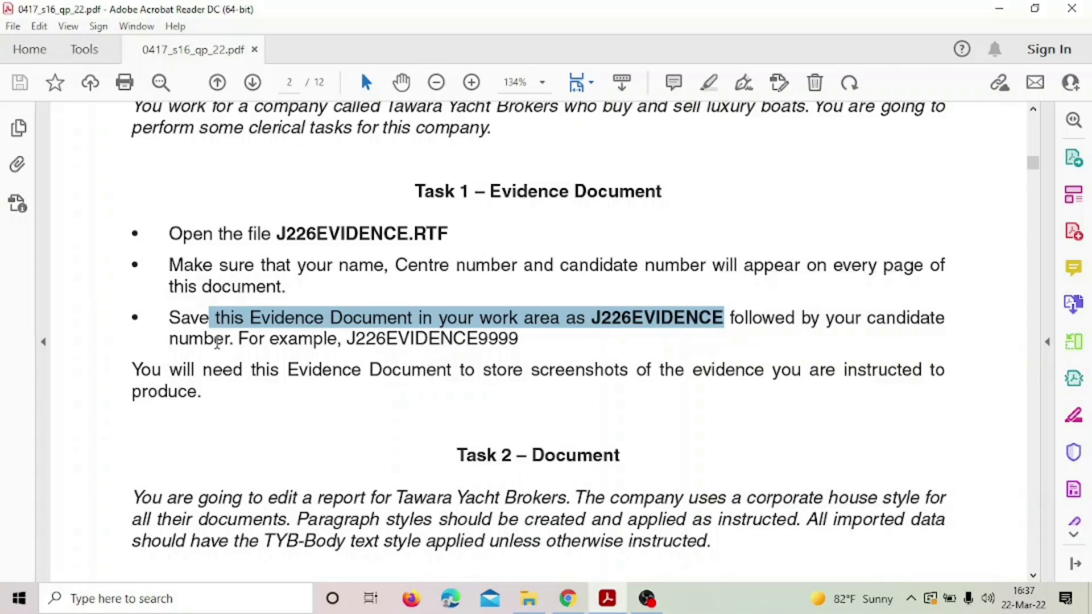
{"action": "left_click_drag", "start_coordinate": [215, 341], "coordinate": [277, 340]}
{"action": "left_click_drag", "start_coordinate": [398, 340], "coordinate": [513, 348]}
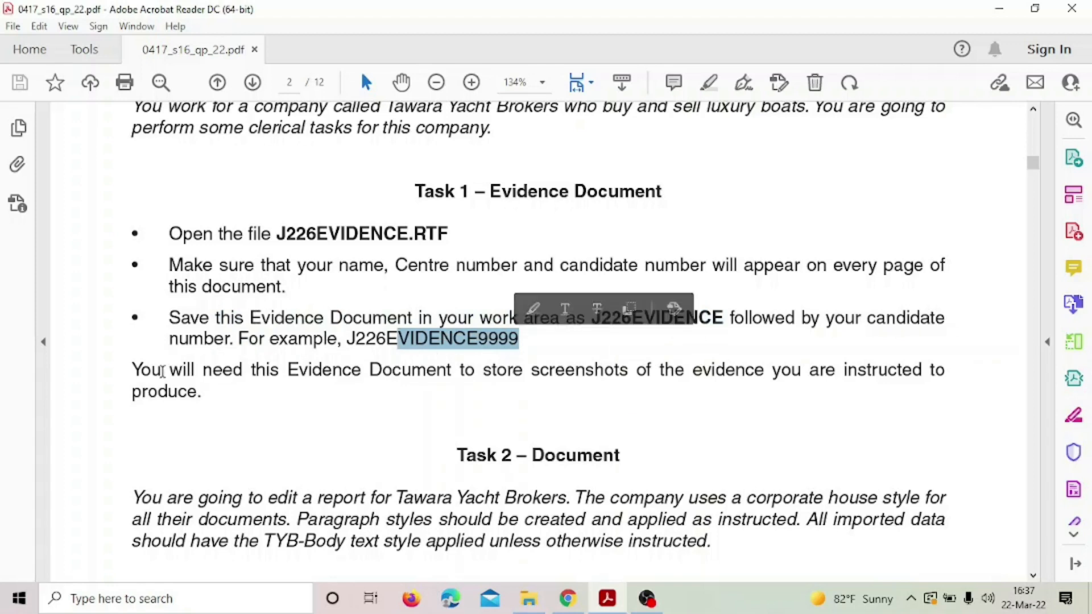
{"action": "left_click_drag", "start_coordinate": [136, 373], "coordinate": [522, 374]}
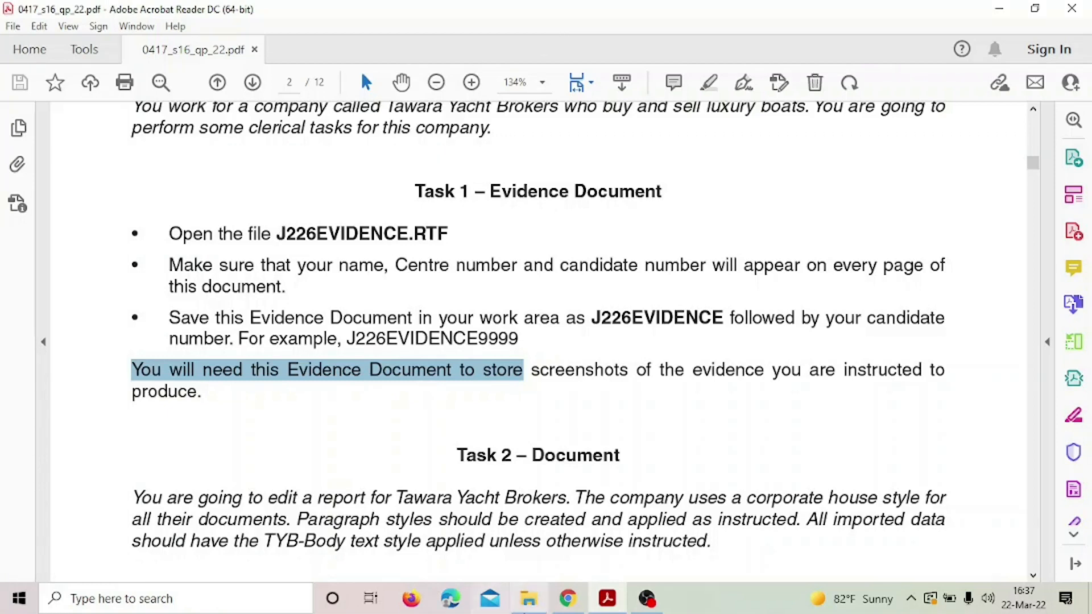
Switch to File Explorer, open J226EVIDENCE from the PAPER 22 folder in Word, and dismiss the Office activation notice
{"action": "mouse_move", "coordinate": [527, 609]}
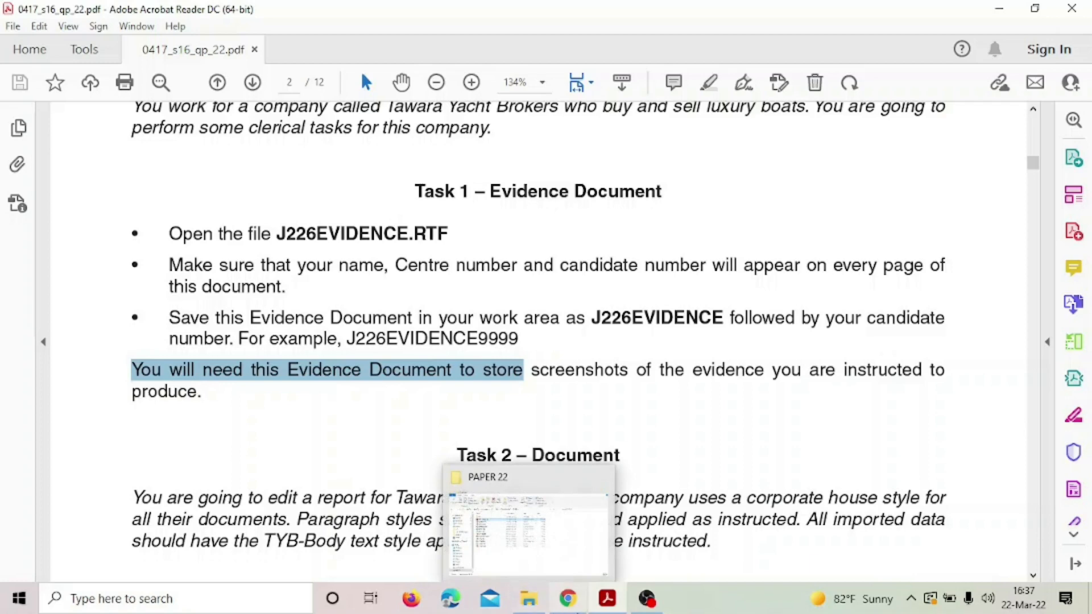
{"action": "left_click", "coordinate": [529, 606]}
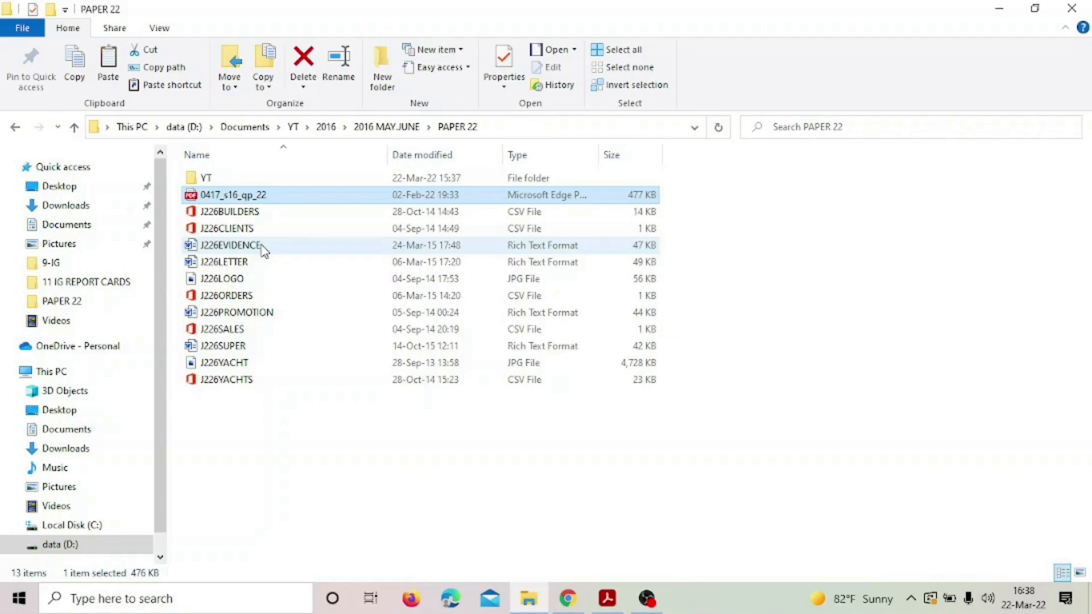
{"action": "double_click", "coordinate": [261, 246]}
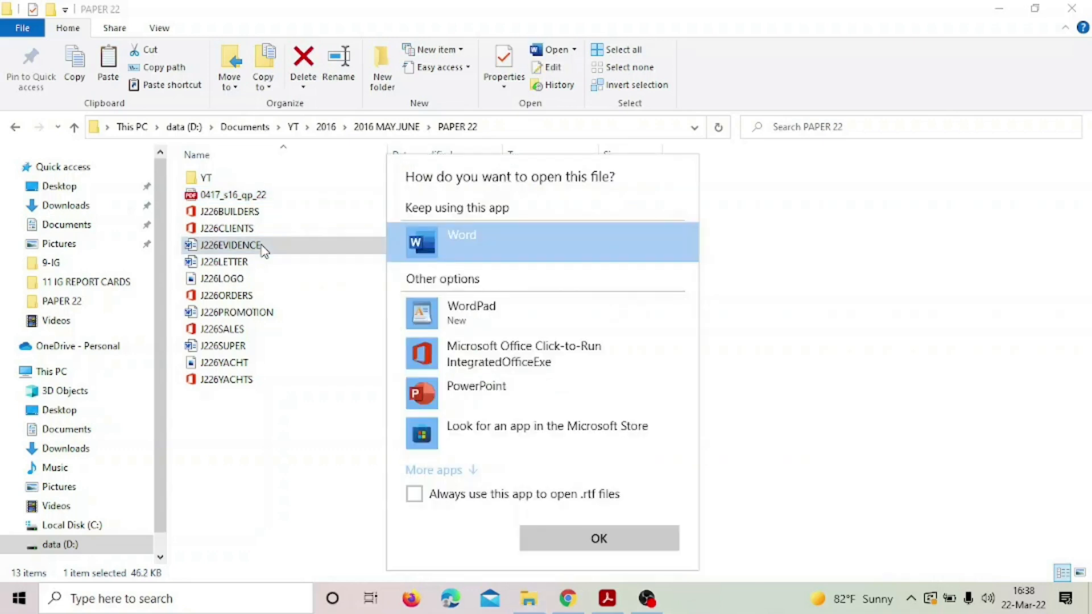
{"action": "double_click", "coordinate": [476, 245]}
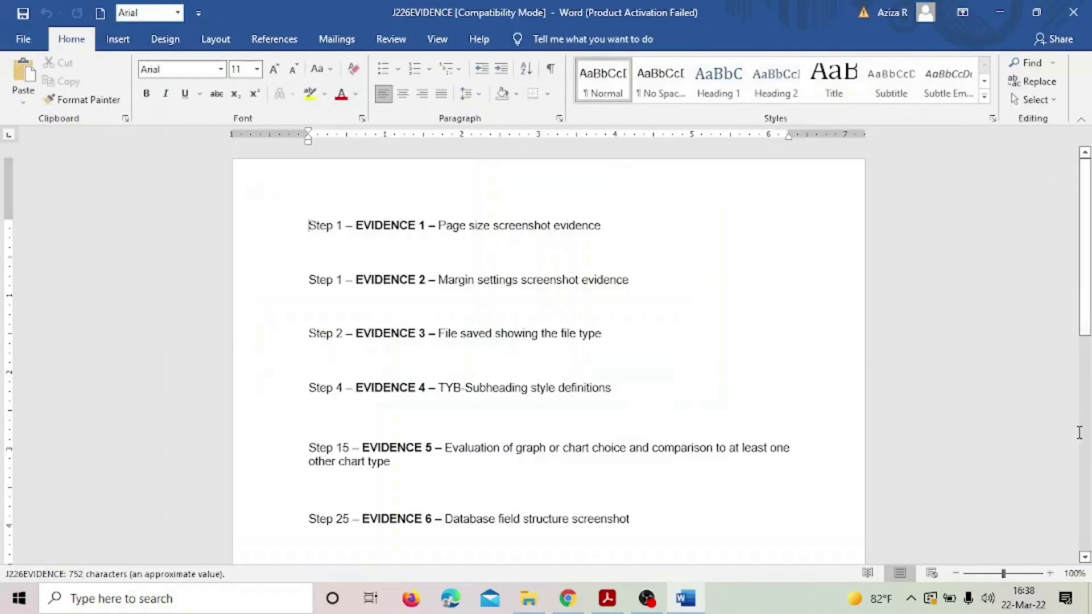
{"action": "left_click", "coordinate": [1050, 573]}
{"action": "left_click", "coordinate": [1050, 573]}
{"action": "left_click", "coordinate": [1050, 573]}
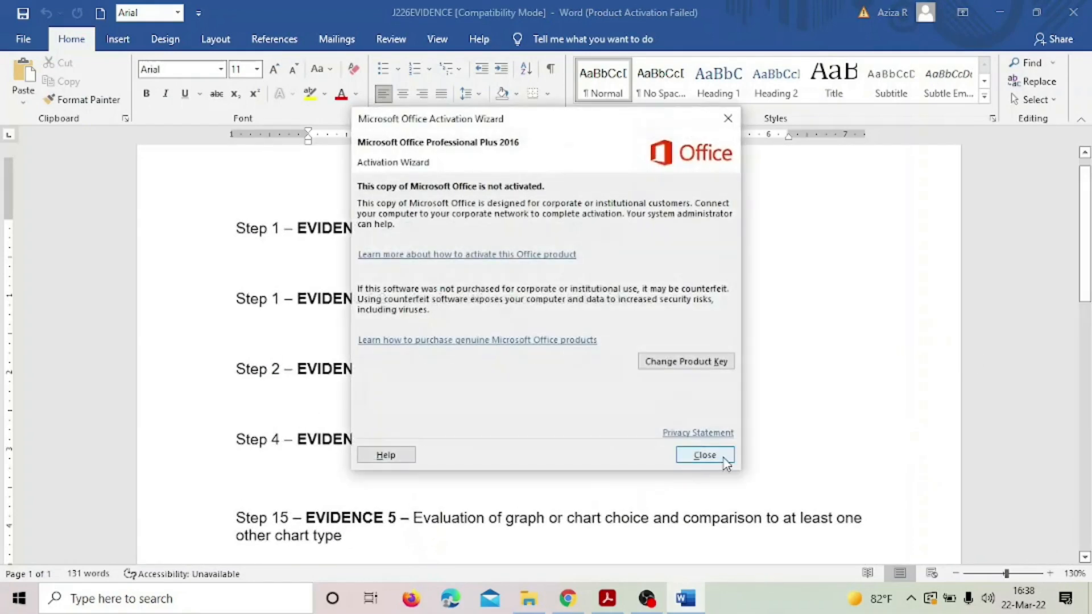
{"action": "left_click", "coordinate": [724, 459]}
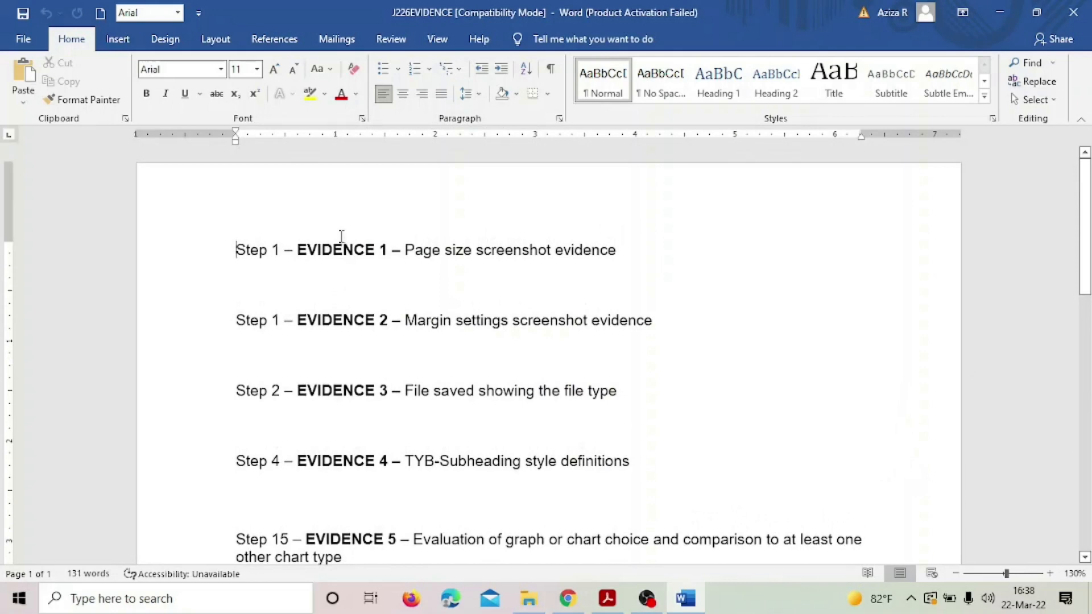
Switch to the exam paper in Acrobat Reader and reread the Task 1 requirement about candidate details on every page
{"action": "left_click", "coordinate": [608, 599]}
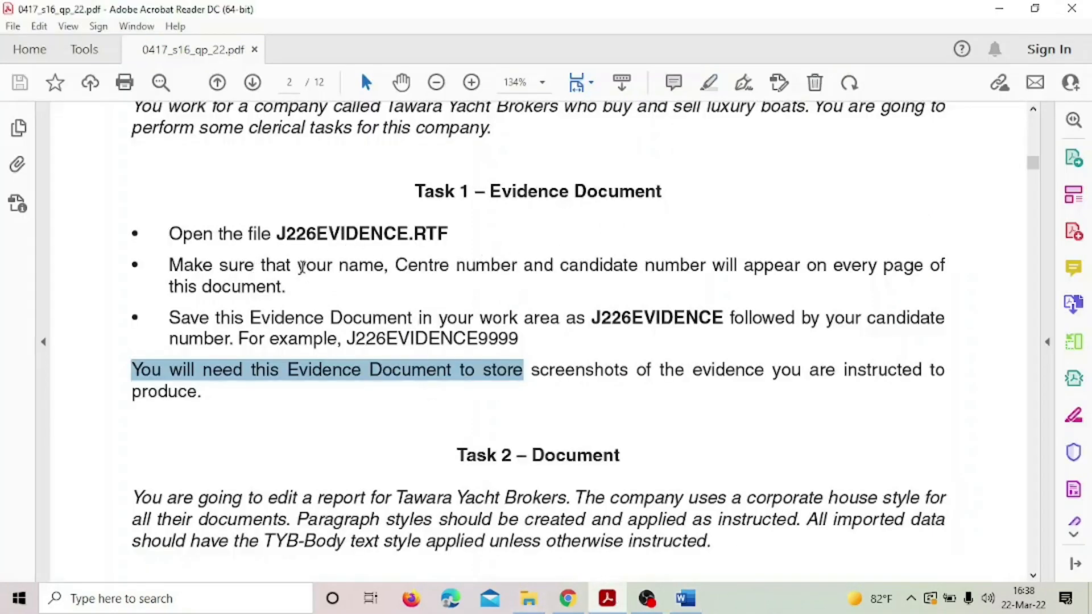
{"action": "left_click_drag", "start_coordinate": [299, 265], "coordinate": [349, 270]}
{"action": "left_click_drag", "start_coordinate": [455, 265], "coordinate": [484, 267]}
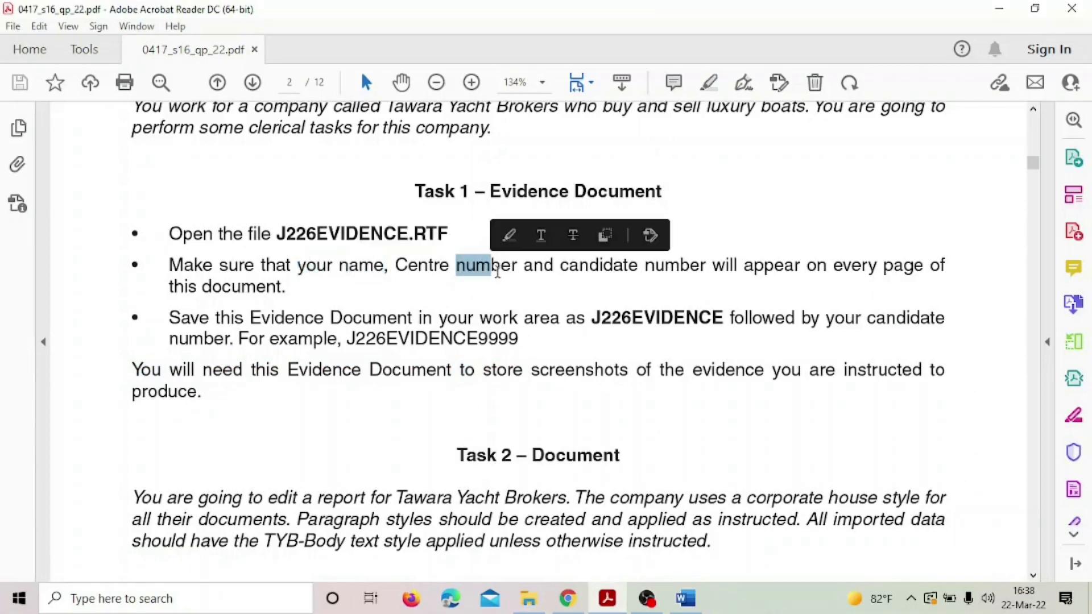
{"action": "left_click_drag", "start_coordinate": [562, 266], "coordinate": [638, 267]}
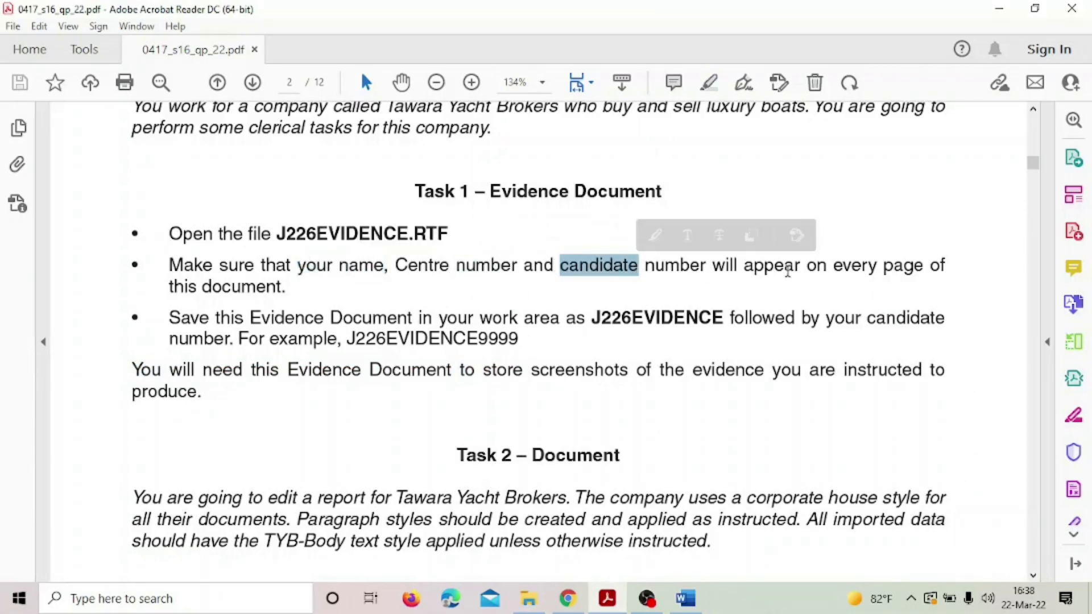
{"action": "left_click_drag", "start_coordinate": [834, 267], "coordinate": [924, 268]}
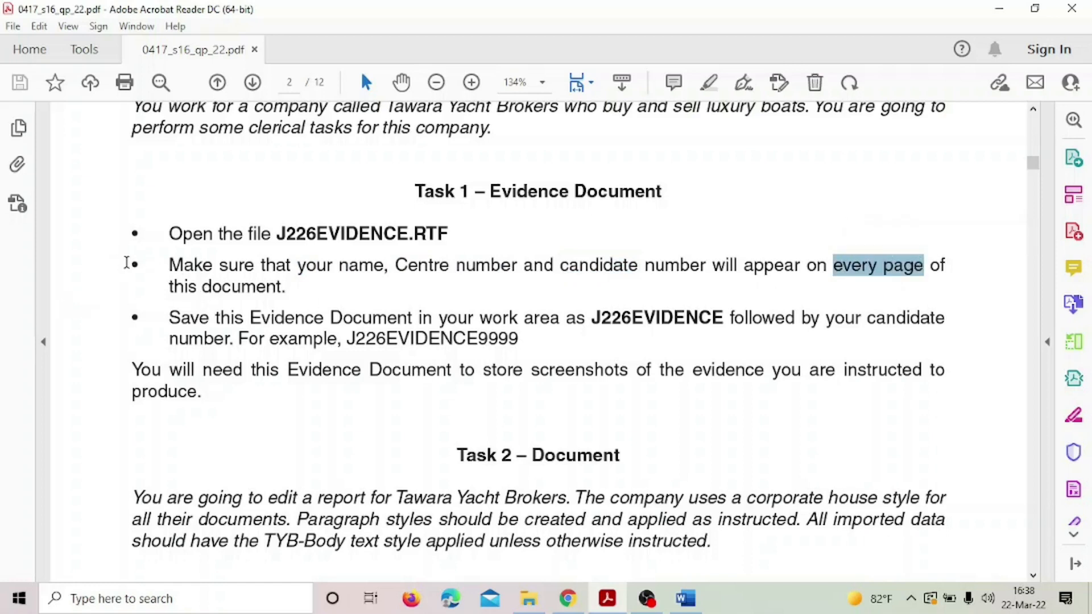
{"action": "left_click_drag", "start_coordinate": [126, 264], "coordinate": [260, 280]}
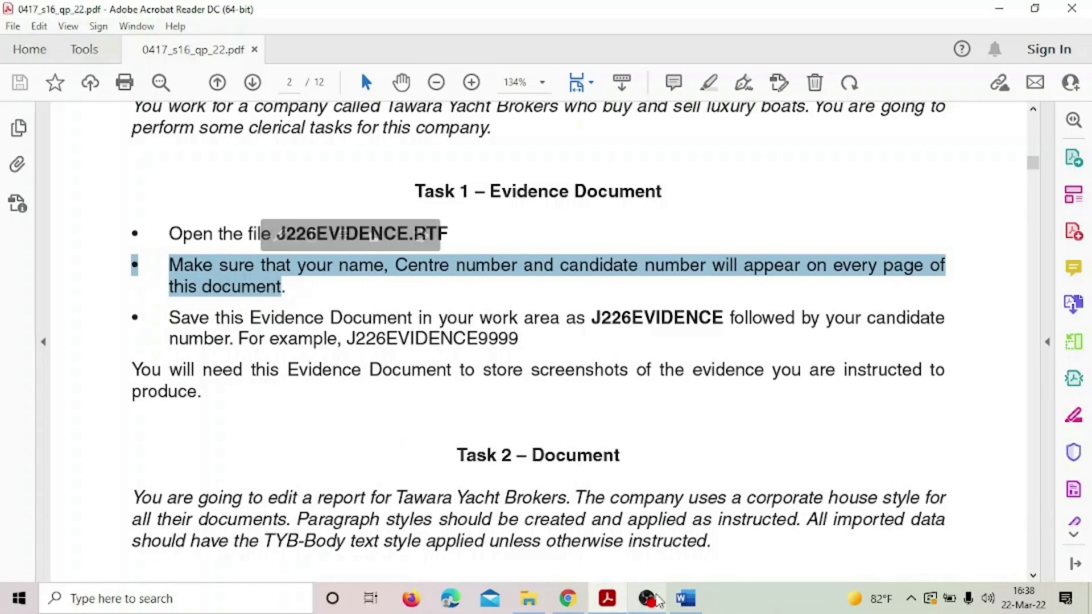
Switch to the J226EVIDENCE document in Word and insert a Blank (Three Columns) header
{"action": "left_click", "coordinate": [685, 598]}
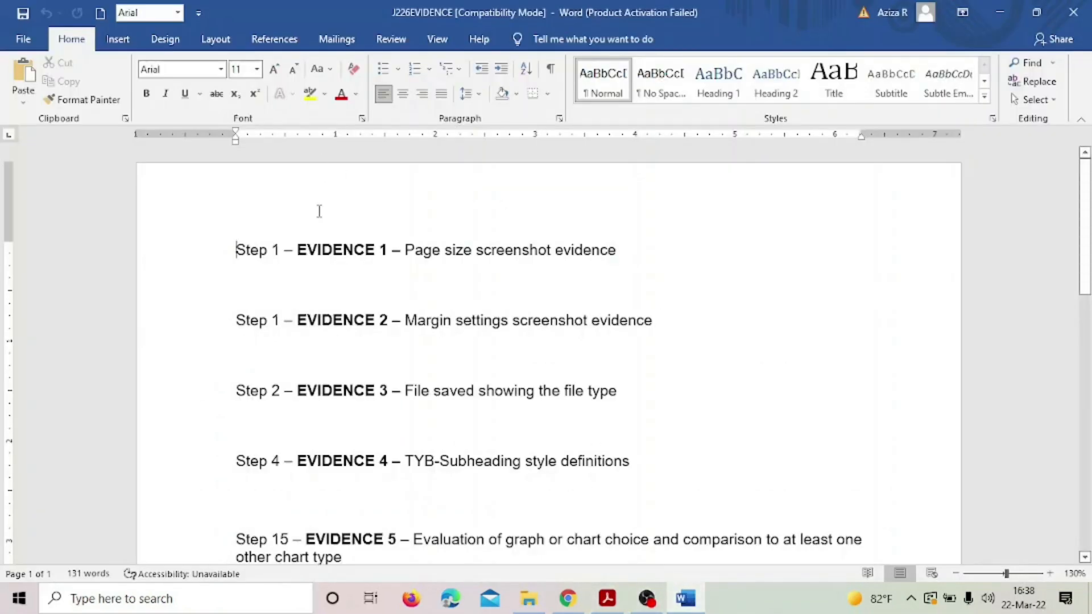
{"action": "left_click", "coordinate": [312, 196]}
{"action": "left_click", "coordinate": [118, 44]}
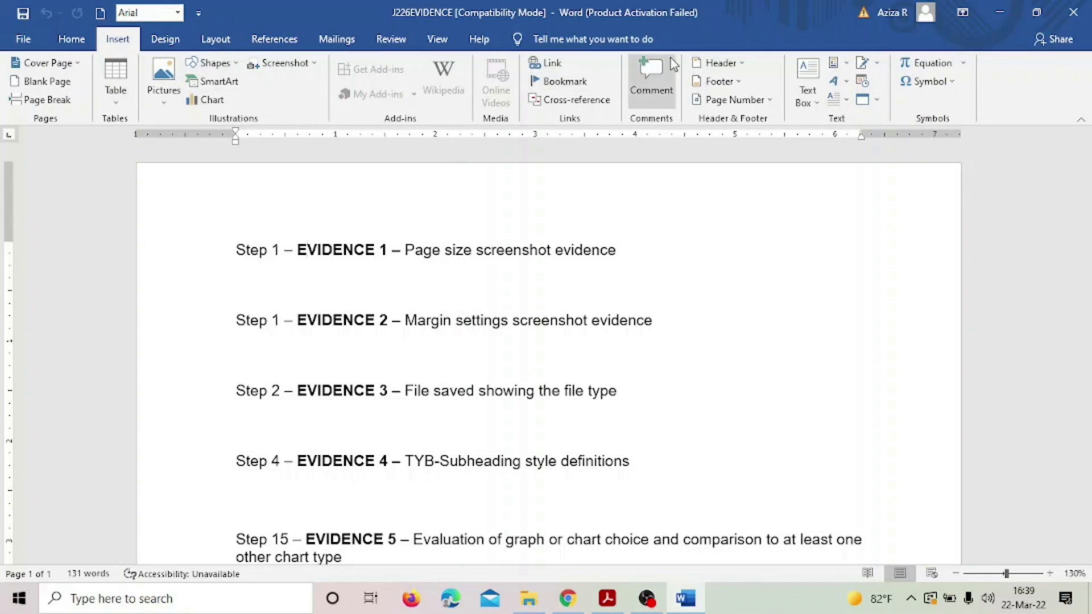
{"action": "left_click", "coordinate": [741, 66]}
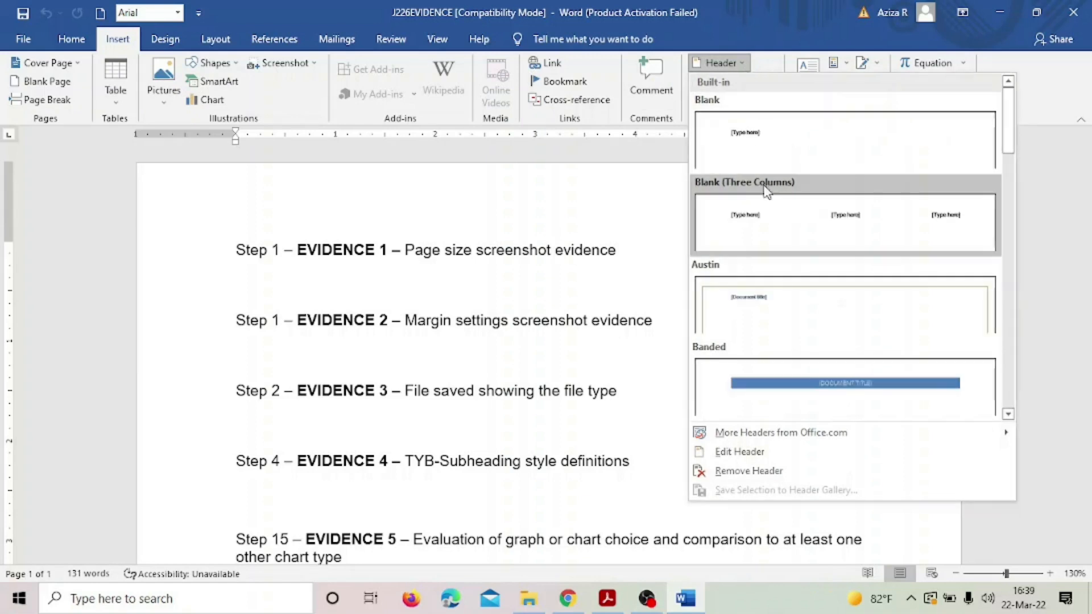
{"action": "left_click", "coordinate": [818, 217]}
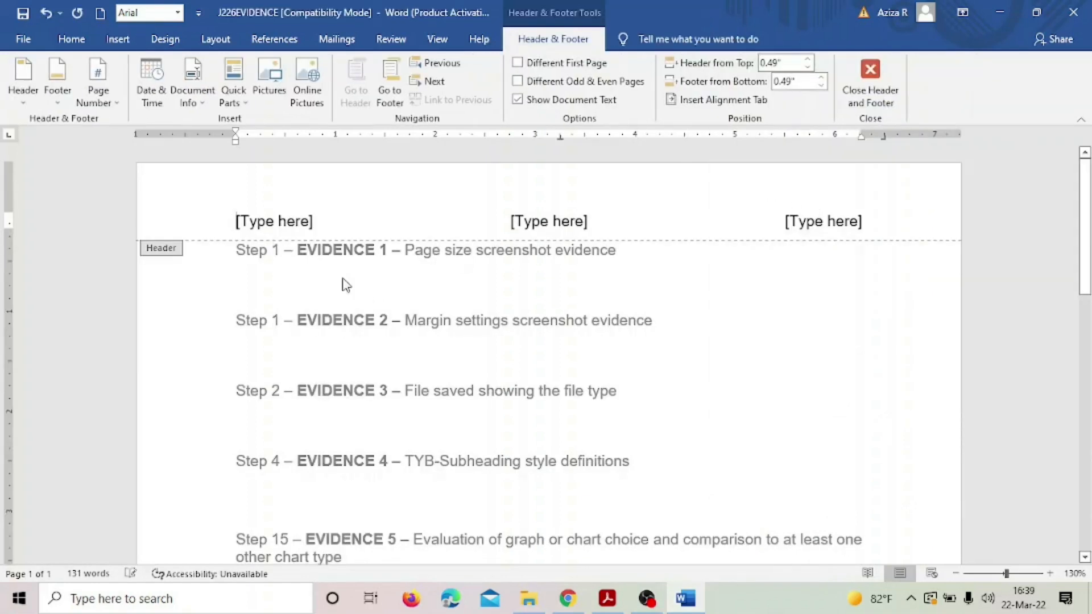
Replace the header's left placeholder with the candidate's name in capitals
{"action": "left_click", "coordinate": [301, 222]}
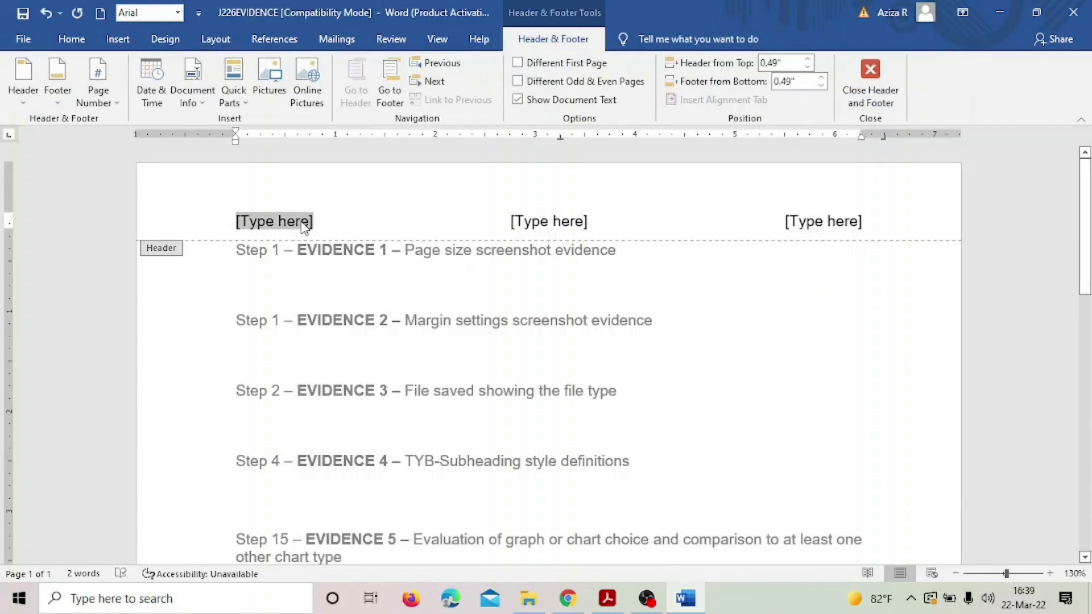
{"action": "type", "text": "SHI"}
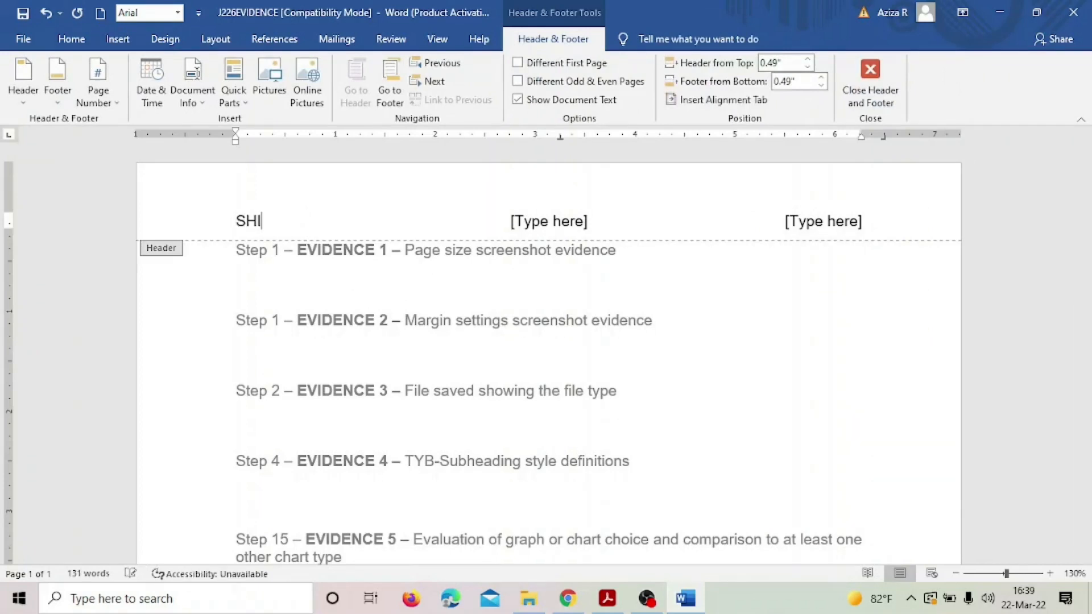
{"action": "key", "text": "BackSpace"}
{"action": "type", "text": "AILJA"}
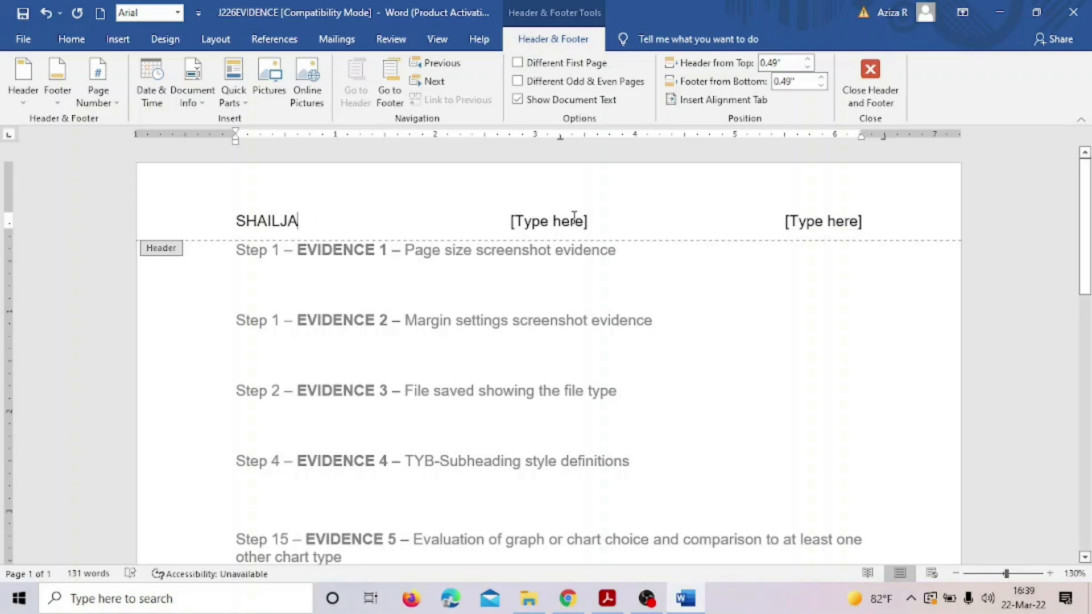
Replace the header's centre placeholder with the Centre number
{"action": "left_click", "coordinate": [575, 217]}
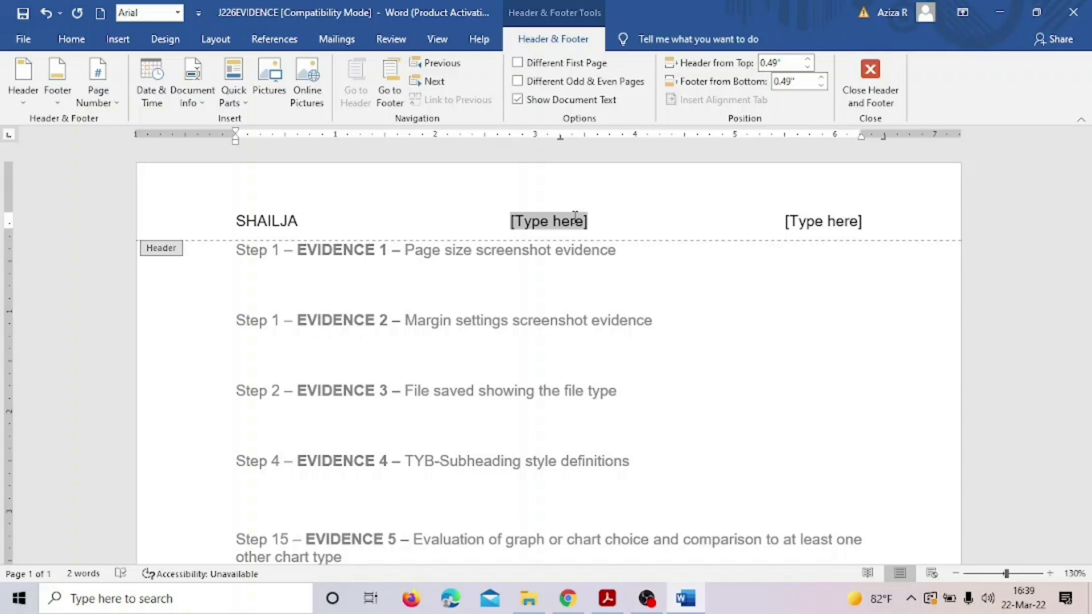
{"action": "type", "text": "CE"}
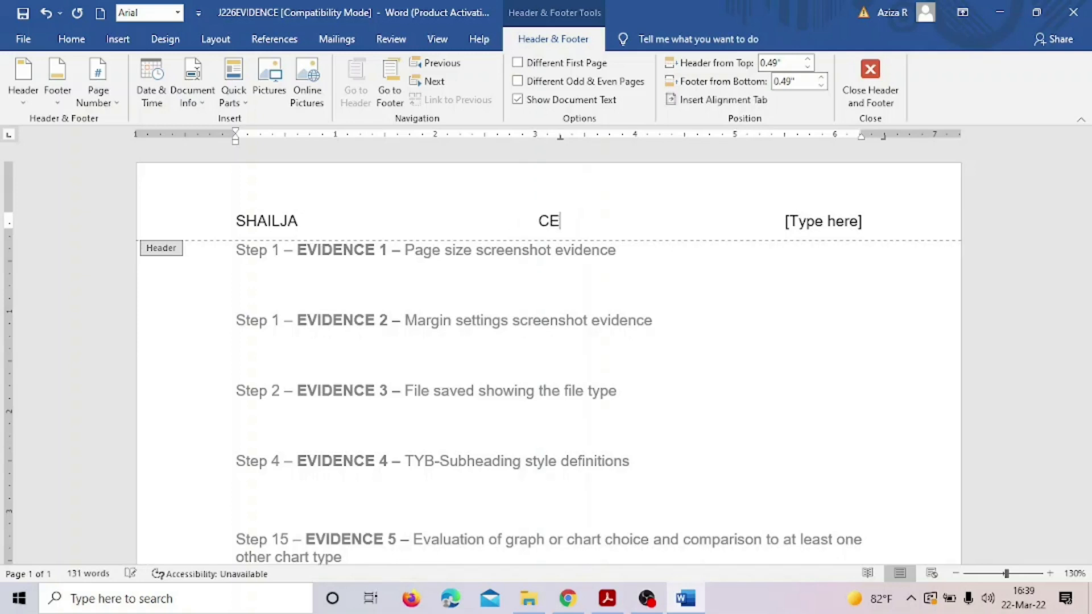
{"action": "type", "text": "NTRE"}
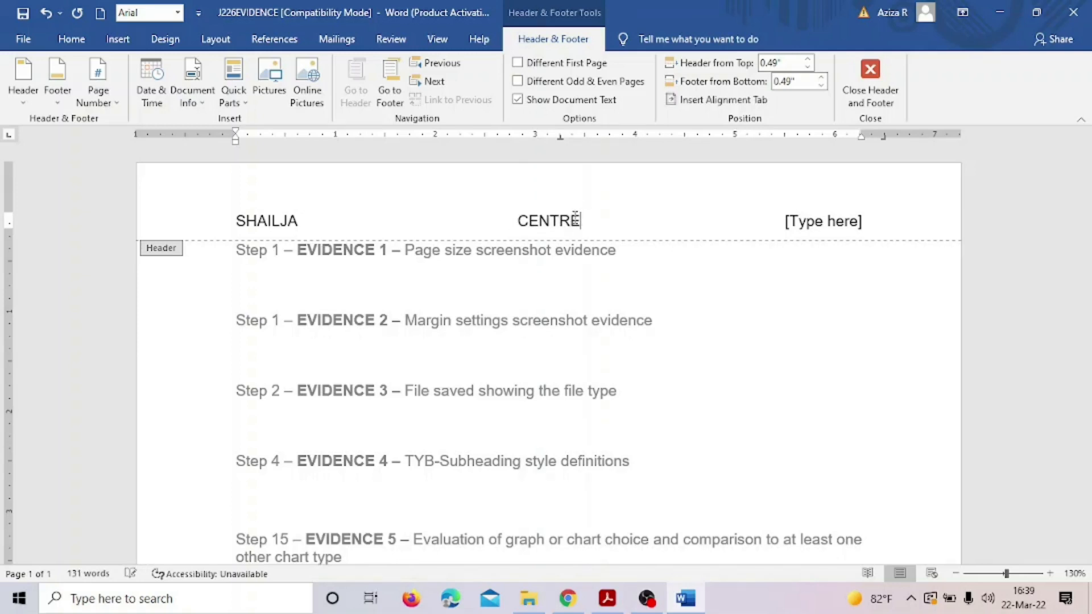
{"action": "type", "text": "123"}
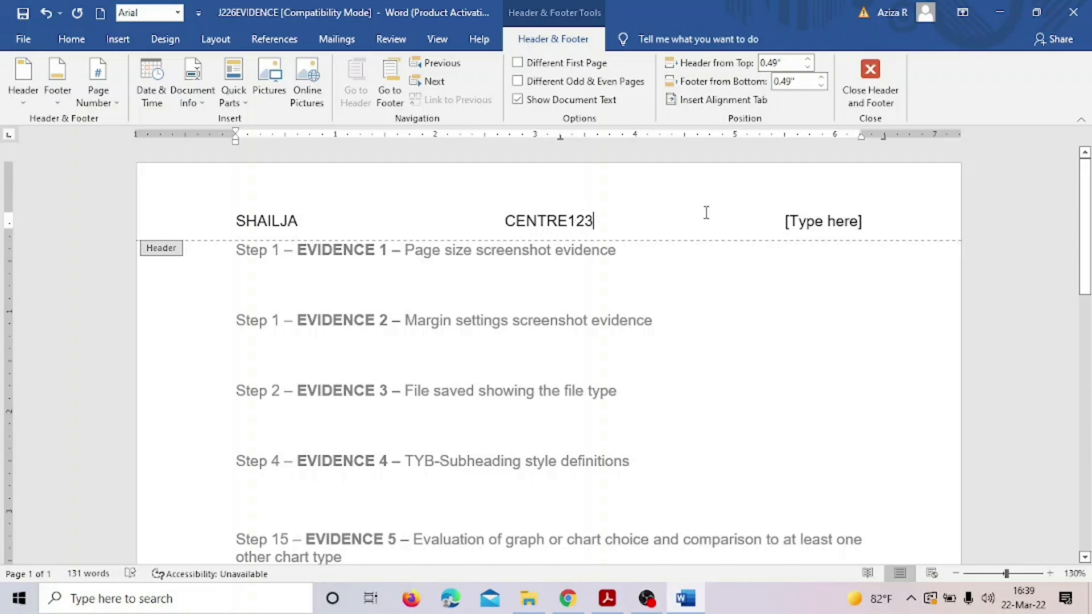
Replace the header's right placeholder with the candidate number and return to the document body
{"action": "left_click", "coordinate": [805, 222]}
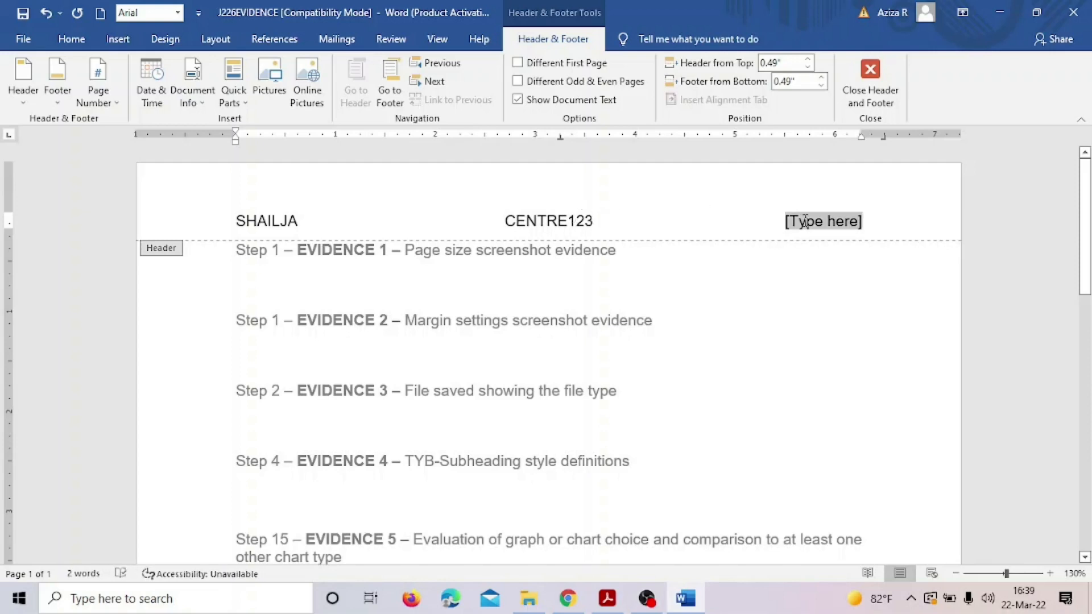
{"action": "type", "text": "SHAILJA"}
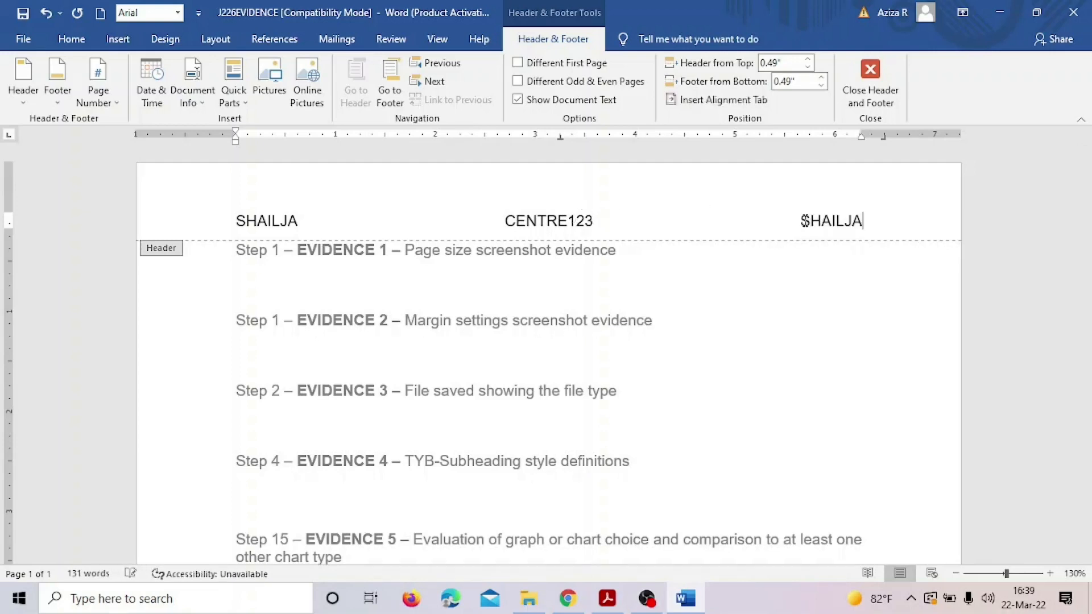
{"action": "type", "text": "123"}
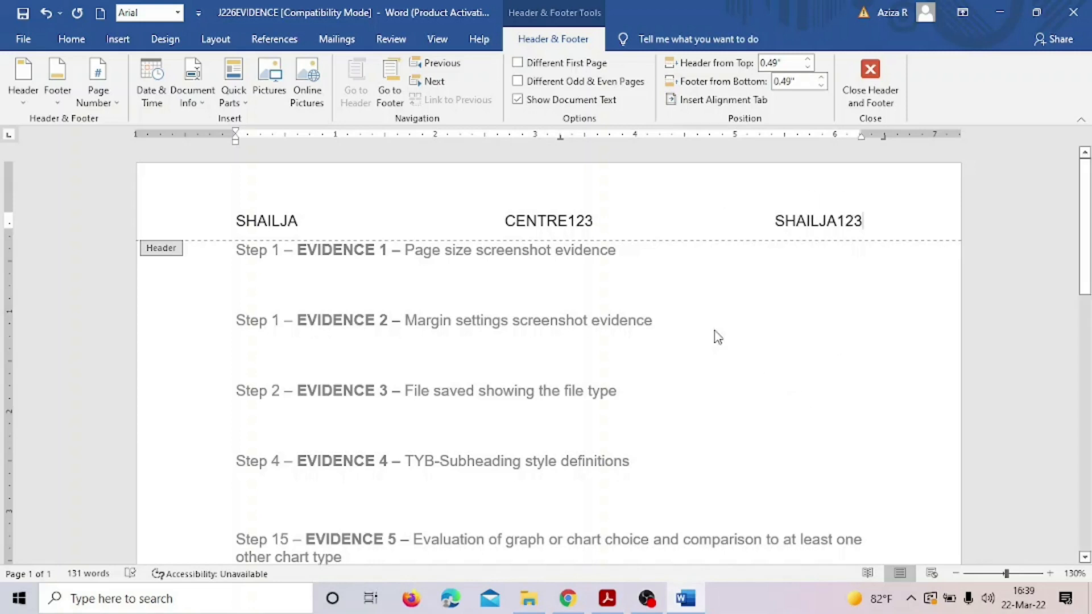
{"action": "double_click", "coordinate": [757, 368]}
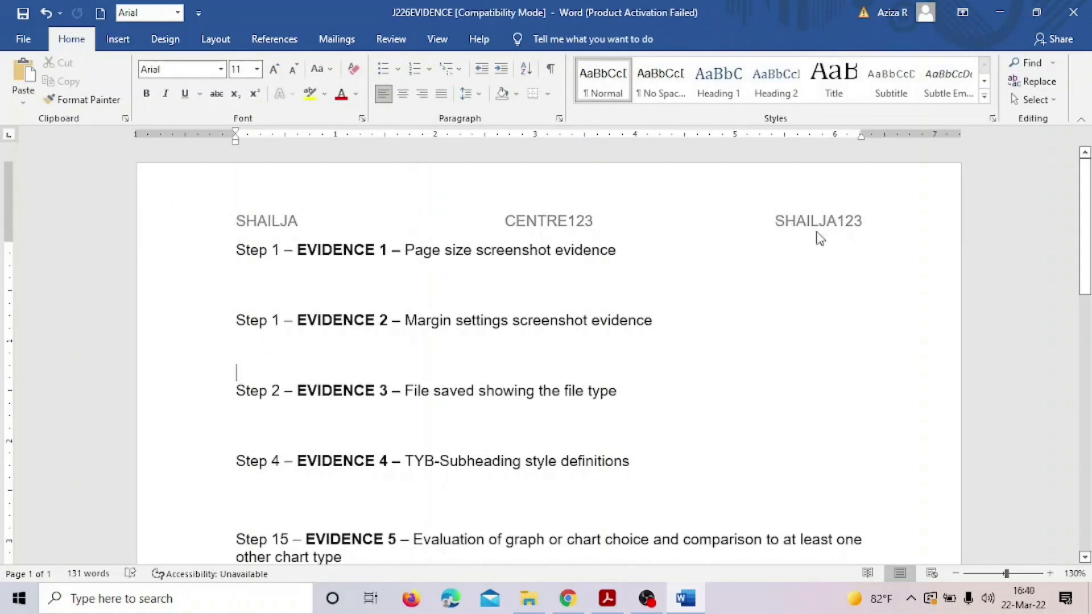
Insert a page break after the EVIDENCE 14 line and check the header on both pages
{"action": "left_click_drag", "start_coordinate": [1083, 193], "coordinate": [1083, 449]}
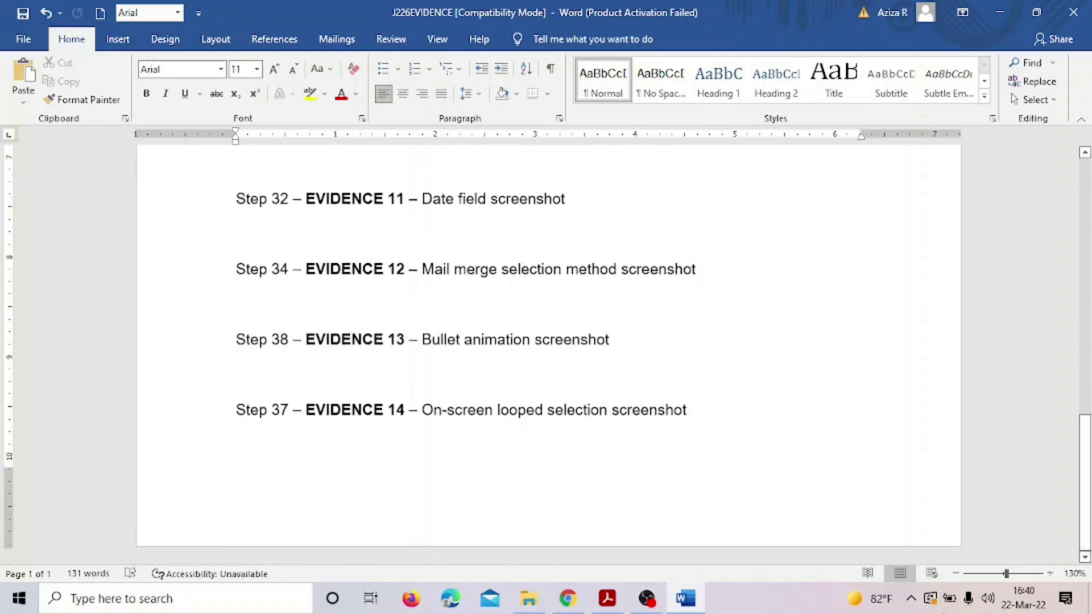
{"action": "left_click", "coordinate": [300, 446]}
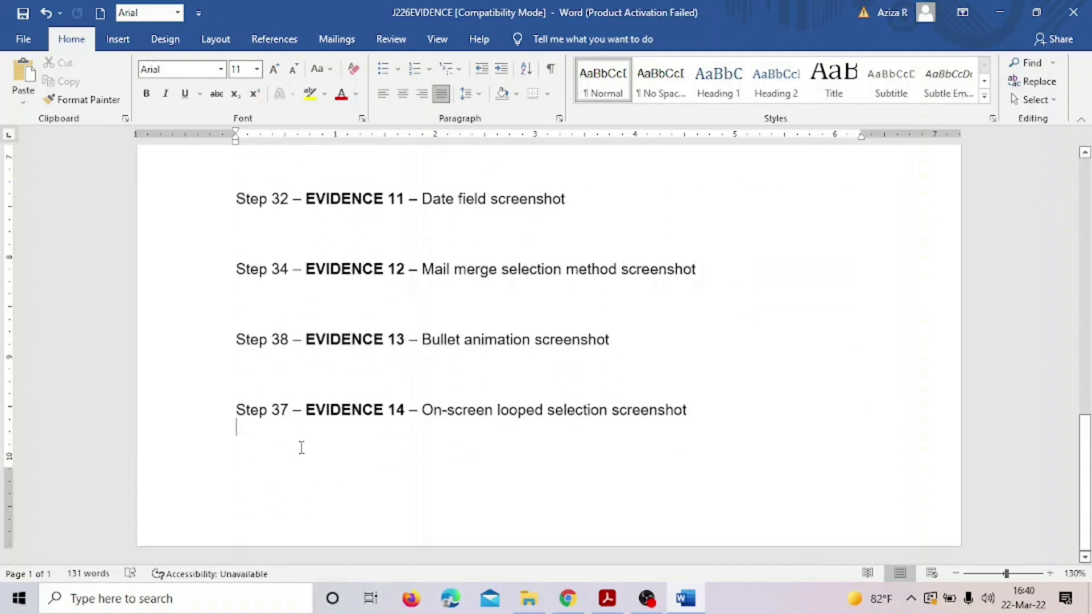
{"action": "left_click", "coordinate": [701, 407]}
{"action": "key", "text": "Return"}
{"action": "key", "text": "ctrl+Return"}
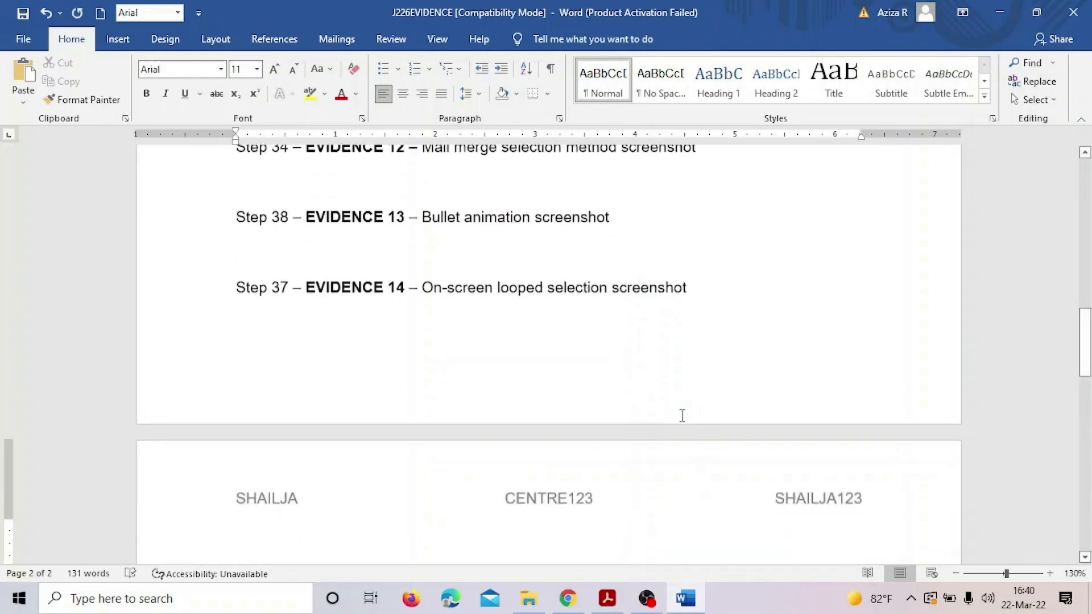
{"action": "scroll", "coordinate": [695, 478], "scroll_direction": "up", "scroll_amount": 5}
{"action": "scroll", "coordinate": [695, 479], "scroll_direction": "up", "scroll_amount": 15}
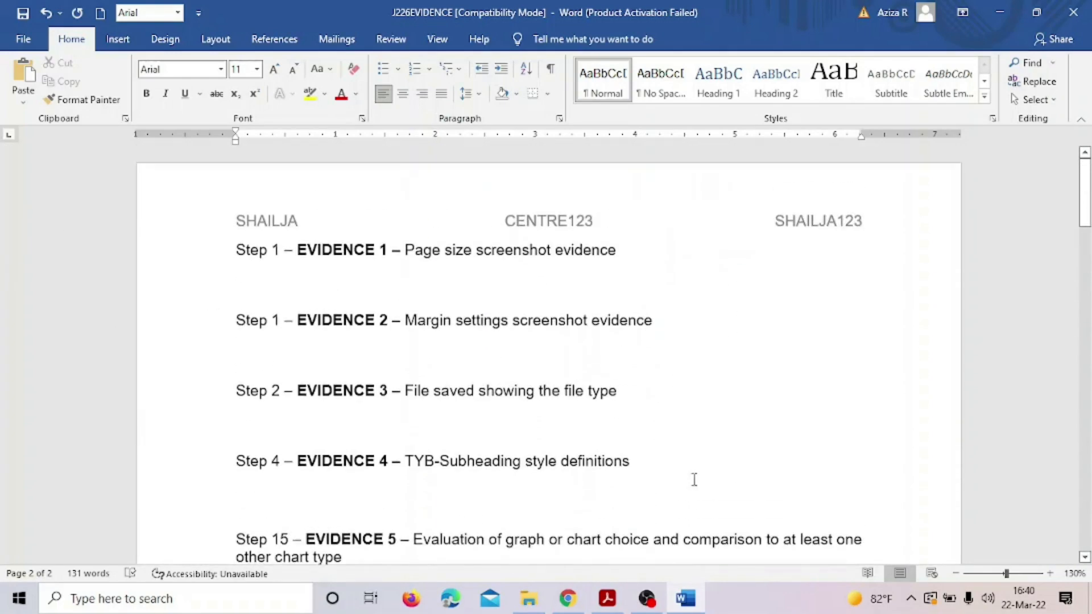
Start saving a copy in the PAPER 22 folder, naming it J226EVIDENCE followed by an underscore and the candidate number
{"action": "left_click", "coordinate": [25, 38]}
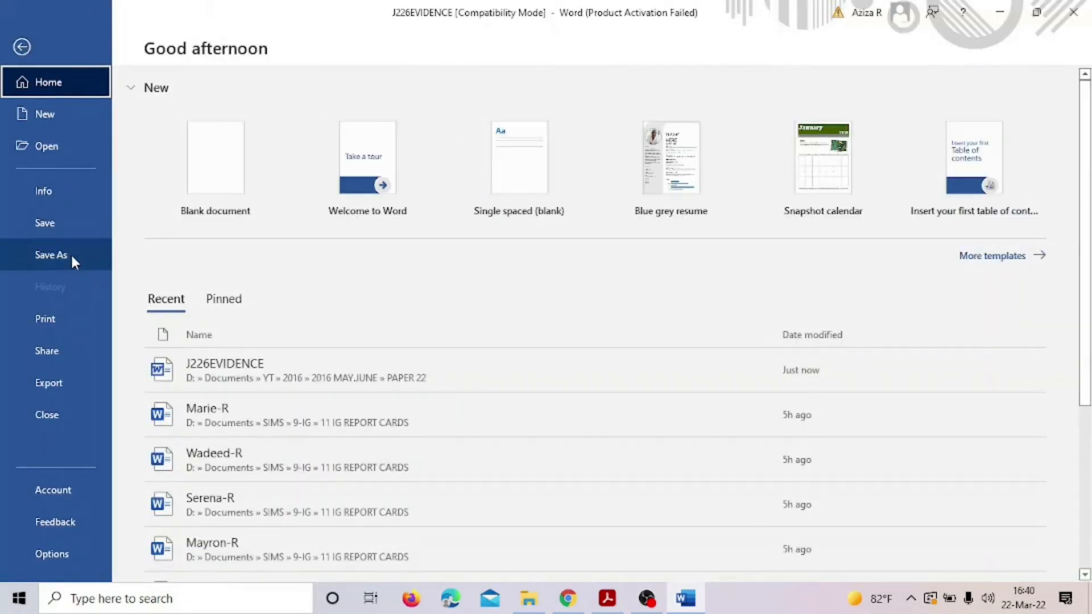
{"action": "left_click", "coordinate": [70, 256]}
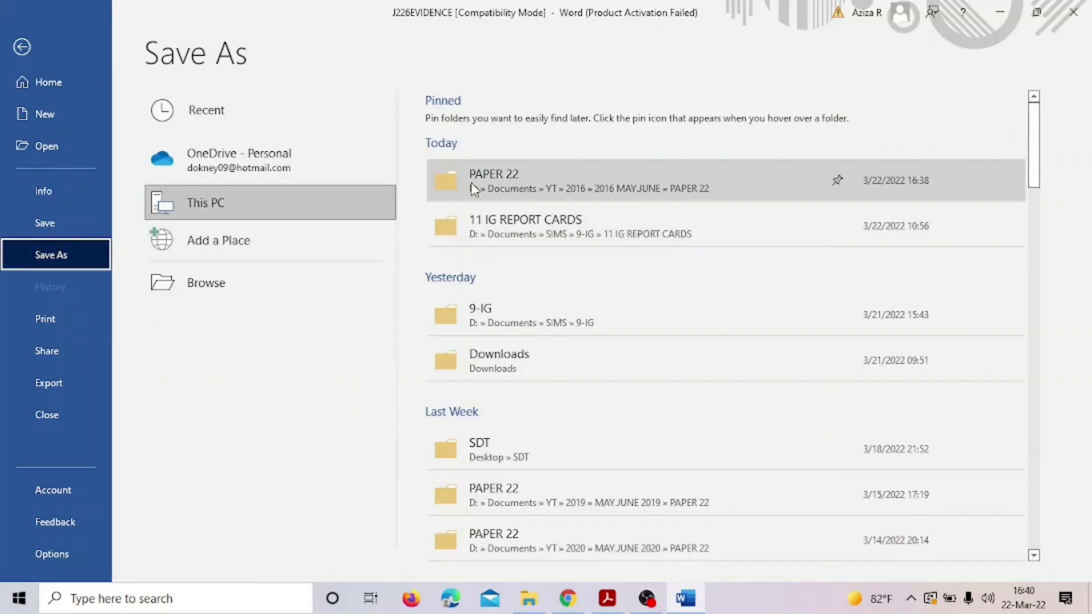
{"action": "left_click", "coordinate": [500, 179]}
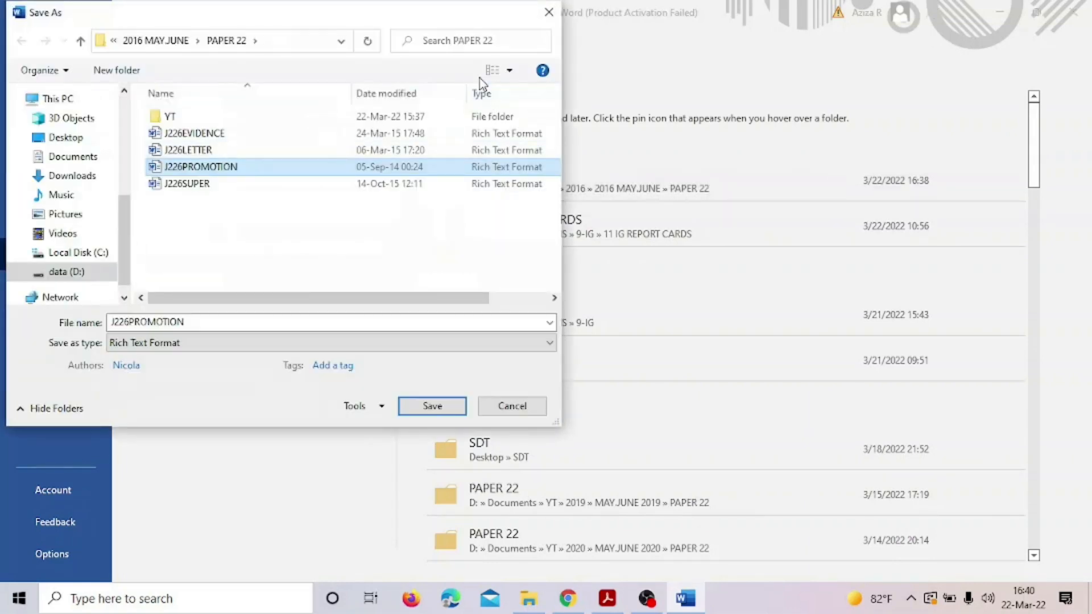
{"action": "left_click_drag", "start_coordinate": [408, 15], "coordinate": [463, 29]}
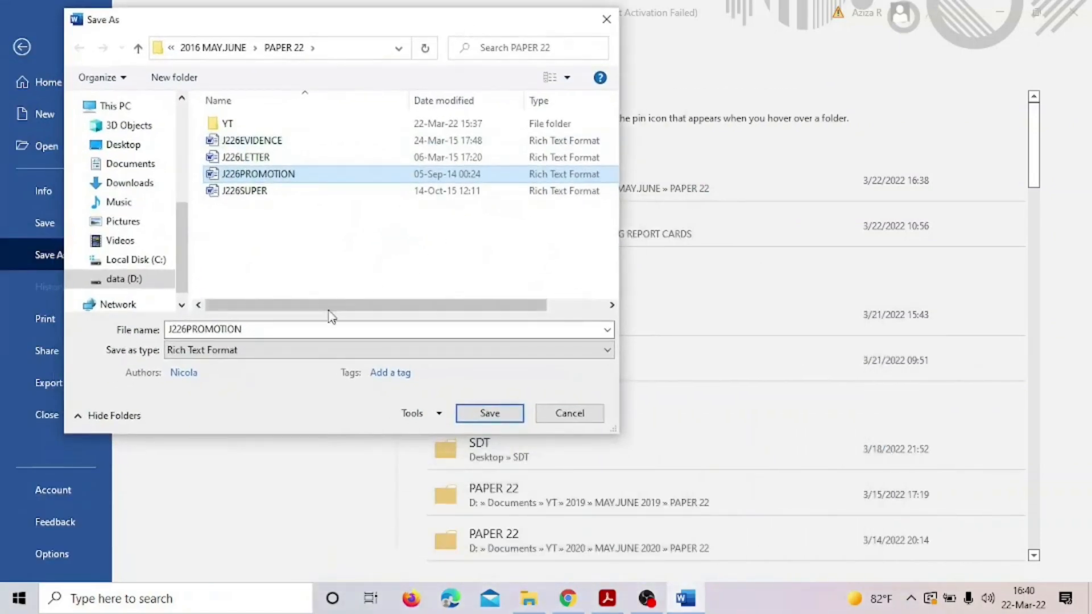
{"action": "left_click", "coordinate": [280, 142]}
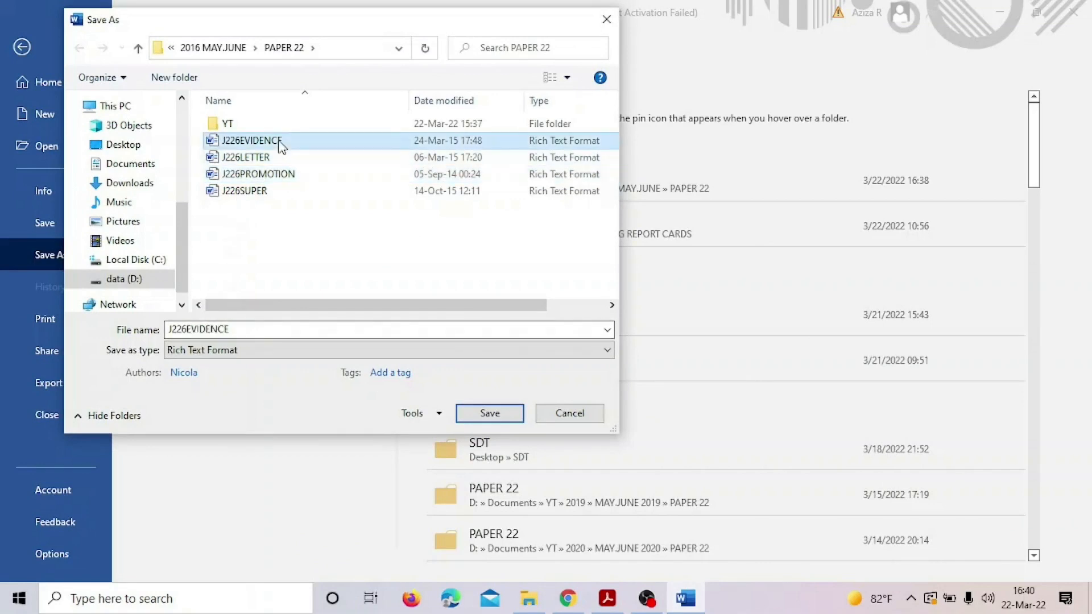
{"action": "double_click", "coordinate": [243, 330]}
{"action": "left_click", "coordinate": [243, 330]}
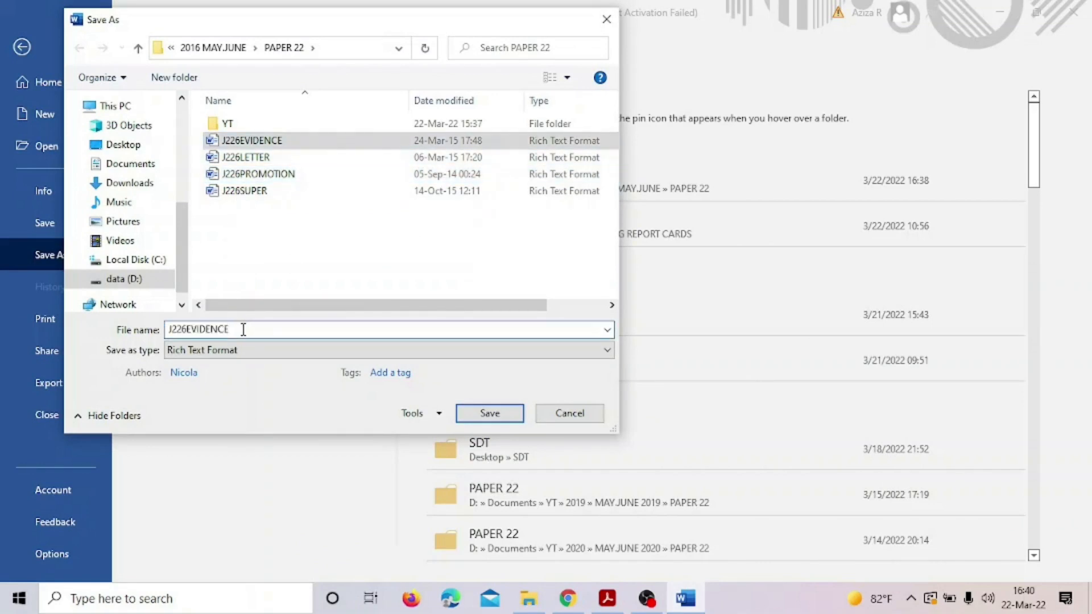
{"action": "type", "text": "_Shailja123"}
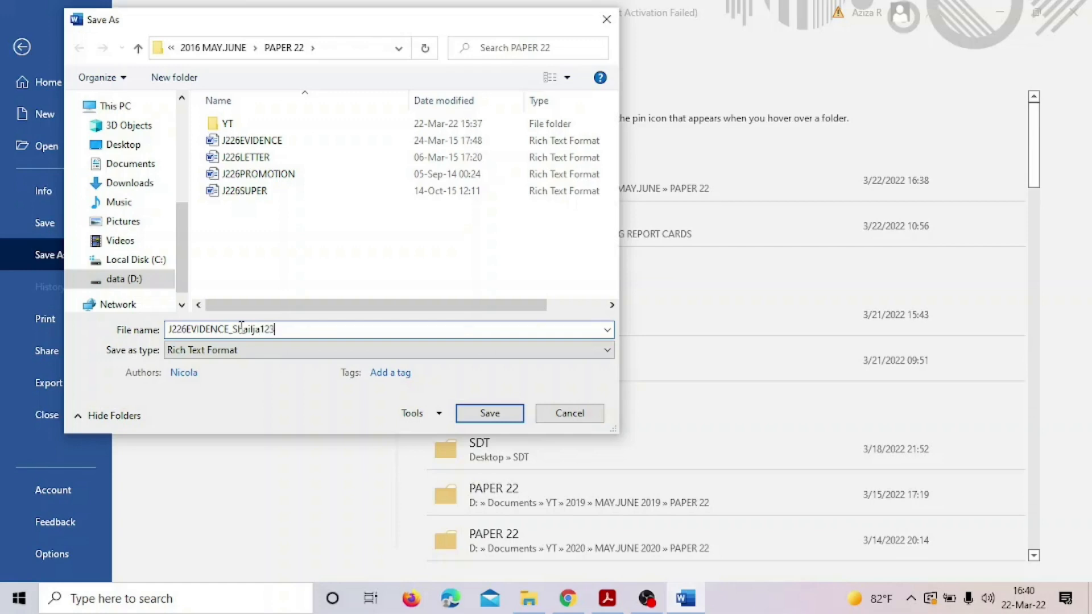
Set the file type to Word Document and save the evidence file
{"action": "left_click", "coordinate": [279, 356]}
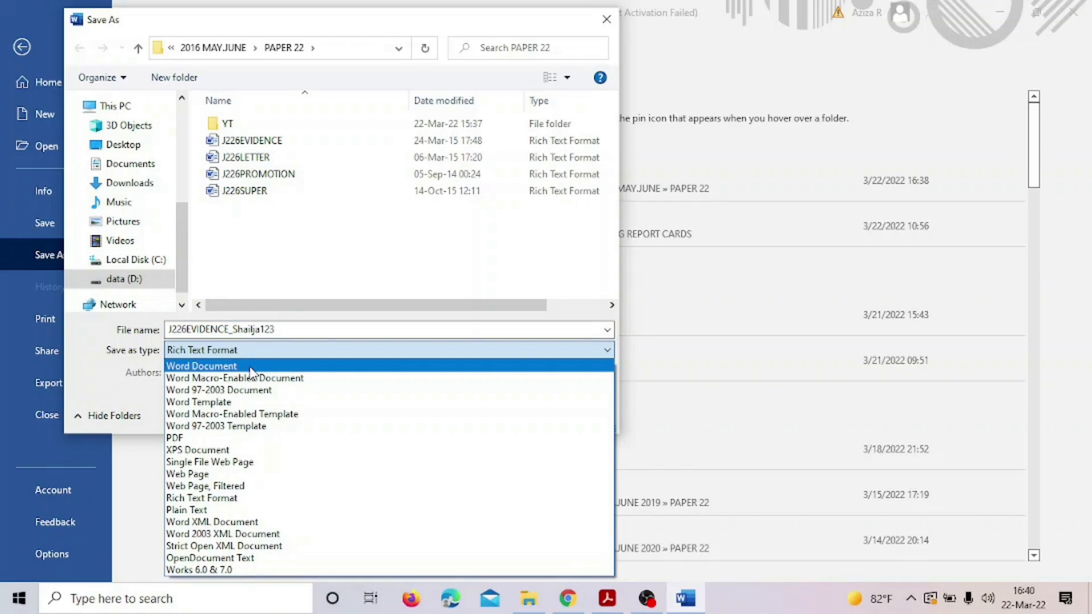
{"action": "left_click", "coordinate": [250, 367]}
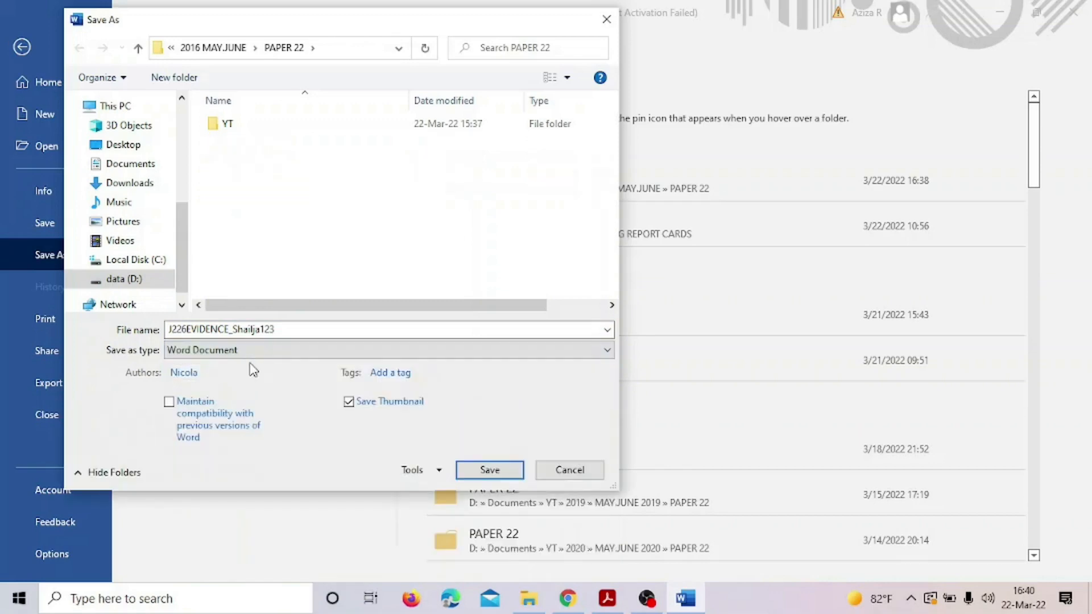
{"action": "left_click", "coordinate": [490, 470]}
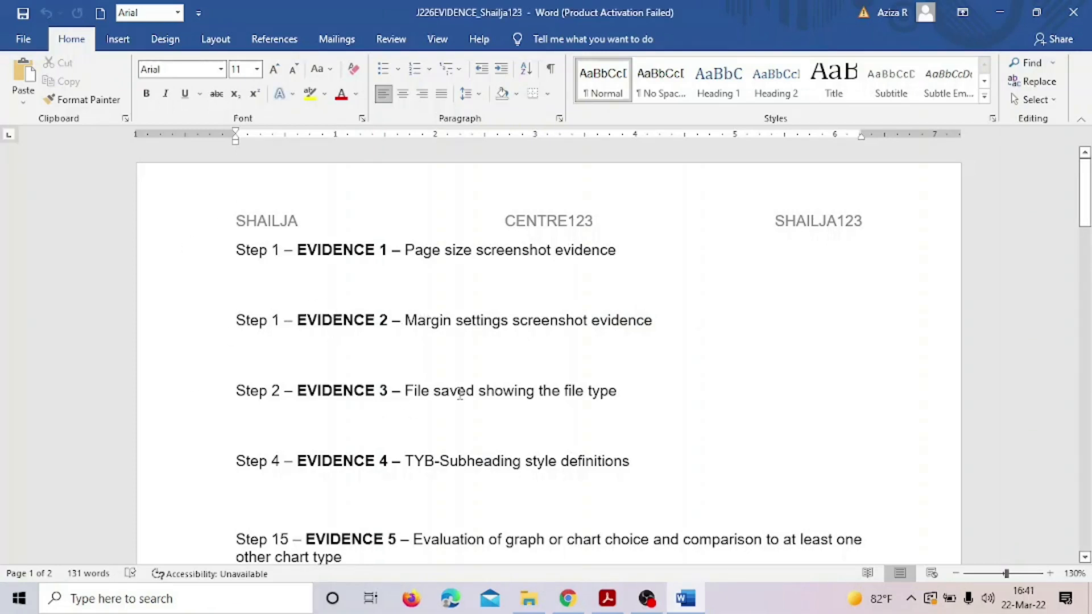
Look through the evidence headings in the saved document, and minimise Word to return to the exam paper
{"action": "scroll", "coordinate": [460, 394], "scroll_direction": "down", "scroll_amount": 8}
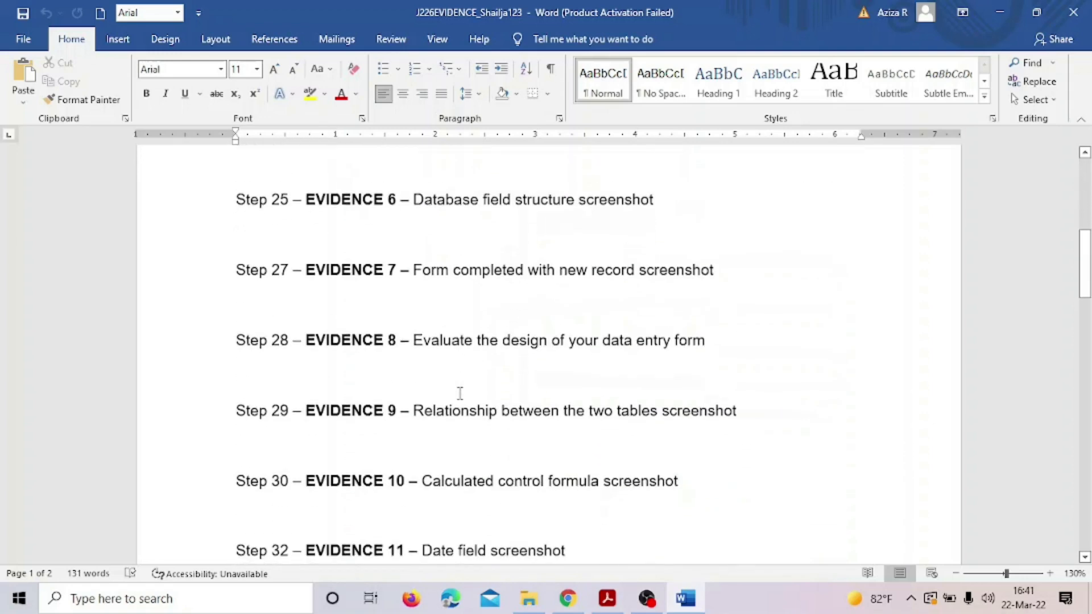
{"action": "scroll", "coordinate": [535, 388], "scroll_direction": "up", "scroll_amount": 8}
{"action": "scroll", "coordinate": [536, 385], "scroll_direction": "down", "scroll_amount": 7}
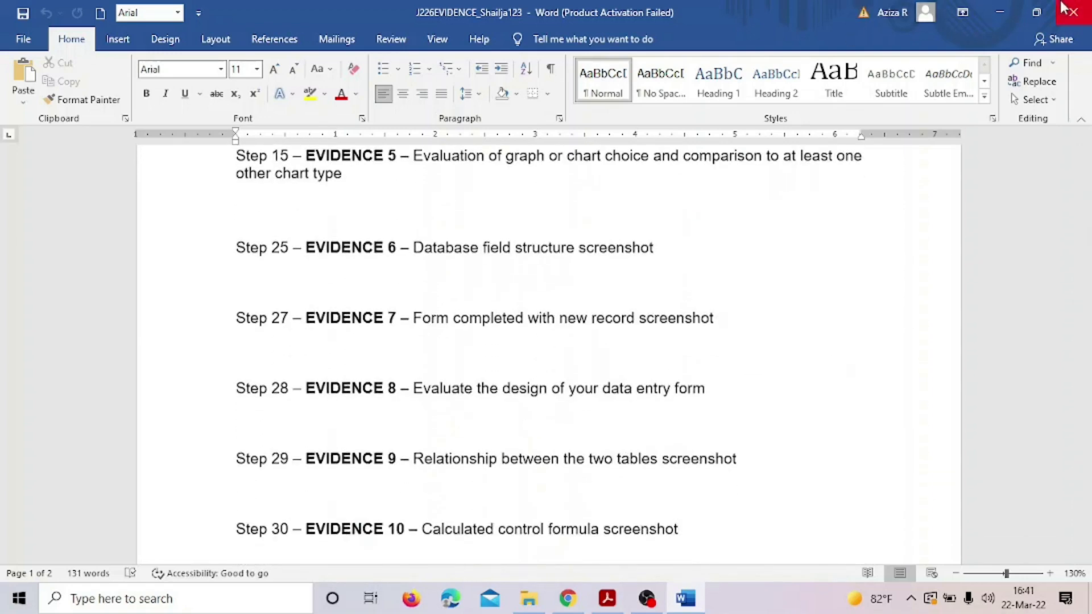
{"action": "left_click", "coordinate": [1009, 11]}
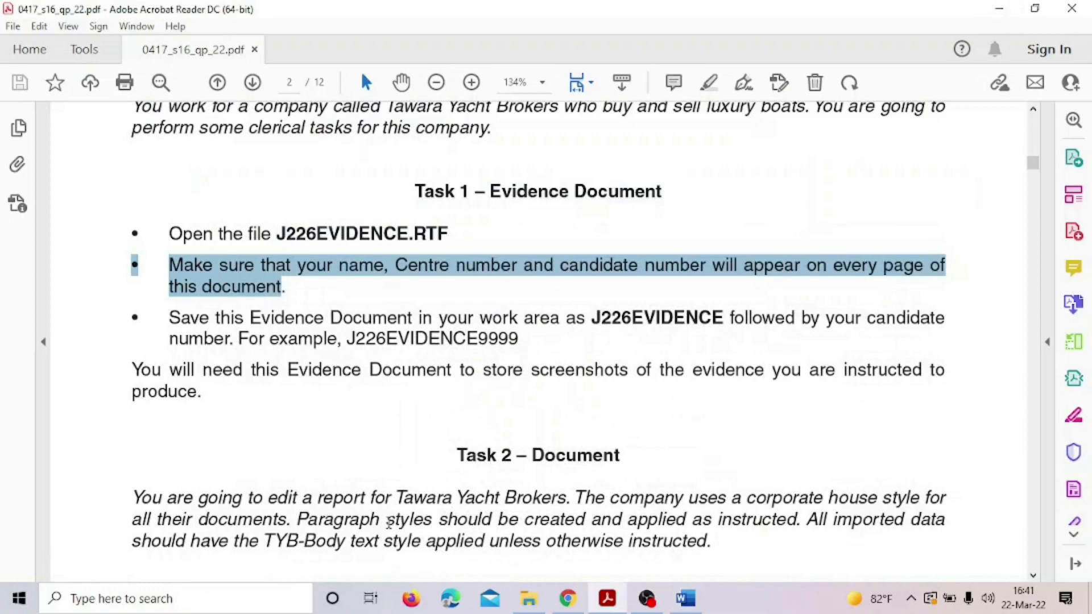
Review the Task 1 – Evidence Document instructions and read the Task 2 – Document introduction about the Tawara Yacht Brokers report
{"action": "left_click_drag", "start_coordinate": [416, 188], "coordinate": [519, 390]}
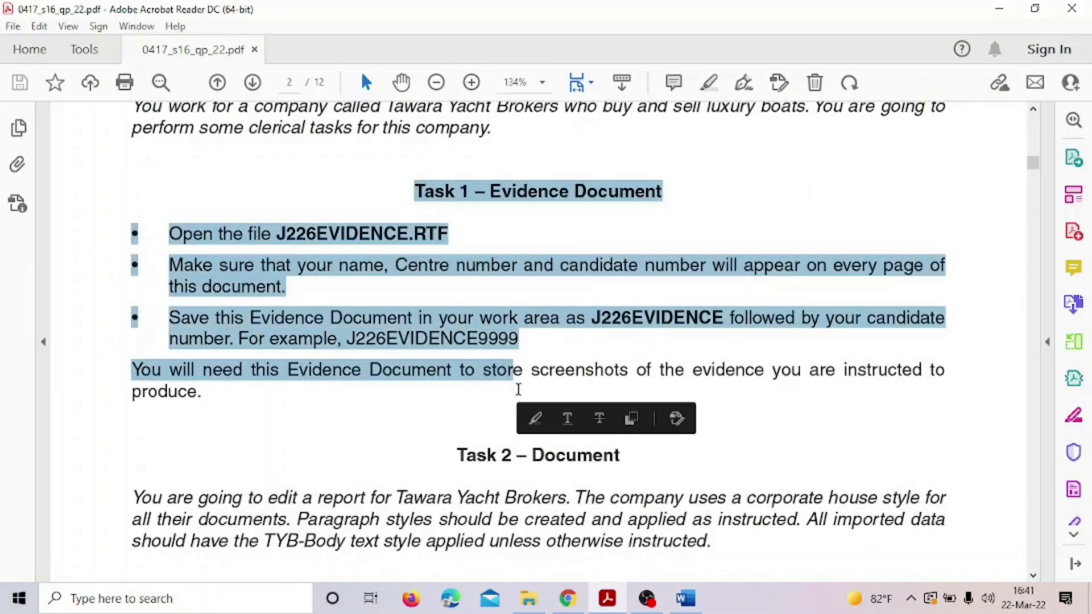
{"action": "left_click", "coordinate": [547, 419]}
{"action": "scroll", "coordinate": [549, 401], "scroll_direction": "down", "scroll_amount": 6}
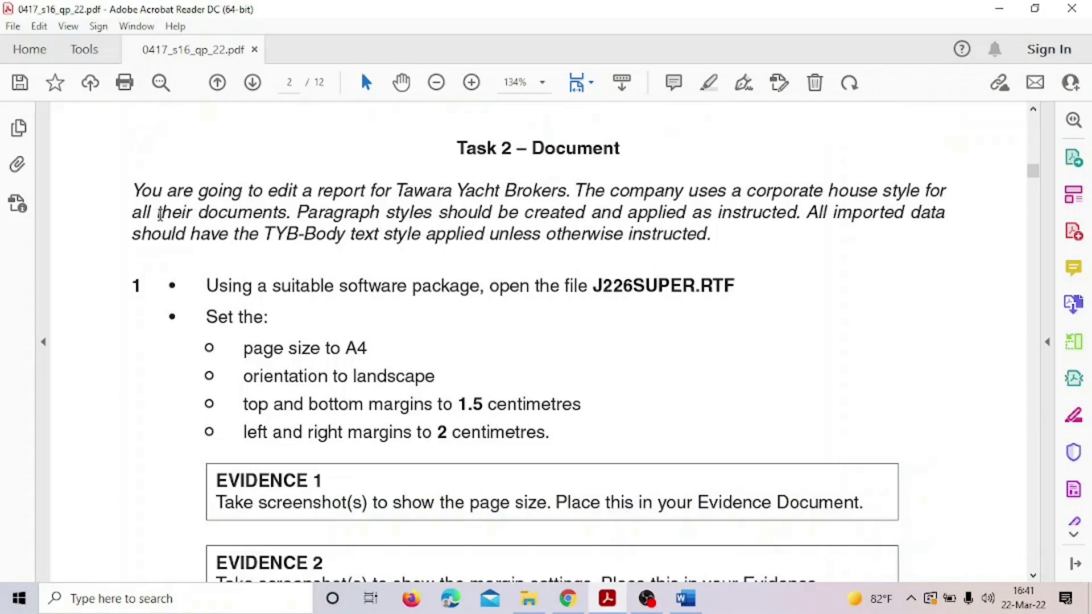
{"action": "left_click_drag", "start_coordinate": [264, 191], "coordinate": [541, 185]}
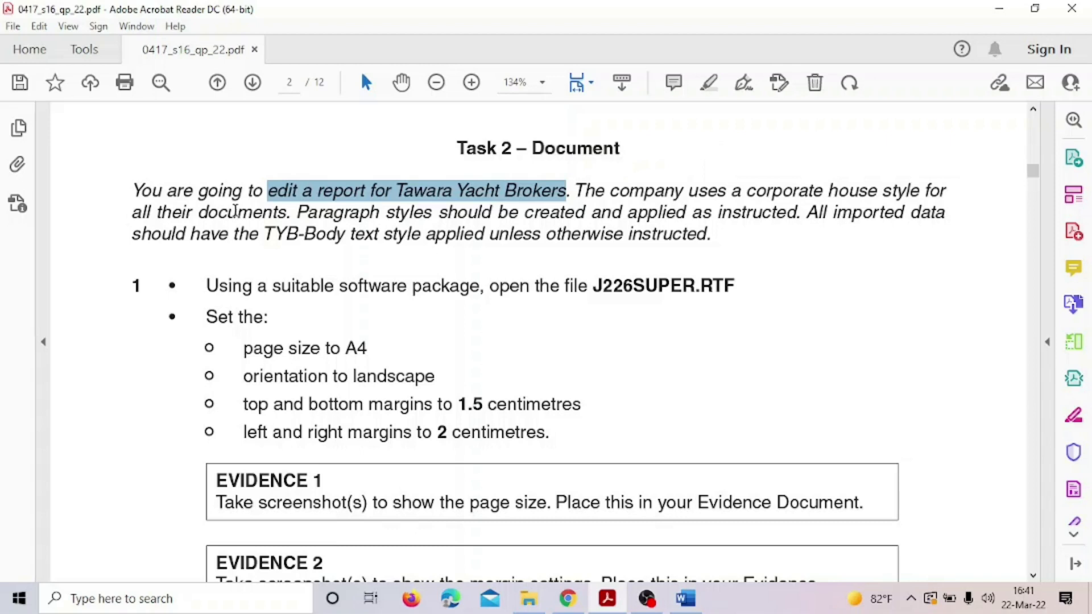
Read the Task 2 introduction on paragraph styles and the TYB-Body text style, and the question 1 page setup requirements
{"action": "left_click_drag", "start_coordinate": [235, 211], "coordinate": [291, 212]}
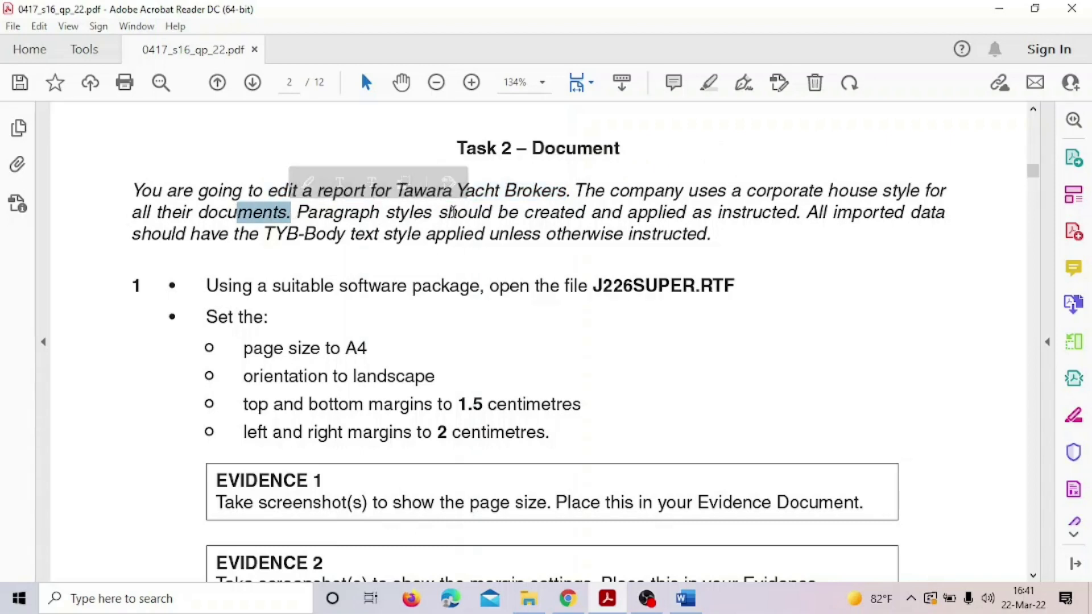
{"action": "left_click_drag", "start_coordinate": [572, 211], "coordinate": [795, 211]}
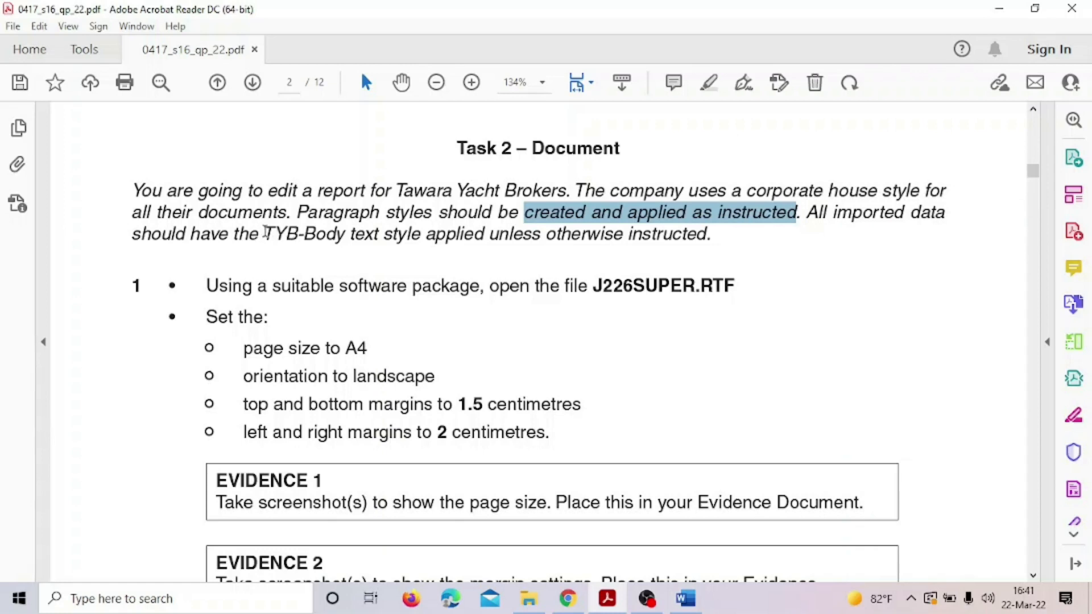
{"action": "left_click_drag", "start_coordinate": [263, 233], "coordinate": [341, 234]}
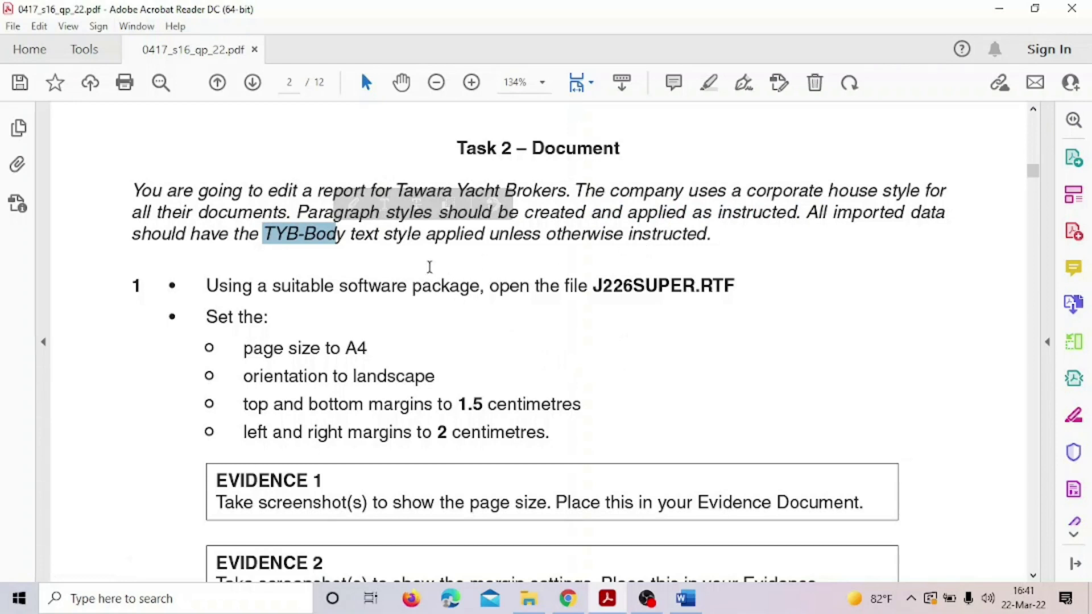
{"action": "left_click", "coordinate": [425, 263]}
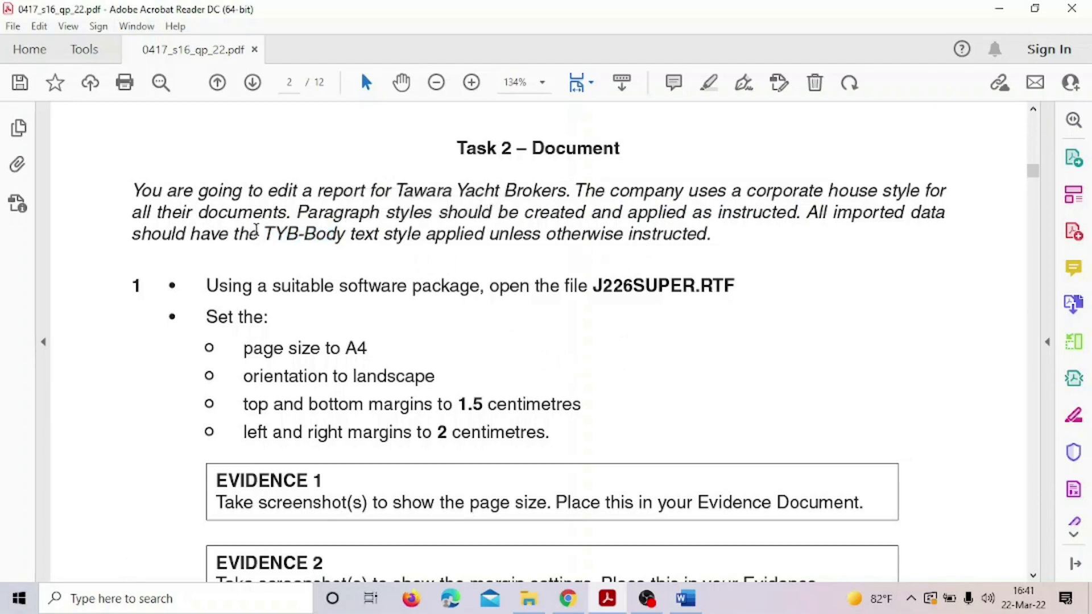
{"action": "left_click_drag", "start_coordinate": [266, 232], "coordinate": [363, 230]}
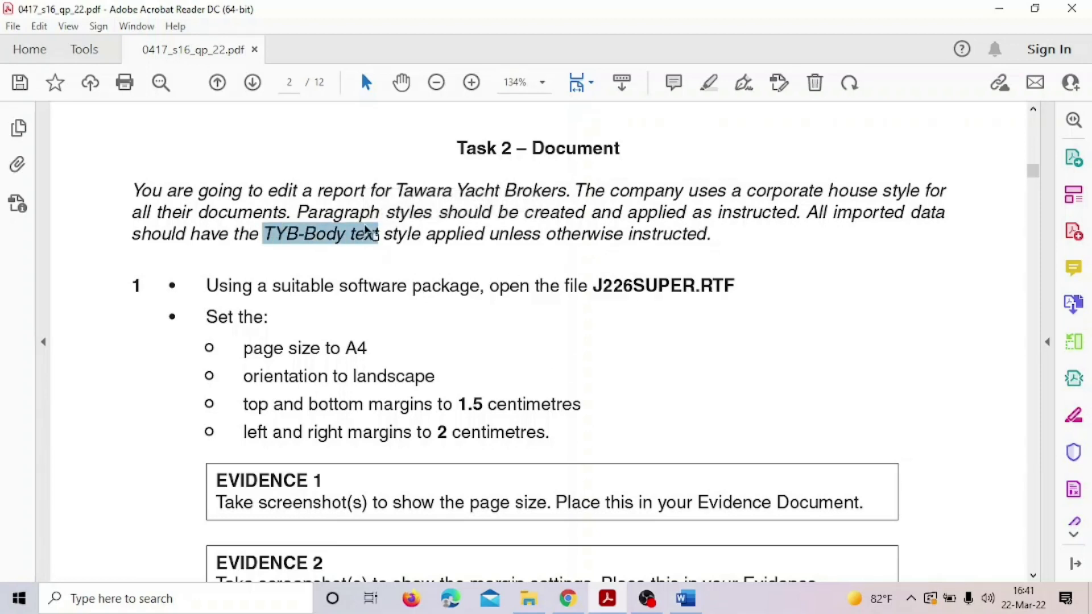
{"action": "scroll", "coordinate": [446, 471], "scroll_direction": "down", "scroll_amount": 2}
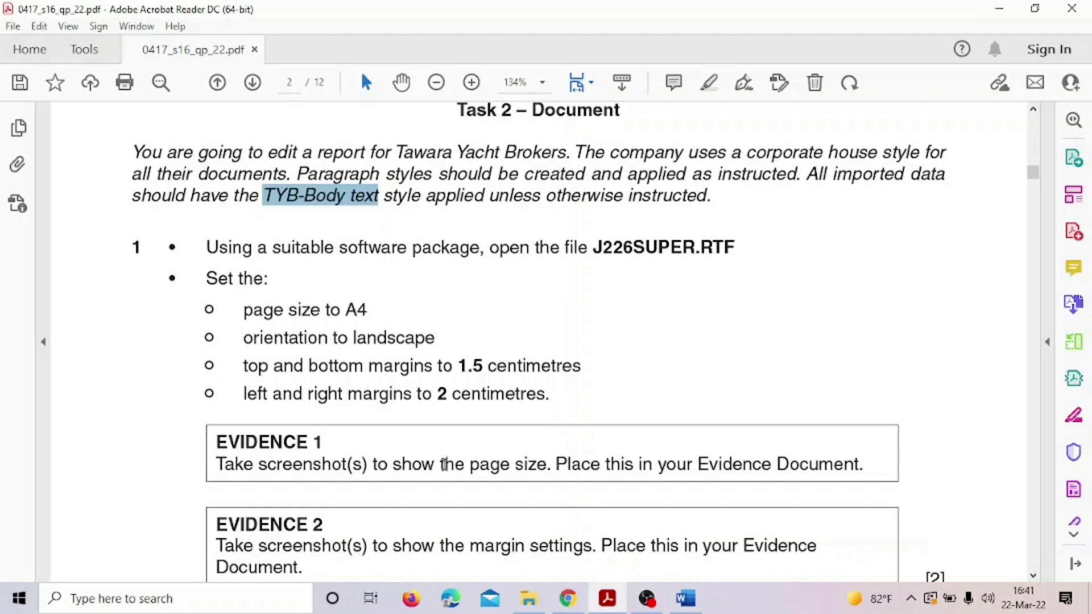
{"action": "scroll", "coordinate": [446, 470], "scroll_direction": "up", "scroll_amount": 3}
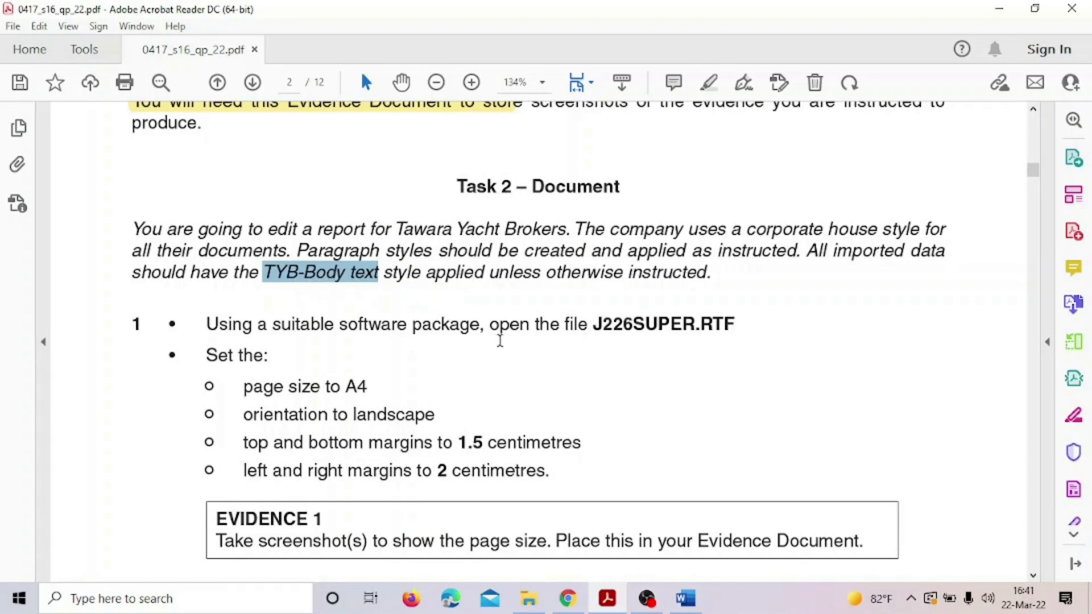
{"action": "scroll", "coordinate": [500, 340], "scroll_direction": "down", "scroll_amount": 2}
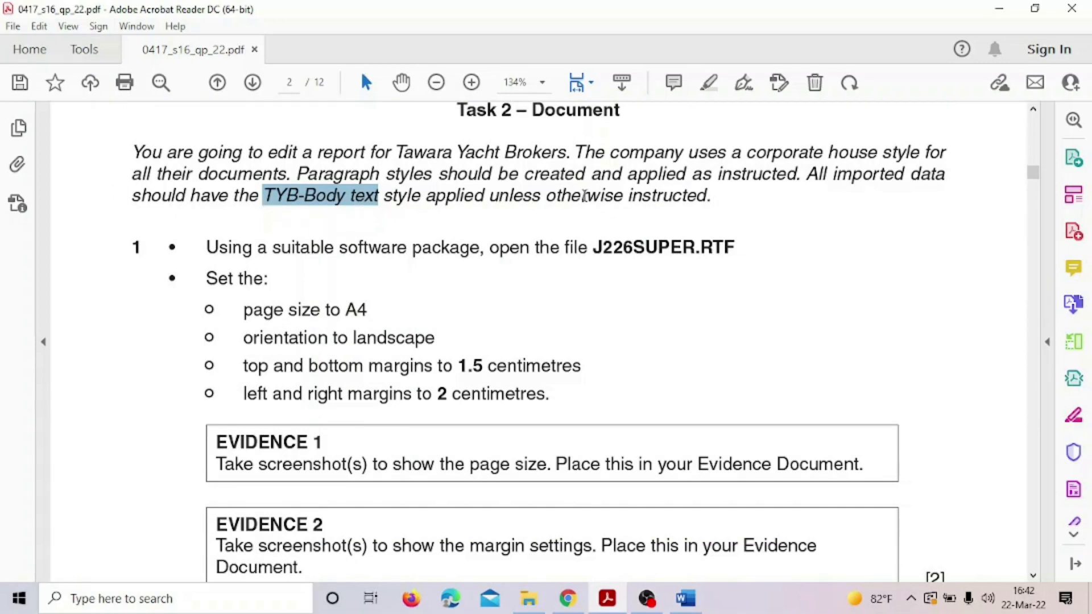
Highlight the whole Task 2 introductory paragraph in yellow in the exam paper
{"action": "left_click", "coordinate": [702, 336]}
{"action": "scroll", "coordinate": [687, 324], "scroll_direction": "down", "scroll_amount": 1}
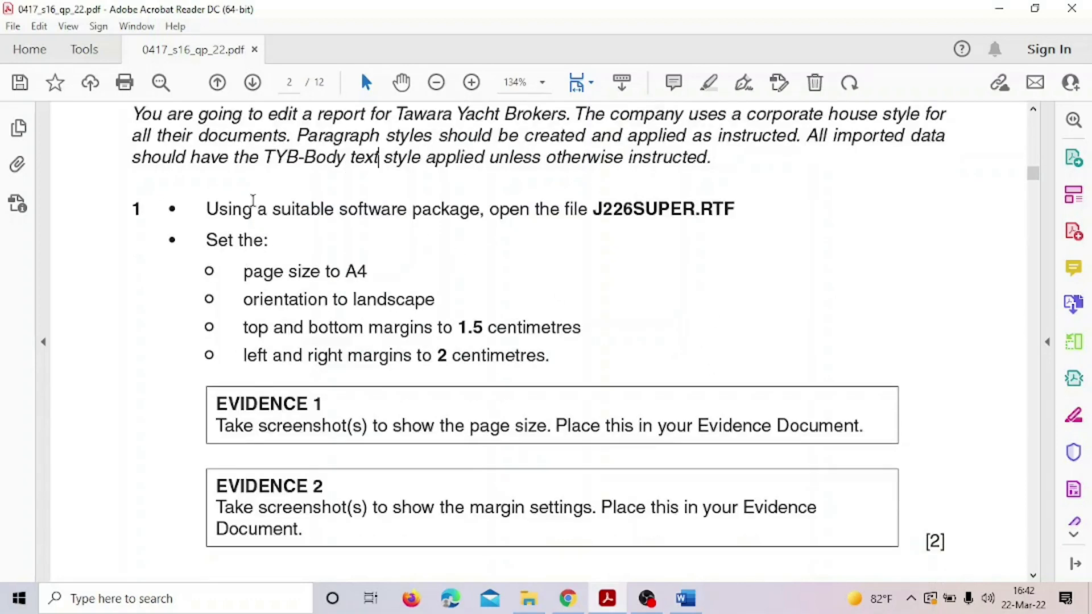
{"action": "left_click_drag", "start_coordinate": [134, 108], "coordinate": [712, 161]}
{"action": "left_click", "coordinate": [723, 187]}
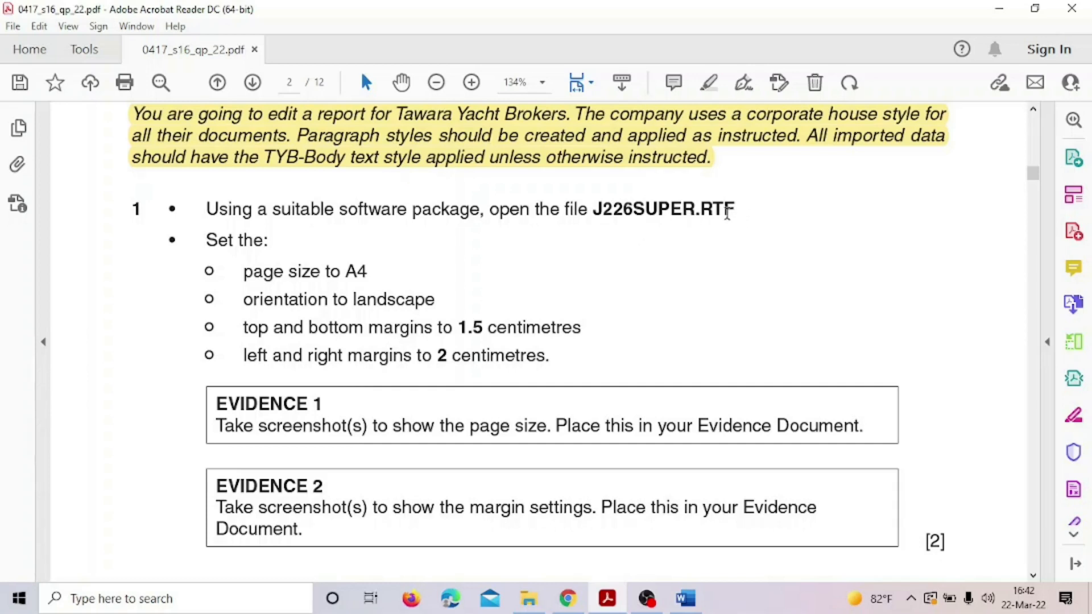
Check the file extension required in question 1, and open J226SUPER from the PAPER 22 folder in Word
{"action": "left_click_drag", "start_coordinate": [695, 207], "coordinate": [736, 208]}
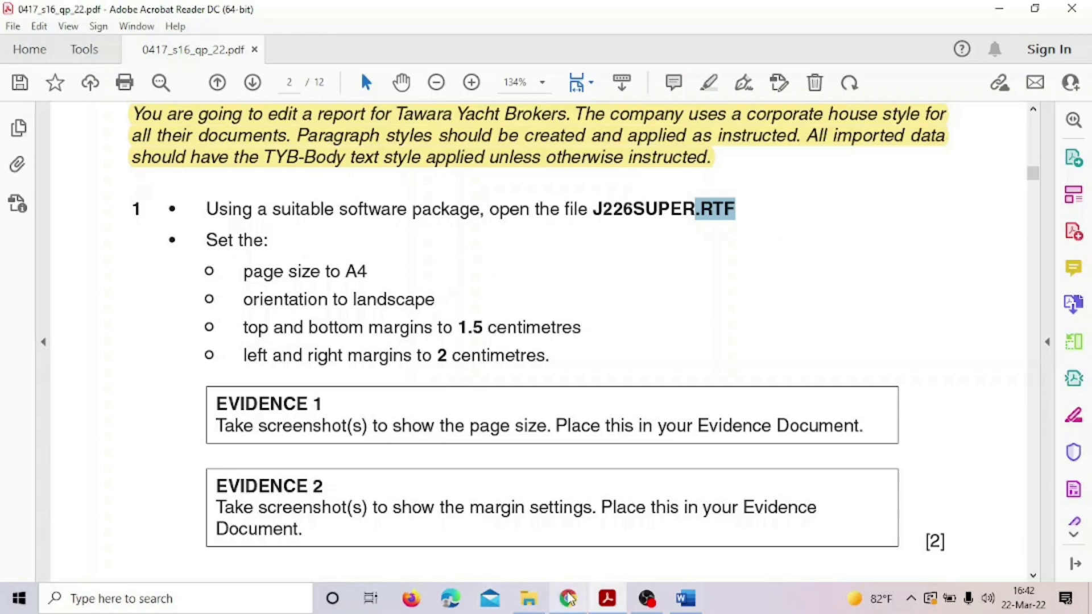
{"action": "left_click", "coordinate": [529, 600]}
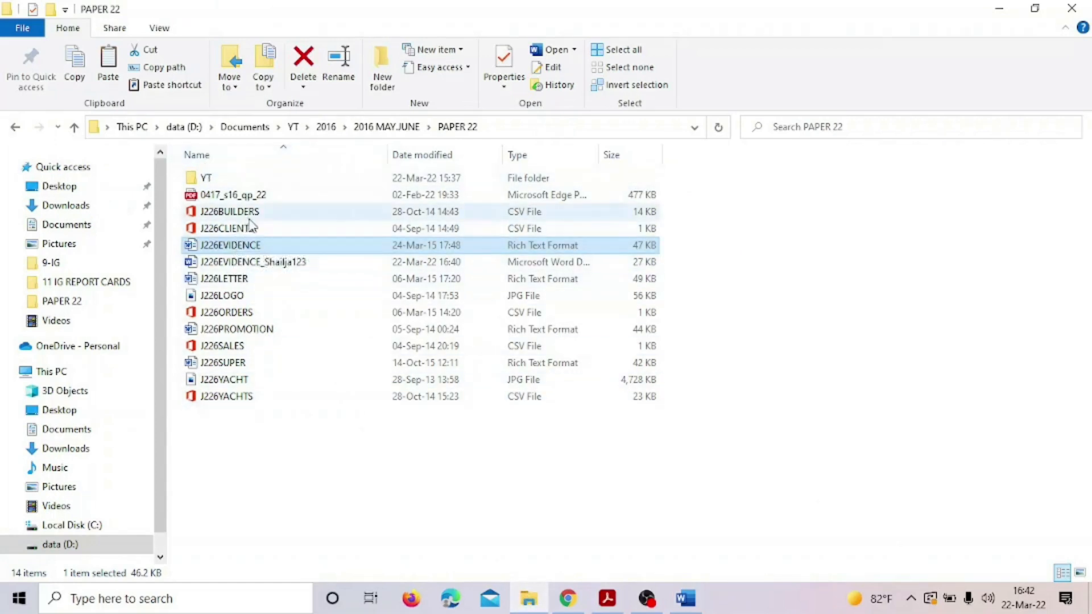
{"action": "double_click", "coordinate": [219, 364]}
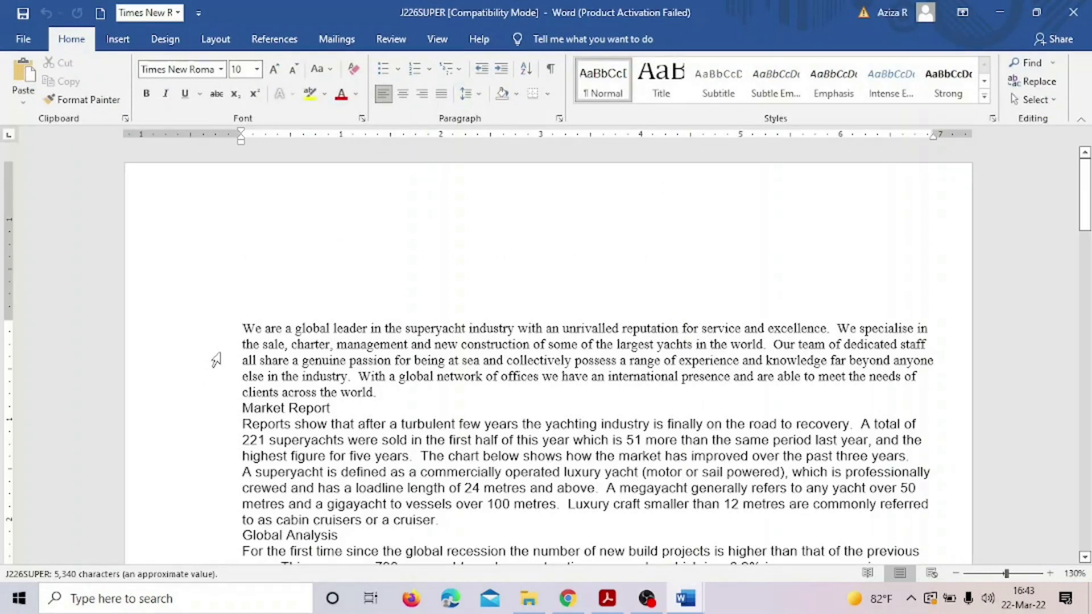
{"action": "left_click", "coordinate": [1050, 573]}
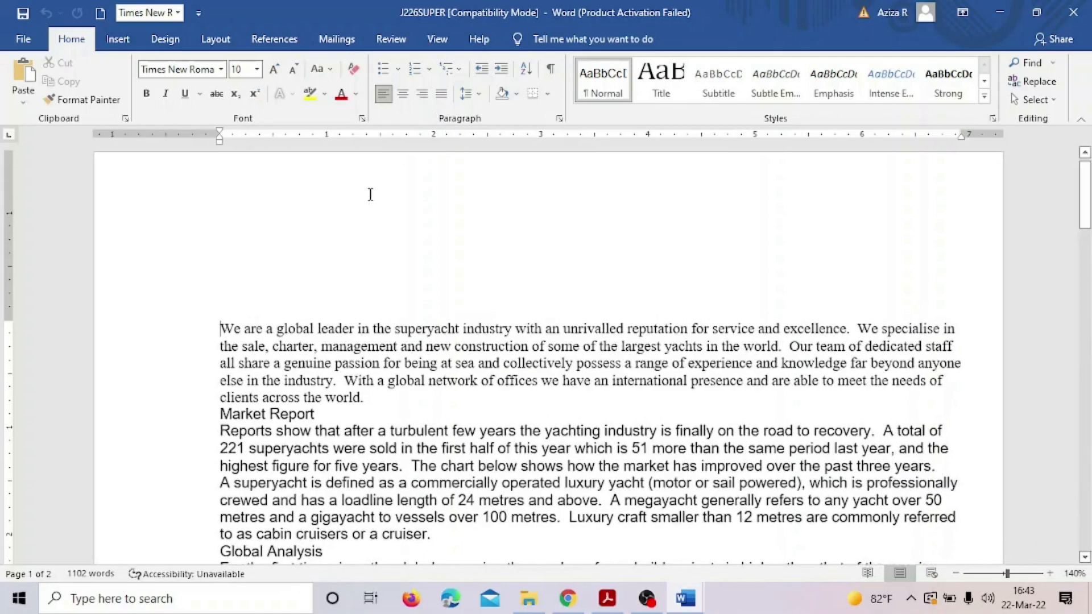
{"action": "scroll", "coordinate": [428, 215], "scroll_direction": "up", "scroll_amount": 1}
{"action": "scroll", "coordinate": [568, 227], "scroll_direction": "down", "scroll_amount": 1}
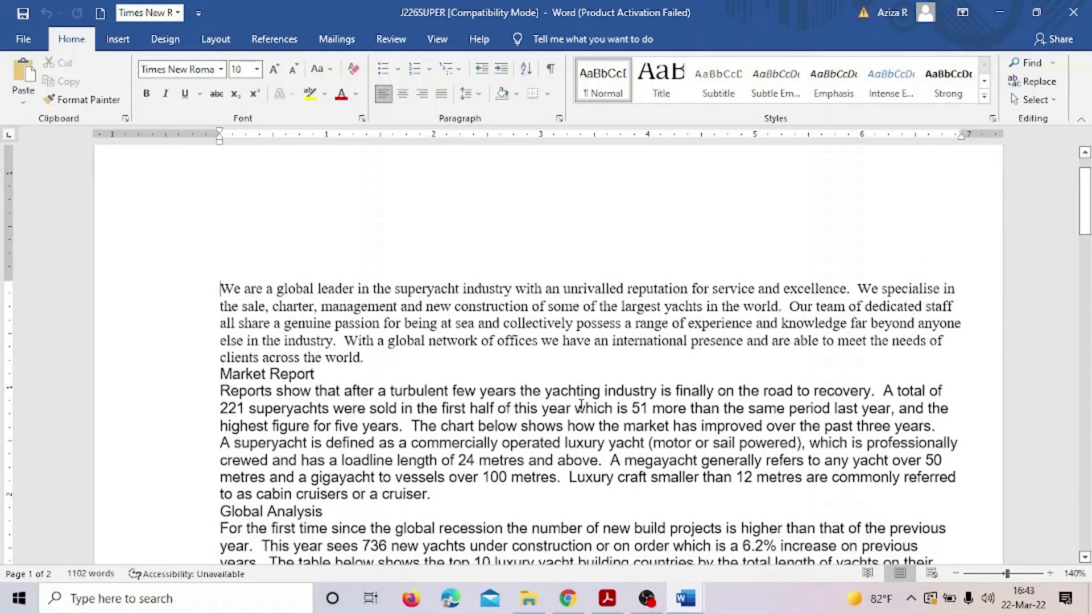
Check the page size requirement in the exam paper, and set the J226SUPER document's page size to A4 in Word
{"action": "left_click", "coordinate": [607, 602]}
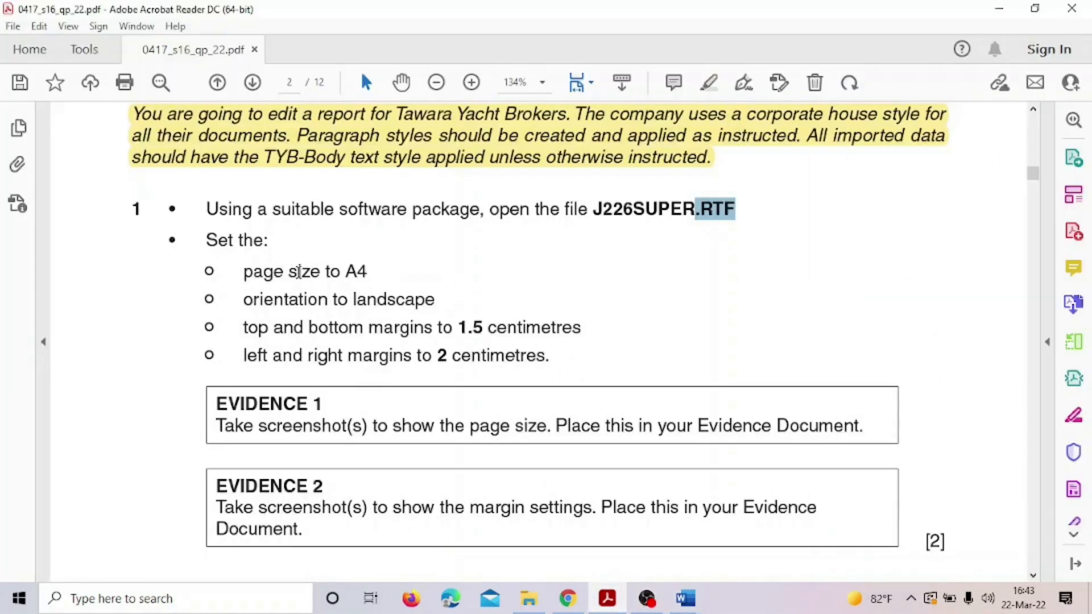
{"action": "double_click", "coordinate": [355, 271]}
{"action": "left_click_drag", "start_coordinate": [206, 240], "coordinate": [251, 242]}
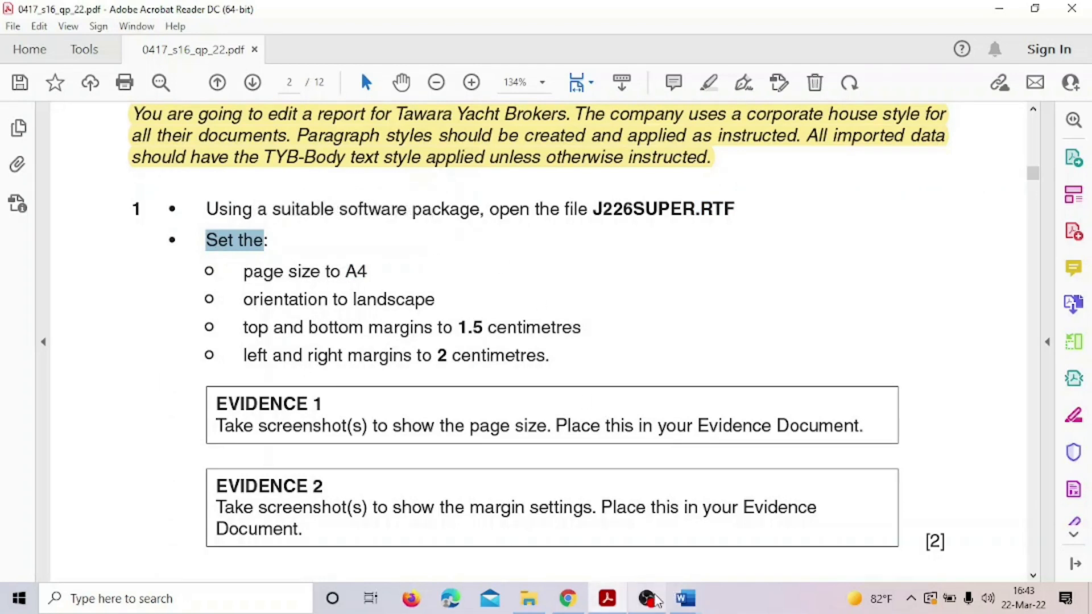
{"action": "mouse_move", "coordinate": [685, 600]}
{"action": "left_click", "coordinate": [758, 555]}
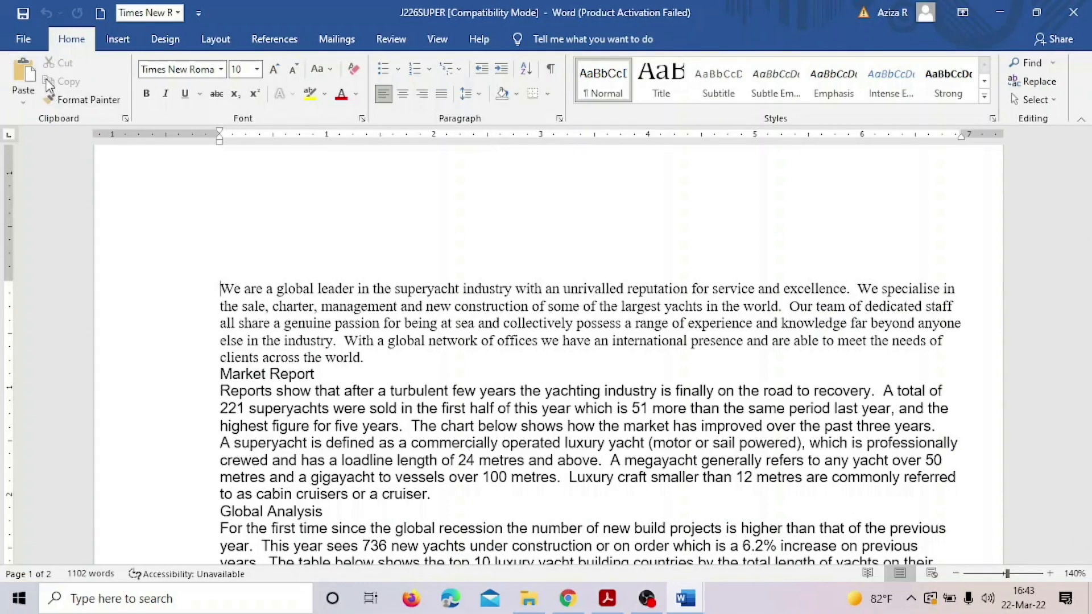
{"action": "left_click", "coordinate": [220, 42]}
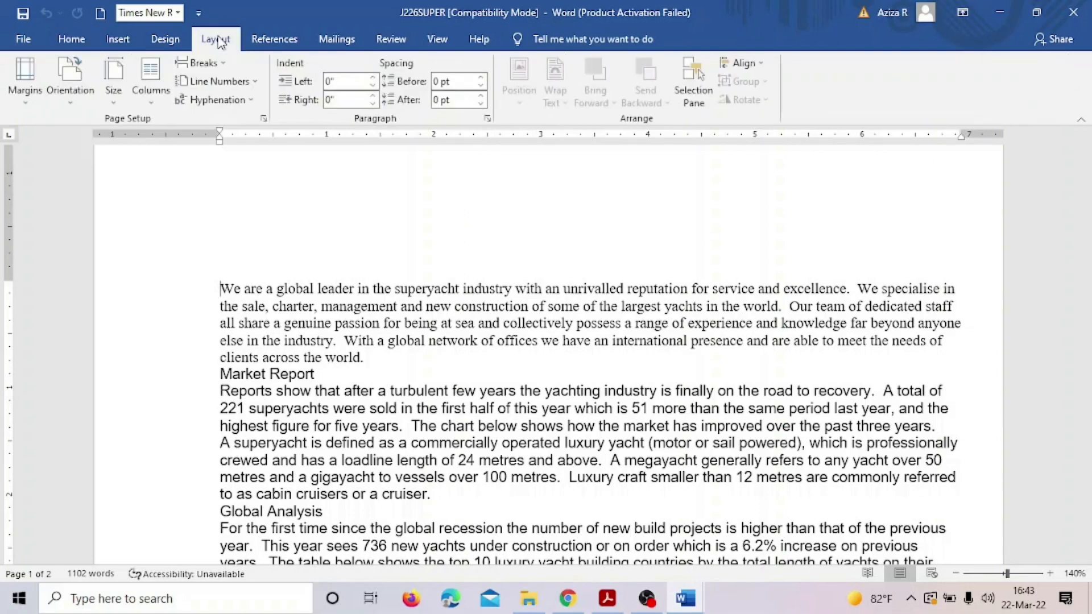
{"action": "left_click", "coordinate": [116, 107]}
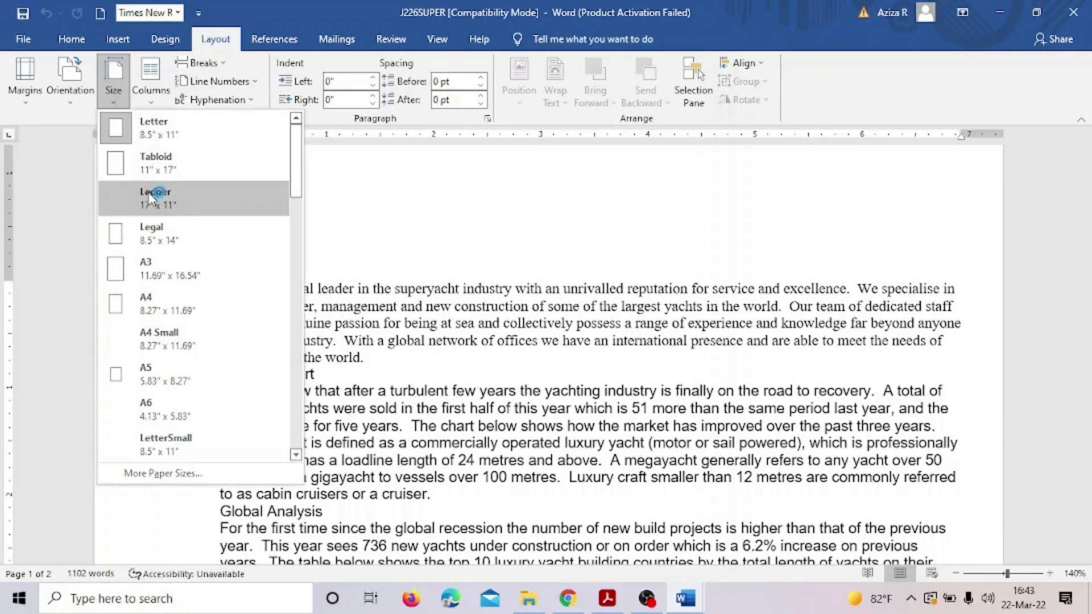
{"action": "left_click", "coordinate": [161, 308]}
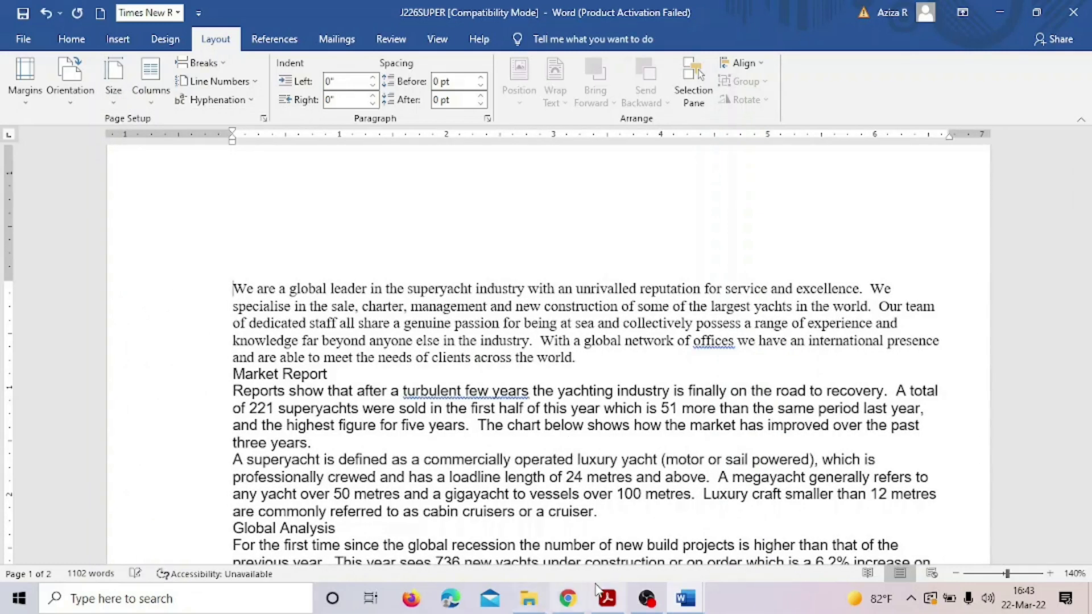
Check the orientation requirement in the exam paper, and set the J226SUPER document to landscape in Word
{"action": "left_click", "coordinate": [622, 601]}
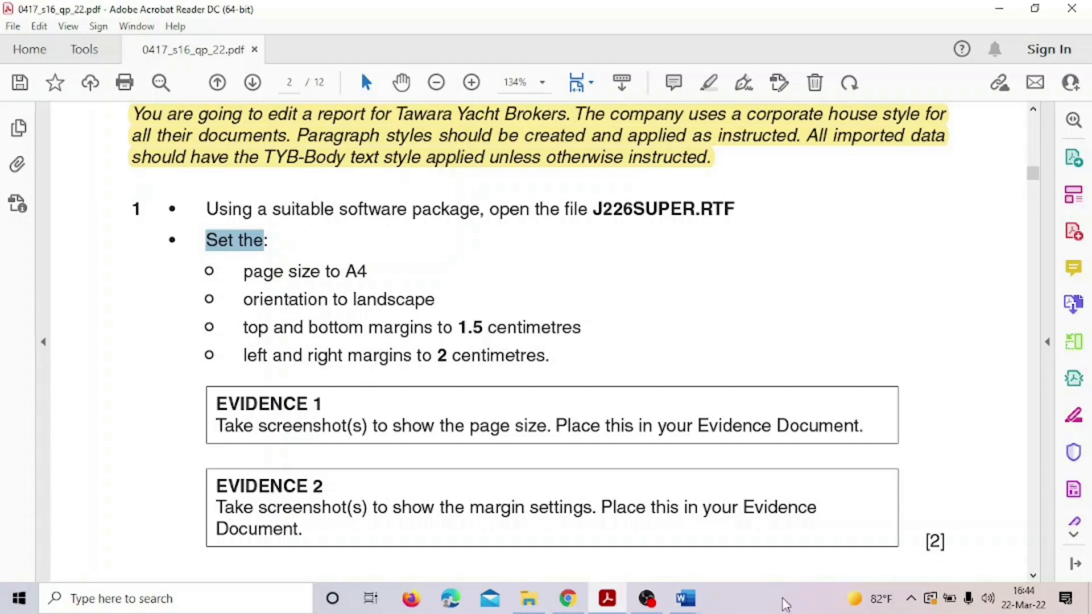
{"action": "mouse_move", "coordinate": [700, 599]}
{"action": "left_click", "coordinate": [813, 523]}
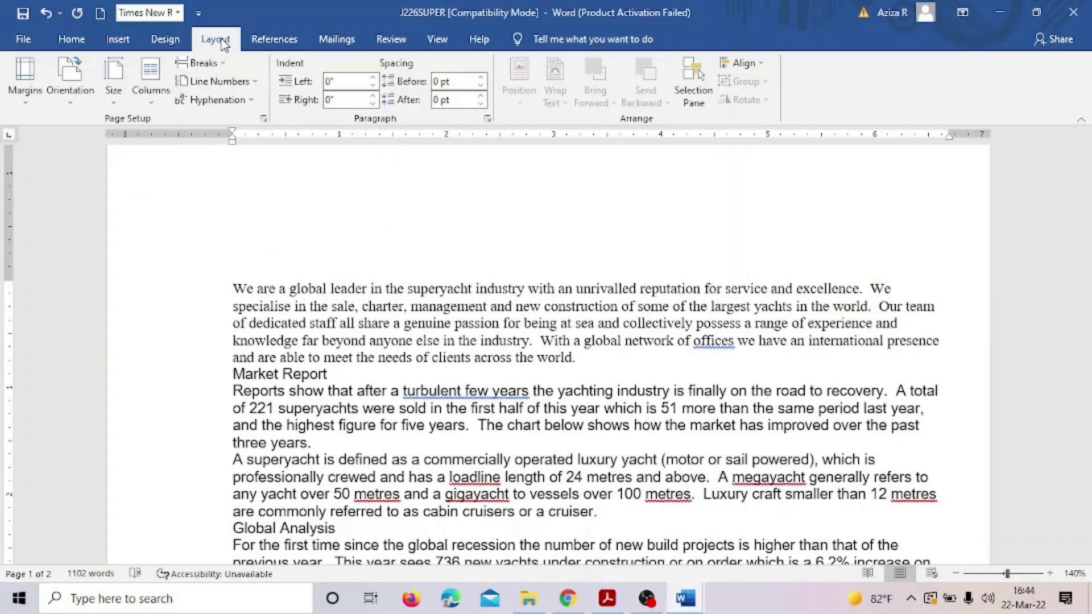
{"action": "left_click", "coordinate": [67, 105]}
{"action": "left_click", "coordinate": [96, 164]}
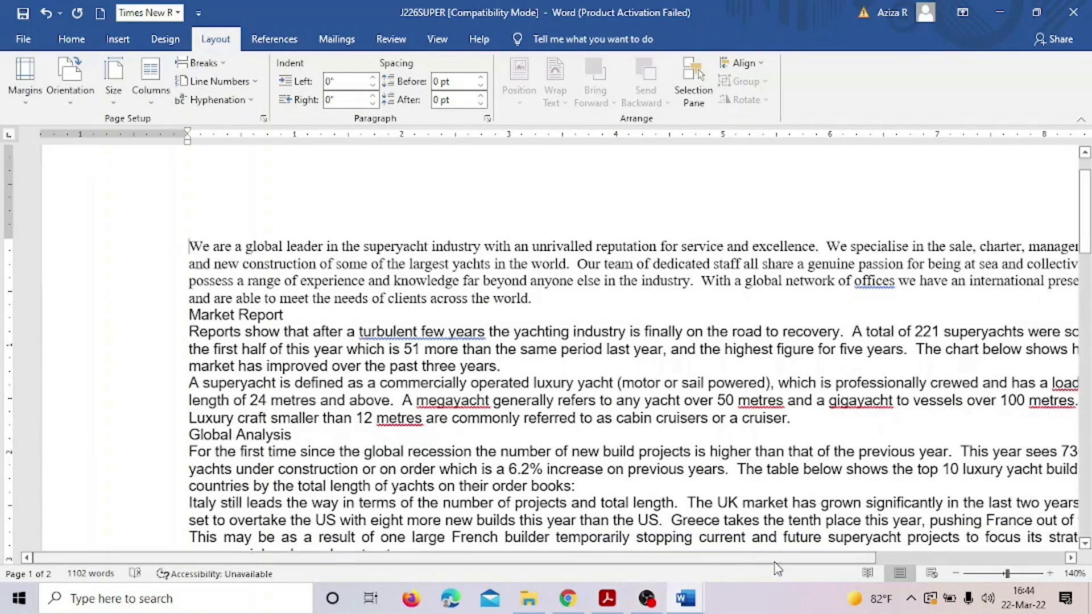
{"action": "left_click", "coordinate": [956, 573]}
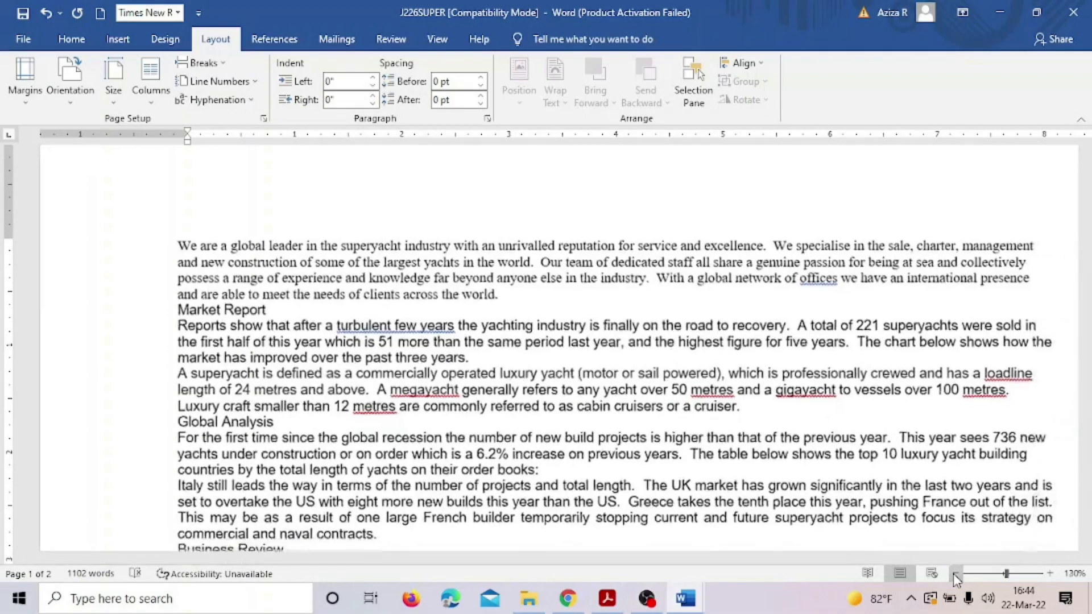
{"action": "left_click", "coordinate": [955, 574]}
{"action": "left_click", "coordinate": [955, 573]}
{"action": "left_click", "coordinate": [956, 574]}
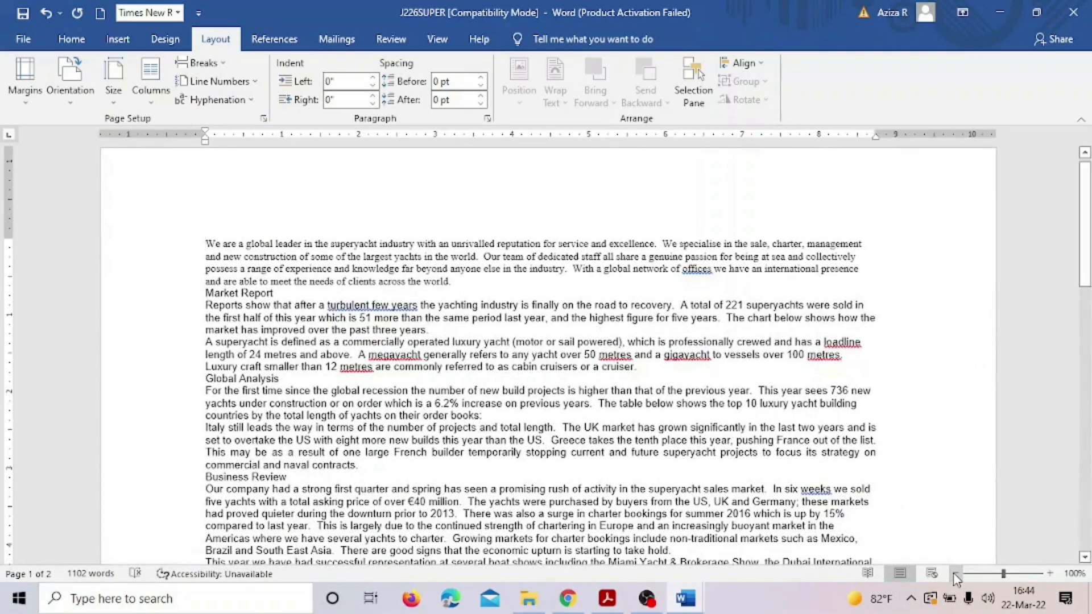
{"action": "left_click", "coordinate": [1050, 573]}
{"action": "left_click", "coordinate": [1050, 574]}
{"action": "left_click", "coordinate": [1050, 574]}
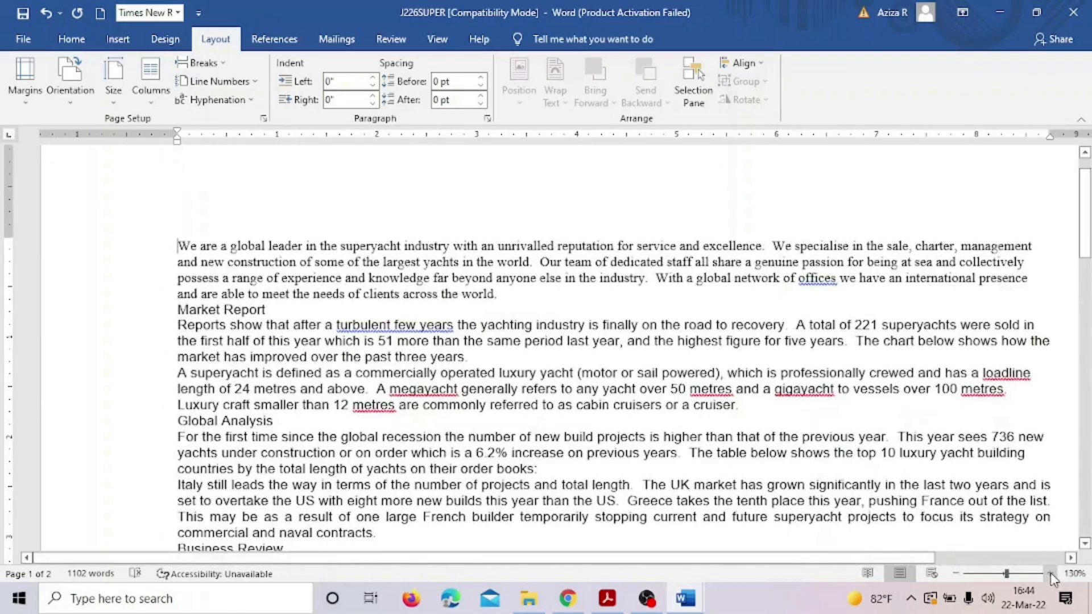
{"action": "left_click_drag", "start_coordinate": [881, 558], "coordinate": [949, 561]}
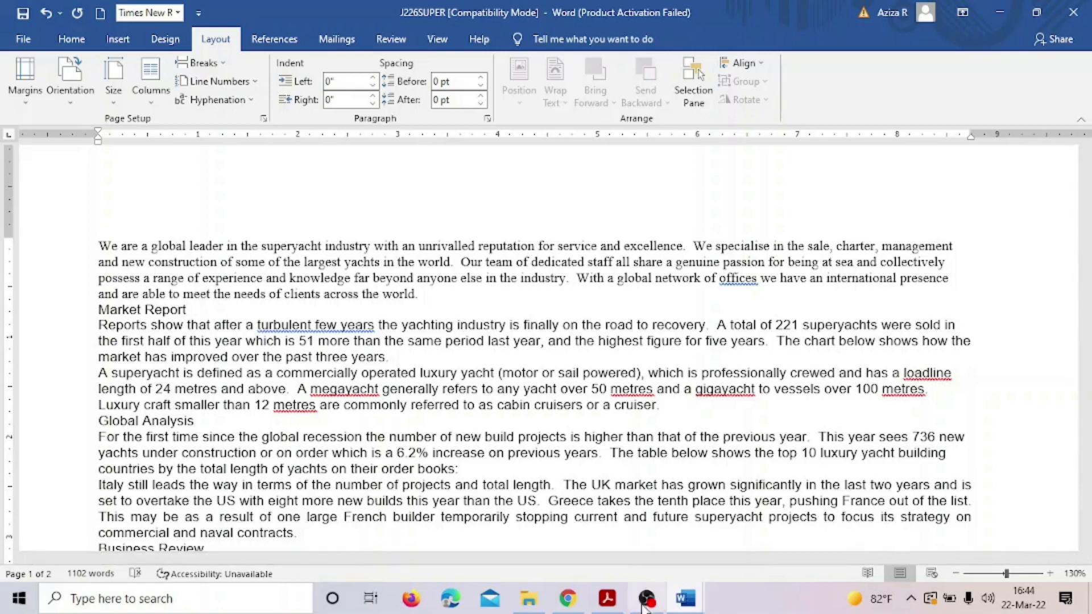
Return to the exam paper and highlight the page size and orientation requirements of question 1 in yellow
{"action": "left_click", "coordinate": [610, 607]}
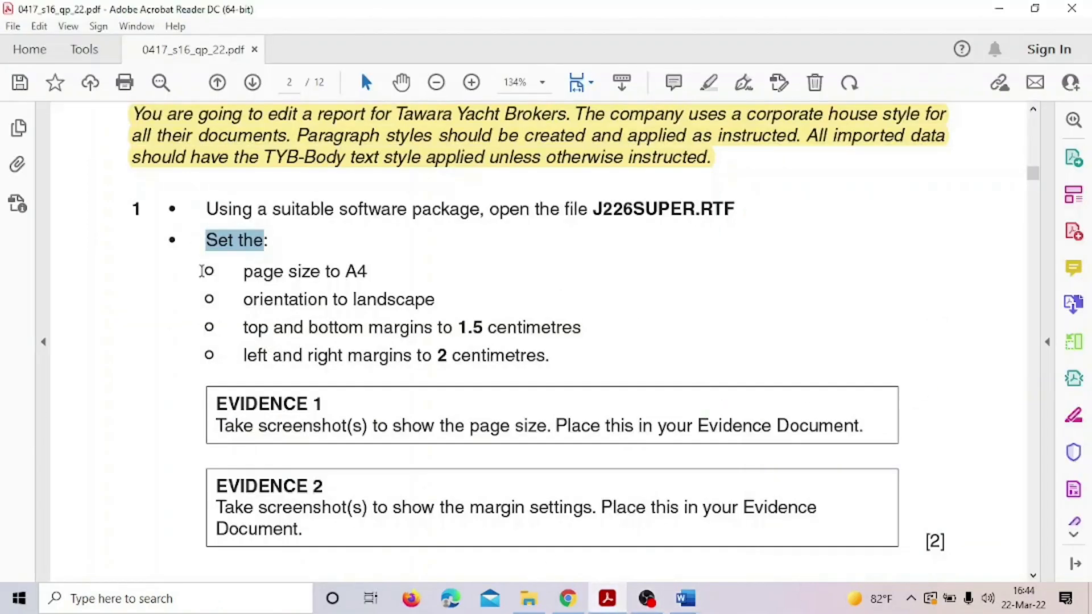
{"action": "left_click_drag", "start_coordinate": [202, 271], "coordinate": [402, 283]}
{"action": "left_click", "coordinate": [424, 242]}
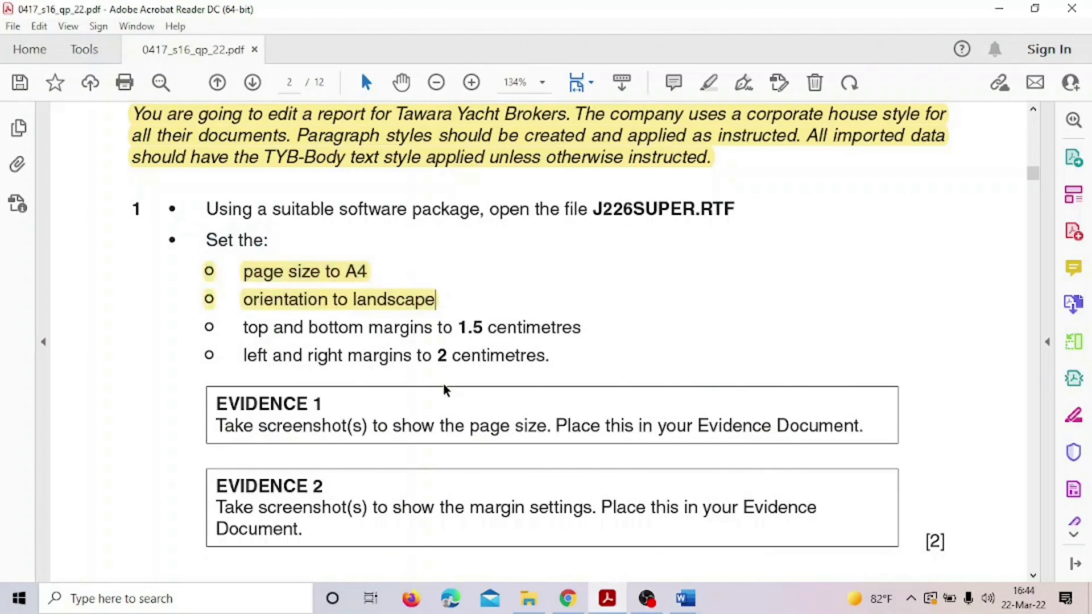
Check the top and bottom margin requirement in the exam paper, and set J226SUPER's top and bottom margins to 1.5 cm in Word
{"action": "scroll", "coordinate": [444, 390], "scroll_direction": "down", "scroll_amount": 1}
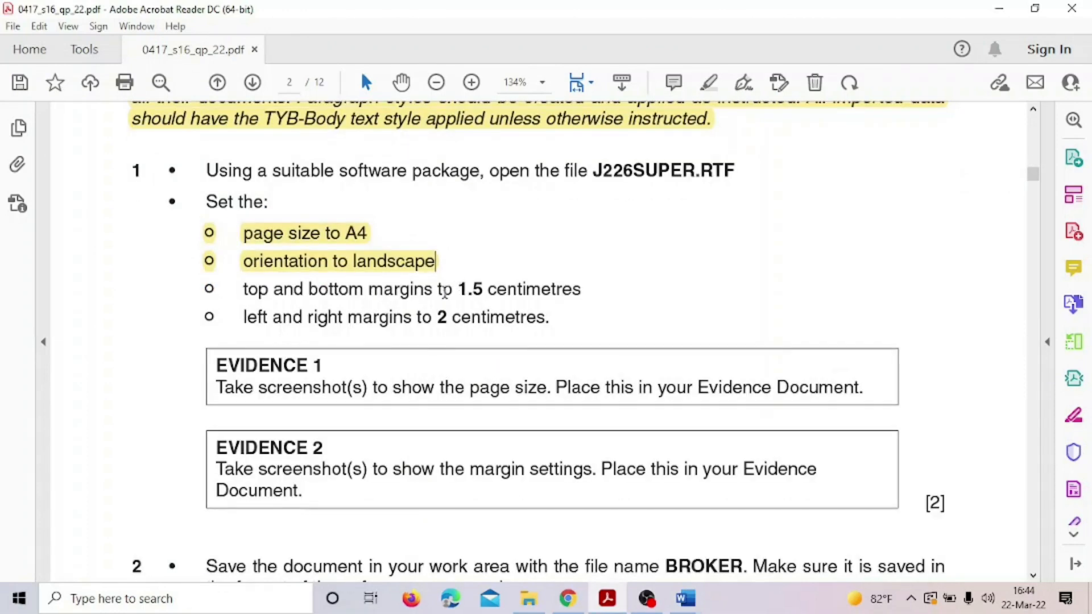
{"action": "left_click_drag", "start_coordinate": [459, 290], "coordinate": [517, 289]}
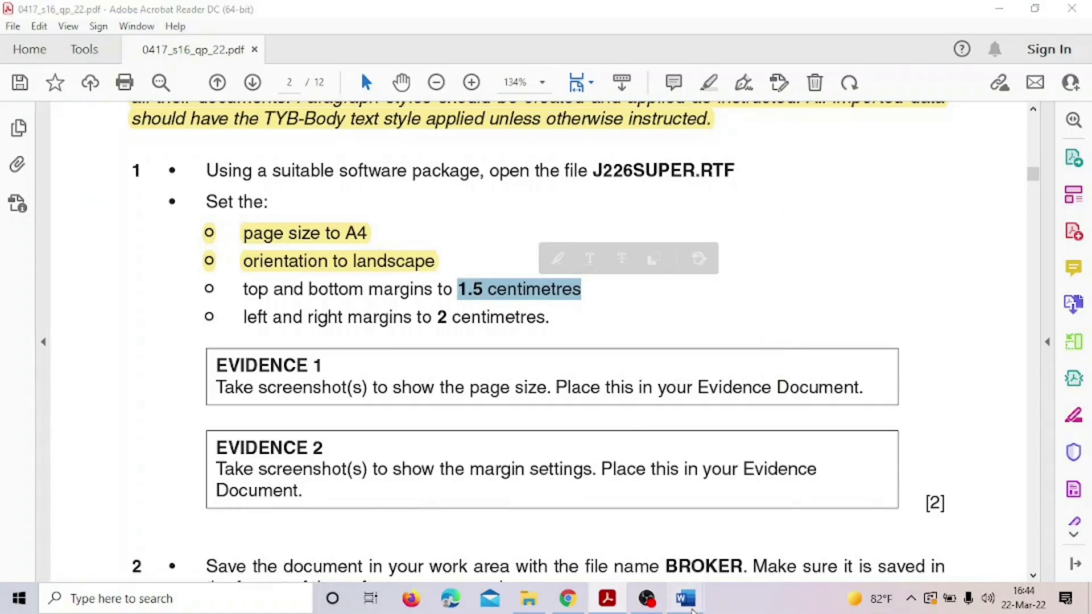
{"action": "mouse_move", "coordinate": [693, 600]}
{"action": "left_click", "coordinate": [762, 554]}
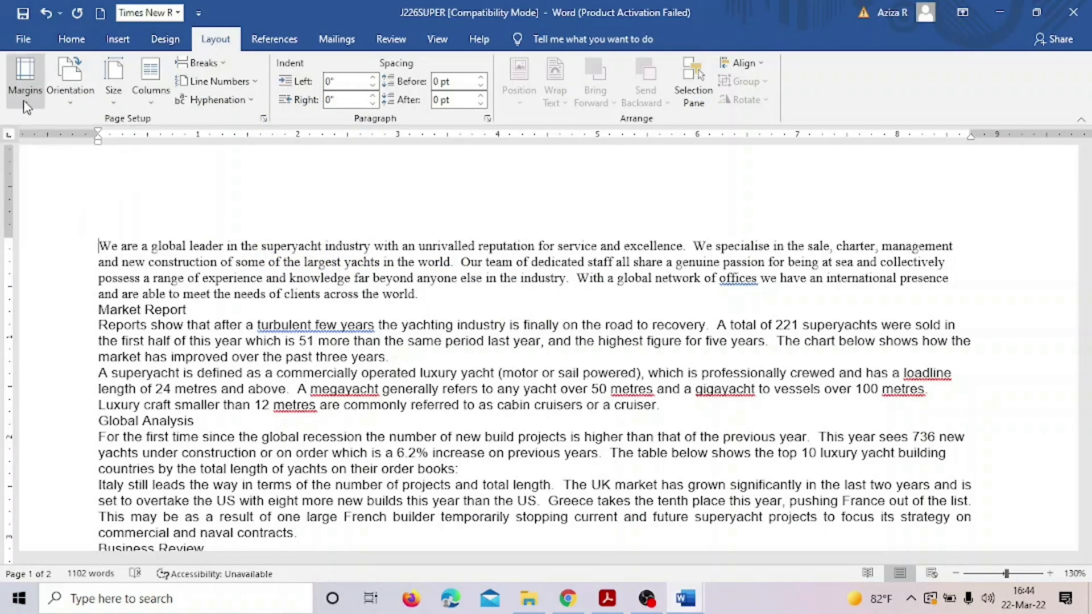
{"action": "left_click", "coordinate": [25, 76]}
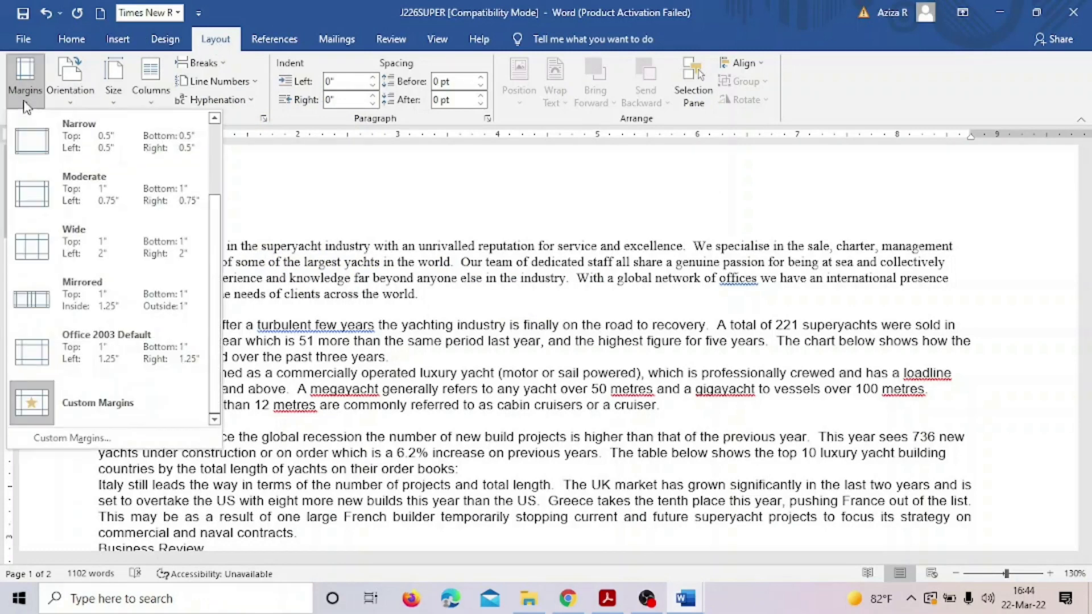
{"action": "left_click", "coordinate": [101, 438]}
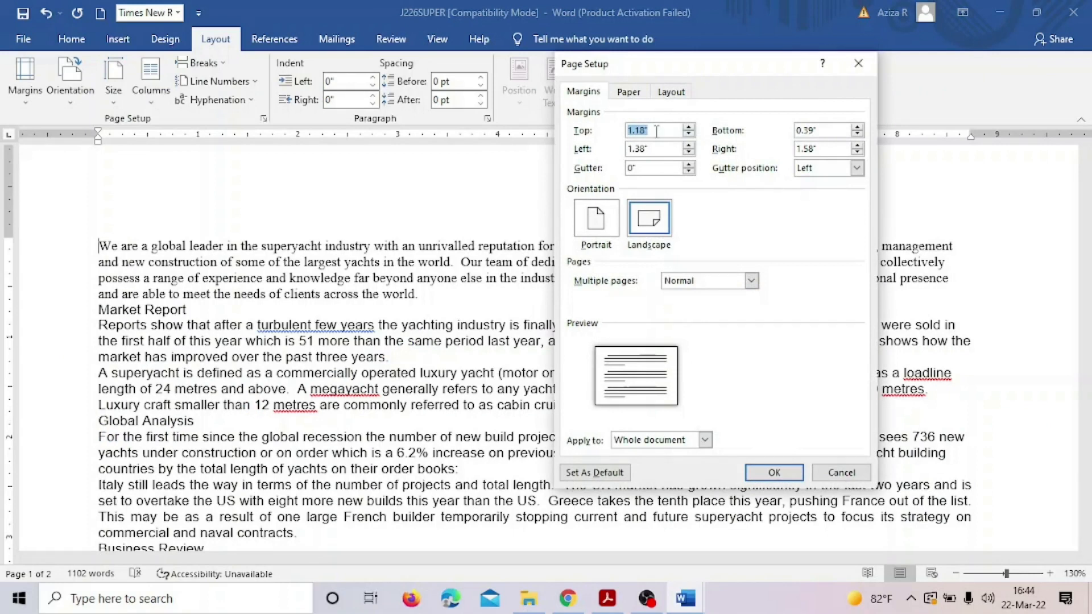
{"action": "type", "text": "1.5cm"}
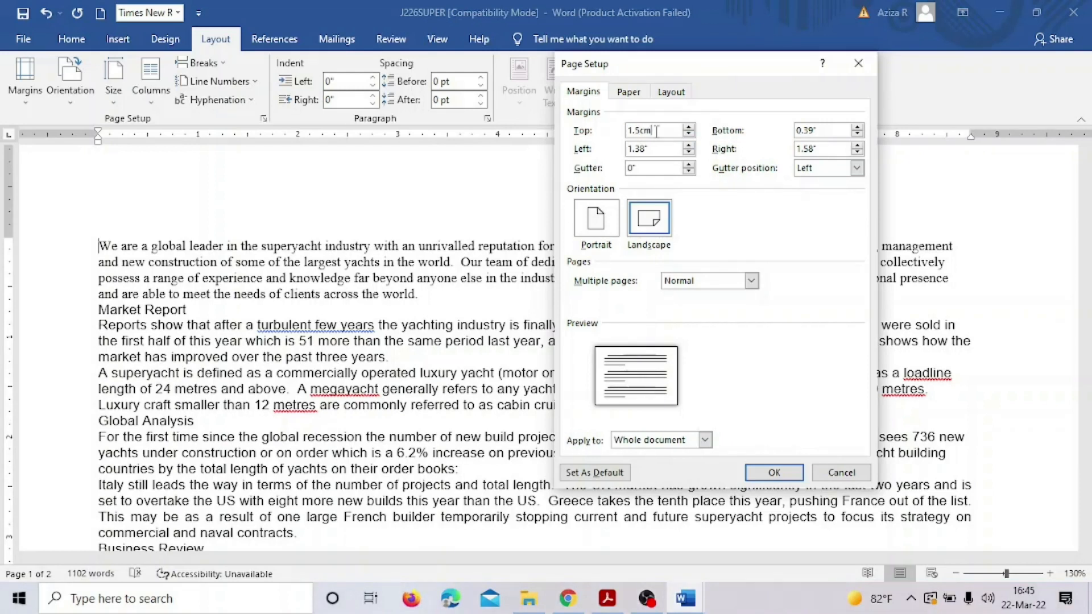
{"action": "left_click", "coordinate": [825, 131]}
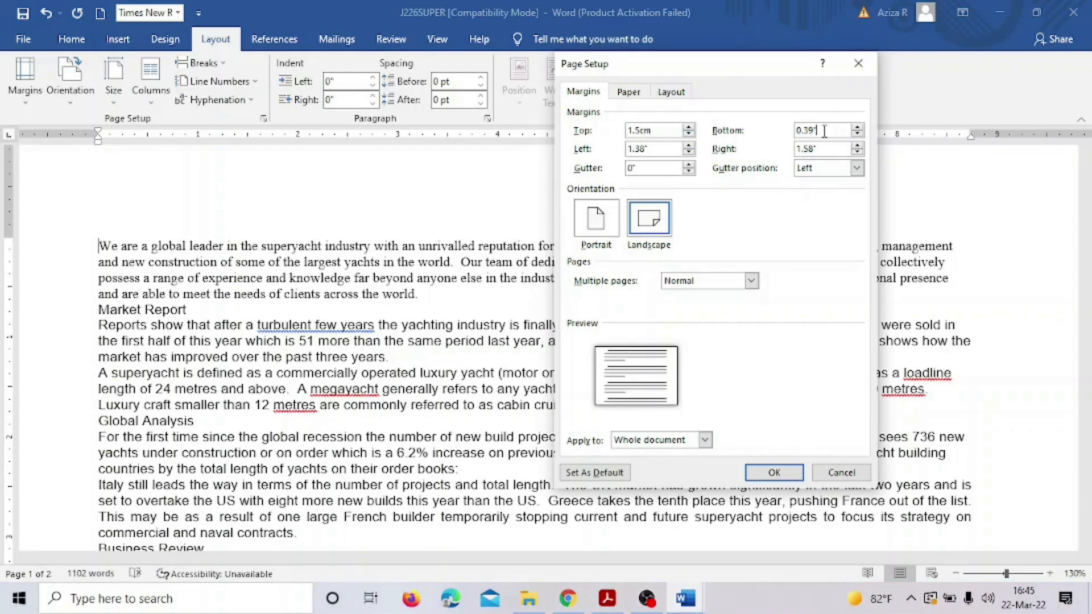
{"action": "left_click_drag", "start_coordinate": [817, 131], "coordinate": [788, 131]}
{"action": "type", "text": "1.5cm"}
{"action": "left_click", "coordinate": [788, 474]}
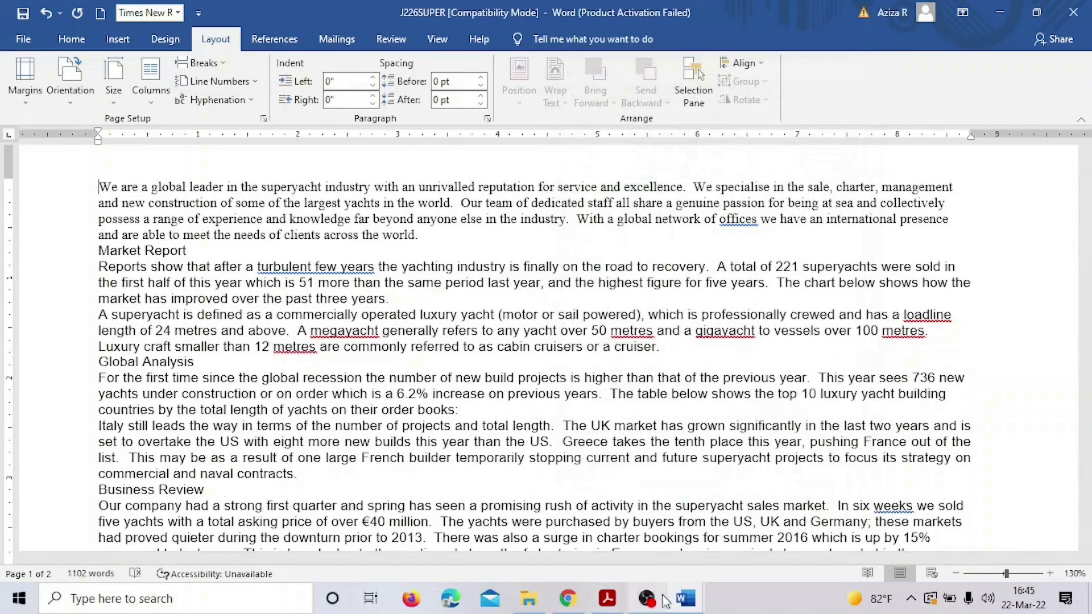
Return to the exam paper and highlight the top and bottom margins requirement of question 1 in yellow
{"action": "left_click", "coordinate": [624, 603]}
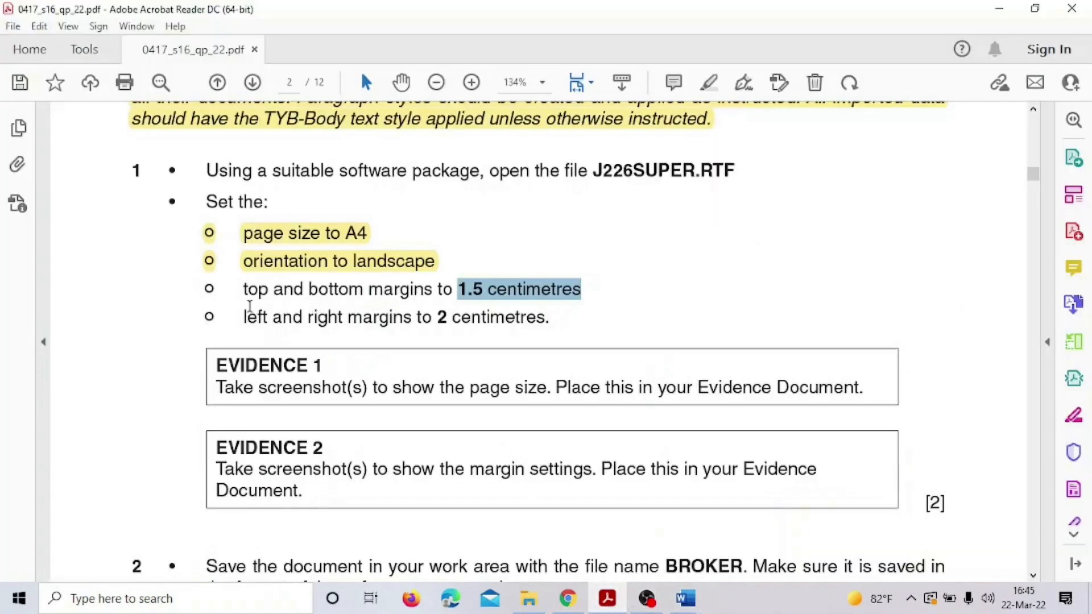
{"action": "left_click", "coordinate": [230, 293]}
{"action": "left_click_drag", "start_coordinate": [230, 293], "coordinate": [603, 291]}
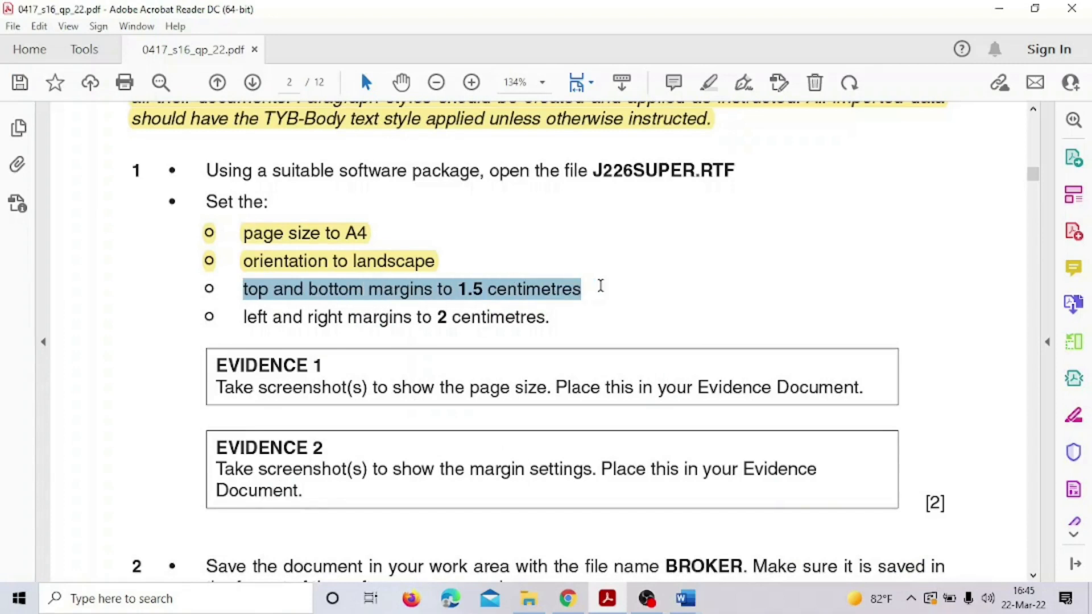
{"action": "left_click", "coordinate": [622, 261]}
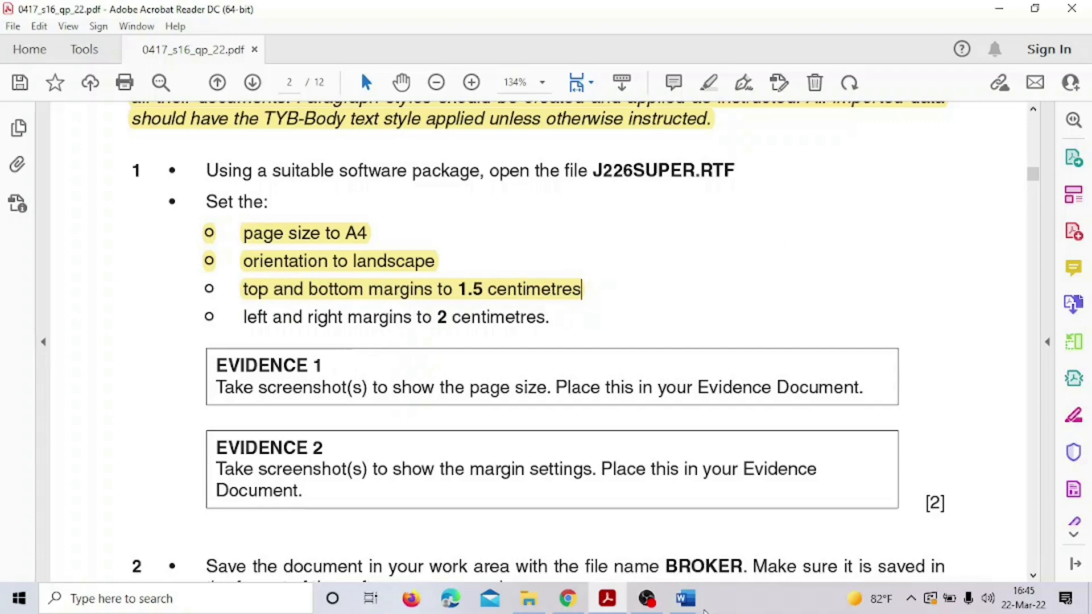
Set J226SUPER's left and right margins to 2 cm in Word, checking the required value in the exam paper
{"action": "mouse_move", "coordinate": [688, 601]}
{"action": "left_click", "coordinate": [804, 521]}
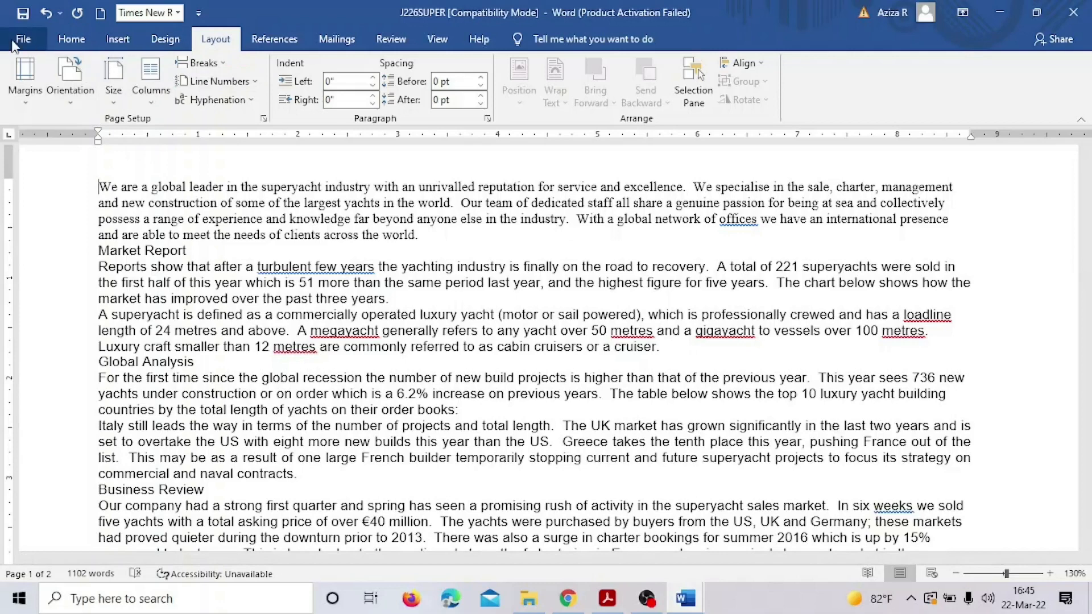
{"action": "left_click", "coordinate": [25, 82]}
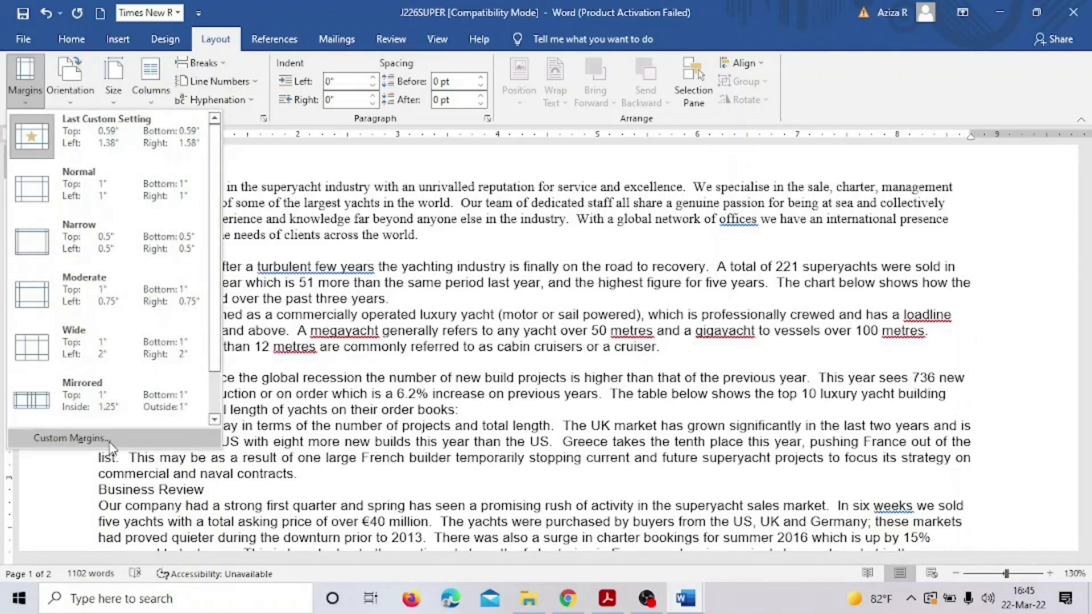
{"action": "left_click", "coordinate": [71, 437]}
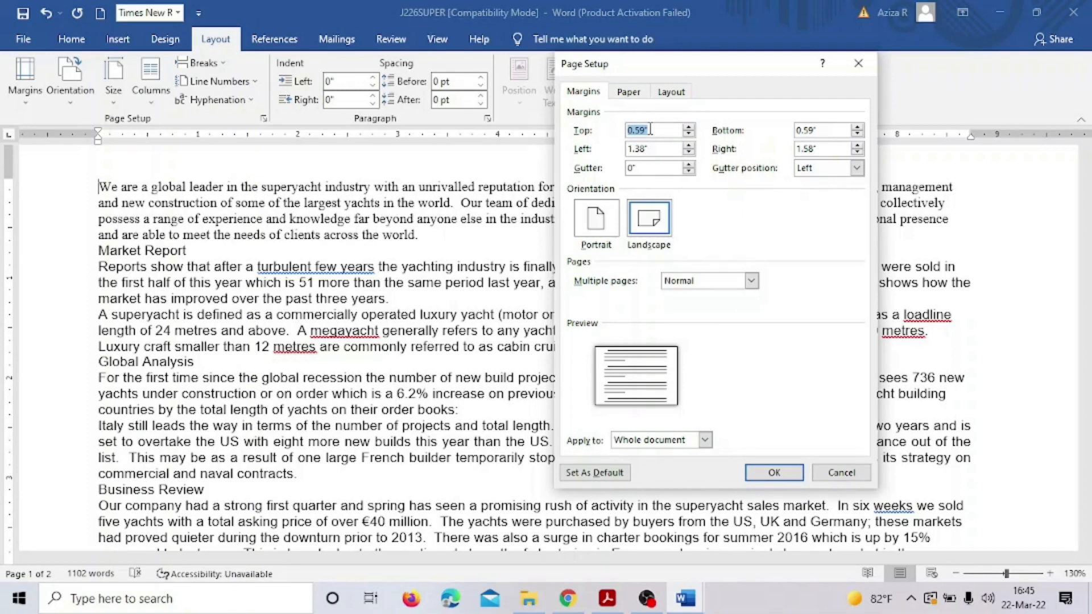
{"action": "double_click", "coordinate": [652, 148]}
{"action": "left_click", "coordinate": [607, 600]}
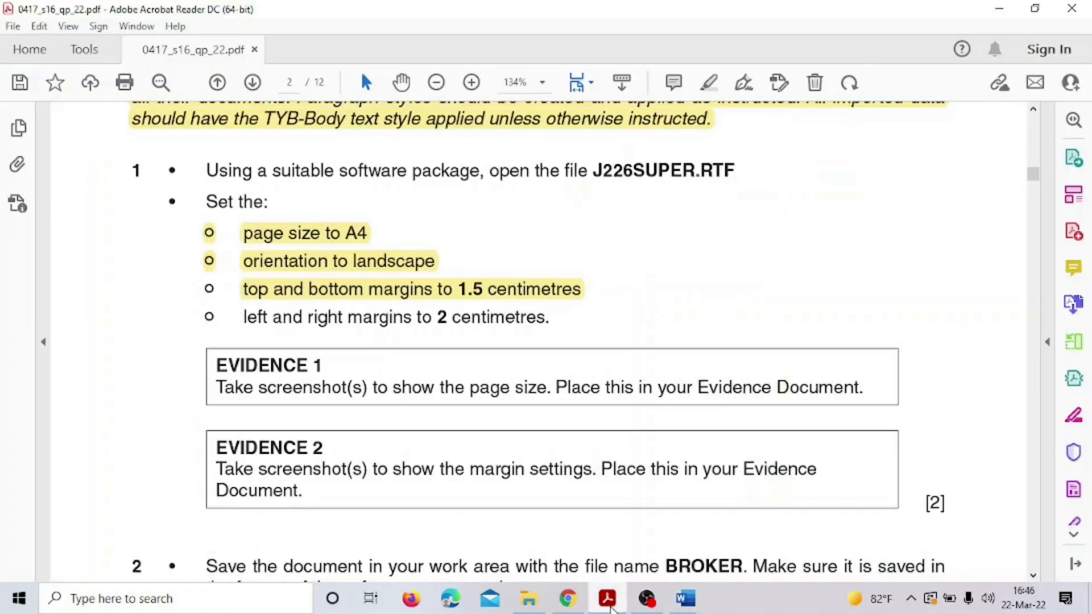
{"action": "left_click", "coordinate": [608, 602]}
{"action": "type", "text": "2cm"}
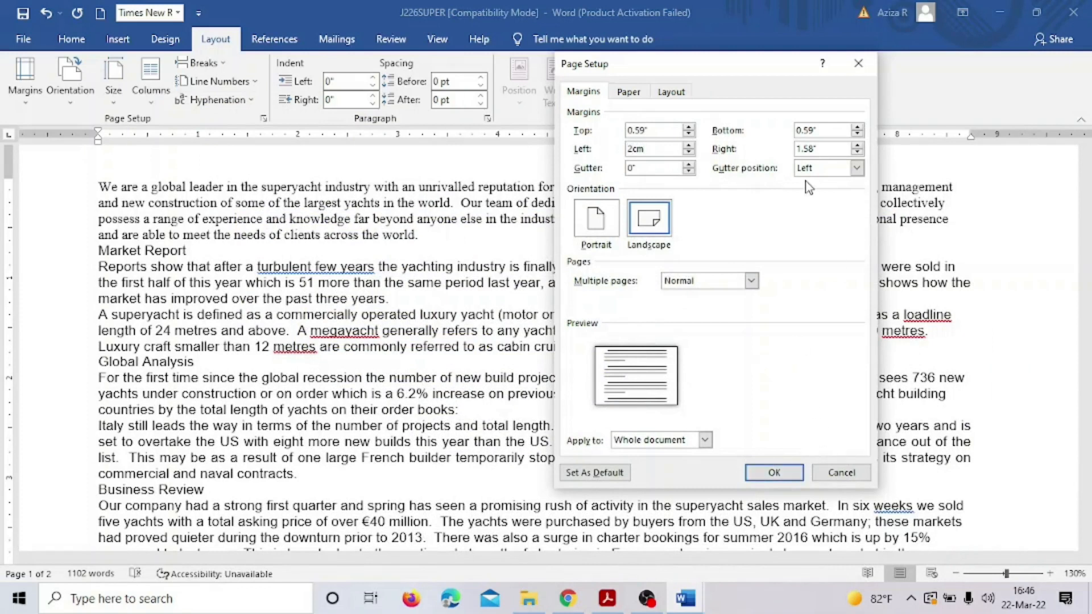
{"action": "left_click_drag", "start_coordinate": [823, 149], "coordinate": [788, 159]}
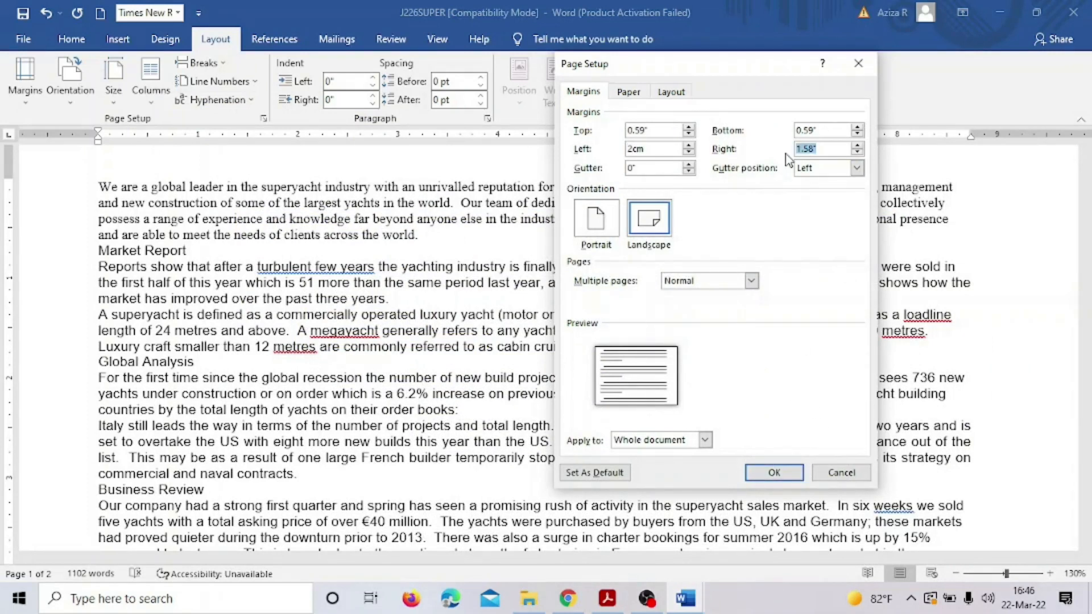
{"action": "type", "text": "2cm"}
{"action": "left_click", "coordinate": [784, 470]}
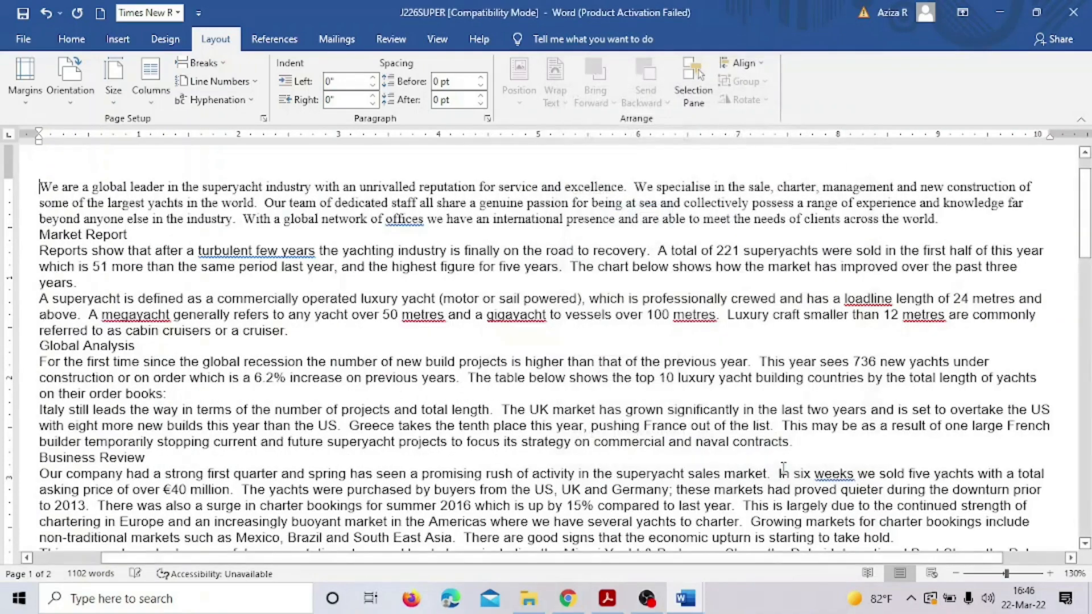
Look through the J226SUPER document with its new margins and save it
{"action": "scroll", "coordinate": [796, 427], "scroll_direction": "down", "scroll_amount": 3}
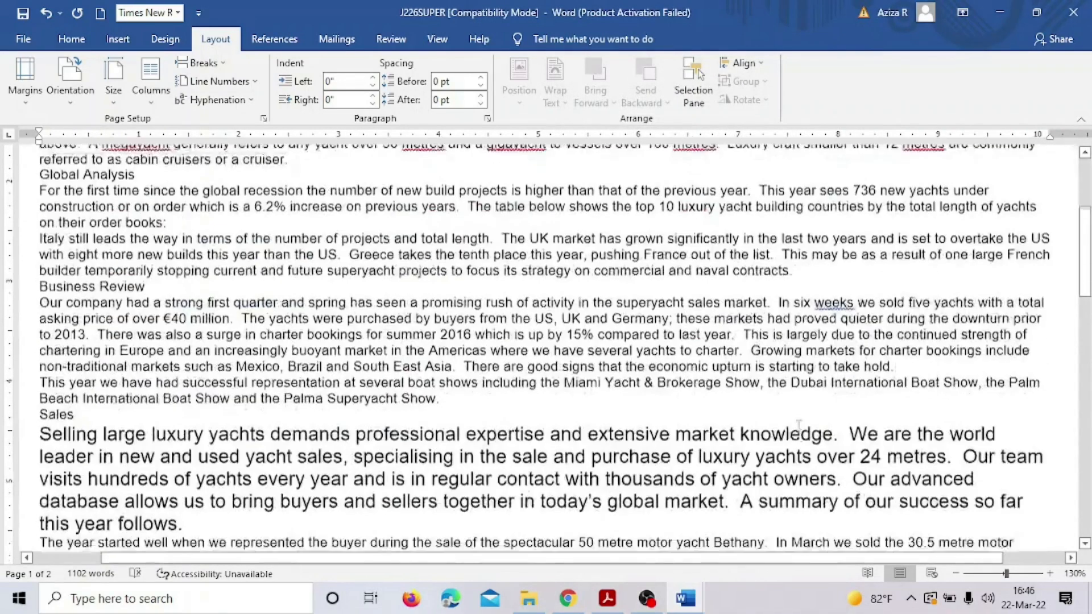
{"action": "scroll", "coordinate": [799, 424], "scroll_direction": "down", "scroll_amount": 5}
{"action": "scroll", "coordinate": [799, 423], "scroll_direction": "up", "scroll_amount": 4}
{"action": "scroll", "coordinate": [799, 424], "scroll_direction": "down", "scroll_amount": 1}
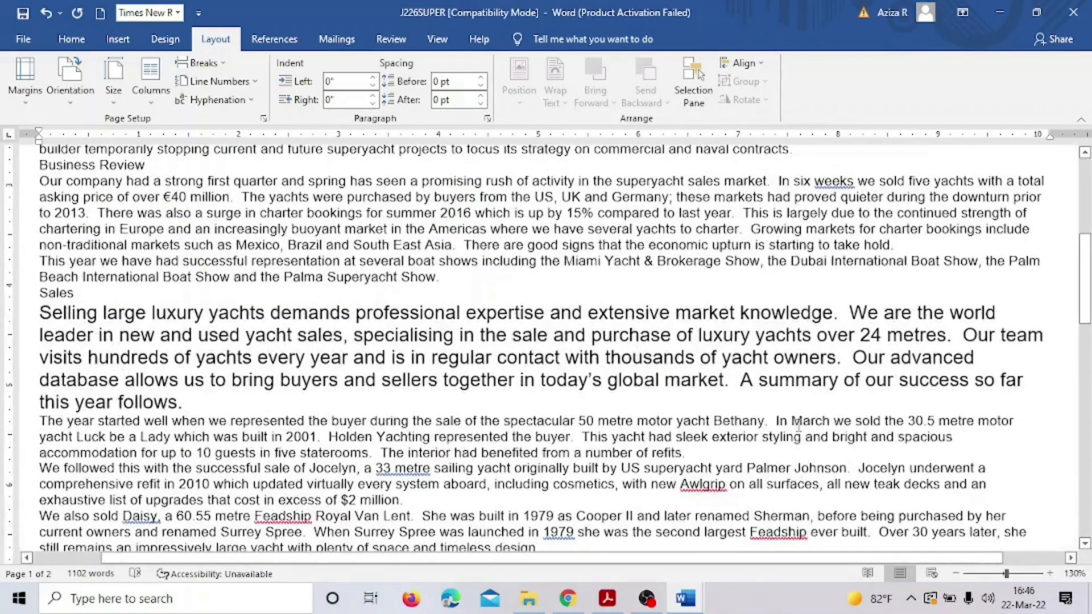
{"action": "scroll", "coordinate": [799, 424], "scroll_direction": "up", "scroll_amount": 2}
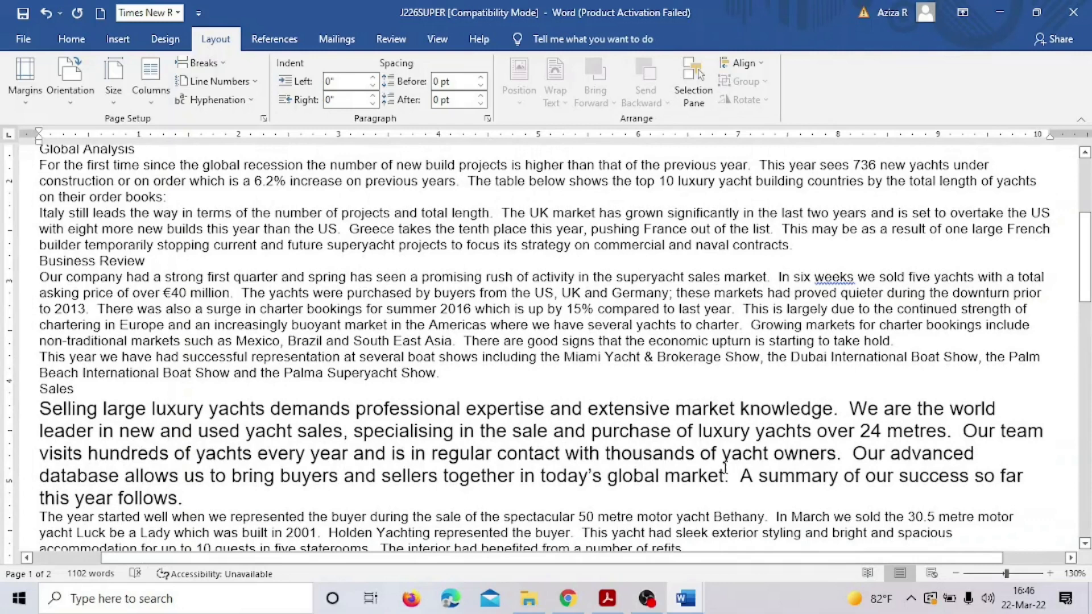
{"action": "left_click", "coordinate": [23, 15]}
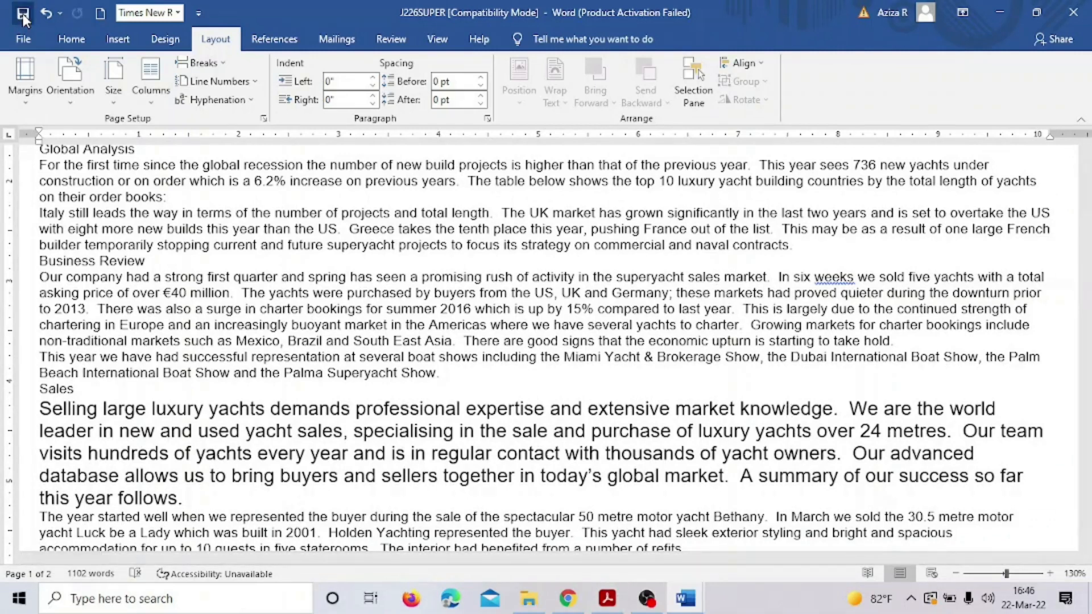
Return to the exam paper and highlight the left and right margins requirement of question 1 in yellow
{"action": "left_click", "coordinate": [610, 593]}
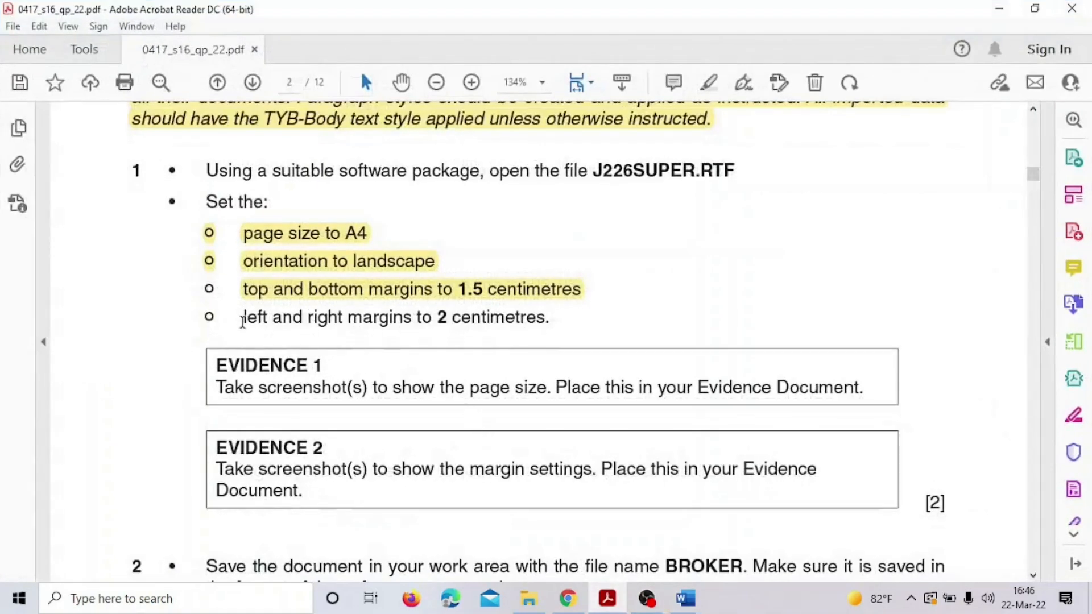
{"action": "left_click_drag", "start_coordinate": [209, 316], "coordinate": [546, 317]}
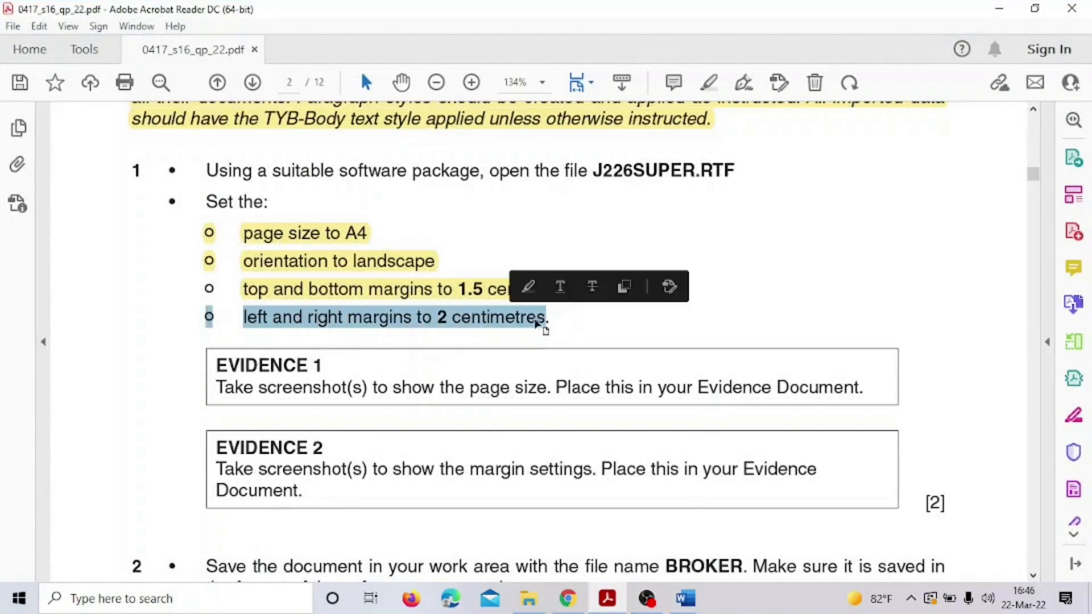
{"action": "left_click", "coordinate": [529, 286]}
Read the Evidence 1 and Evidence 2 requirements in the exam paper, and display the page size options of J226SUPER in Word
{"action": "scroll", "coordinate": [566, 317], "scroll_direction": "down", "scroll_amount": 1}
{"action": "scroll", "coordinate": [566, 317], "scroll_direction": "down", "scroll_amount": 1}
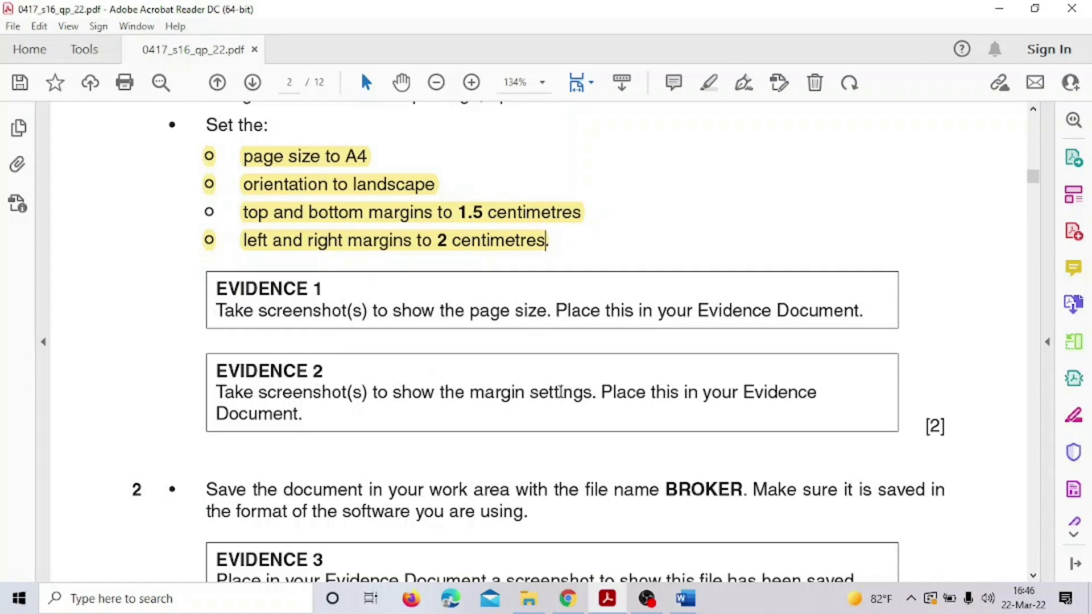
{"action": "scroll", "coordinate": [690, 393], "scroll_direction": "down", "scroll_amount": 1}
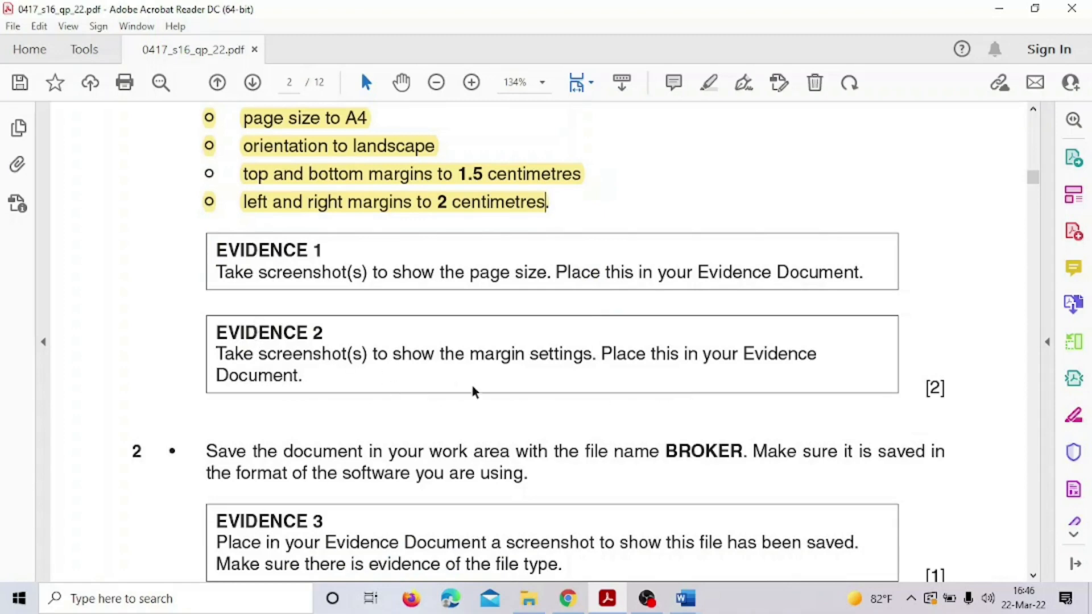
{"action": "mouse_move", "coordinate": [686, 598]}
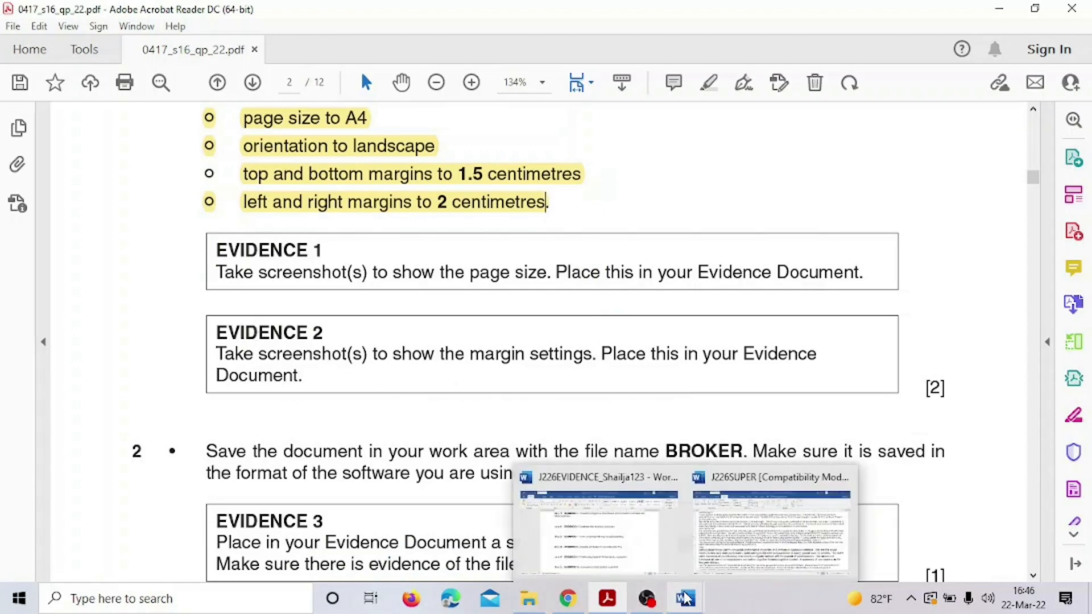
{"action": "left_click", "coordinate": [715, 553]}
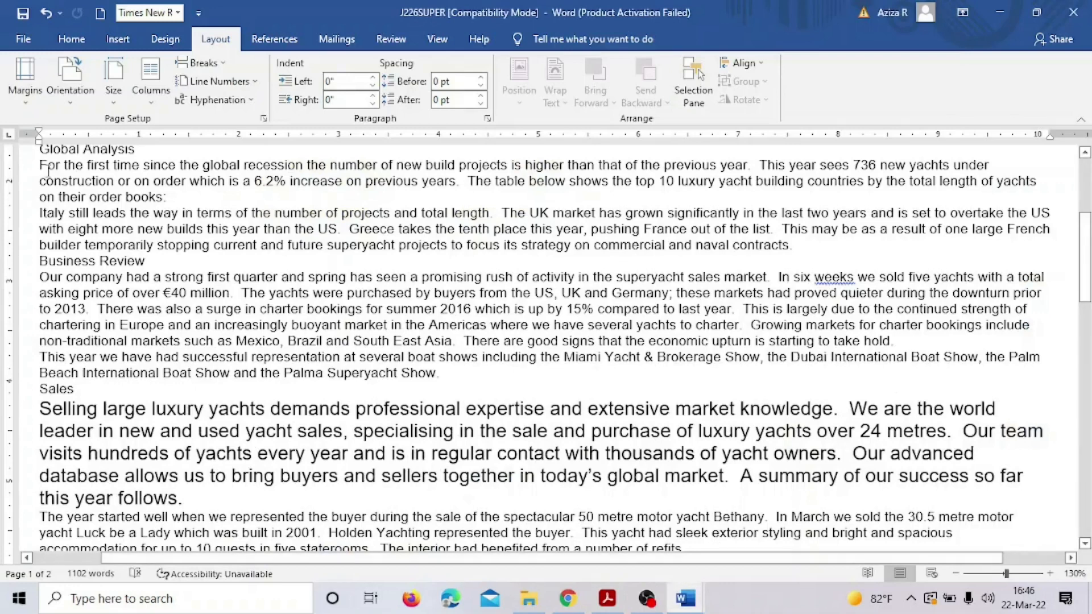
{"action": "left_click", "coordinate": [115, 107]}
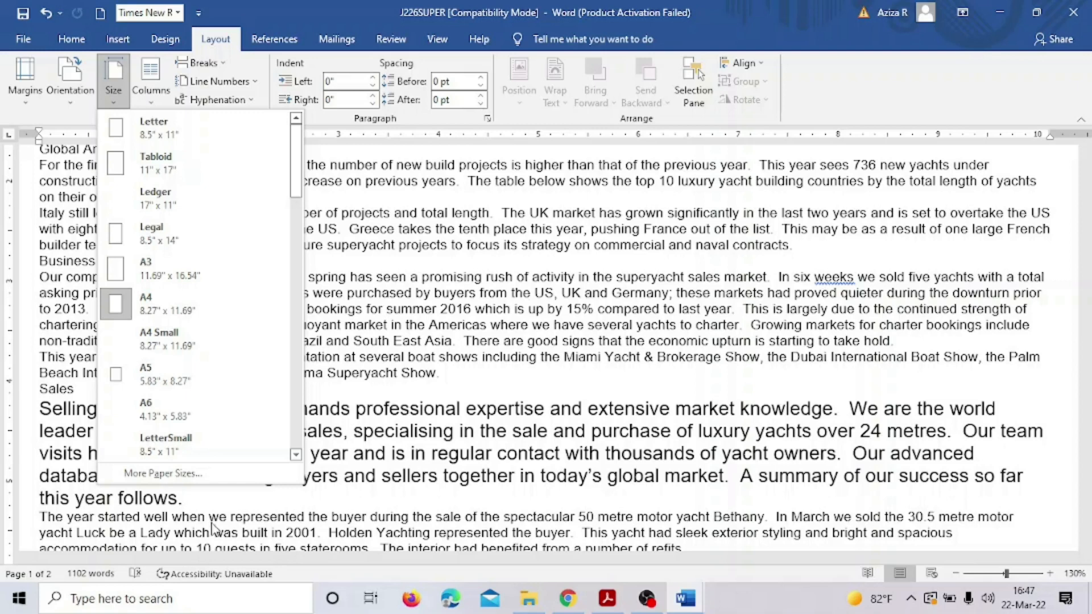
Search Windows for the Lightshot screenshot app and launch it
{"action": "left_click", "coordinate": [177, 599]}
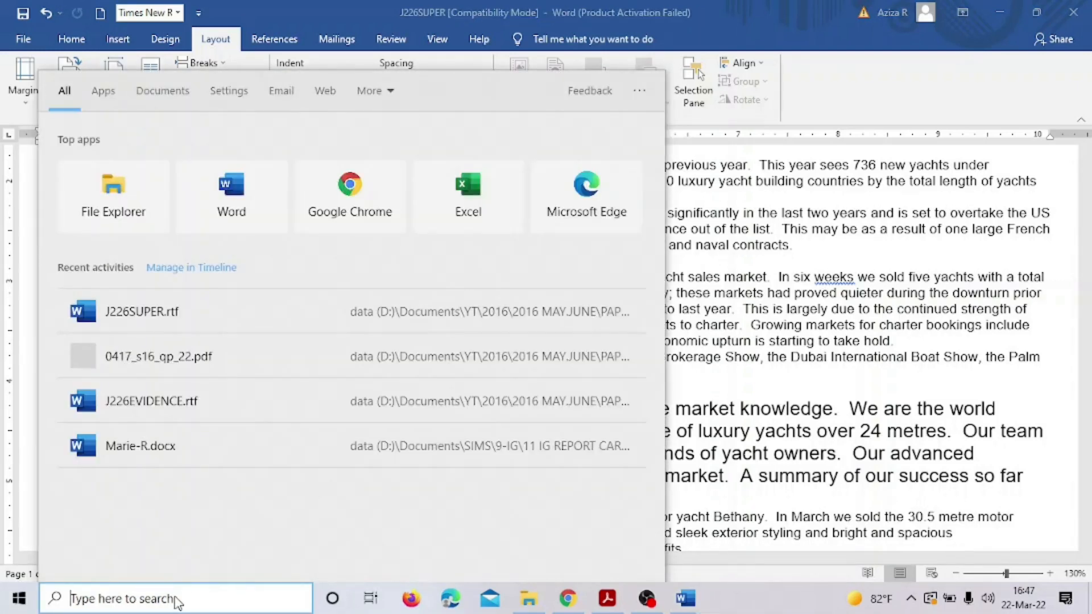
{"action": "type", "text": "li"}
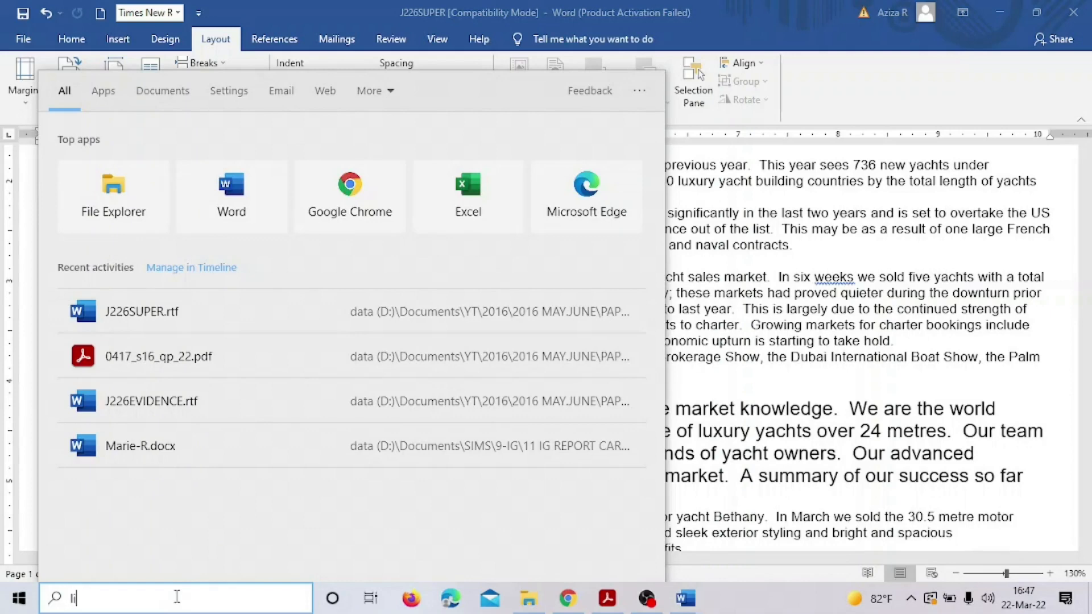
{"action": "type", "text": "ghtshot"}
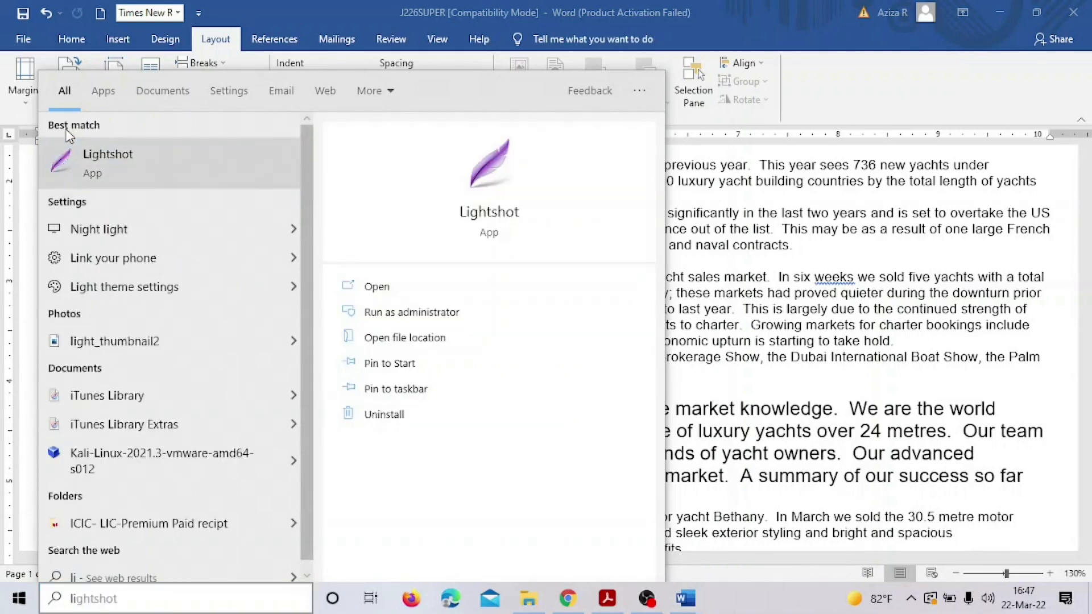
{"action": "left_click", "coordinate": [71, 165]}
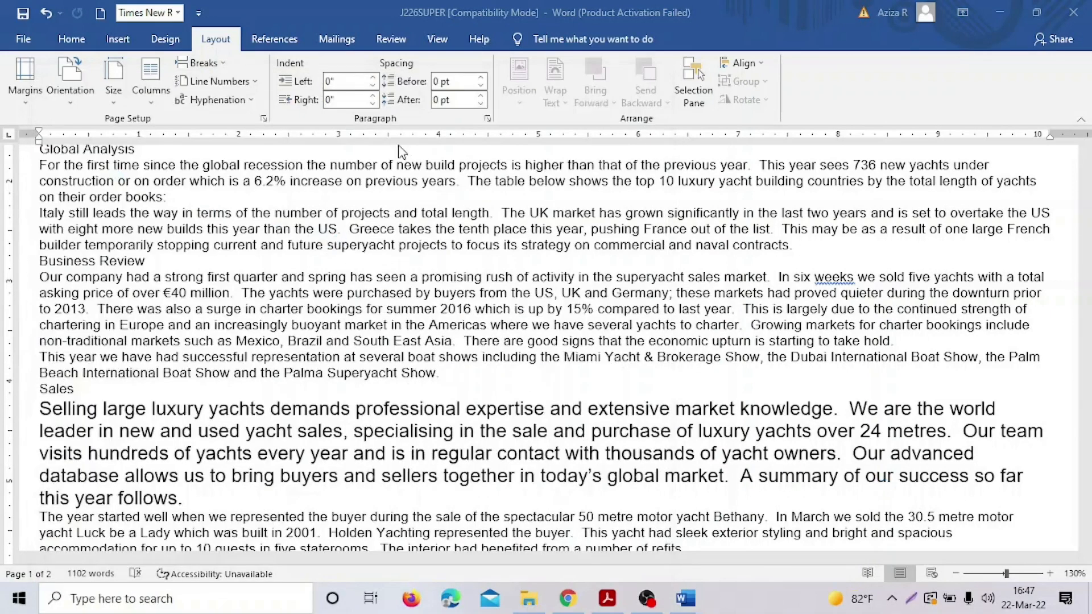
Capture a Lightshot screenshot of J226SUPER with the page size options open and A4 selected, and copy it to the clipboard
{"action": "left_click", "coordinate": [120, 100]}
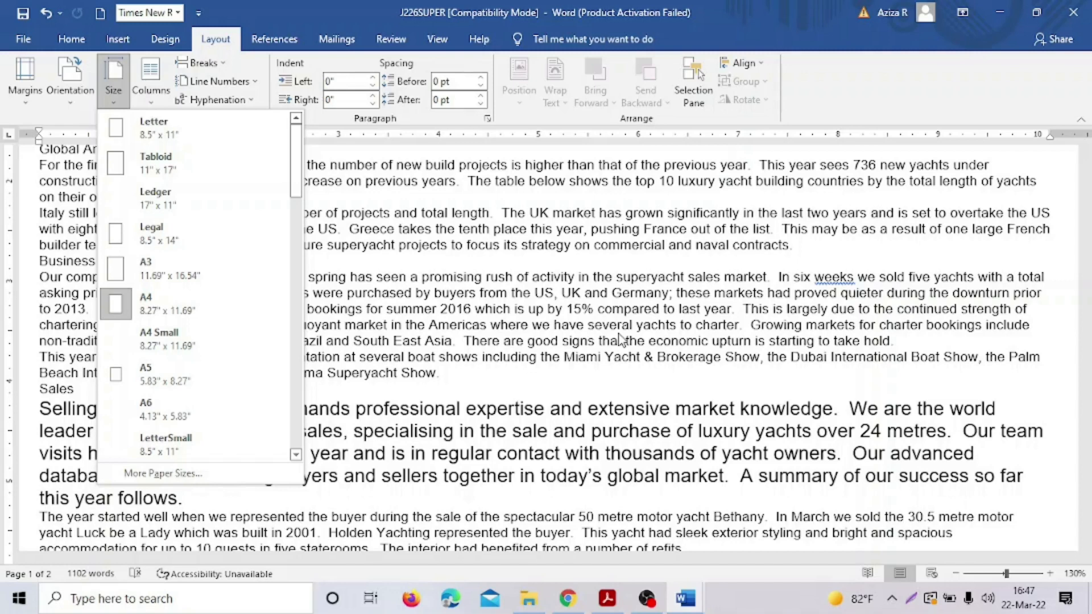
{"action": "key", "text": "Print"}
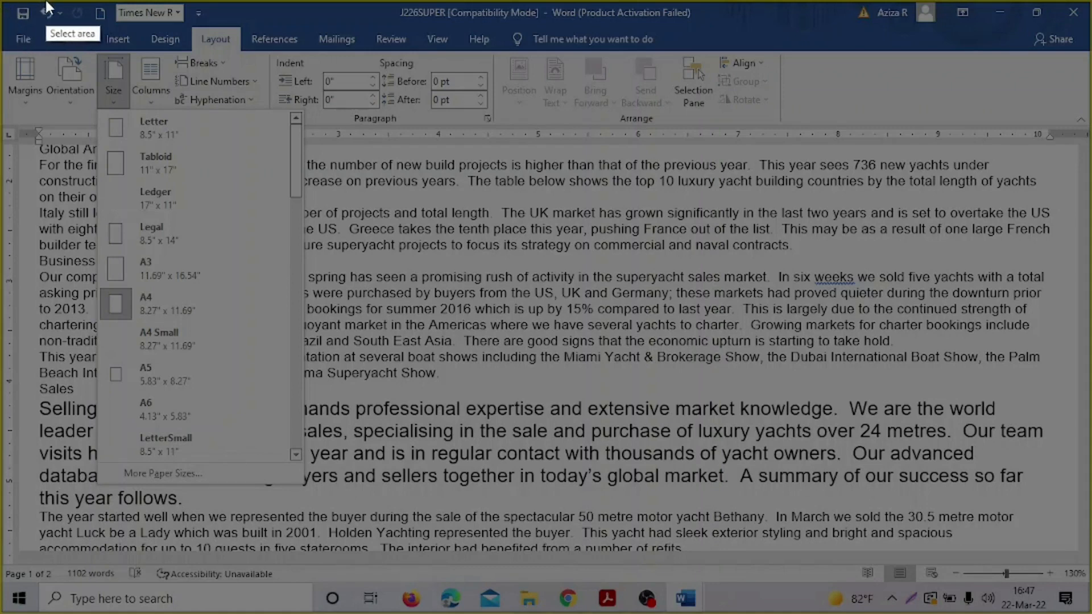
{"action": "mouse_move", "coordinate": [16, 1]}
{"action": "left_mouse_down"}
{"action": "mouse_move", "coordinate": [560, 500]}
{"action": "mouse_move", "coordinate": [1047, 515]}
{"action": "mouse_move", "coordinate": [958, 534]}
{"action": "mouse_move", "coordinate": [959, 571]}
{"action": "mouse_move", "coordinate": [852, 577]}
{"action": "left_mouse_up"}
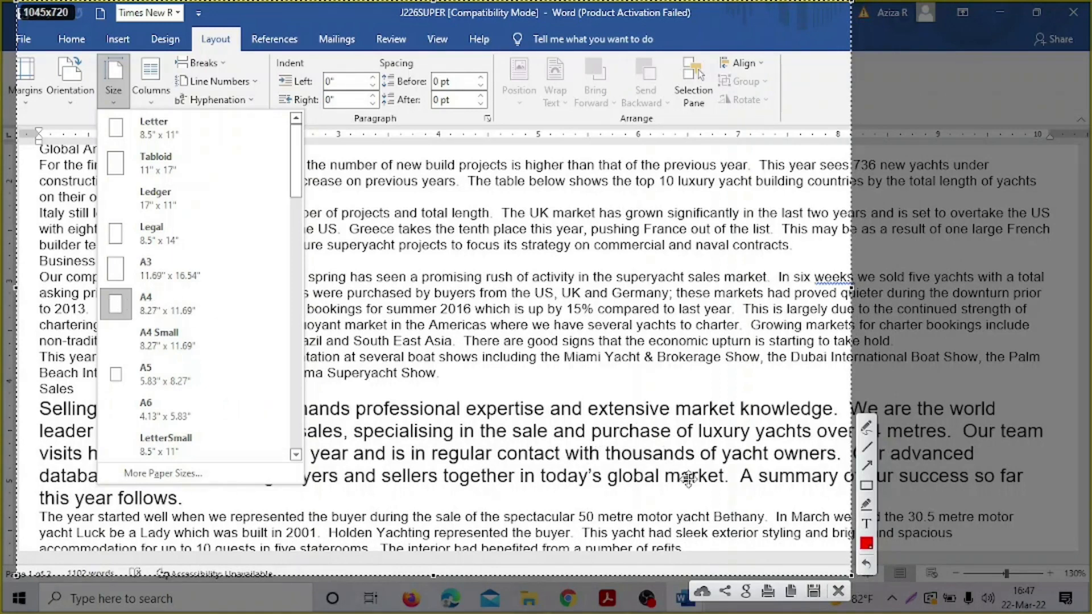
{"action": "left_click", "coordinate": [791, 591]}
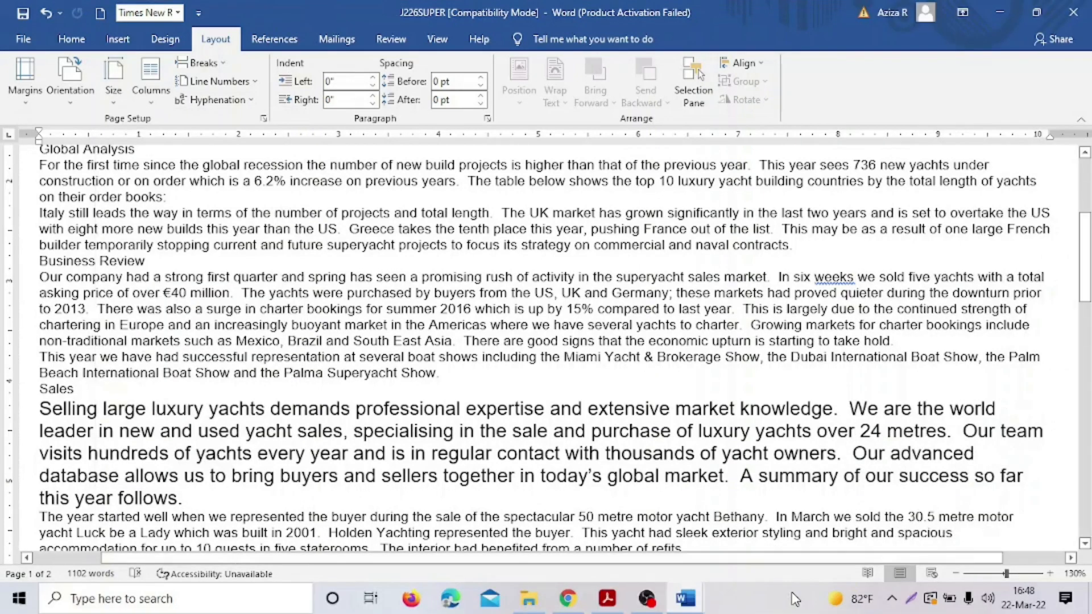
Paste the page size screenshot below the Evidence 1 heading in the Evidence Document
{"action": "mouse_move", "coordinate": [686, 599]}
{"action": "left_click", "coordinate": [619, 549]}
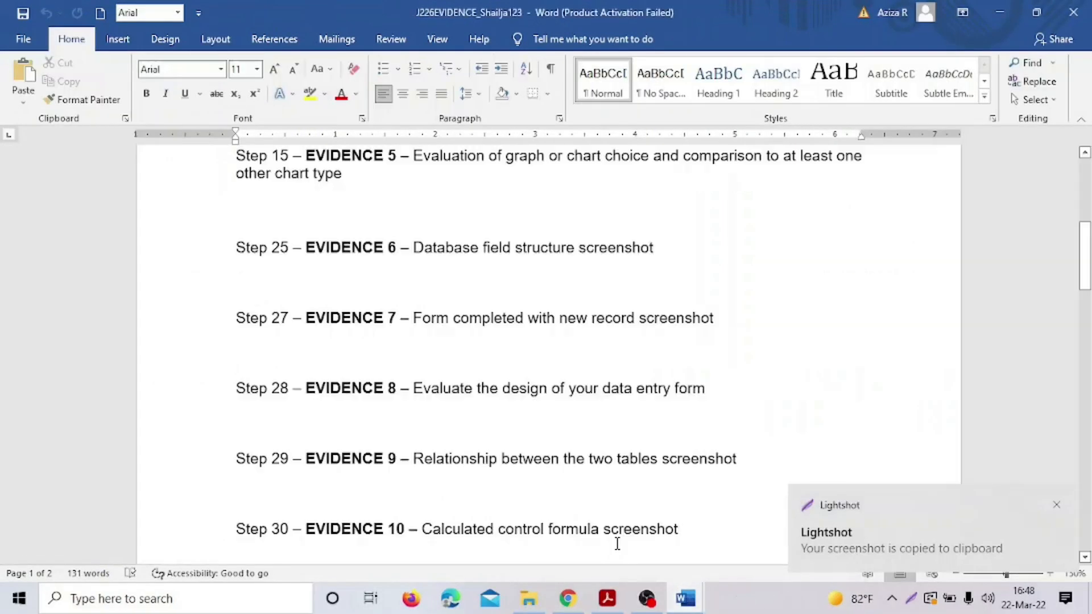
{"action": "scroll", "coordinate": [419, 319], "scroll_direction": "up", "scroll_amount": 6}
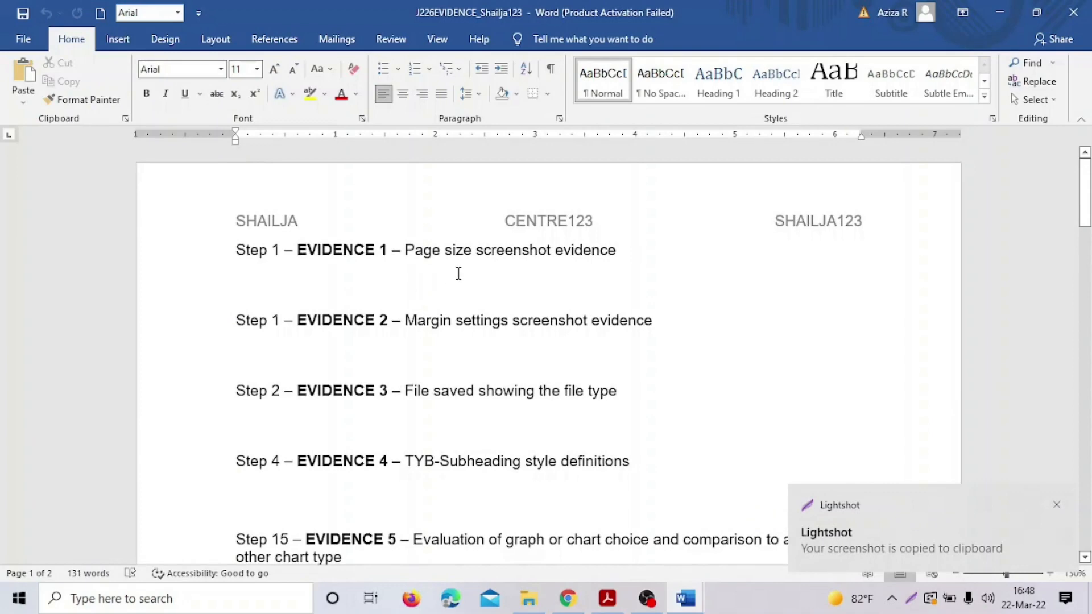
{"action": "left_click", "coordinate": [250, 271]}
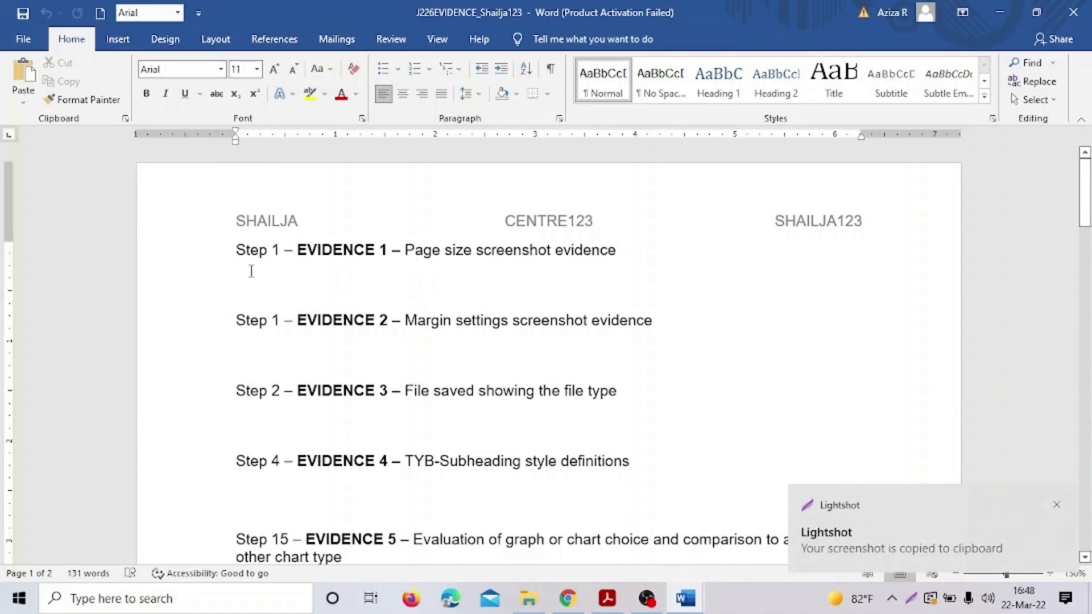
{"action": "key", "text": "ctrl+v"}
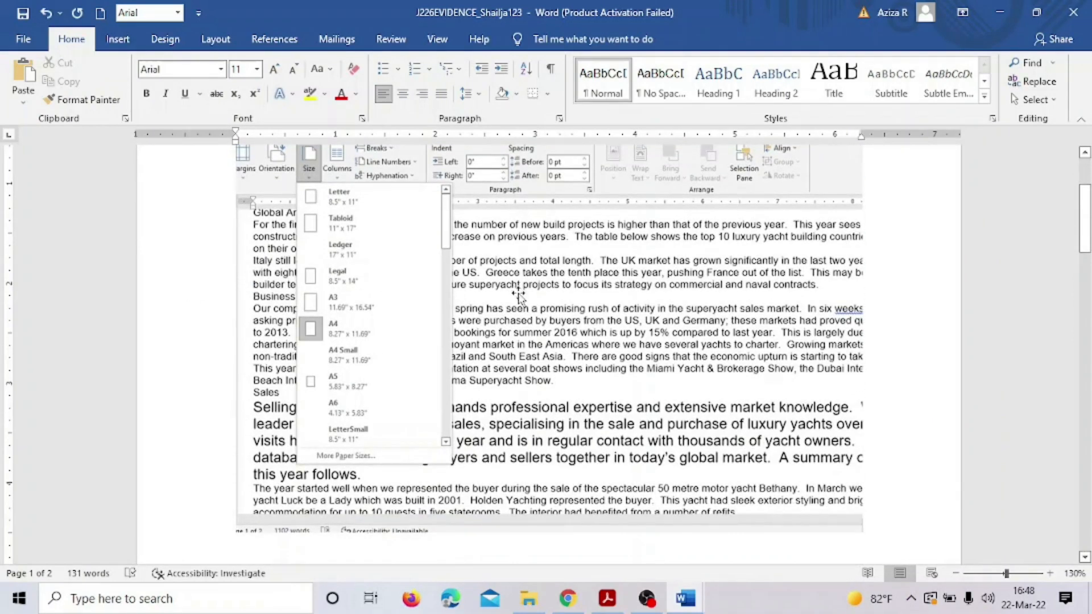
Shrink the Evidence 1 screenshot proportionally to about 4.5 inches wide and save the Evidence Document
{"action": "left_click", "coordinate": [518, 294]}
{"action": "left_click_drag", "start_coordinate": [868, 539], "coordinate": [827, 508]}
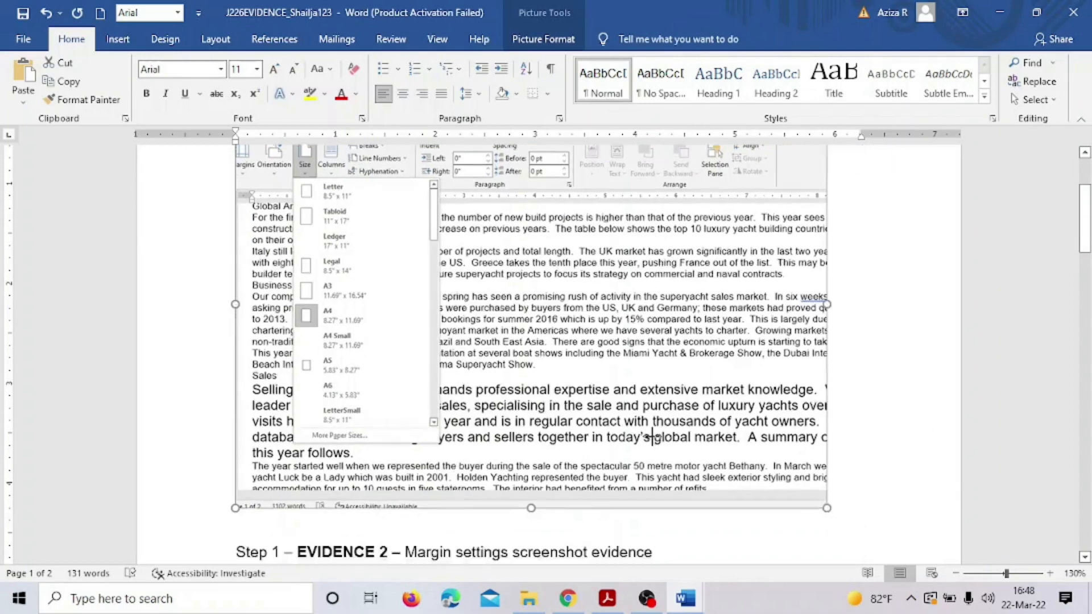
{"action": "left_click_drag", "start_coordinate": [653, 438], "coordinate": [654, 407]}
{"action": "scroll", "coordinate": [770, 407], "scroll_direction": "up", "scroll_amount": 3}
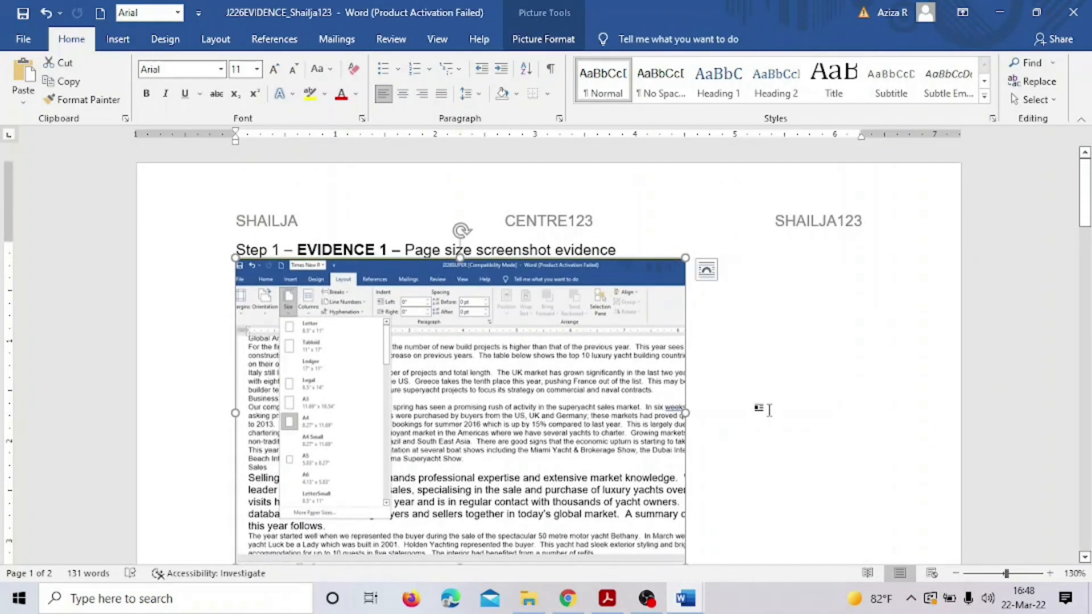
{"action": "left_click", "coordinate": [23, 17]}
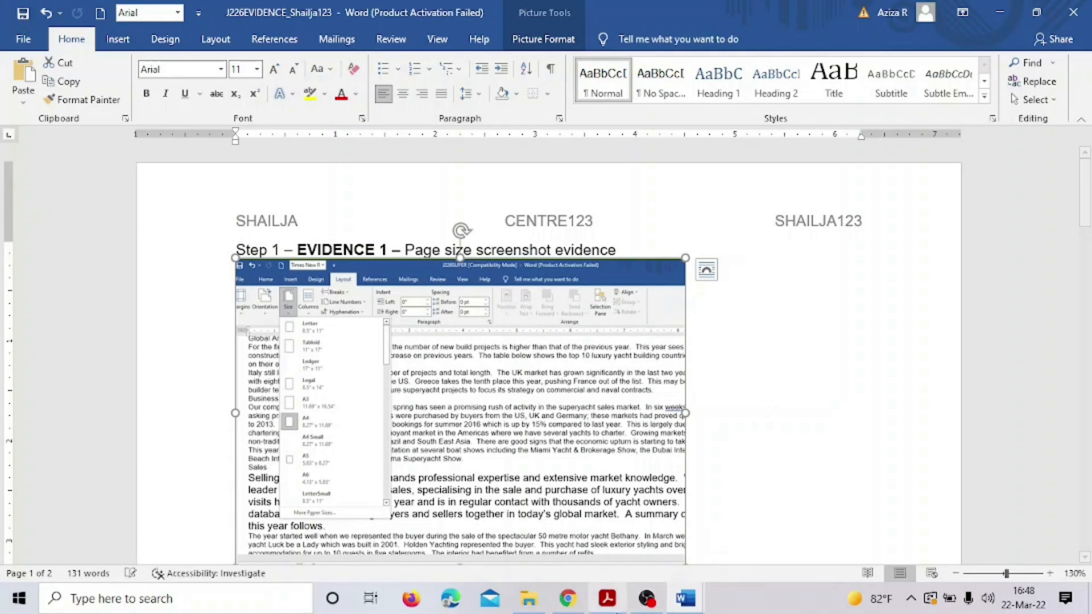
Read the Evidence 2 requirement in the exam paper in Acrobat Reader, and return to J226SUPER in Word
{"action": "left_click", "coordinate": [607, 599]}
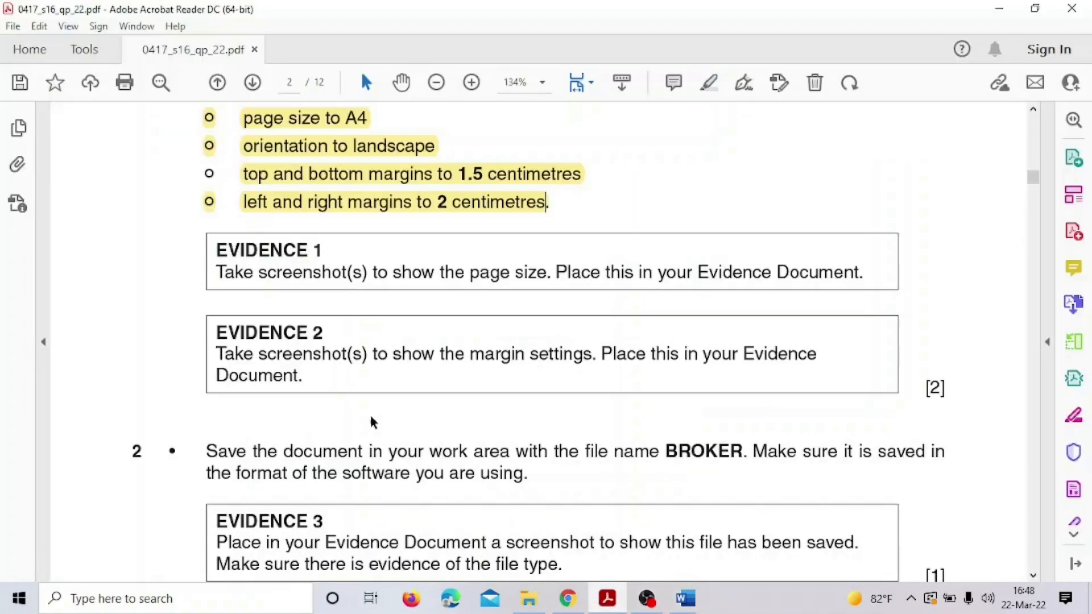
{"action": "left_click_drag", "start_coordinate": [221, 340], "coordinate": [310, 385]}
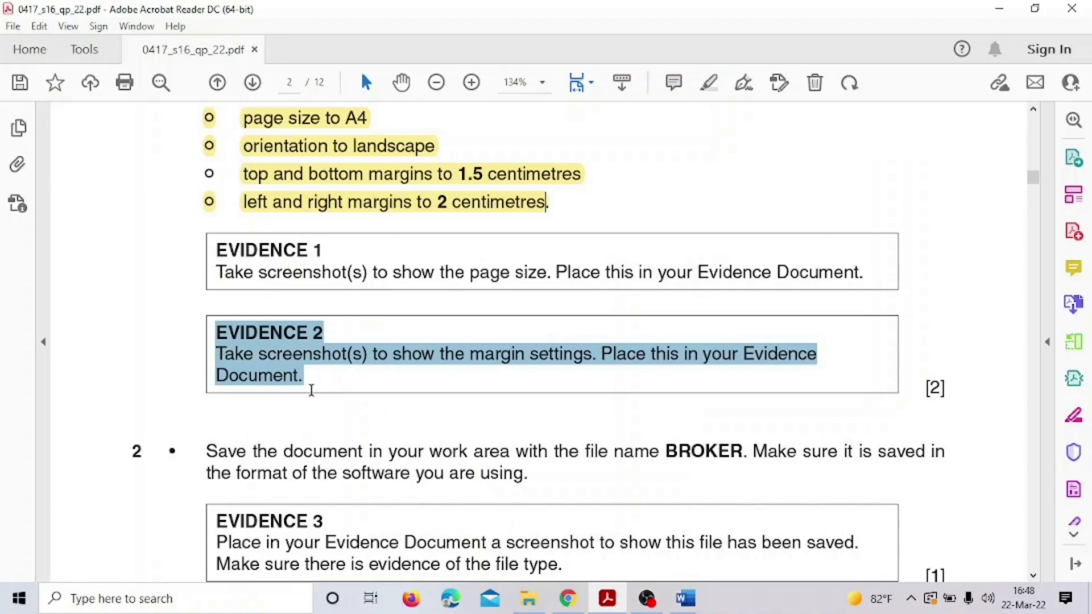
{"action": "left_click", "coordinate": [575, 385]}
{"action": "left_click", "coordinate": [684, 596]}
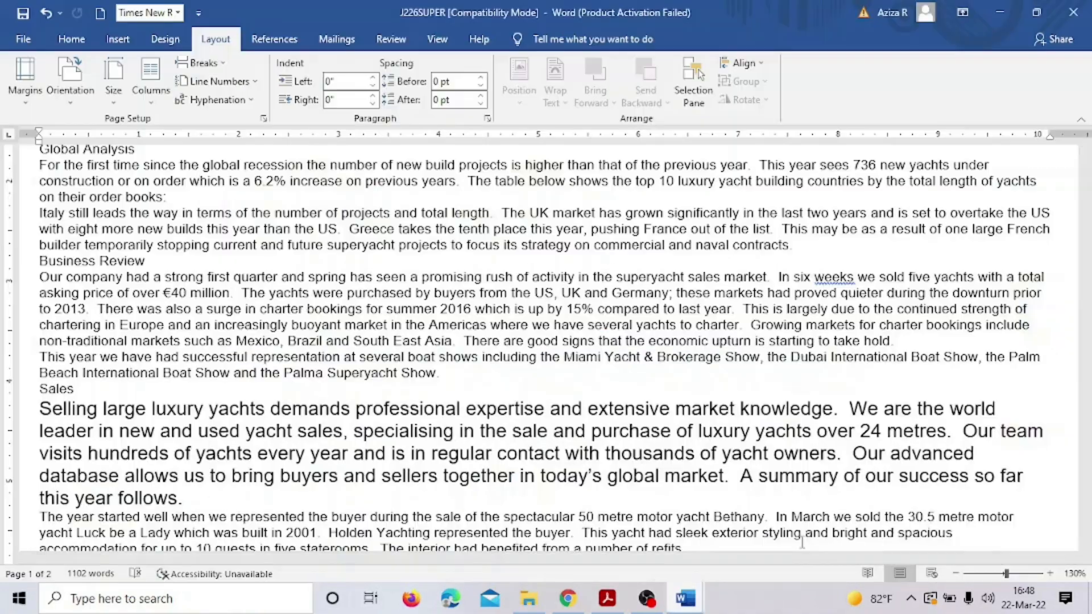
Capture a Lightshot screenshot of J226SUPER with its custom margin settings displayed in Page Setup, and copy it to the clipboard
{"action": "scroll", "coordinate": [457, 499], "scroll_direction": "up", "scroll_amount": 4}
{"action": "scroll", "coordinate": [456, 499], "scroll_direction": "up", "scroll_amount": 1}
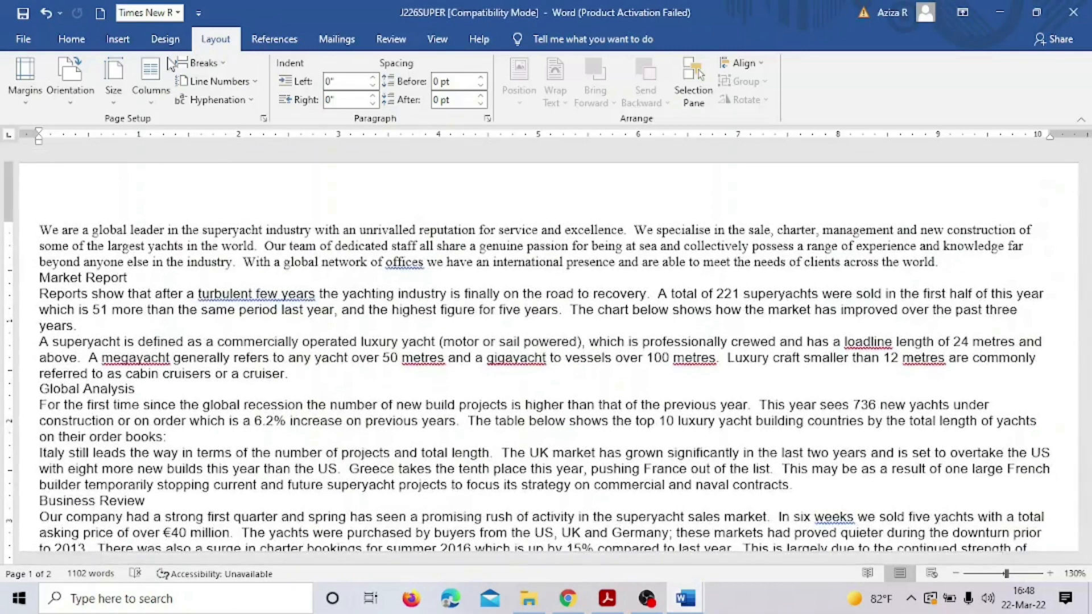
{"action": "left_click", "coordinate": [28, 102]}
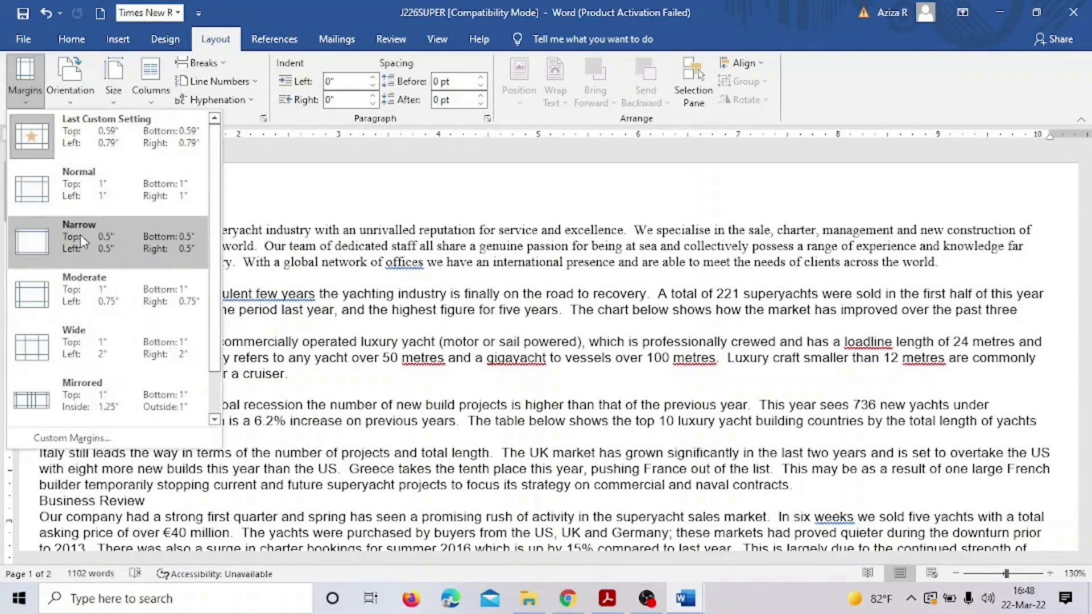
{"action": "left_click", "coordinate": [124, 439]}
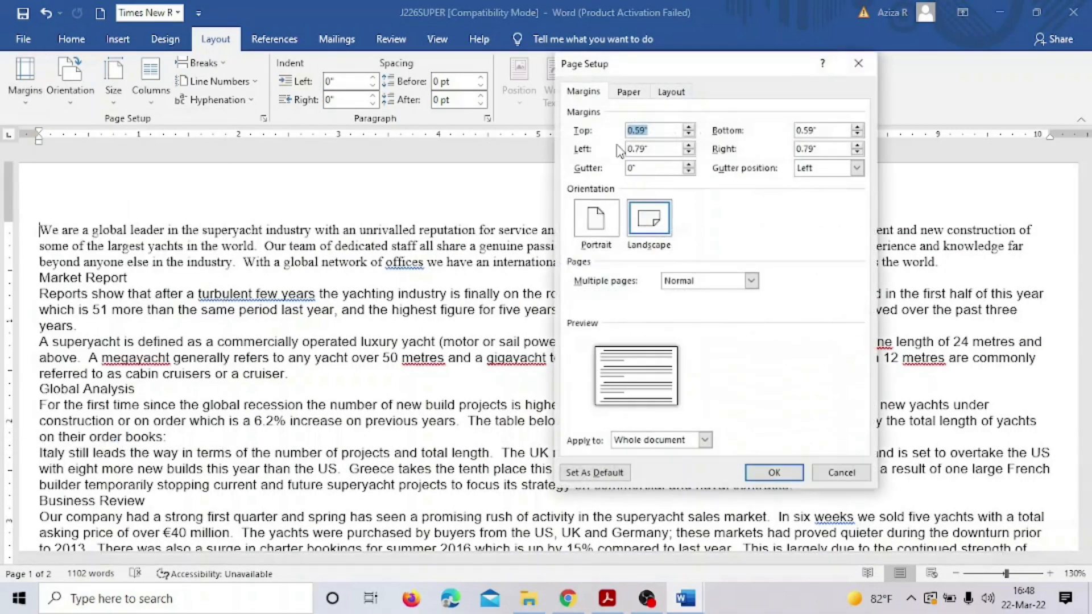
{"action": "left_click_drag", "start_coordinate": [748, 79], "coordinate": [527, 120]}
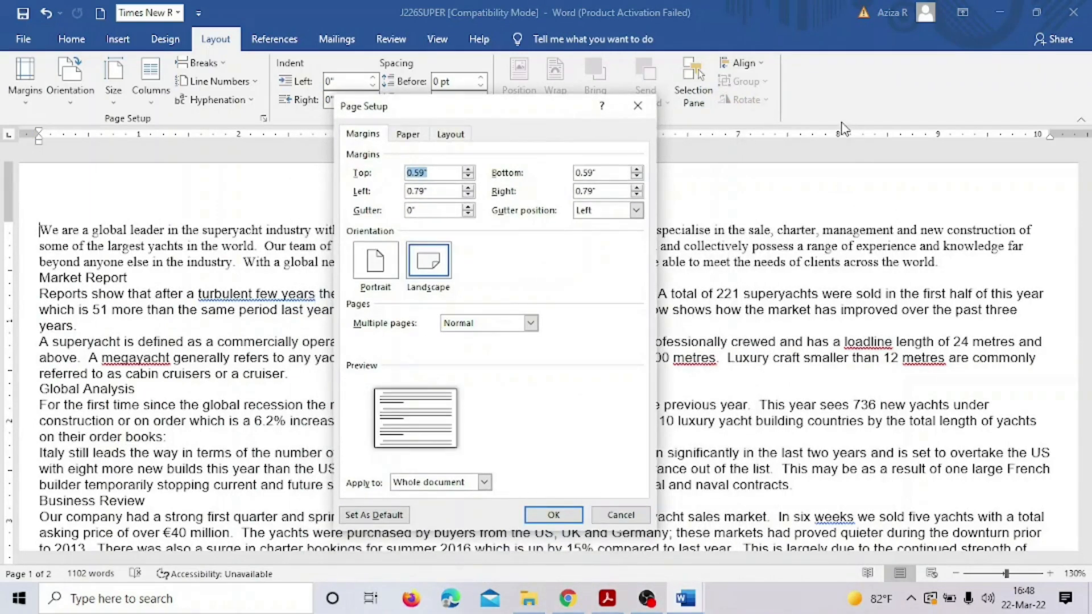
{"action": "key", "text": "super+shift+s"}
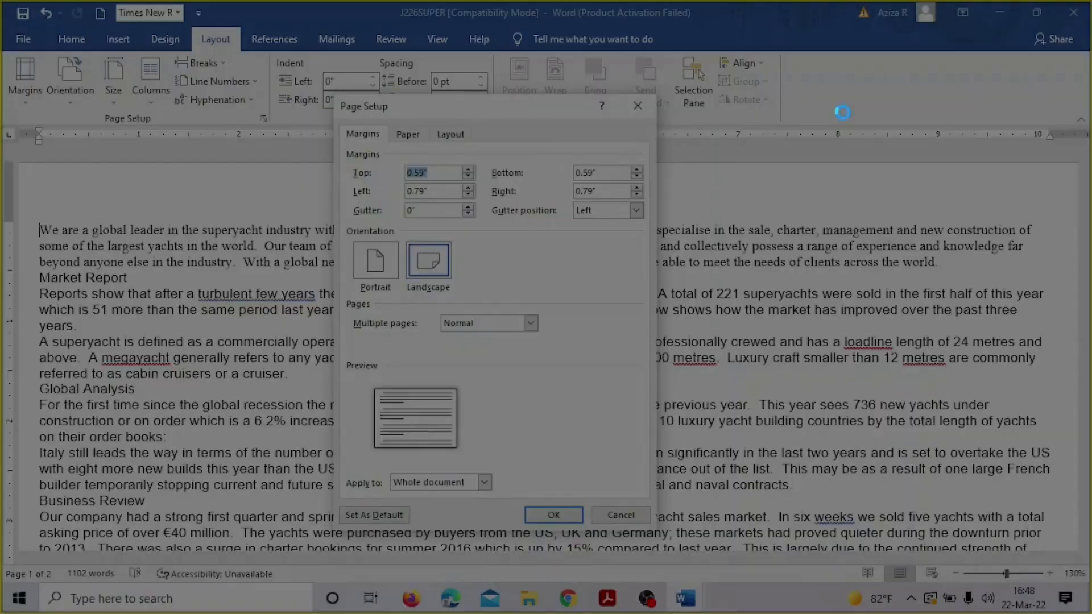
{"action": "mouse_move", "coordinate": [48, 3]}
{"action": "left_mouse_down"}
{"action": "mouse_move", "coordinate": [869, 597]}
{"action": "mouse_move", "coordinate": [845, 580]}
{"action": "left_mouse_up"}
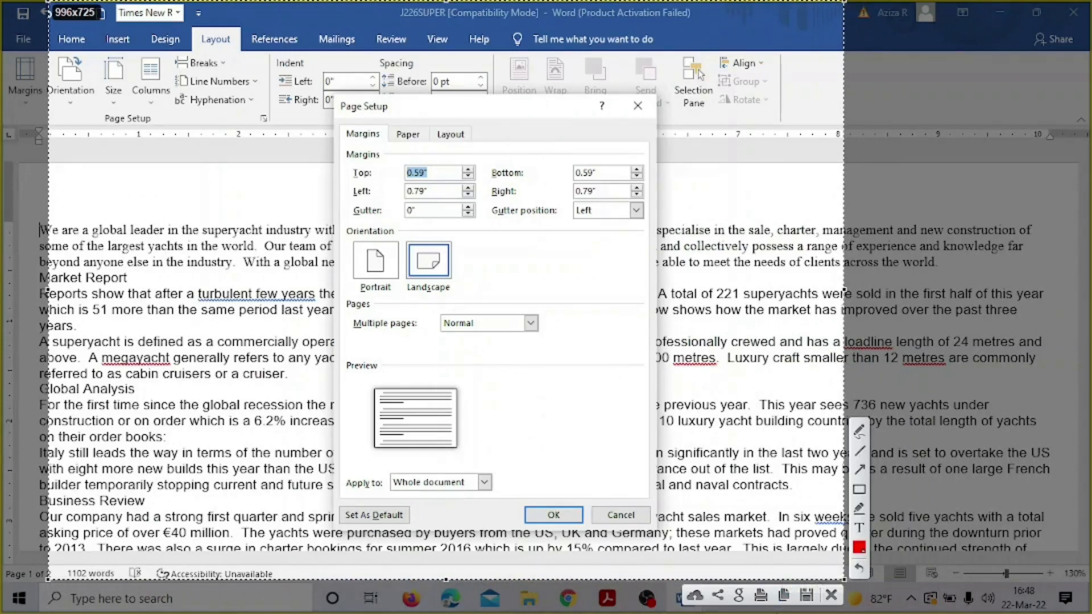
{"action": "left_click", "coordinate": [787, 597]}
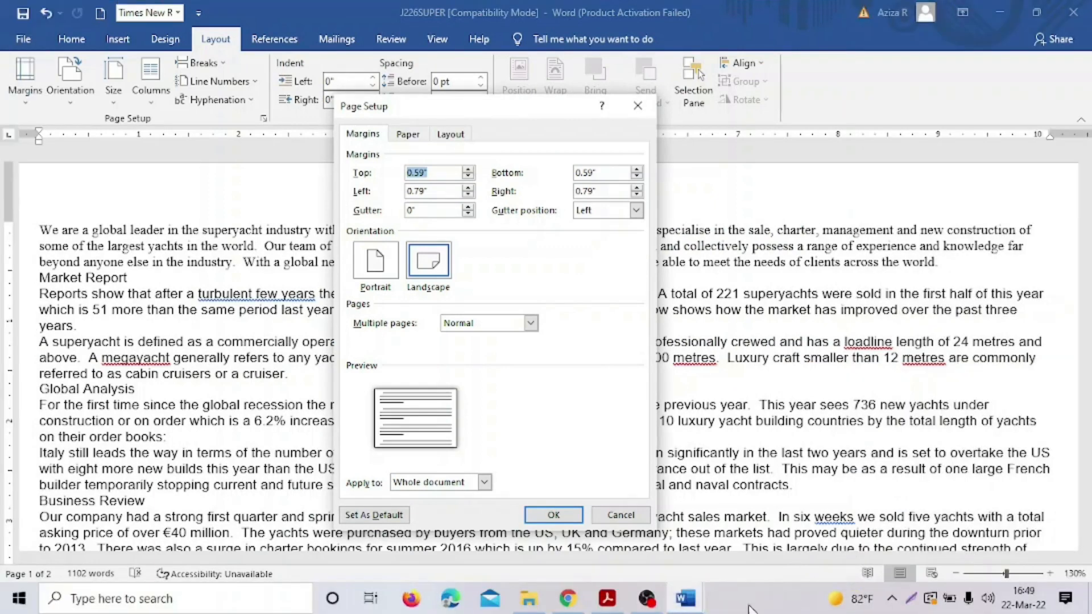
Close Page Setup without changes and paste the margins screenshot below the Evidence 2 heading in the Evidence Document
{"action": "left_click", "coordinate": [694, 607]}
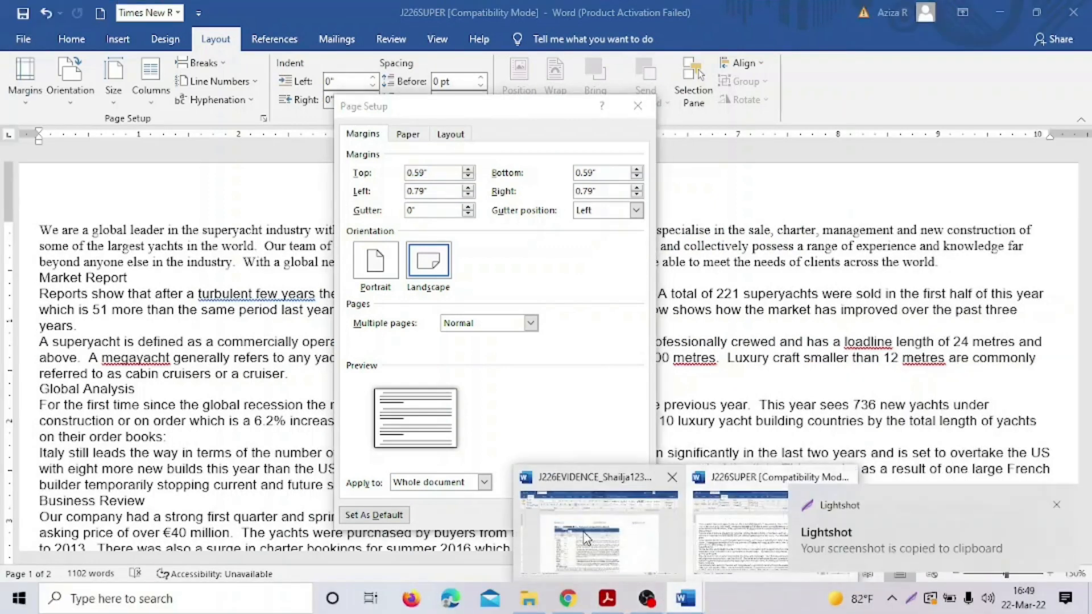
{"action": "left_click", "coordinate": [589, 540]}
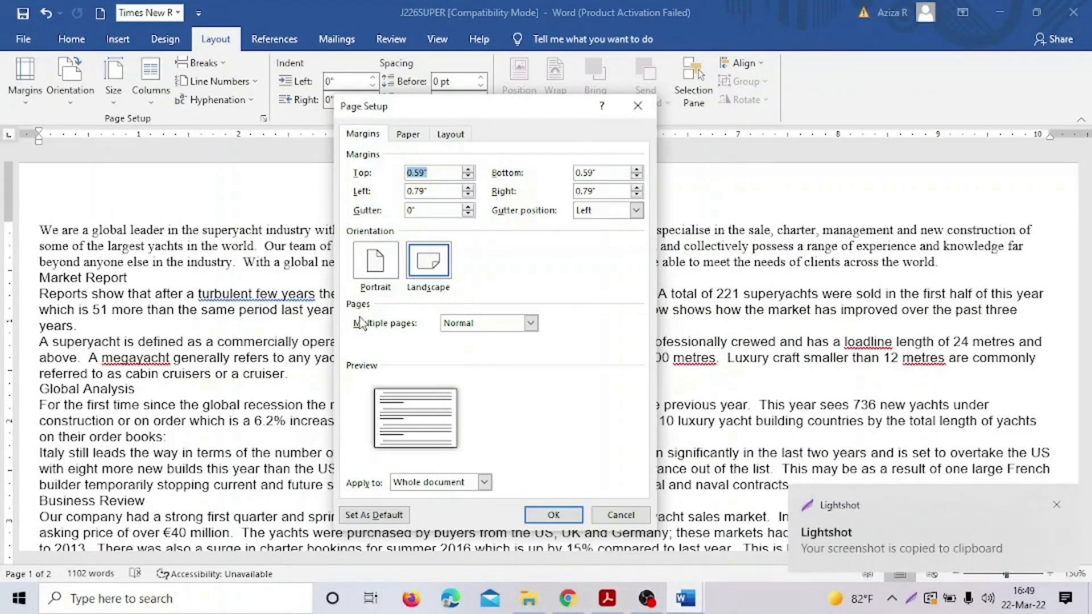
{"action": "left_click", "coordinate": [618, 517]}
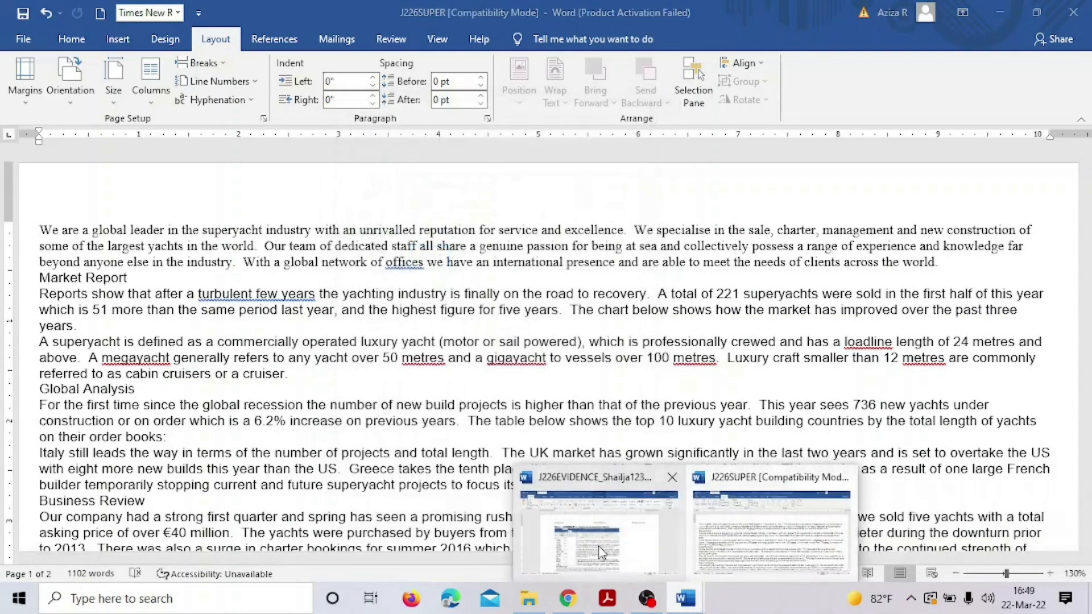
{"action": "left_click", "coordinate": [599, 545]}
{"action": "scroll", "coordinate": [395, 462], "scroll_direction": "down", "scroll_amount": 5}
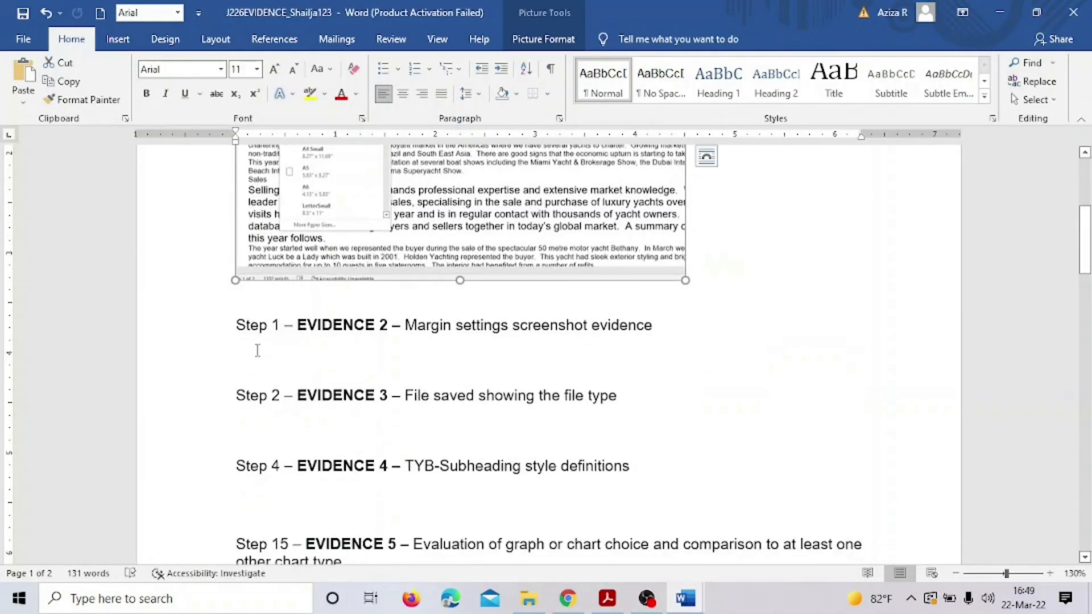
{"action": "left_click", "coordinate": [256, 351]}
{"action": "key", "text": "ctrl+v"}
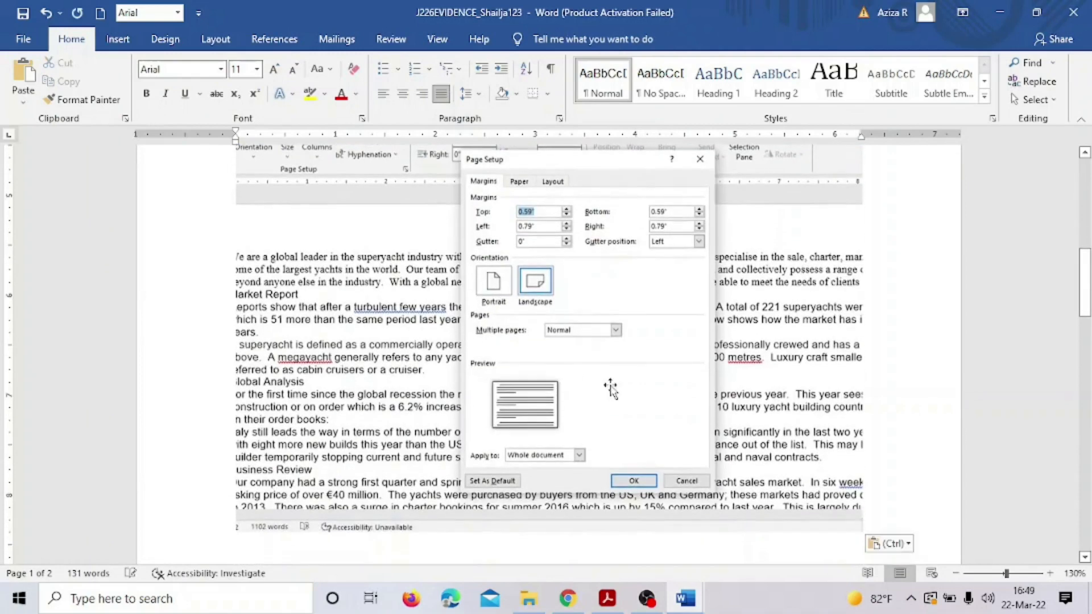
Shrink the Evidence 2 screenshot proportionally to about 4.9 inches wide and save the Evidence Document
{"action": "left_click", "coordinate": [609, 385]}
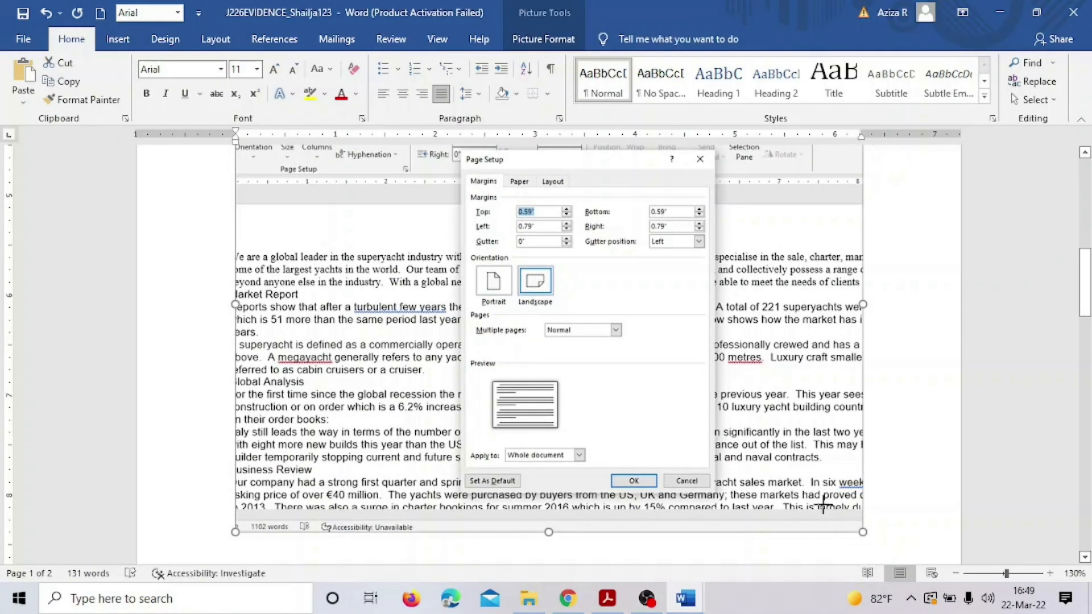
{"action": "left_click_drag", "start_coordinate": [848, 530], "coordinate": [723, 431]}
{"action": "scroll", "coordinate": [734, 434], "scroll_direction": "up", "scroll_amount": 3}
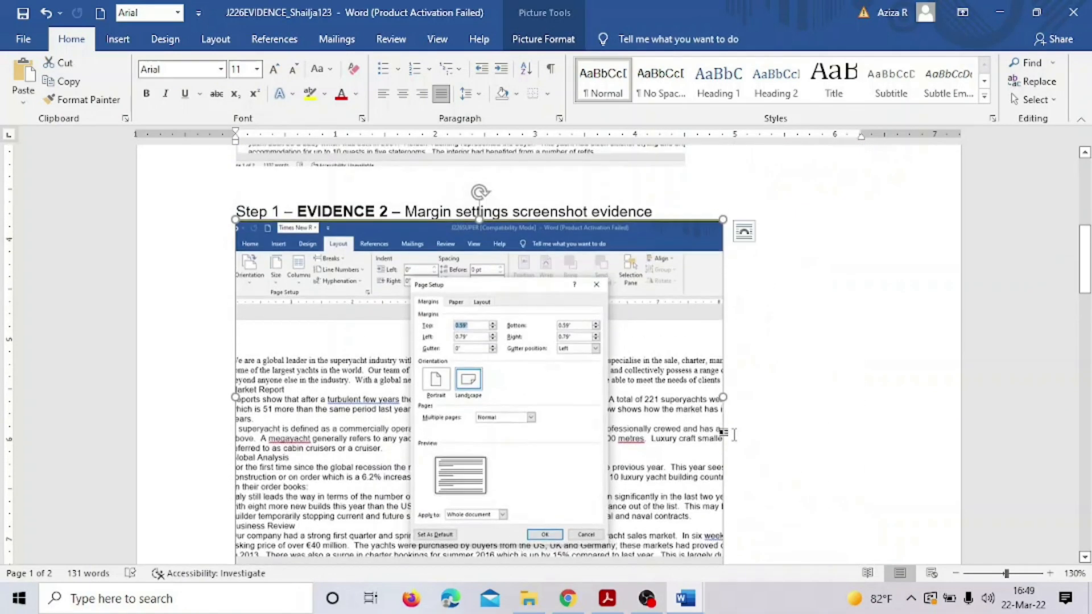
{"action": "left_click", "coordinate": [21, 15]}
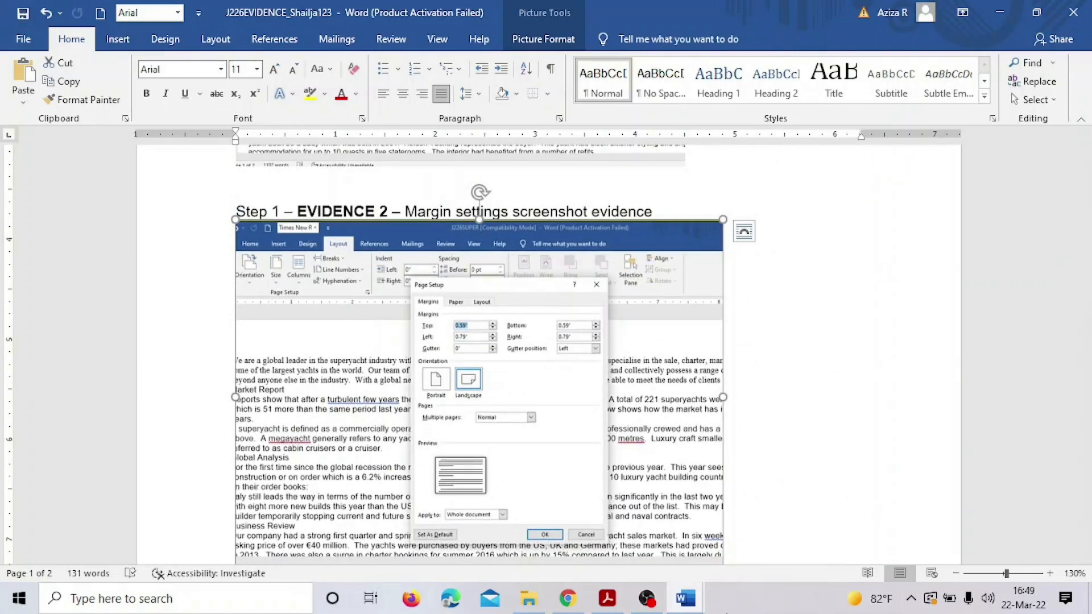
Switch to the exam paper in Acrobat Reader and highlight the Evidence 1 and Evidence 2 instructions in yellow
{"action": "left_click", "coordinate": [617, 601]}
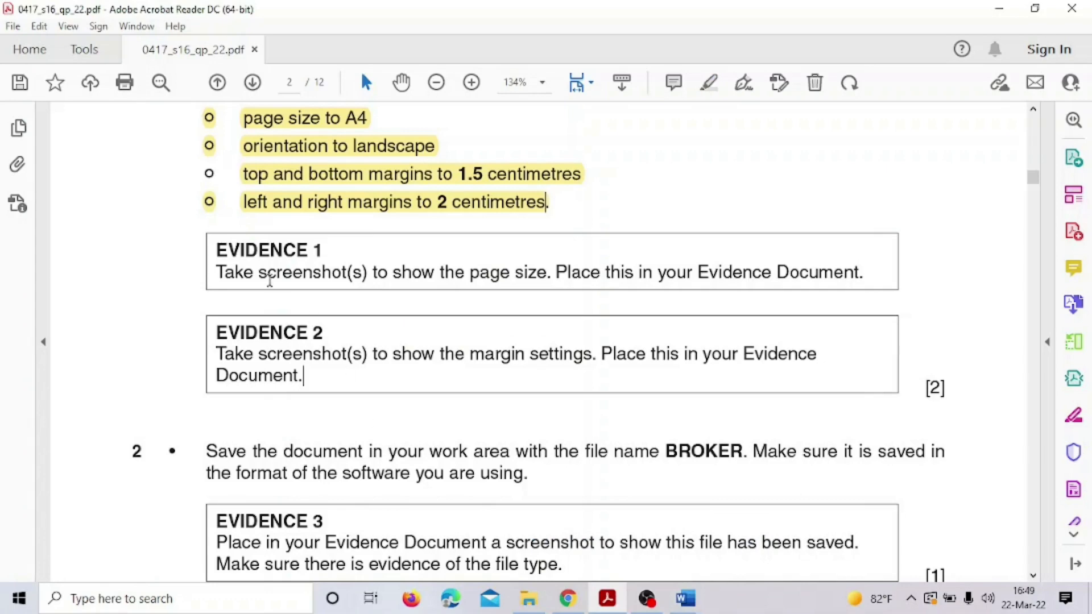
{"action": "left_click_drag", "start_coordinate": [216, 259], "coordinate": [304, 377]}
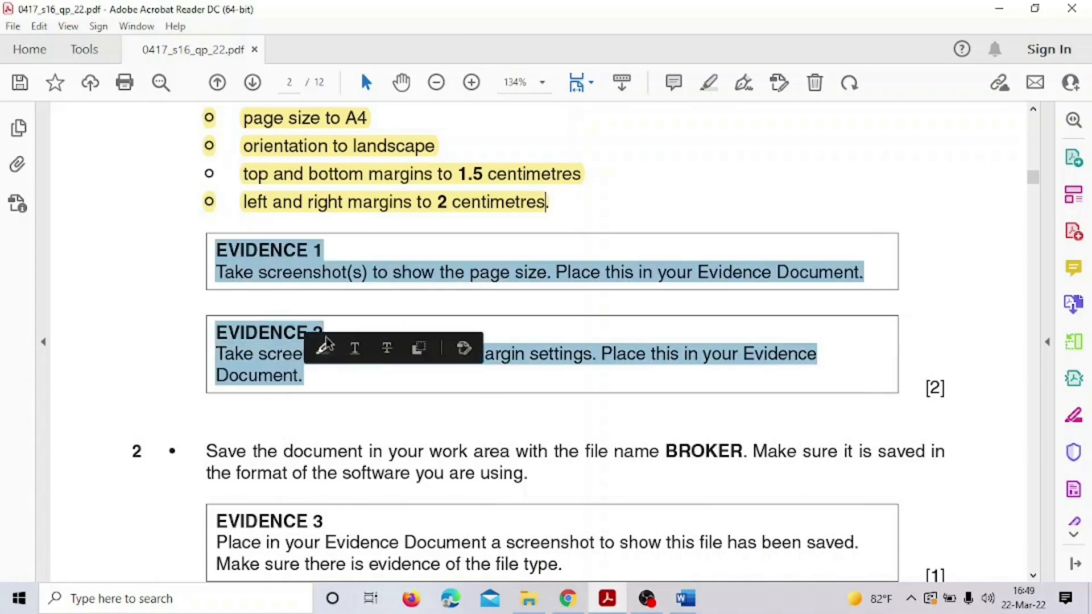
{"action": "left_click", "coordinate": [322, 347]}
Read question 2 and the Evidence 3 file type requirement in the exam paper, and return to J226SUPER in Word
{"action": "scroll", "coordinate": [320, 349], "scroll_direction": "down", "scroll_amount": 3}
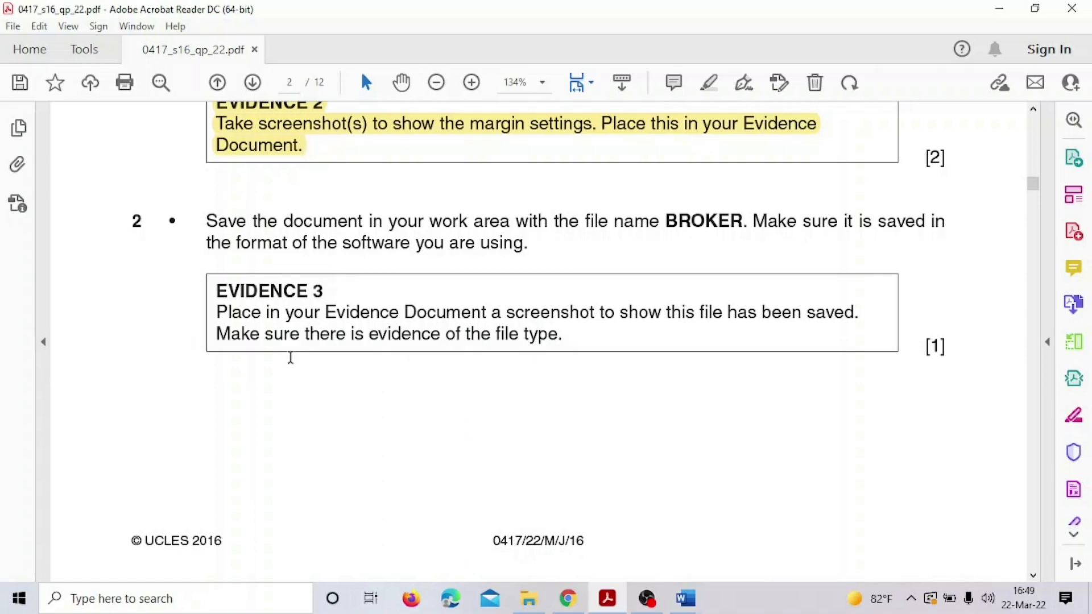
{"action": "left_click_drag", "start_coordinate": [214, 298], "coordinate": [316, 301]}
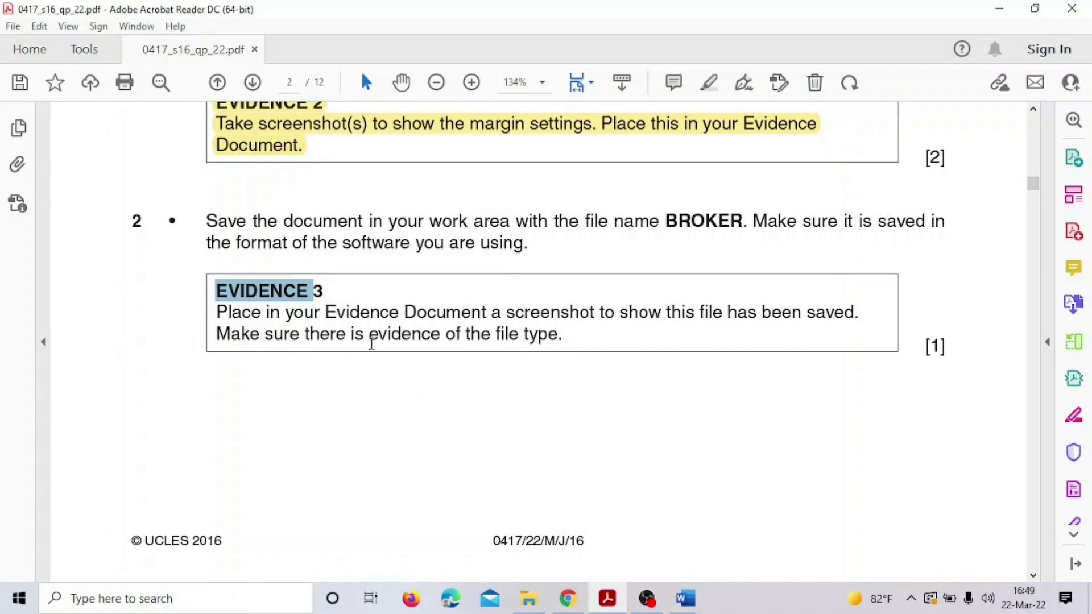
{"action": "left_click_drag", "start_coordinate": [458, 332], "coordinate": [553, 337]}
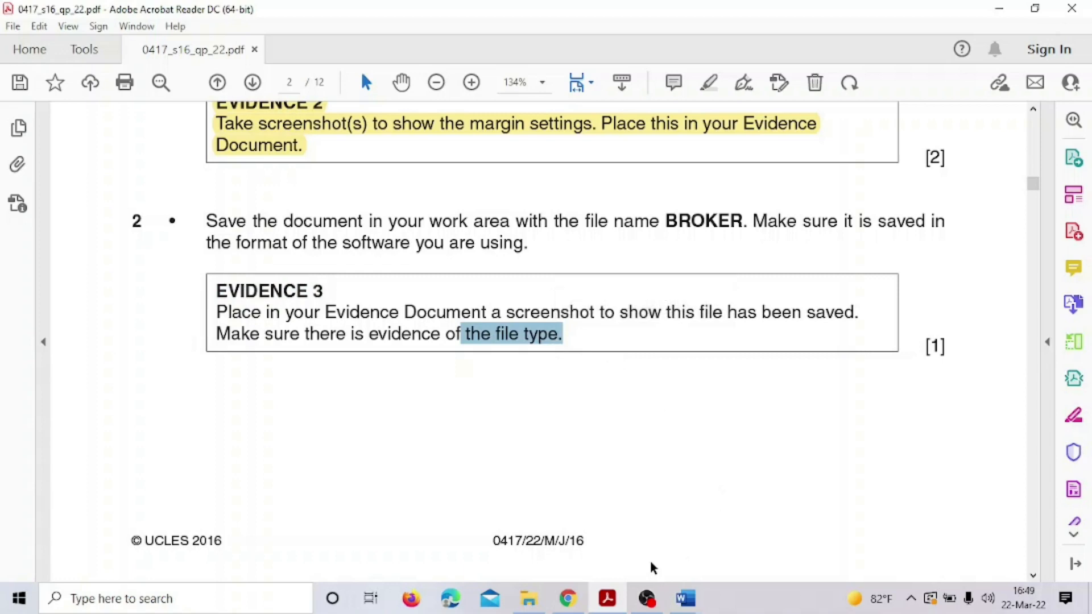
{"action": "mouse_move", "coordinate": [685, 599]}
{"action": "left_click", "coordinate": [798, 552]}
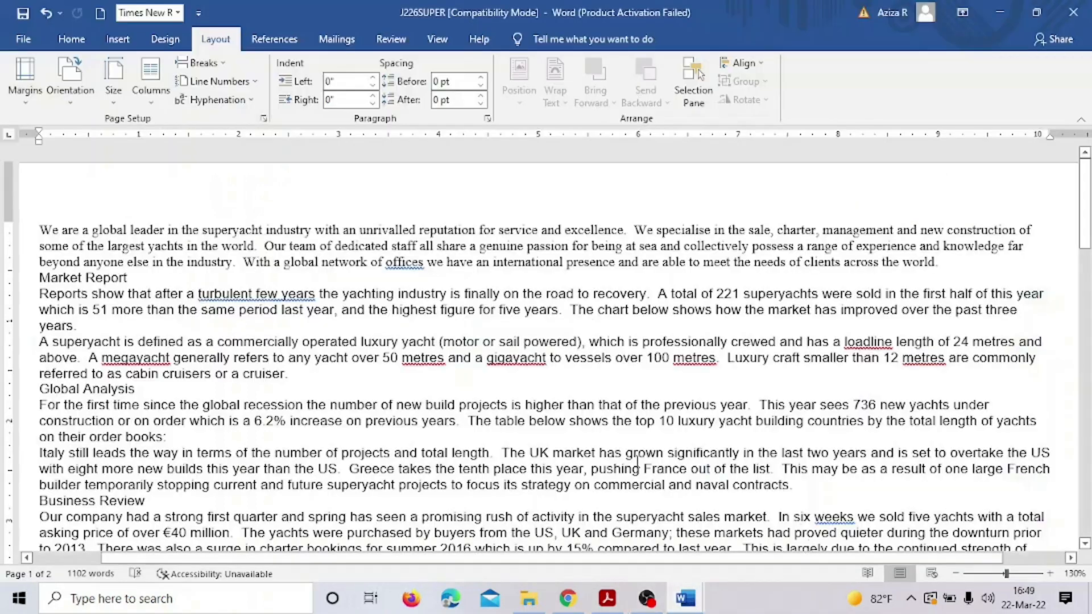
Save a copy of J226SUPER in the PAPER 22 folder as BROKER in Word Document format
{"action": "left_click", "coordinate": [23, 40]}
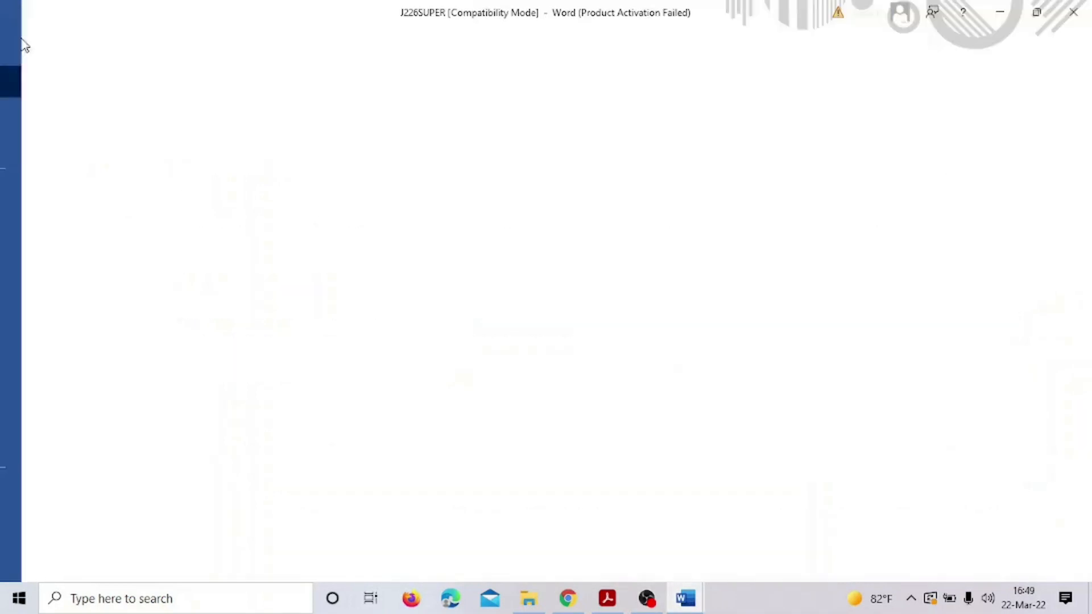
{"action": "left_click", "coordinate": [62, 256]}
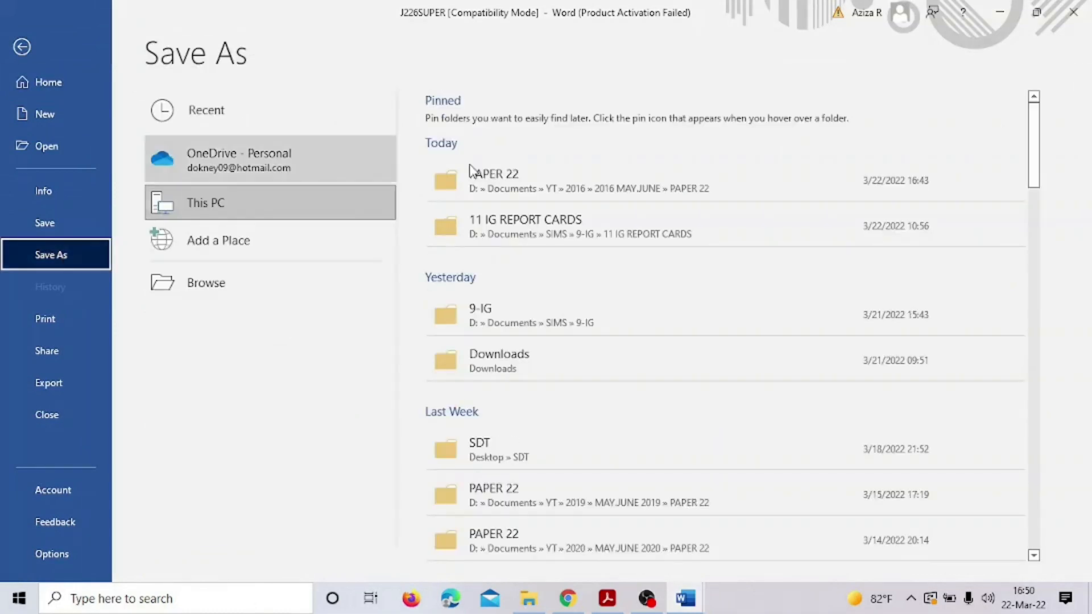
{"action": "left_click", "coordinate": [511, 183]}
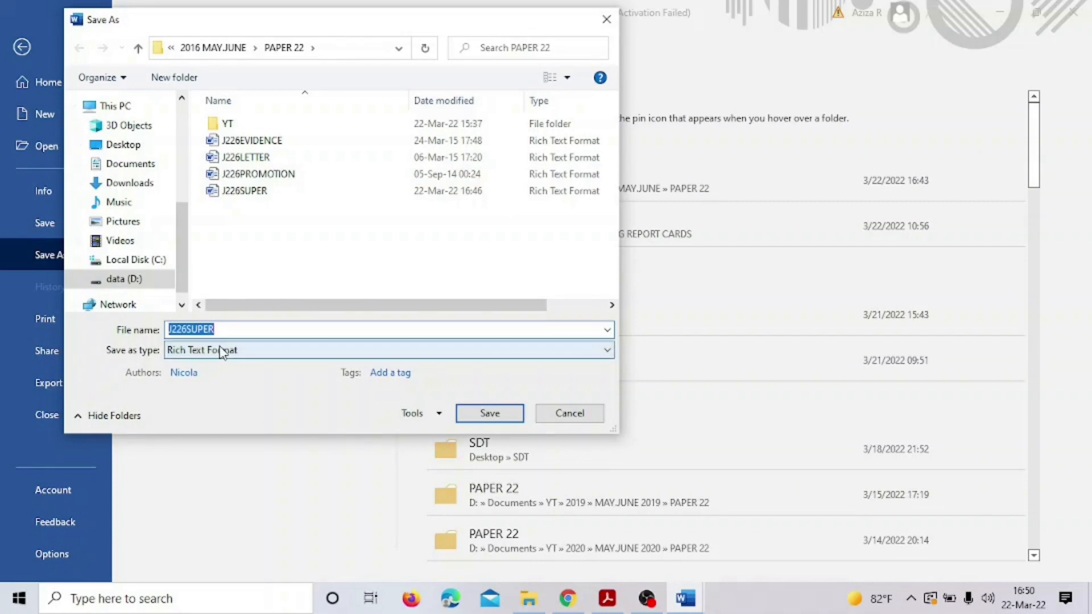
{"action": "type", "text": "BROKER"}
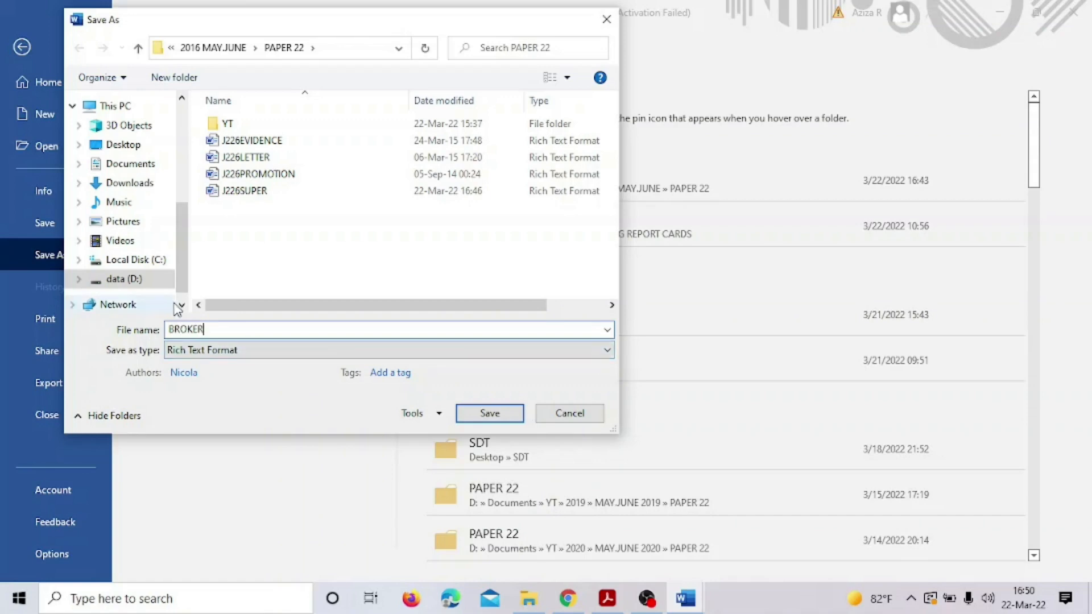
{"action": "left_click", "coordinate": [279, 351]}
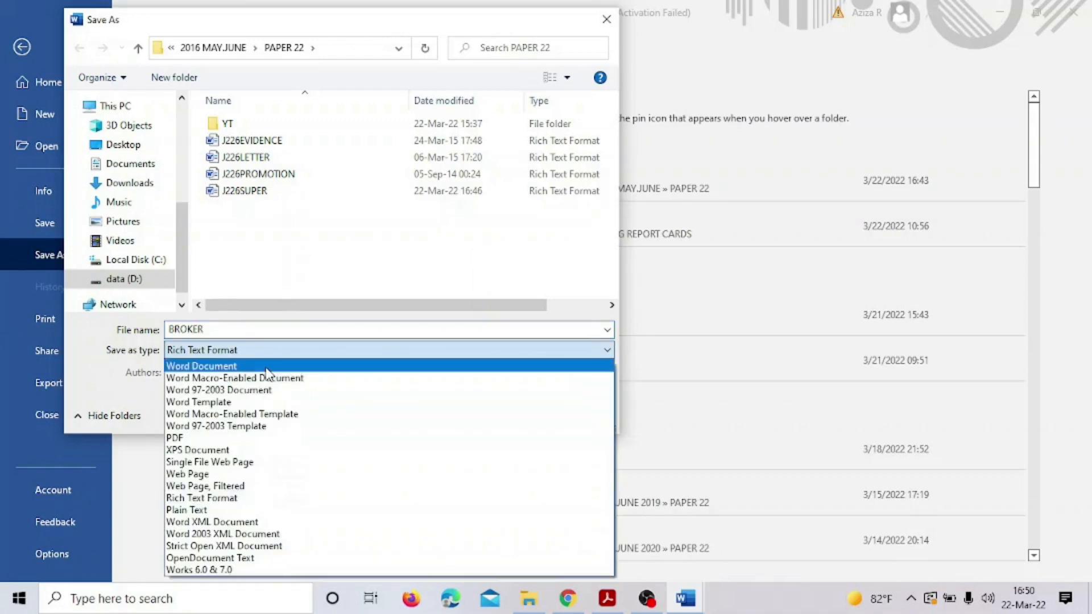
{"action": "left_click", "coordinate": [267, 367]}
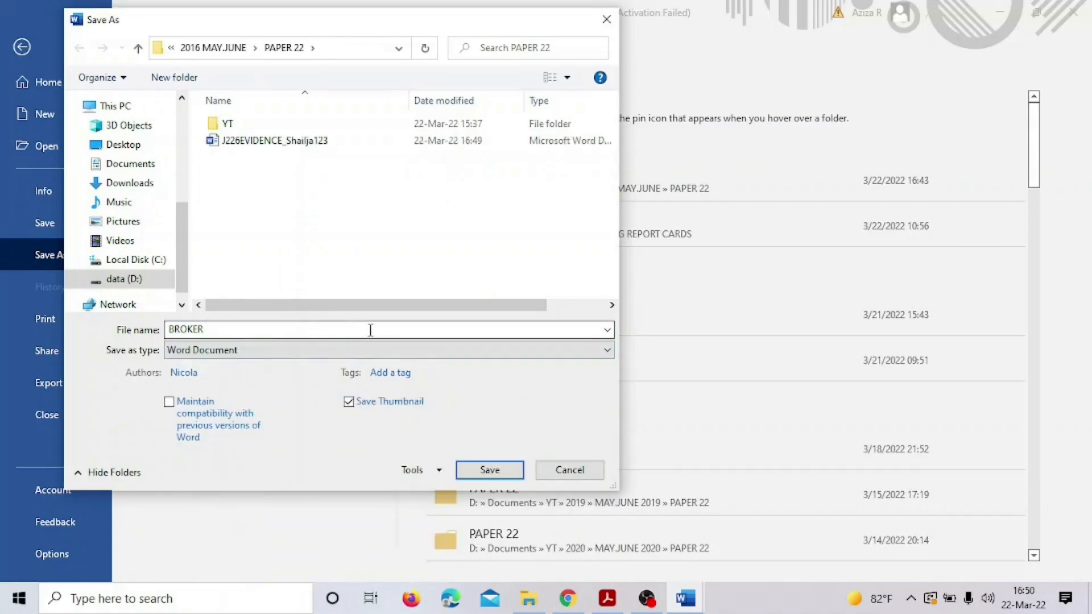
{"action": "left_click", "coordinate": [508, 471]}
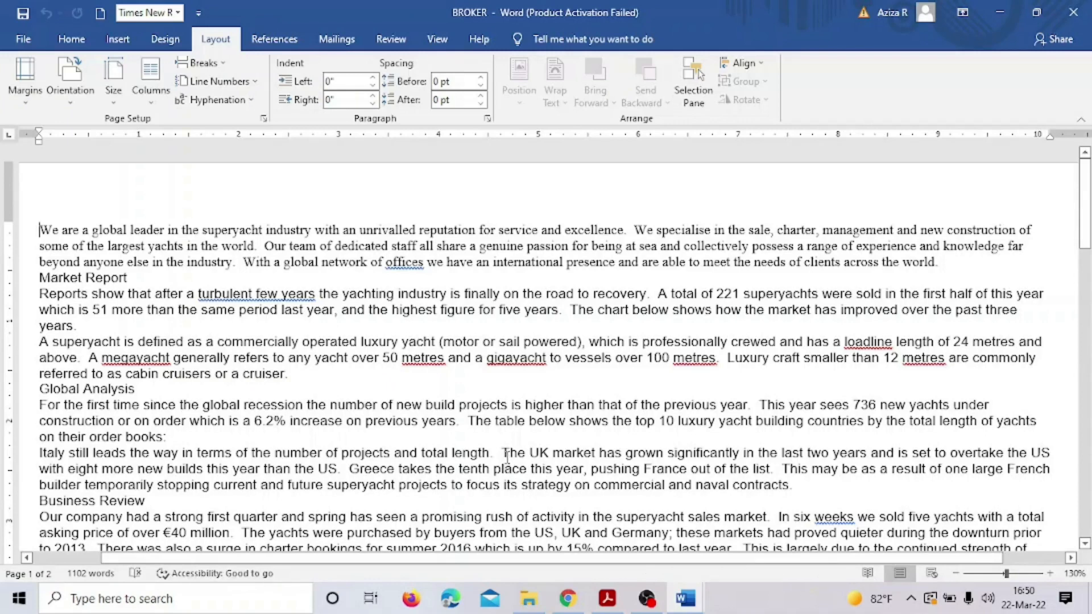
Switch to File Explorer, widen the Type column in the PAPER 22 folder and select the BROKER file
{"action": "left_click", "coordinate": [534, 601]}
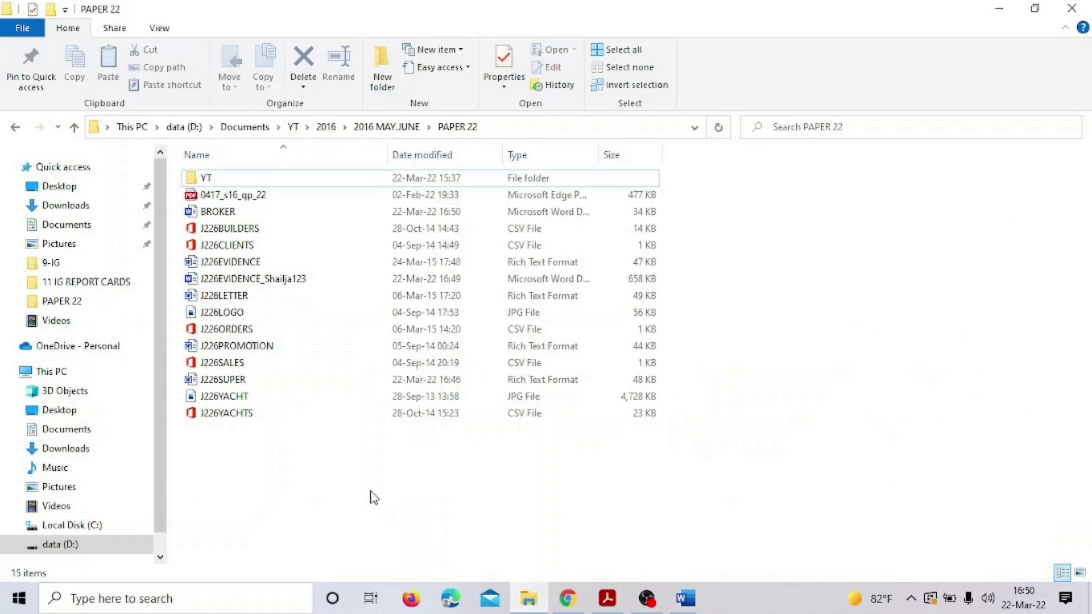
{"action": "mouse_move", "coordinate": [568, 600]}
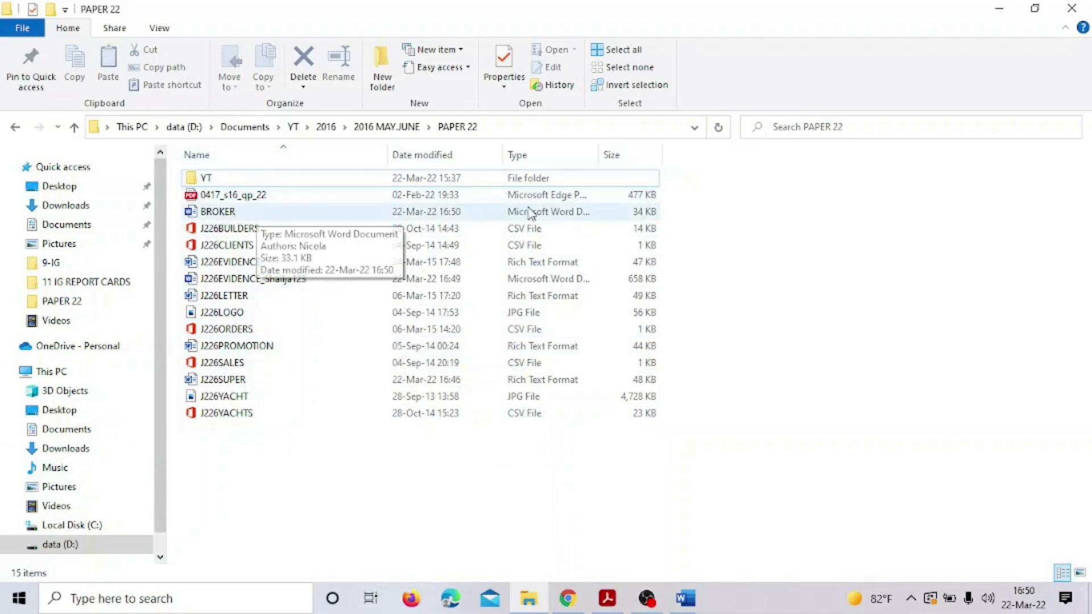
{"action": "left_click_drag", "start_coordinate": [599, 149], "coordinate": [684, 146]}
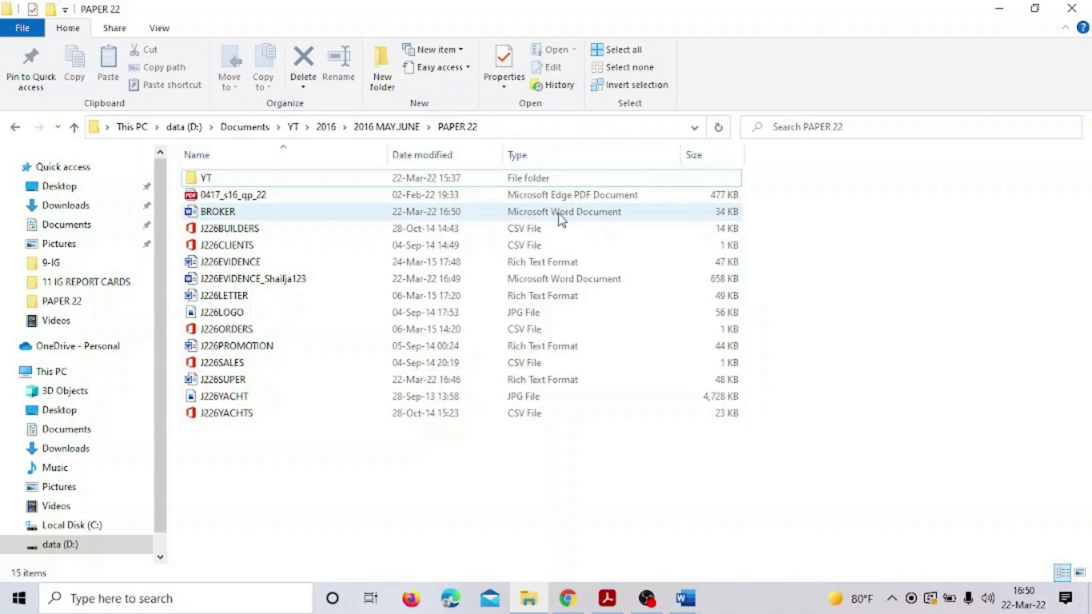
{"action": "left_click", "coordinate": [251, 215]}
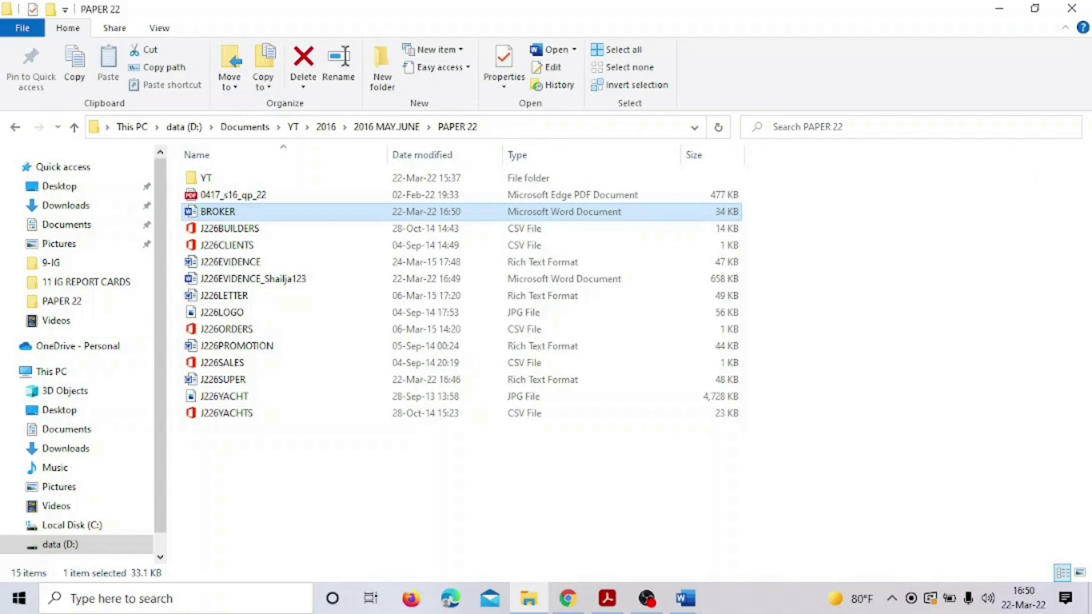
Capture the PAPER 22 file list, mark the BROKER row with a red rectangle and an arrow at its file type, and copy the screenshot
{"action": "key", "text": "super+shift+s"}
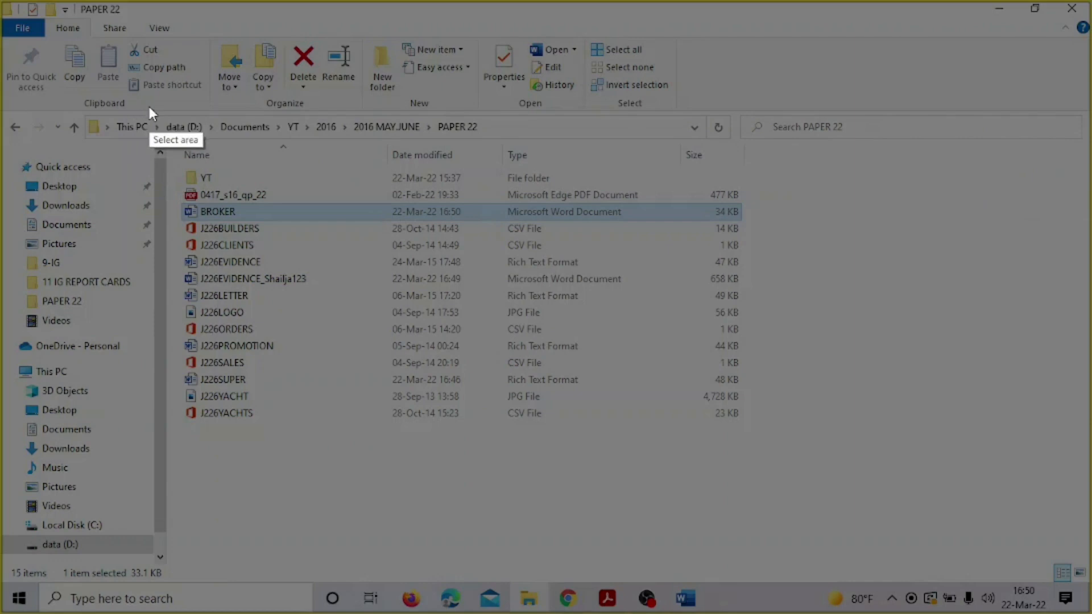
{"action": "mouse_move", "coordinate": [150, 98]}
{"action": "left_mouse_down"}
{"action": "mouse_move", "coordinate": [151, 112]}
{"action": "mouse_move", "coordinate": [689, 500]}
{"action": "mouse_move", "coordinate": [794, 460]}
{"action": "mouse_move", "coordinate": [788, 453]}
{"action": "left_mouse_up"}
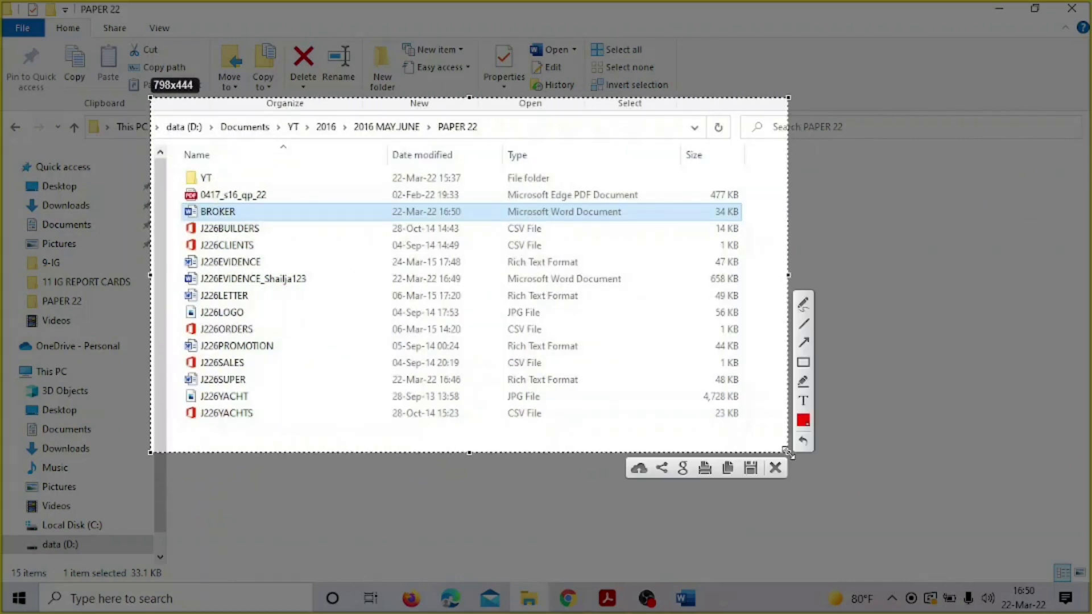
{"action": "left_click", "coordinate": [803, 364]}
{"action": "mouse_move", "coordinate": [174, 198]}
{"action": "left_mouse_down"}
{"action": "mouse_move", "coordinate": [188, 223]}
{"action": "mouse_move", "coordinate": [755, 227]}
{"action": "left_mouse_up"}
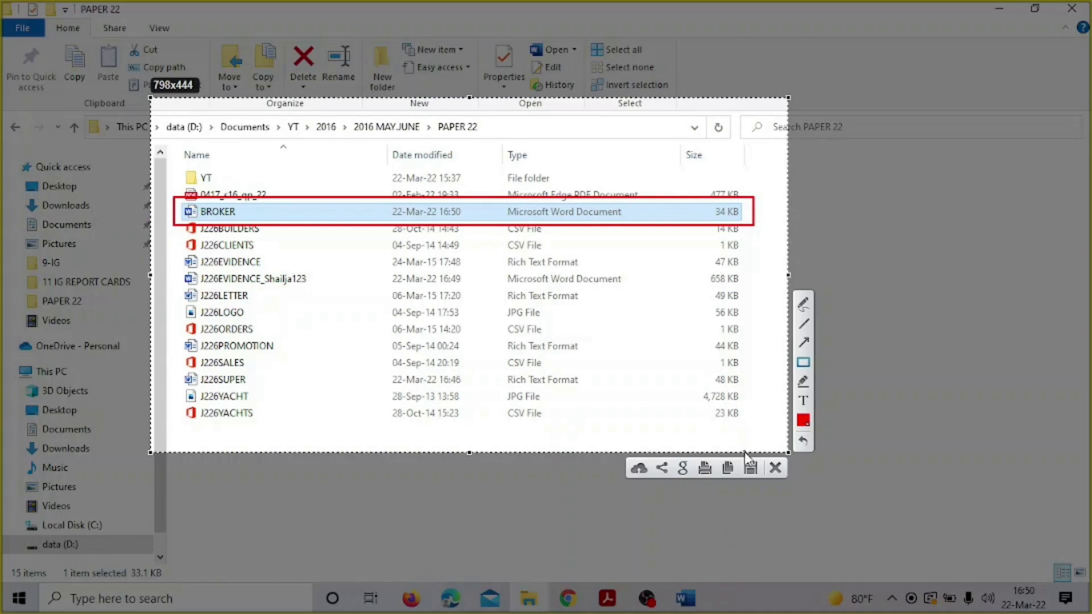
{"action": "left_click", "coordinate": [808, 347]}
{"action": "left_click_drag", "start_coordinate": [635, 154], "coordinate": [567, 212]}
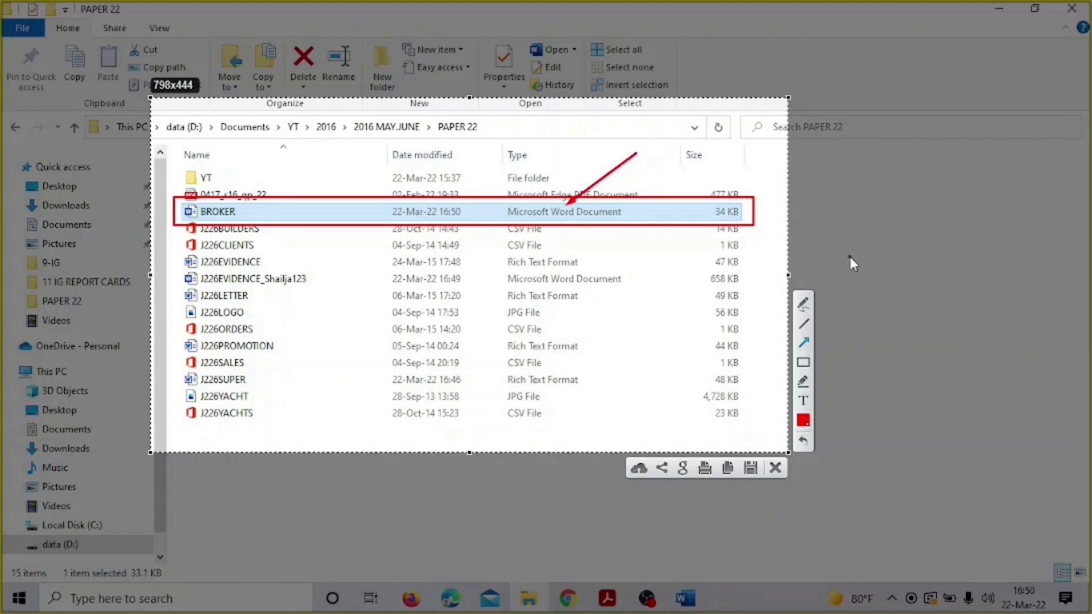
{"action": "left_click", "coordinate": [730, 470]}
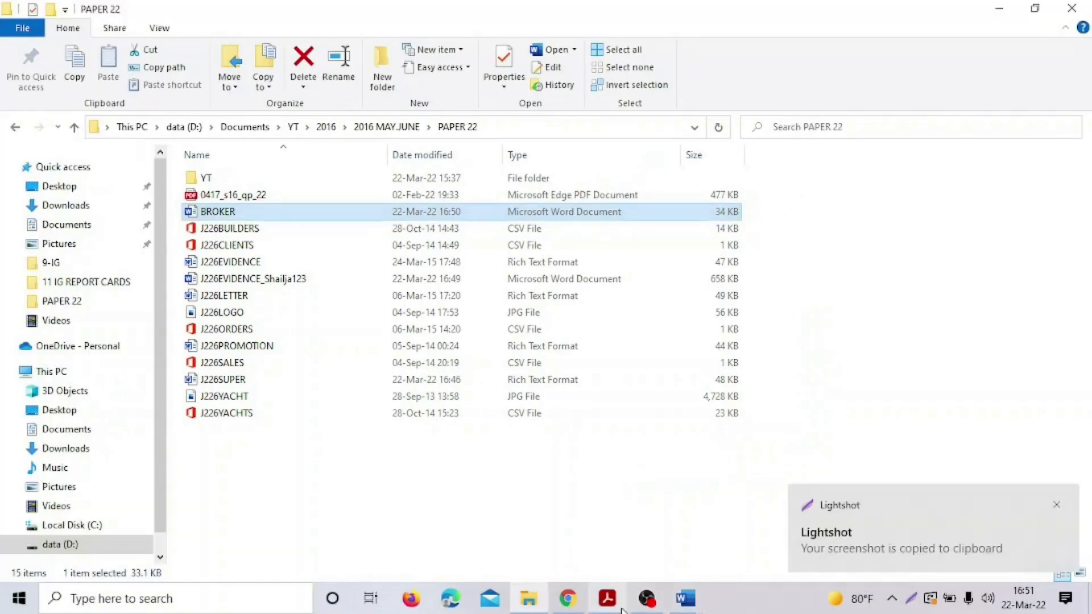
Switch to the Evidence Document in Word and paste the file list screenshot below the Evidence 3 heading
{"action": "left_click", "coordinate": [685, 598]}
{"action": "left_click", "coordinate": [600, 554]}
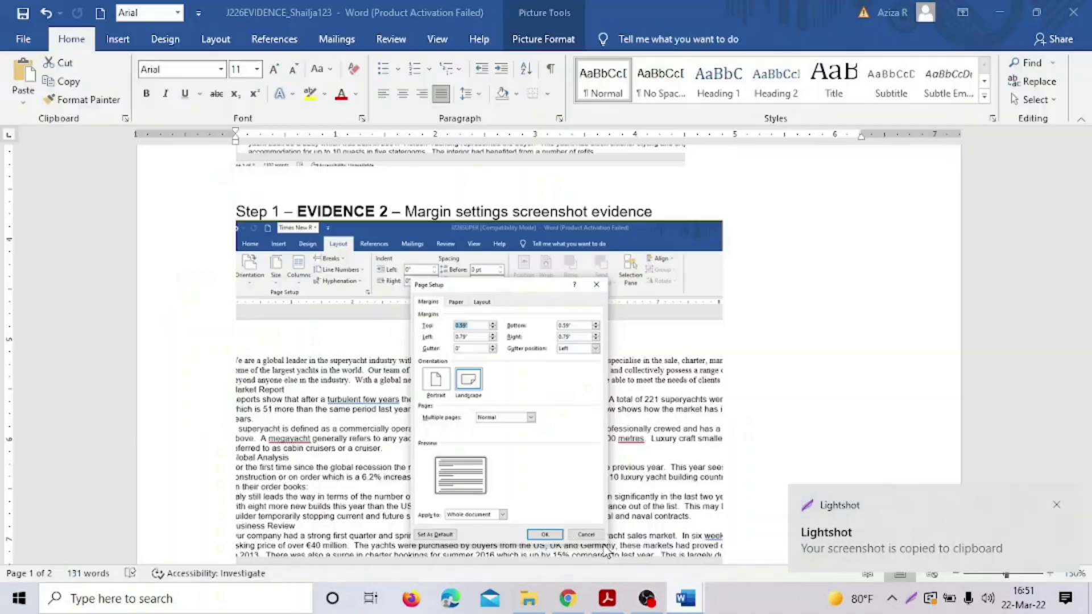
{"action": "scroll", "coordinate": [289, 365], "scroll_direction": "down", "scroll_amount": 5}
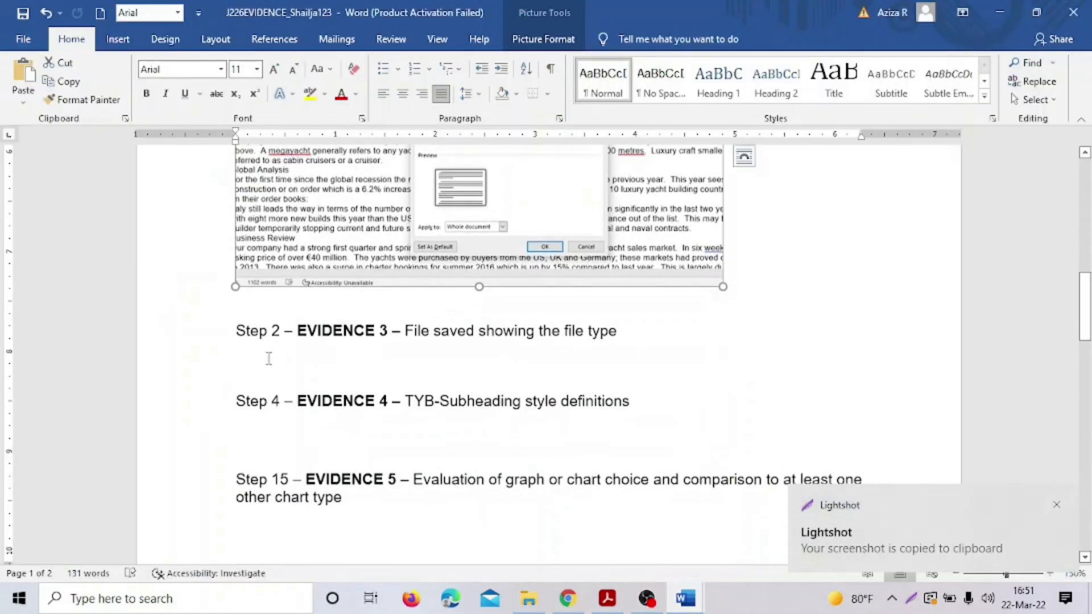
{"action": "left_click", "coordinate": [231, 367]}
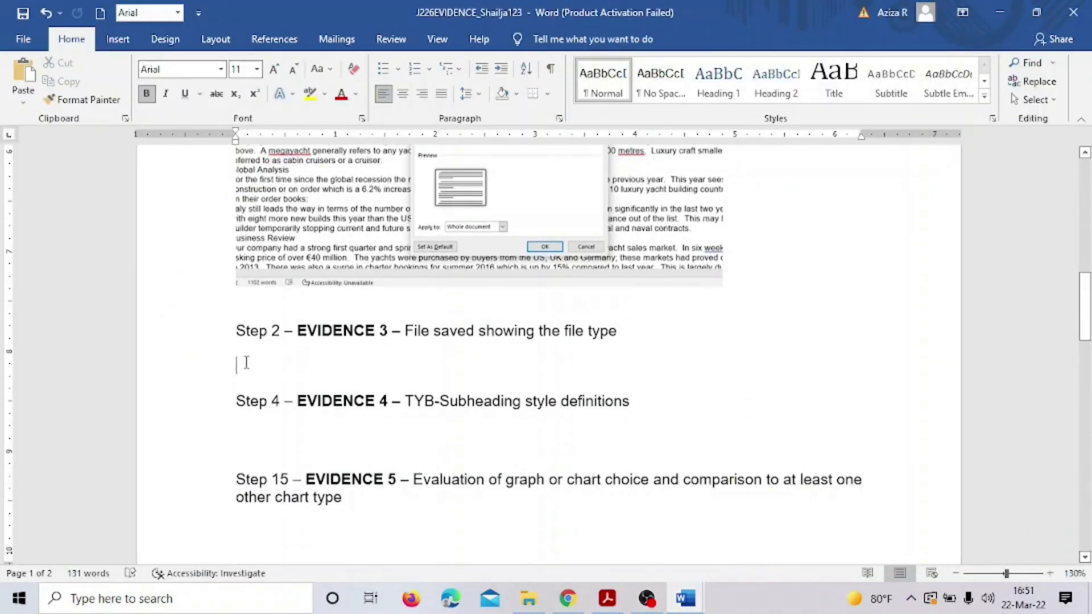
{"action": "key", "text": "ctrl+v"}
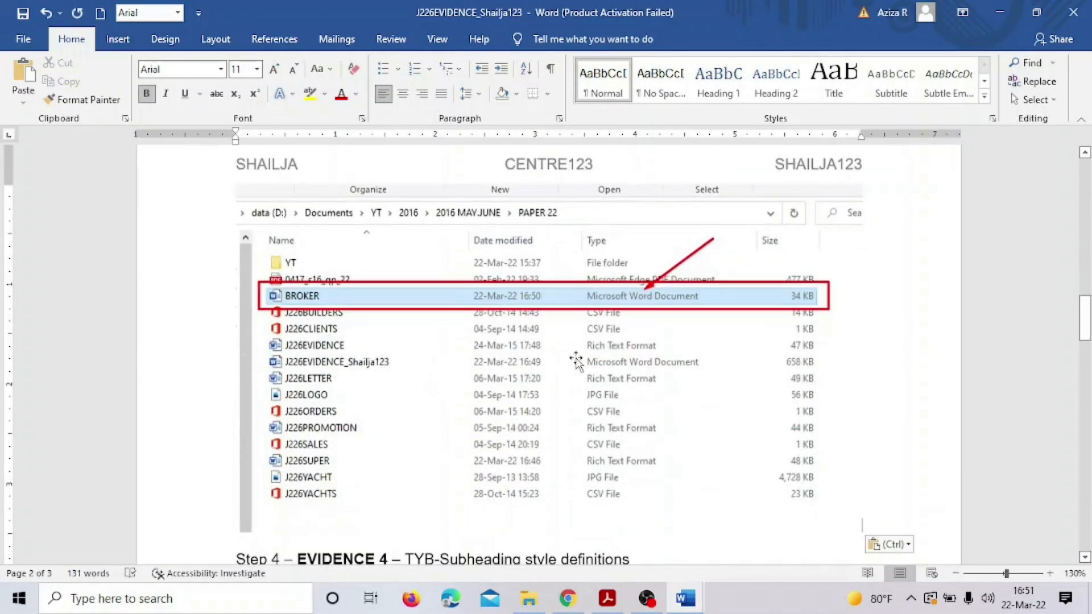
Shrink the Evidence 3 screenshot proportionally to about 4.4 inches wide and save the Evidence Document
{"action": "left_click", "coordinate": [737, 434]}
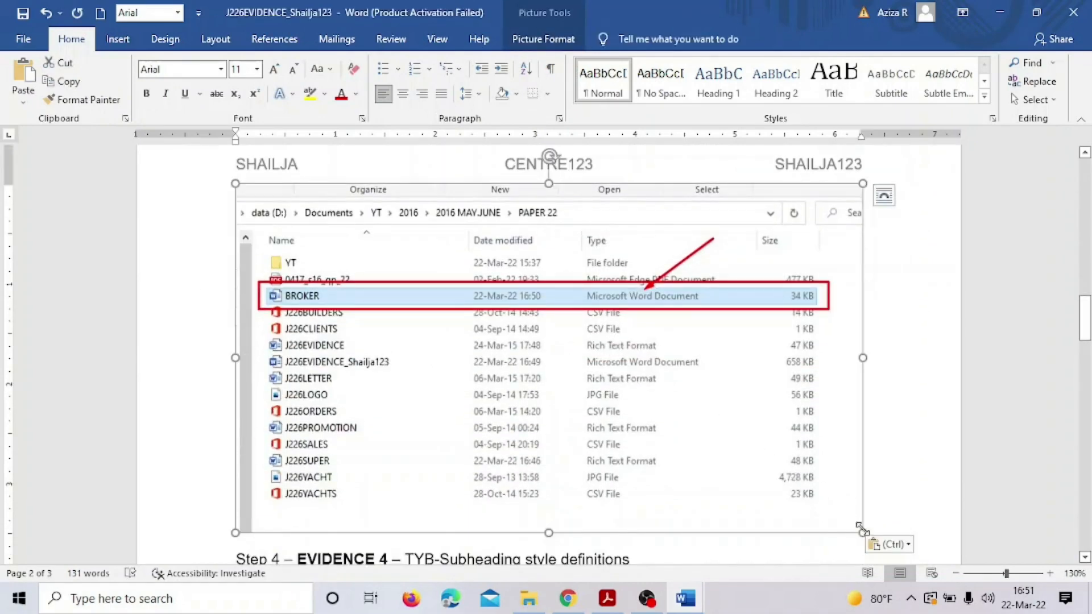
{"action": "left_click_drag", "start_coordinate": [863, 533], "coordinate": [629, 429]}
{"action": "scroll", "coordinate": [690, 398], "scroll_direction": "up", "scroll_amount": 1}
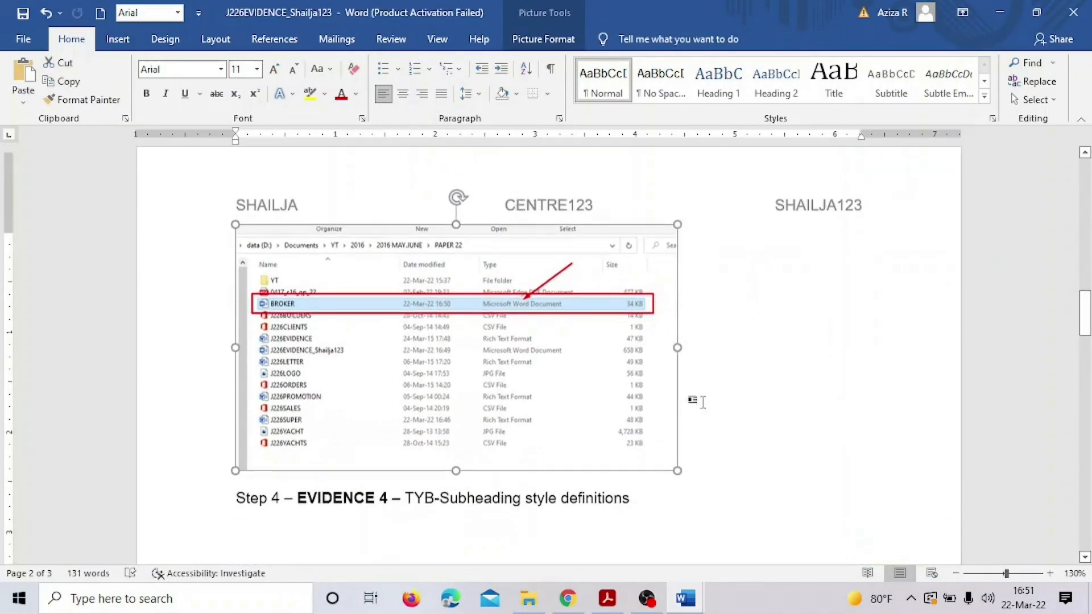
{"action": "key", "text": "ctrl+s"}
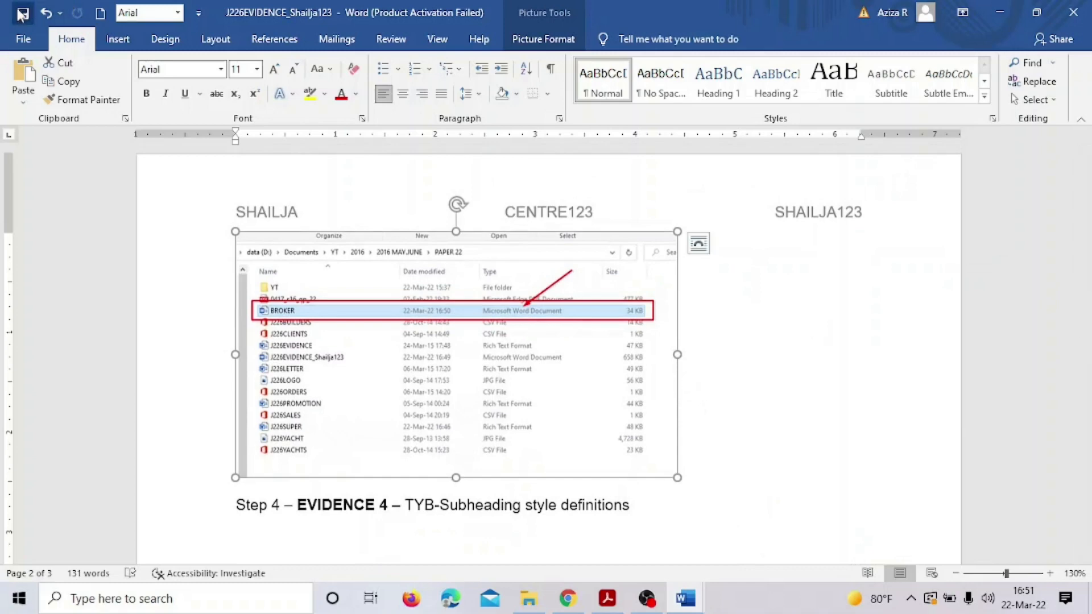
Switch to the exam paper in Acrobat Reader, highlight question 2 with its Evidence 3 instructions, and read question 3
{"action": "left_click", "coordinate": [614, 607]}
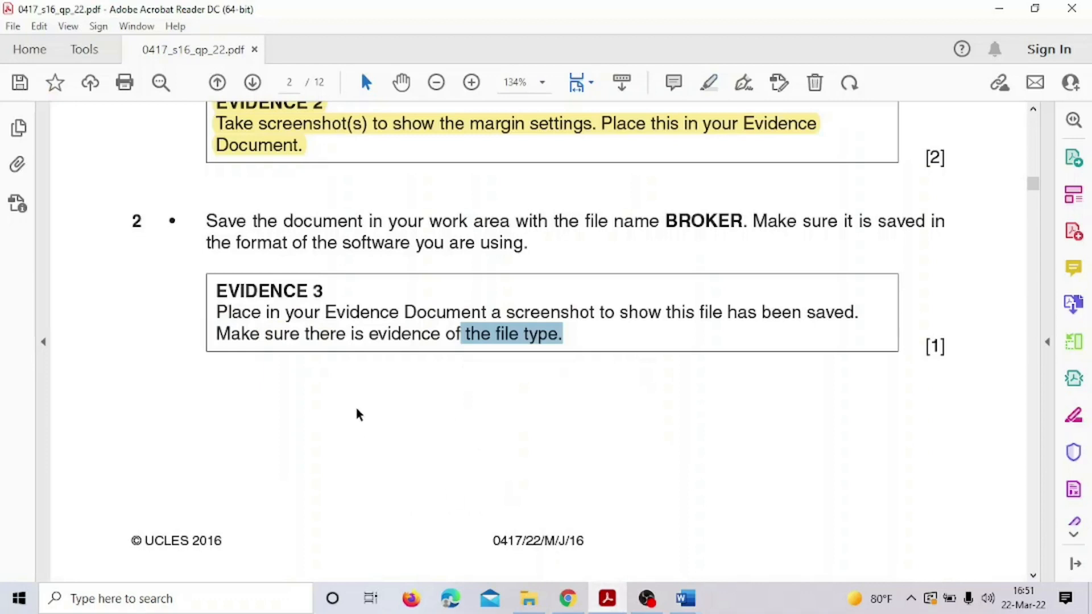
{"action": "left_click_drag", "start_coordinate": [130, 219], "coordinate": [521, 335]}
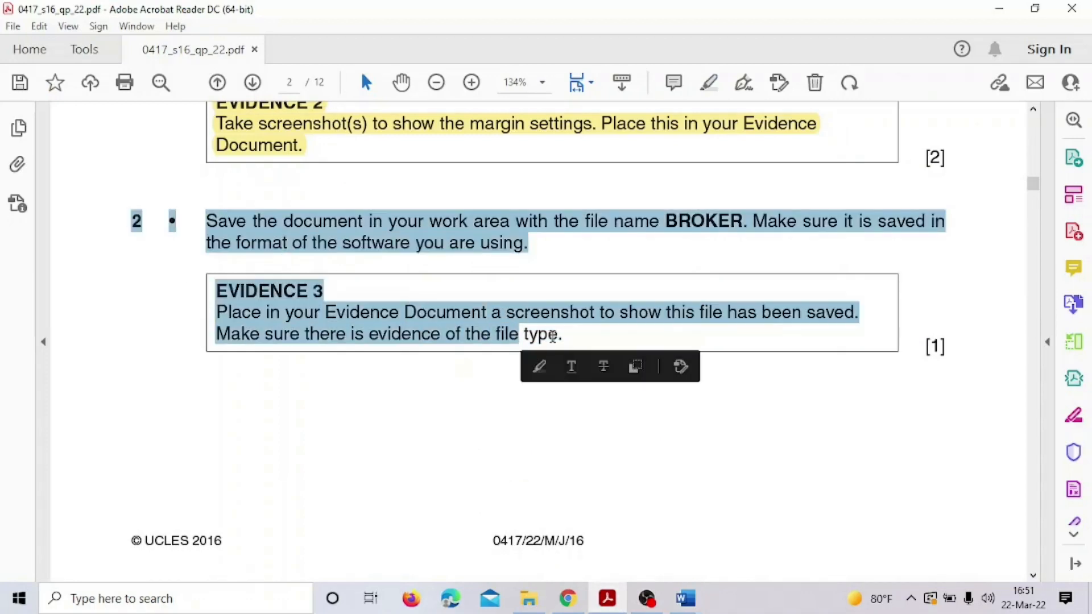
{"action": "left_click", "coordinate": [539, 366]}
{"action": "scroll", "coordinate": [540, 367], "scroll_direction": "down", "scroll_amount": 10}
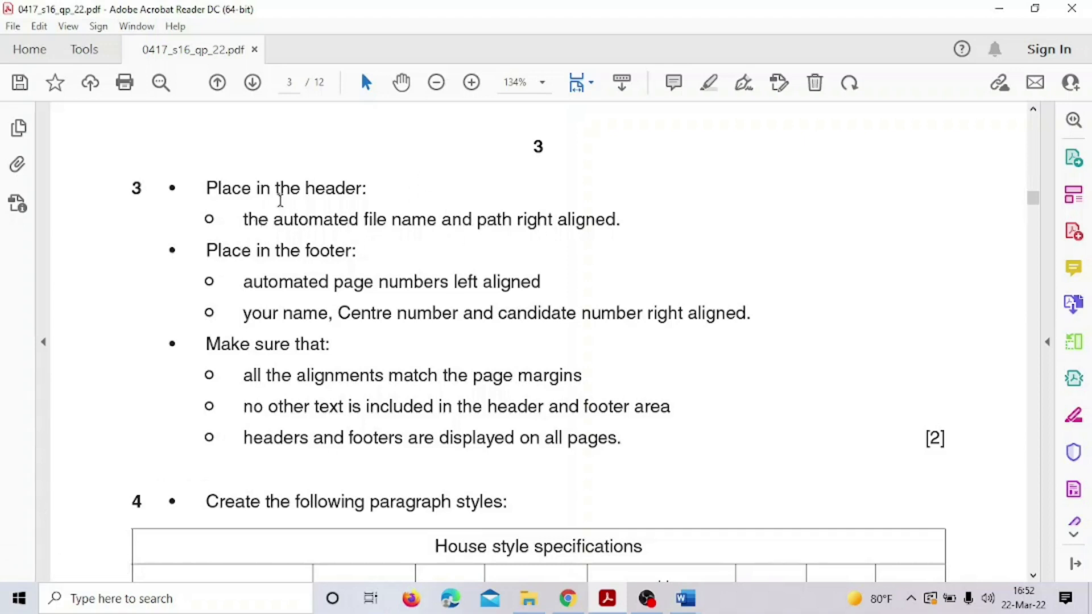
Return to the BROKER document in Word and insert a Blank (Three Columns) header
{"action": "left_click", "coordinate": [690, 600]}
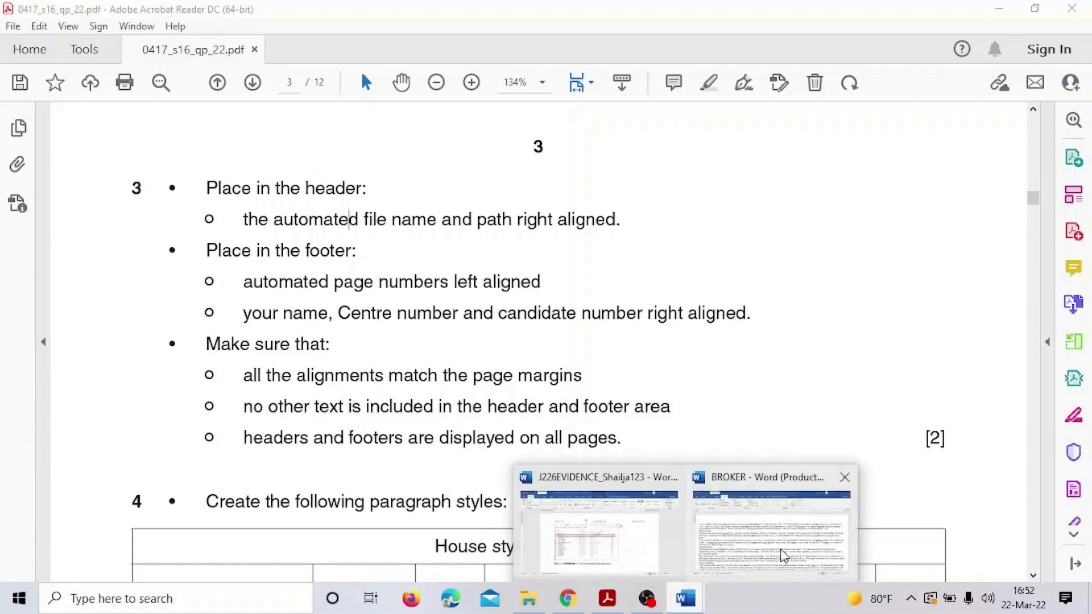
{"action": "left_click", "coordinate": [783, 554]}
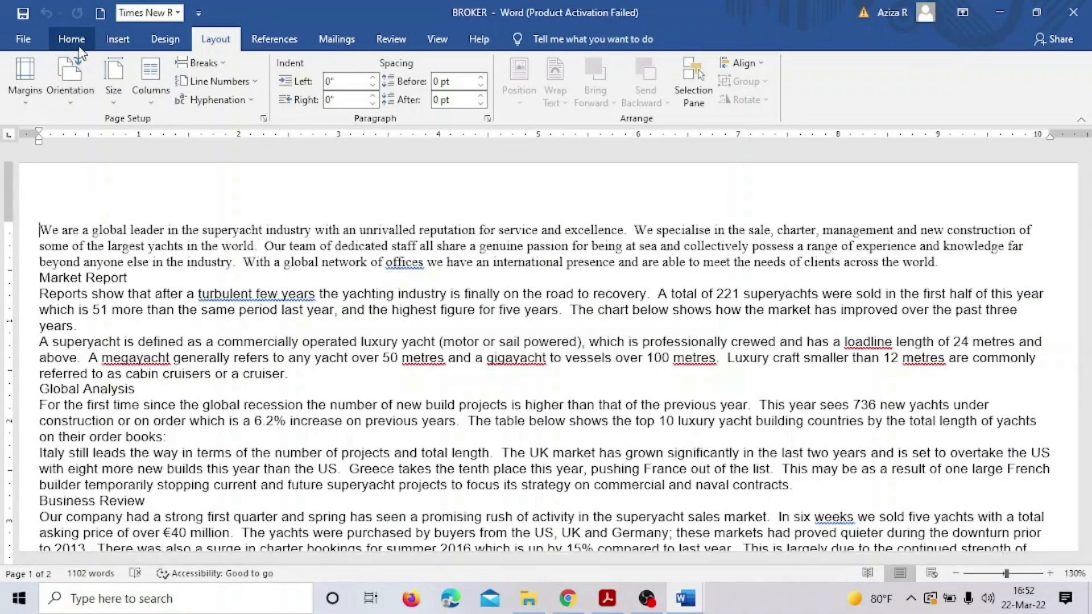
{"action": "left_click", "coordinate": [117, 39]}
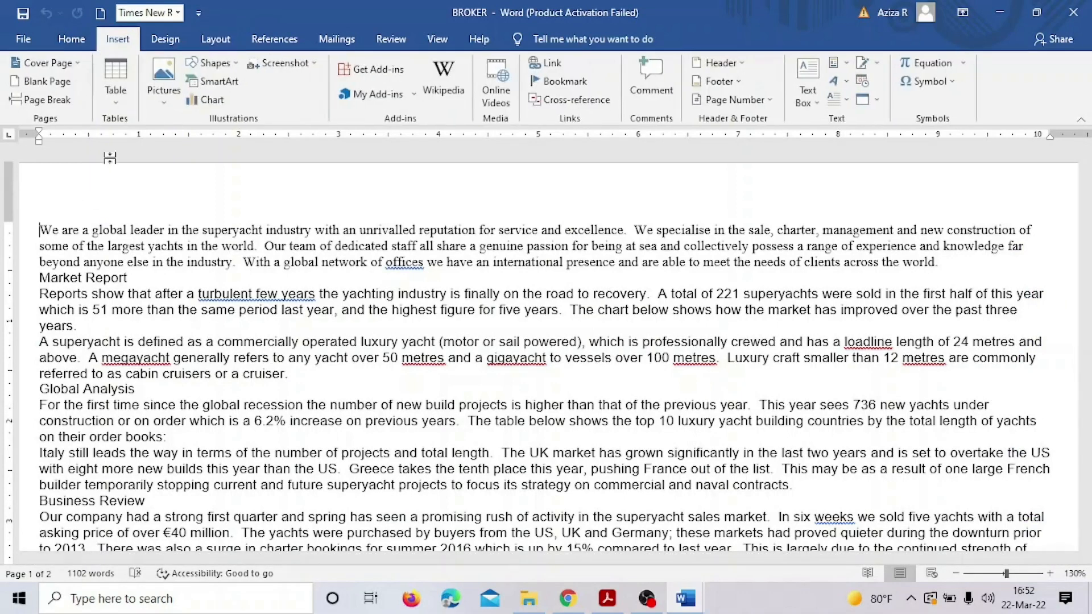
{"action": "left_click", "coordinate": [718, 62]}
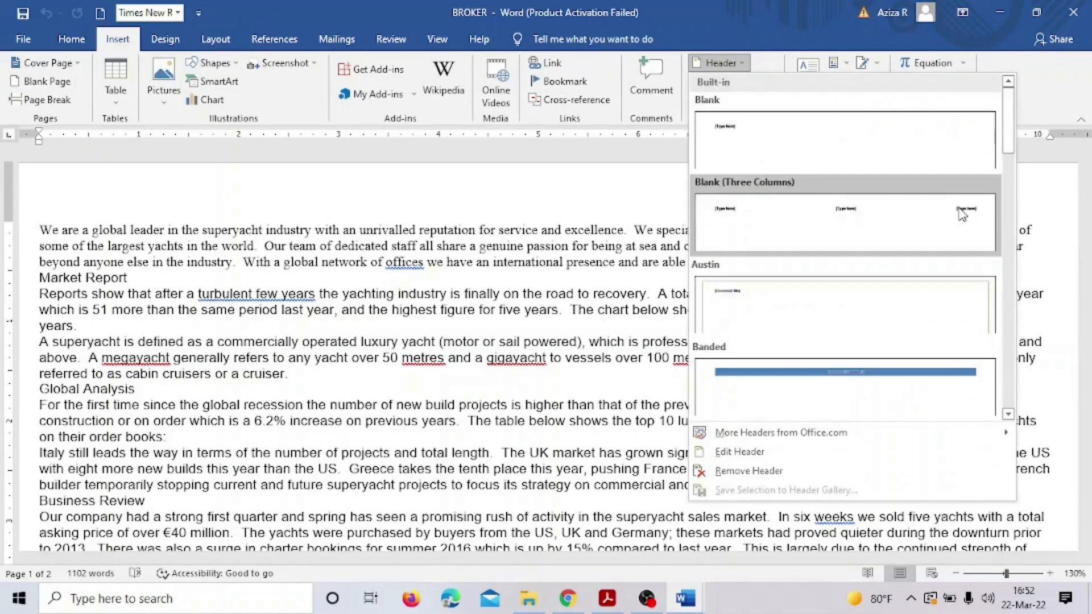
{"action": "left_click", "coordinate": [962, 214]}
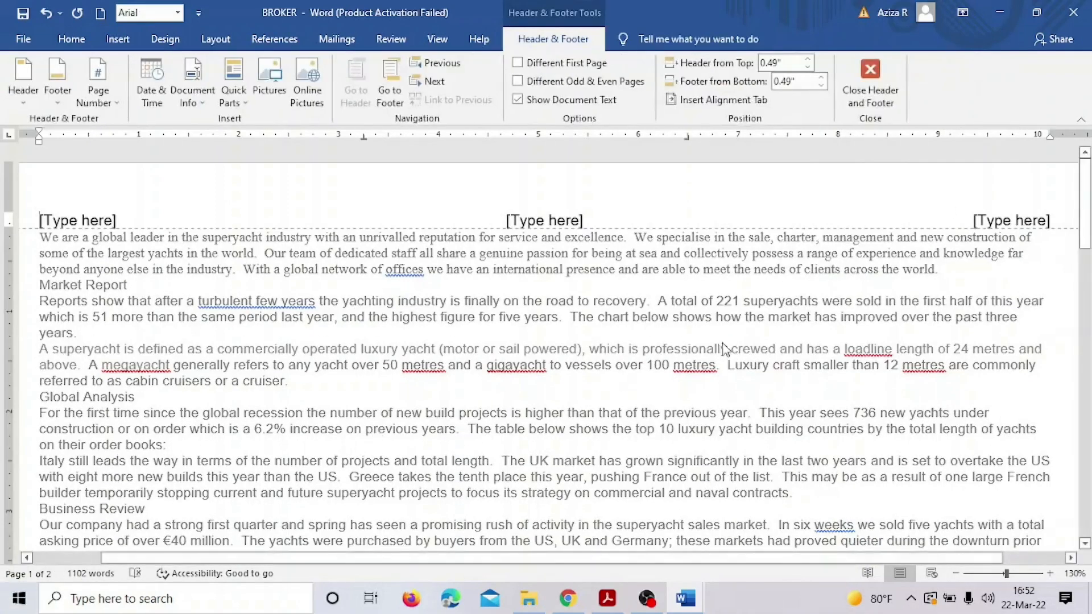
Insert a FileName field in place of the right-hand header placeholder
{"action": "left_click", "coordinate": [1004, 216]}
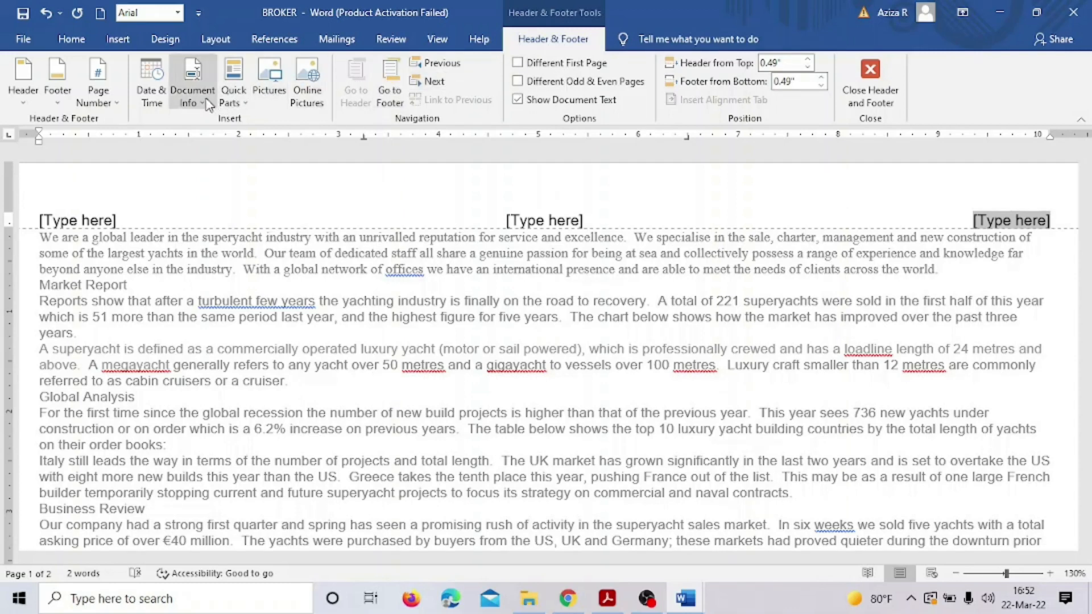
{"action": "left_click", "coordinate": [249, 108]}
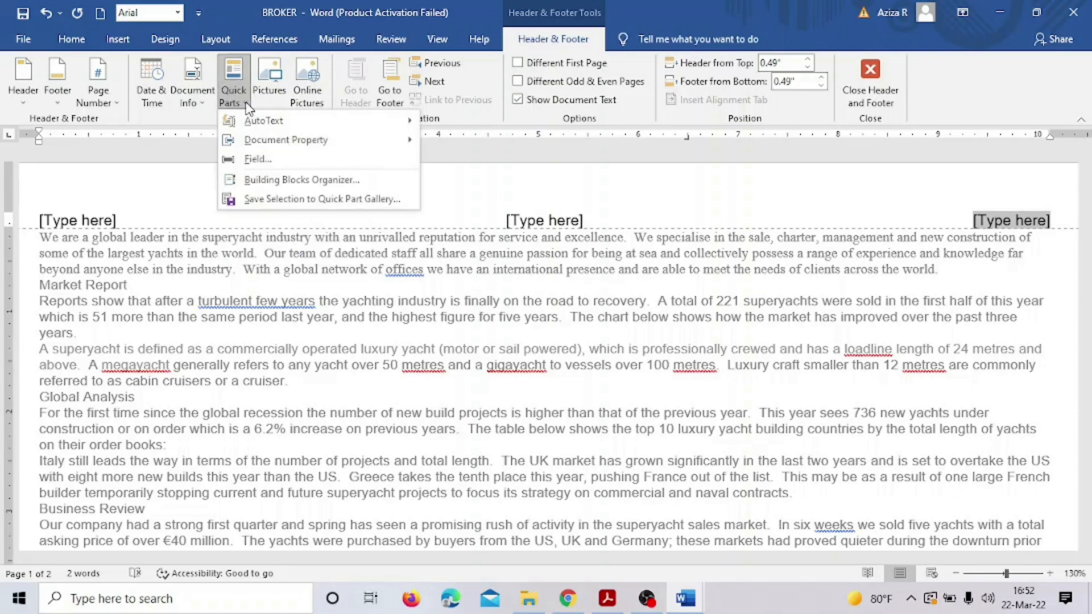
{"action": "left_click", "coordinate": [264, 163]}
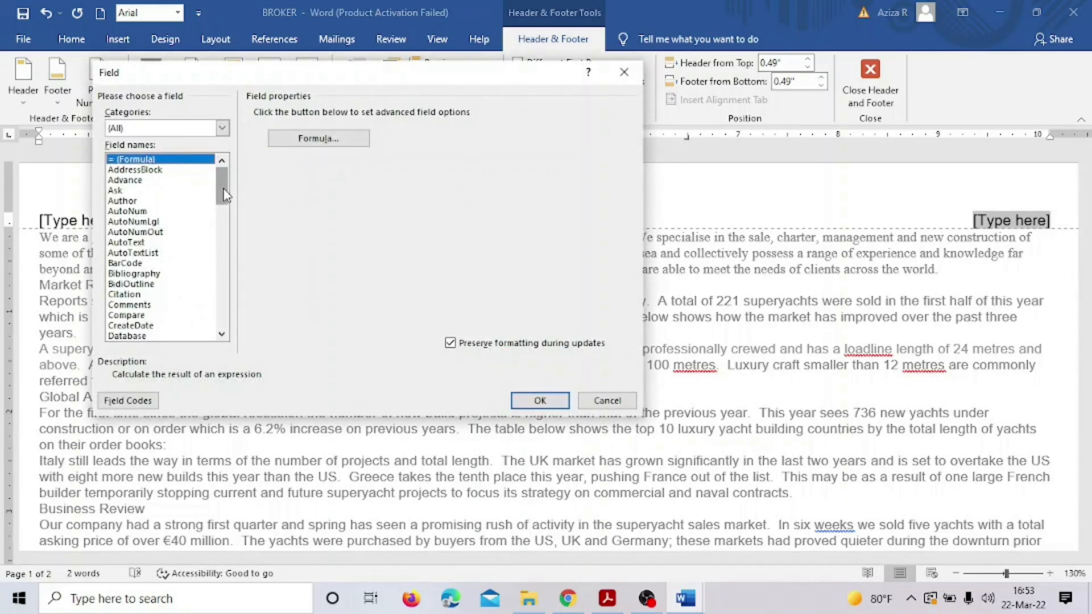
{"action": "left_click_drag", "start_coordinate": [224, 195], "coordinate": [223, 239]}
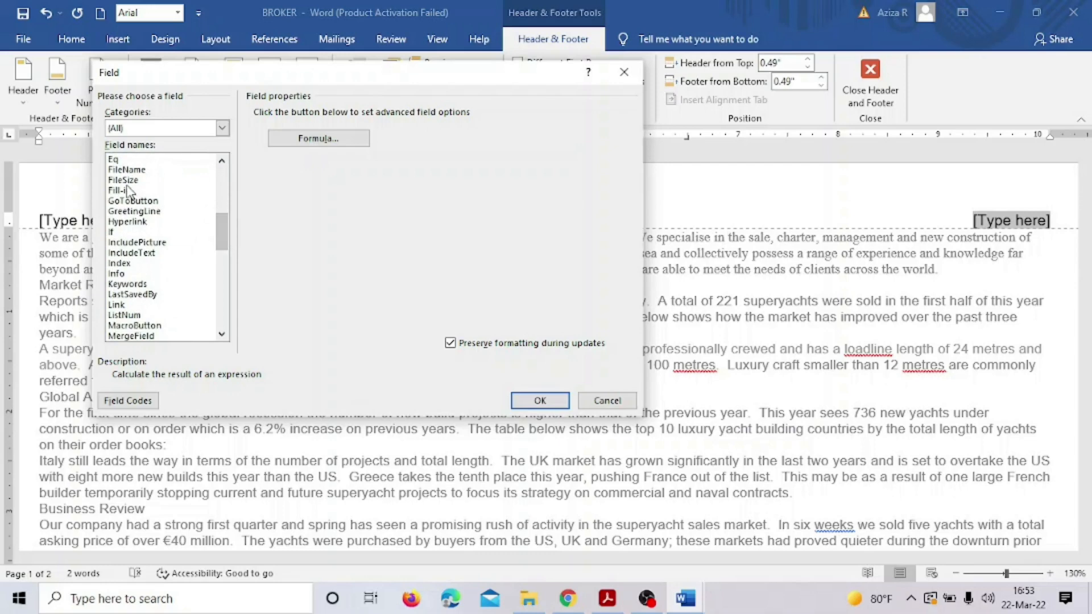
{"action": "double_click", "coordinate": [136, 170]}
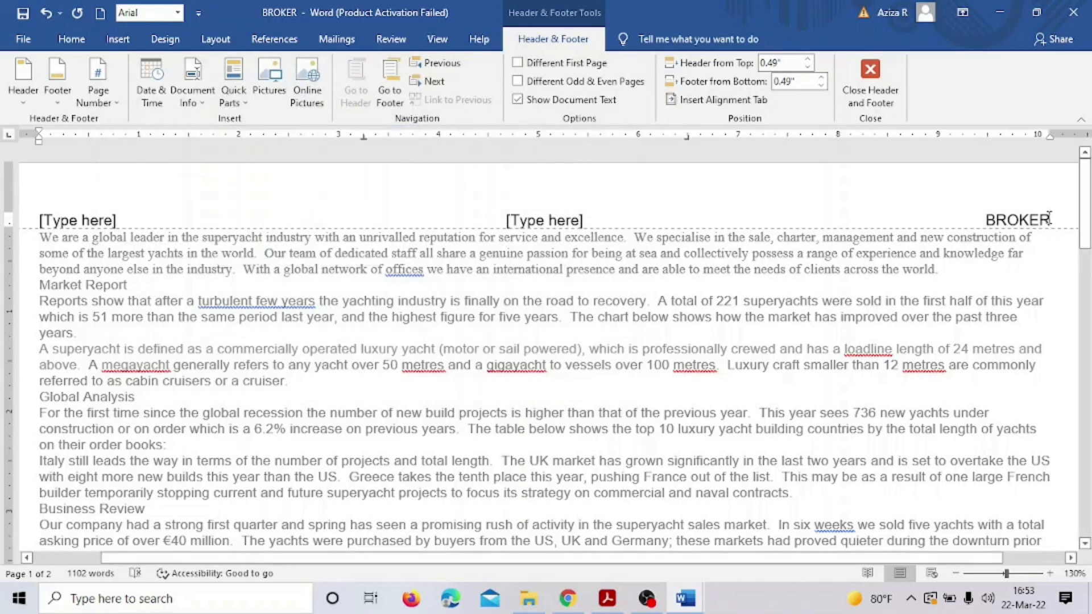
Replace the file name in the header with a FileName field that includes the path, and delete the middle header placeholder
{"action": "left_click_drag", "start_coordinate": [1049, 218], "coordinate": [987, 219]}
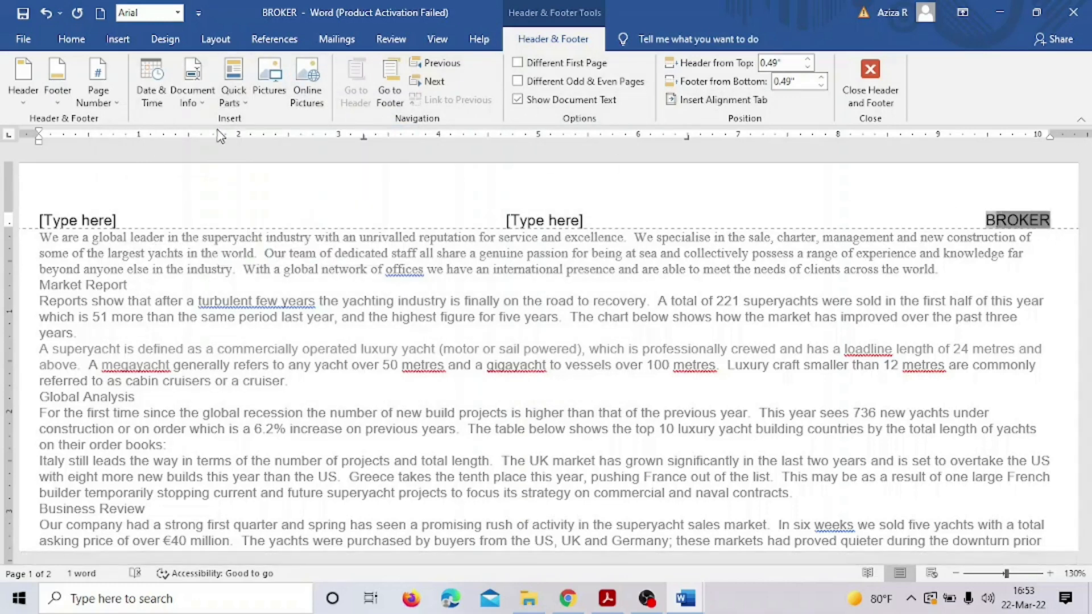
{"action": "left_click", "coordinate": [232, 101]}
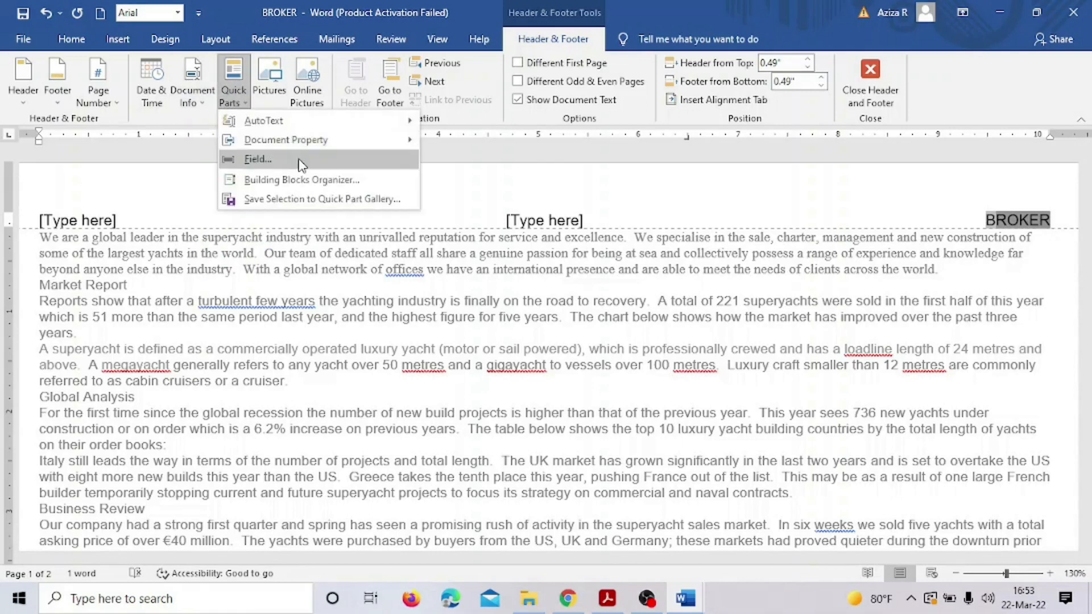
{"action": "left_click", "coordinate": [299, 163]}
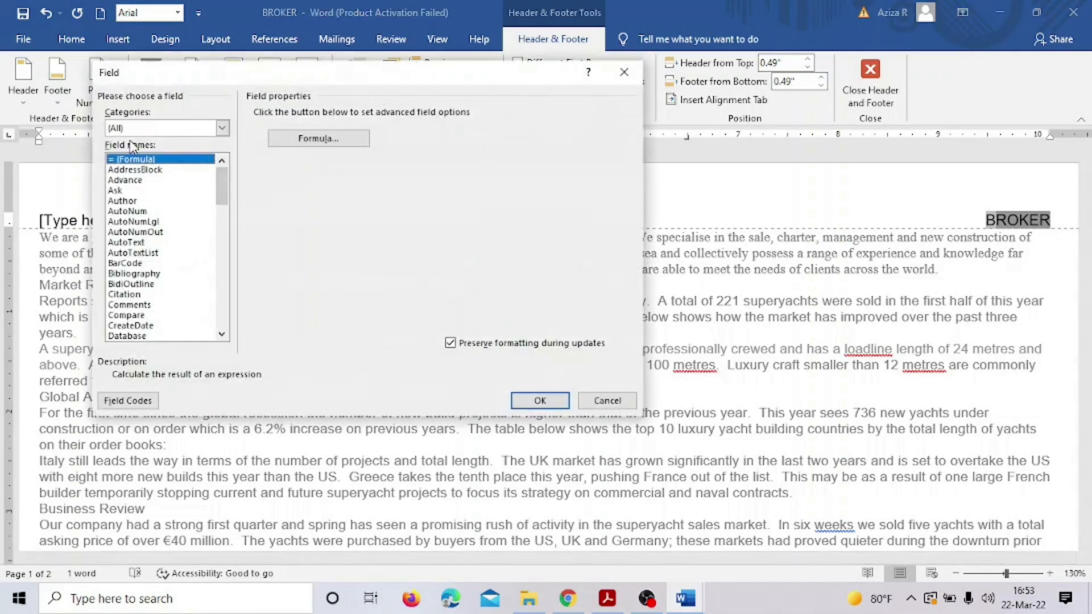
{"action": "scroll", "coordinate": [153, 262], "scroll_direction": "down", "scroll_amount": 8}
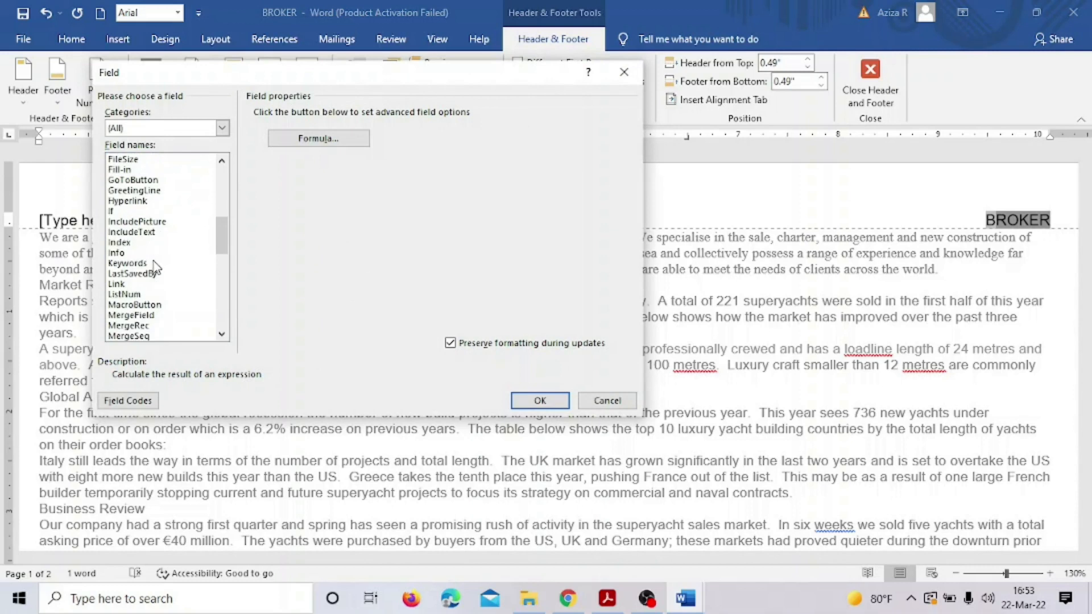
{"action": "scroll", "coordinate": [145, 264], "scroll_direction": "down", "scroll_amount": 4}
{"action": "scroll", "coordinate": [146, 267], "scroll_direction": "up", "scroll_amount": 7}
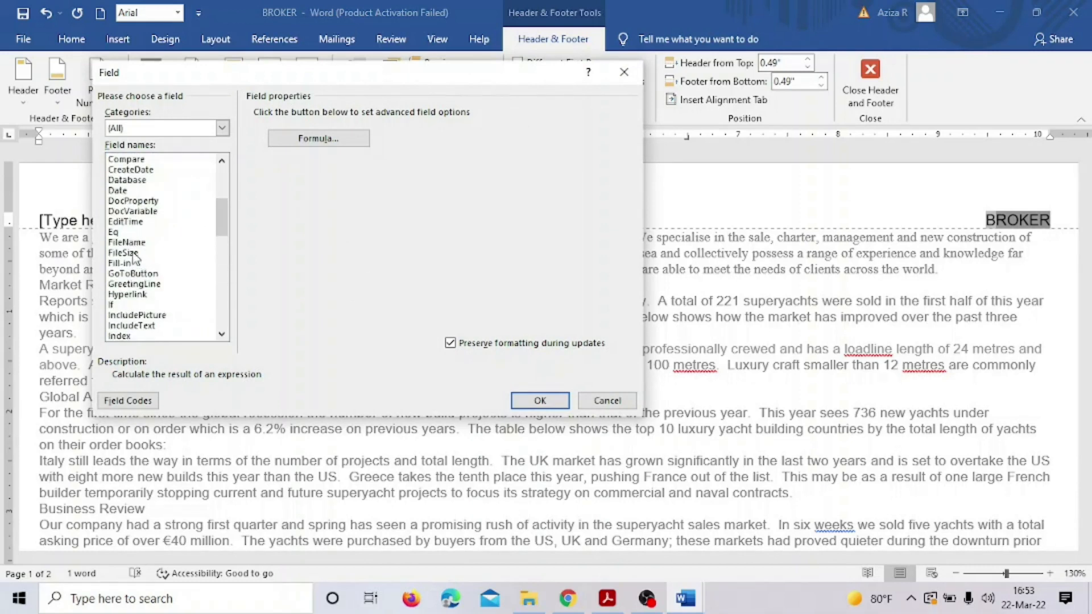
{"action": "left_click", "coordinate": [132, 243]}
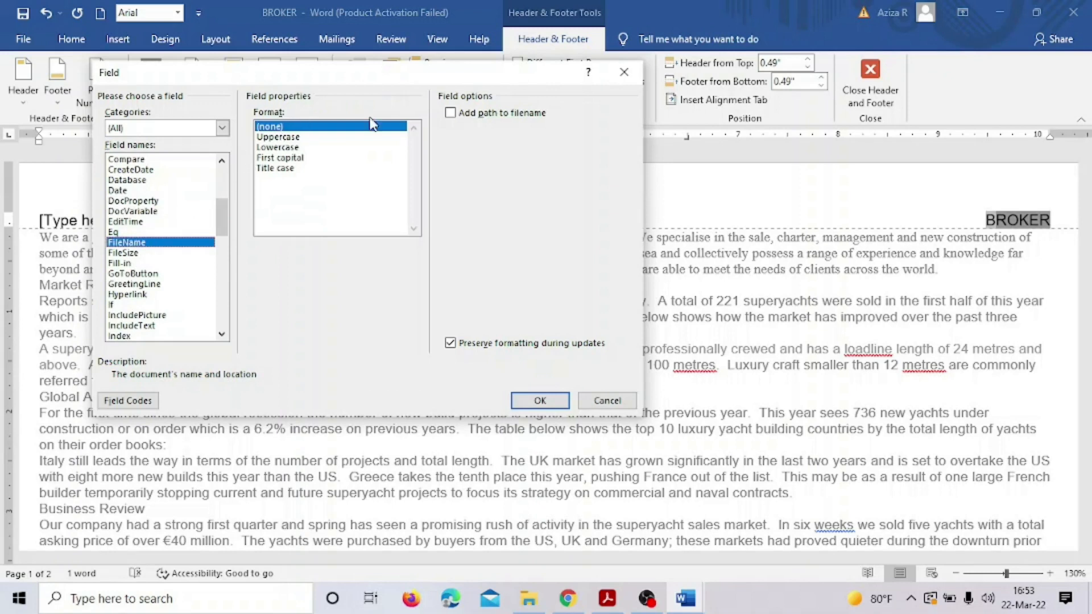
{"action": "left_click", "coordinate": [451, 114]}
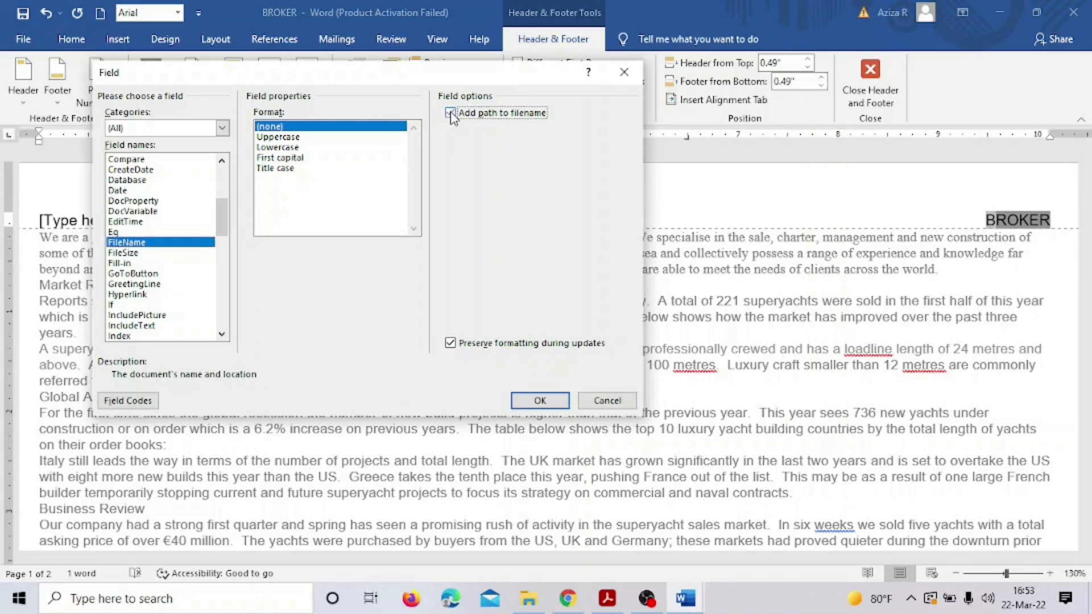
{"action": "left_click", "coordinate": [523, 401]}
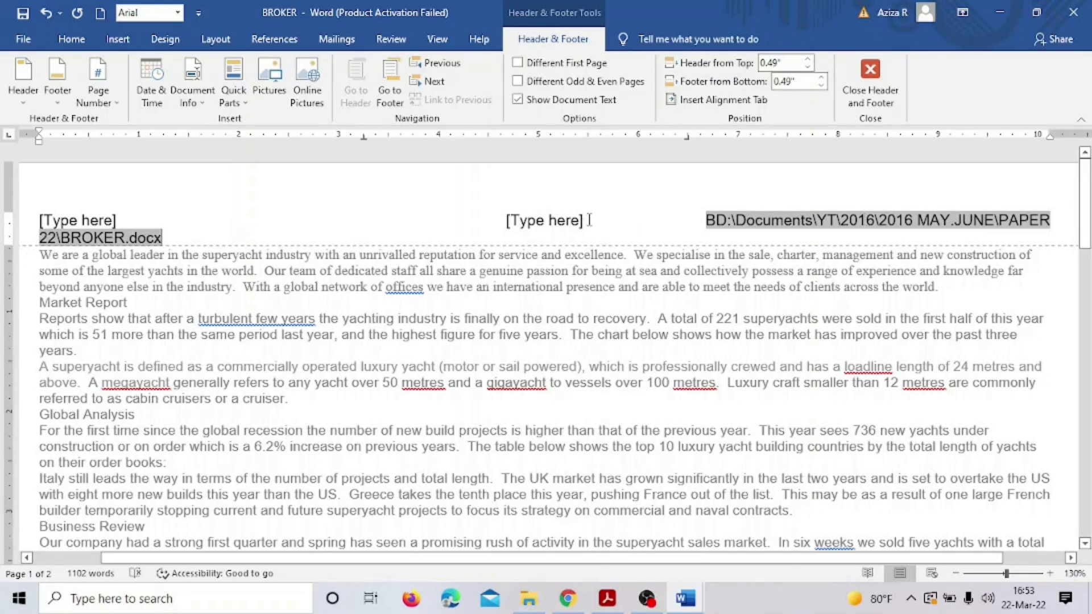
{"action": "left_click", "coordinate": [563, 219]}
{"action": "key", "text": "Delete"}
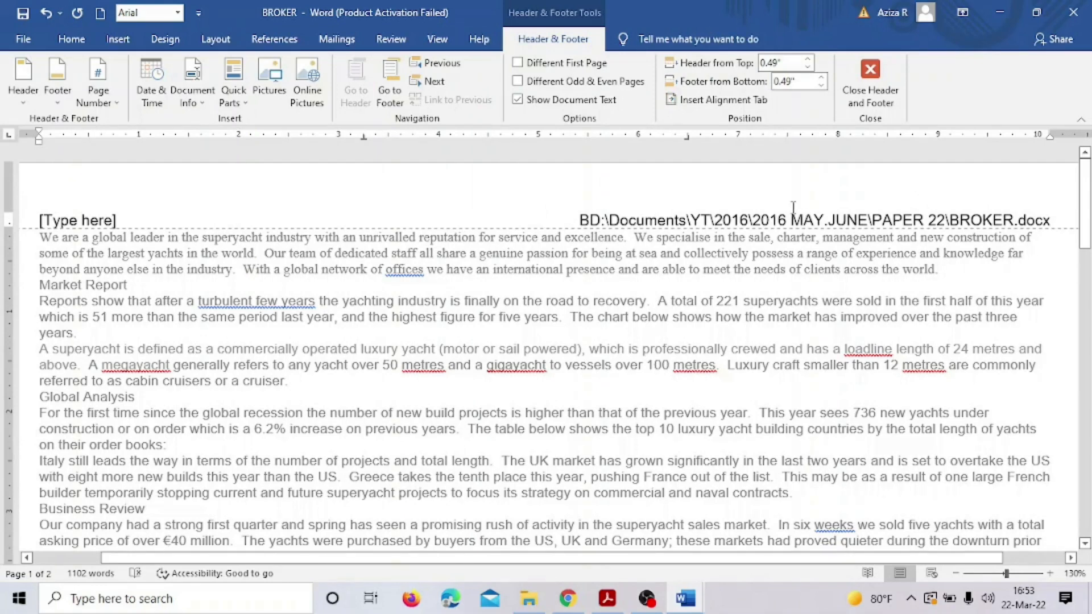
Switch to the exam paper in Acrobat Reader to reread question 3's header and footer requirements, and return to BROKER in Word
{"action": "left_click", "coordinate": [608, 599]}
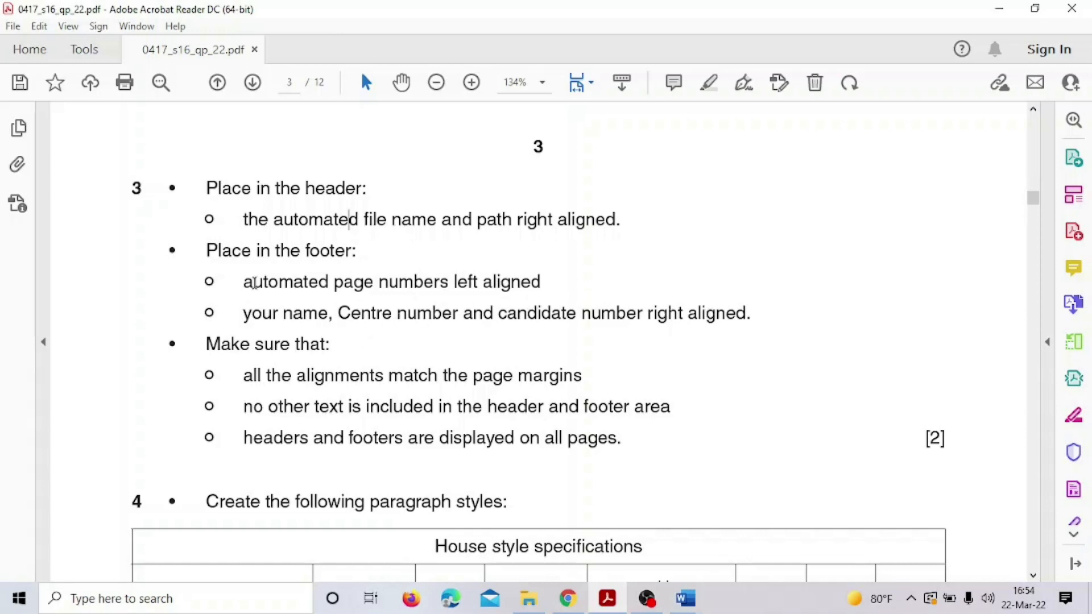
{"action": "left_click", "coordinate": [685, 599]}
{"action": "left_click", "coordinate": [742, 526]}
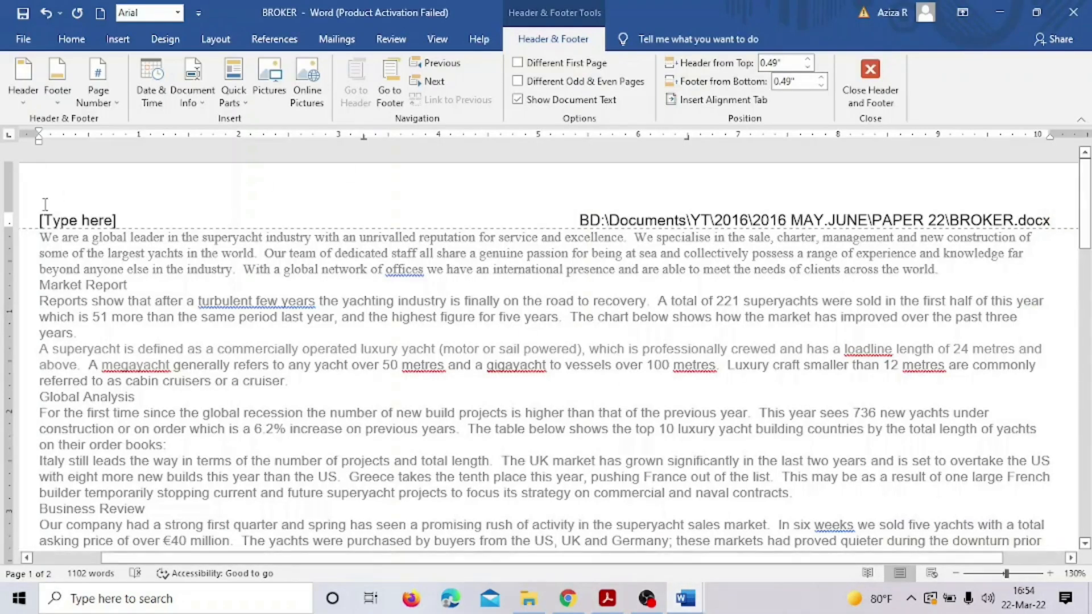
Delete the remaining left-hand header placeholder, save BROKER, and leave header editing
{"action": "left_click", "coordinate": [78, 216]}
{"action": "key", "text": "Delete"}
{"action": "left_click", "coordinate": [32, 13]}
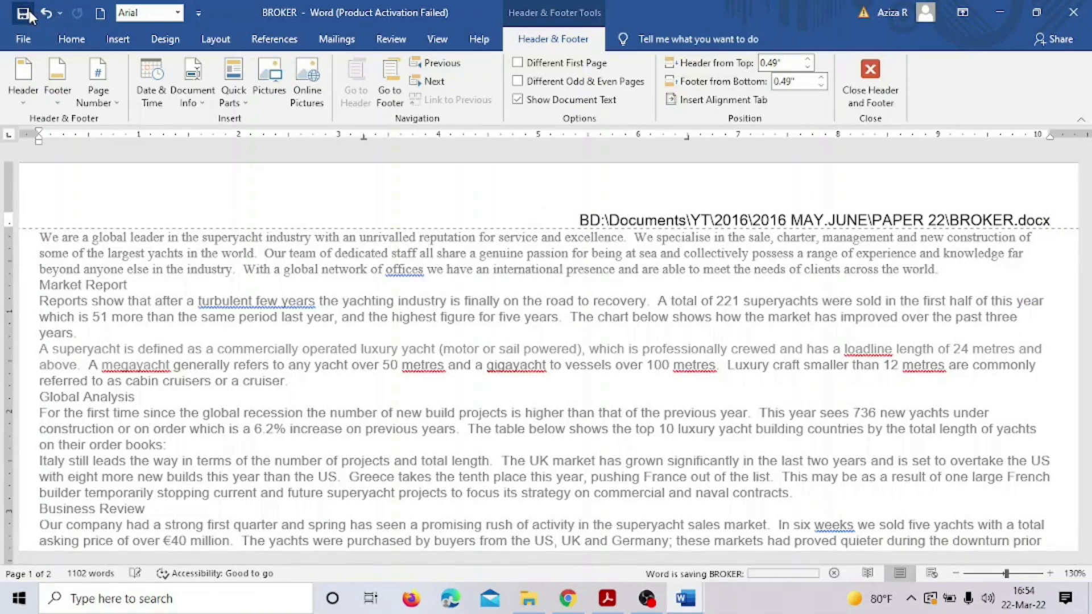
{"action": "double_click", "coordinate": [644, 424]}
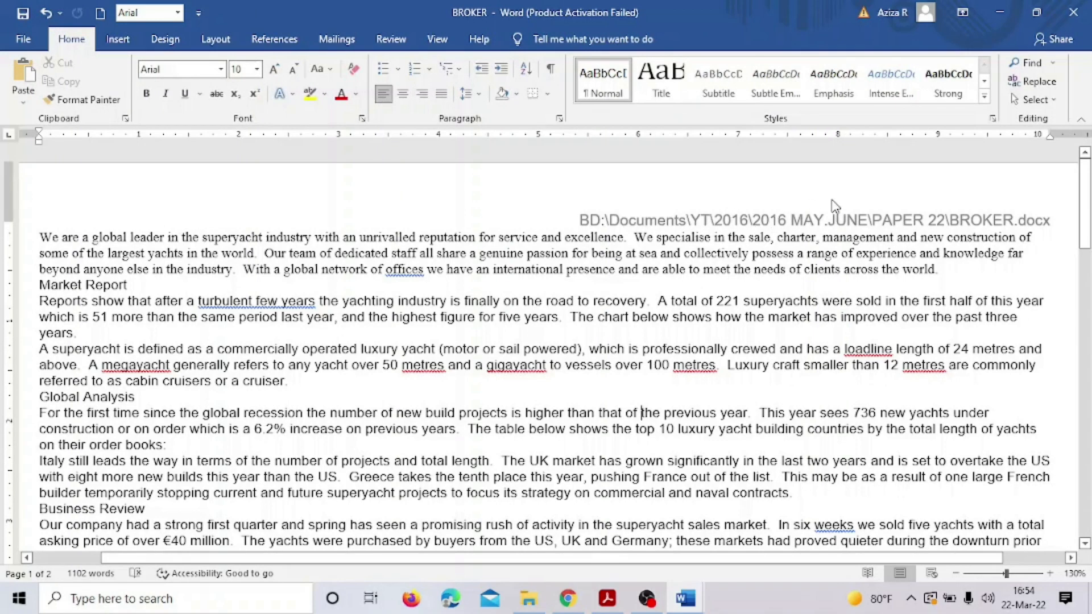
Check the header on page 2 and start adding a footer to BROKER
{"action": "scroll", "coordinate": [580, 406], "scroll_direction": "down", "scroll_amount": 15}
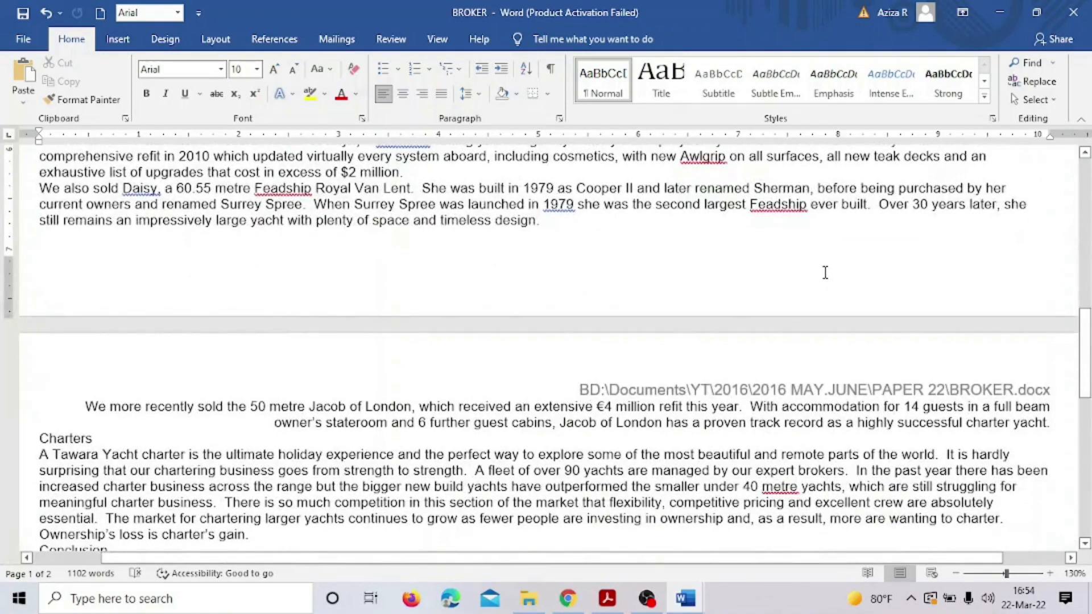
{"action": "left_click", "coordinate": [118, 39]}
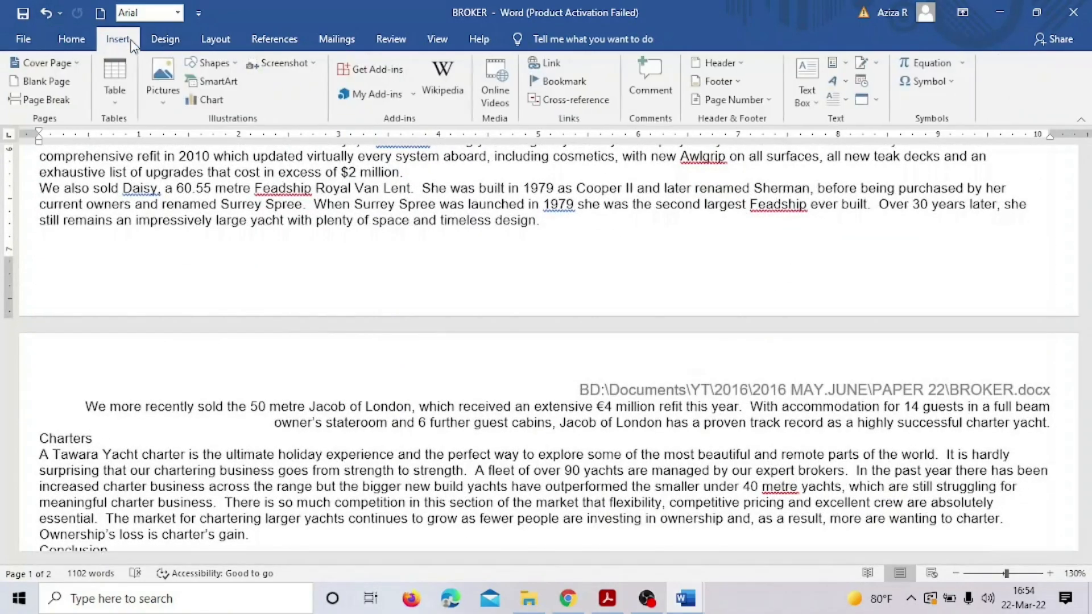
Insert the built-in Blank (Three Columns) footer into the document
{"action": "left_click", "coordinate": [739, 84]}
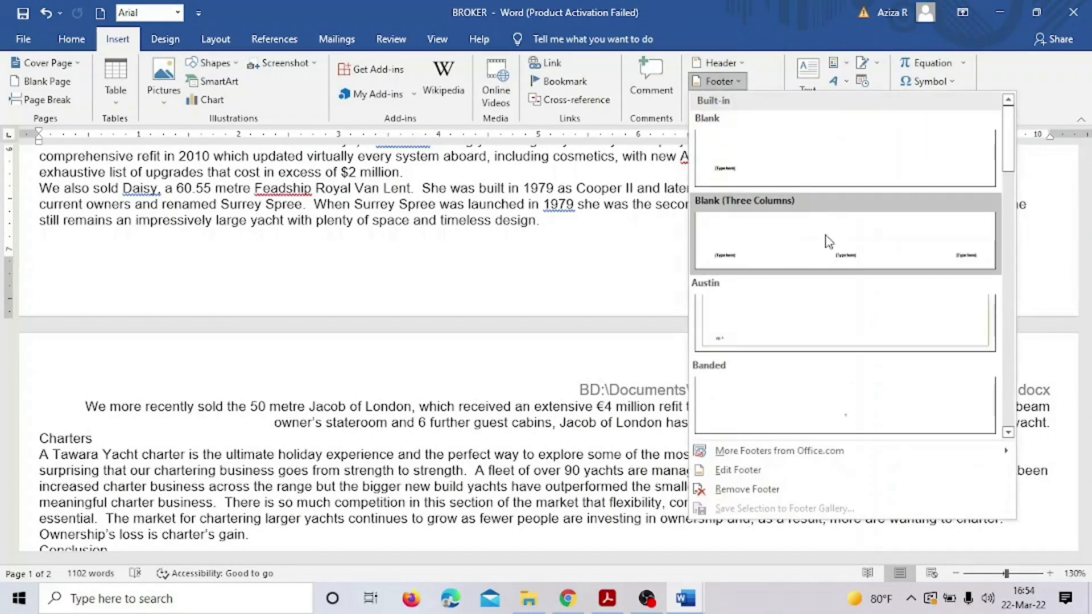
{"action": "left_click", "coordinate": [828, 242]}
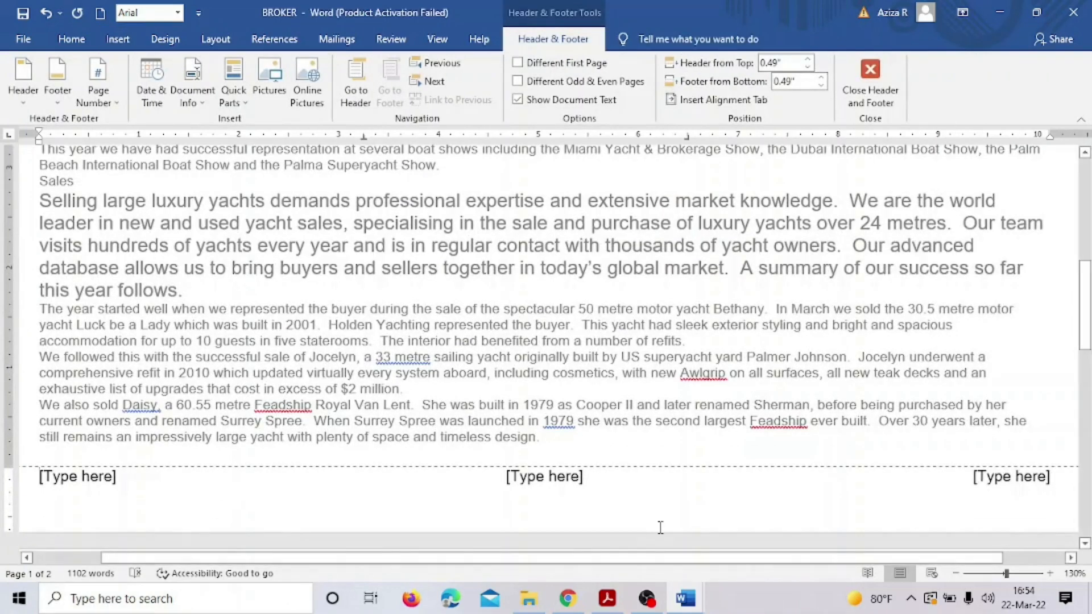
Switch to the exam paper in Acrobat Reader, review question 3's footer alignment requirements, and return to the Word document
{"action": "left_click", "coordinate": [617, 604]}
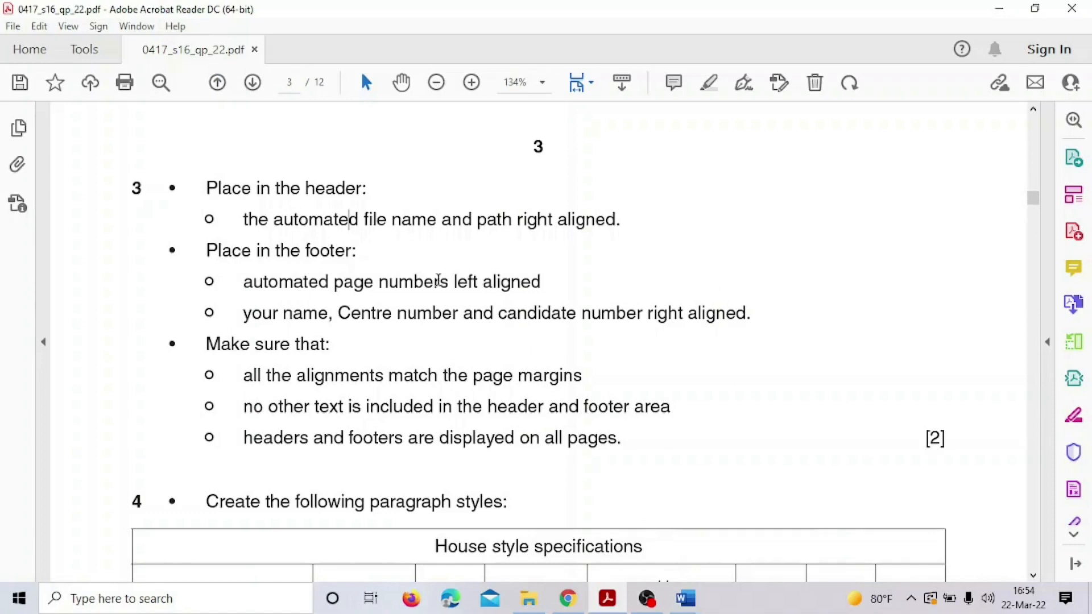
{"action": "left_click_drag", "start_coordinate": [454, 282], "coordinate": [541, 282]}
{"action": "left_click_drag", "start_coordinate": [334, 282], "coordinate": [448, 282]}
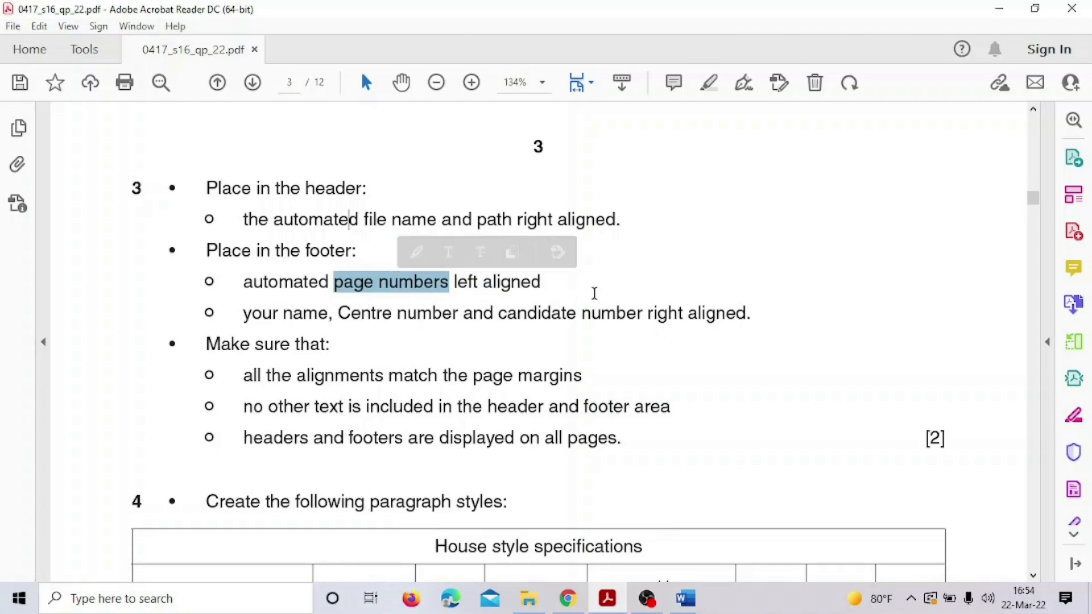
{"action": "left_click_drag", "start_coordinate": [656, 313], "coordinate": [690, 314]}
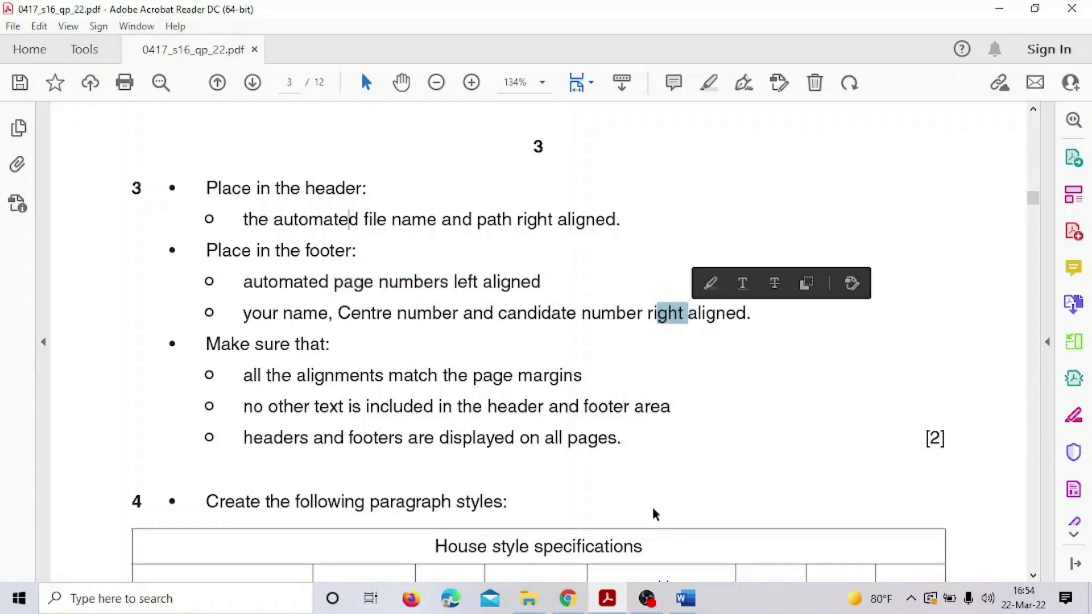
{"action": "left_click", "coordinate": [729, 608]}
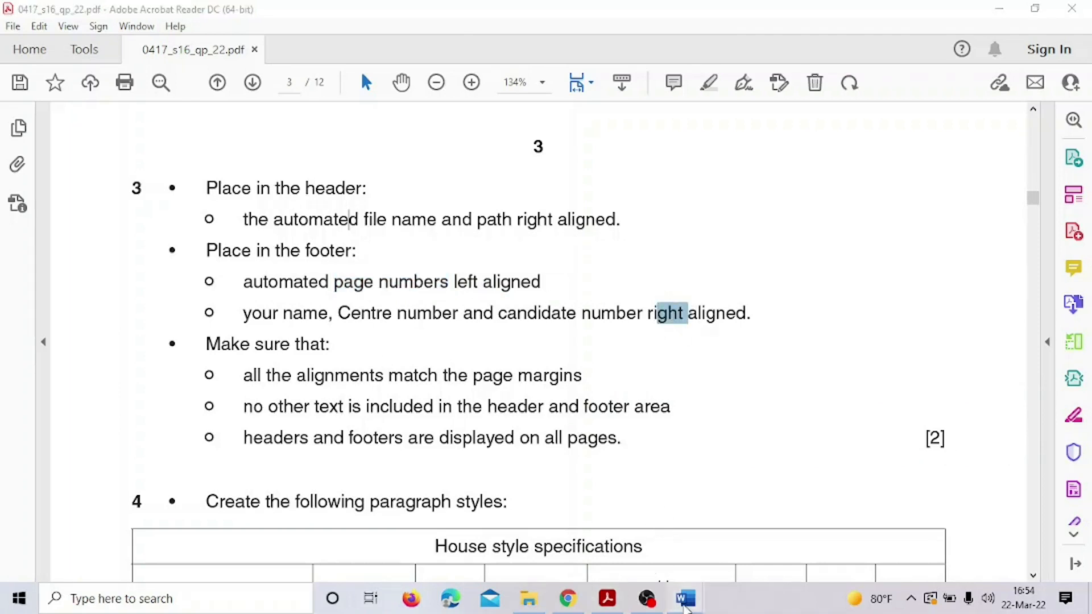
{"action": "mouse_move", "coordinate": [685, 608]}
{"action": "left_click", "coordinate": [776, 551]}
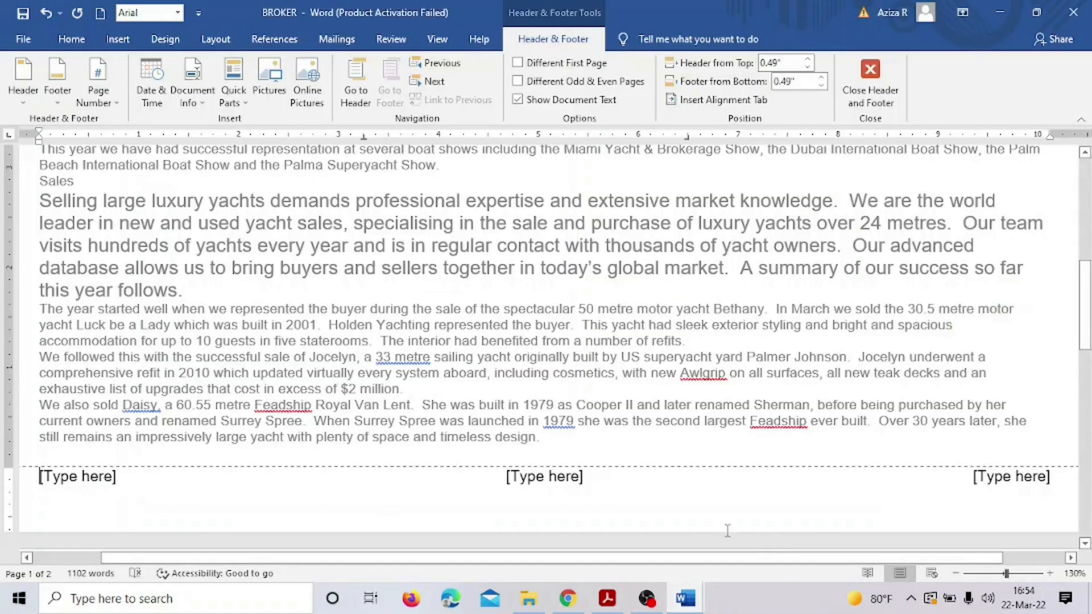
Replace the left-aligned footer placeholder with an automatic Page field in the 1, 2, 3 format
{"action": "left_click", "coordinate": [92, 478]}
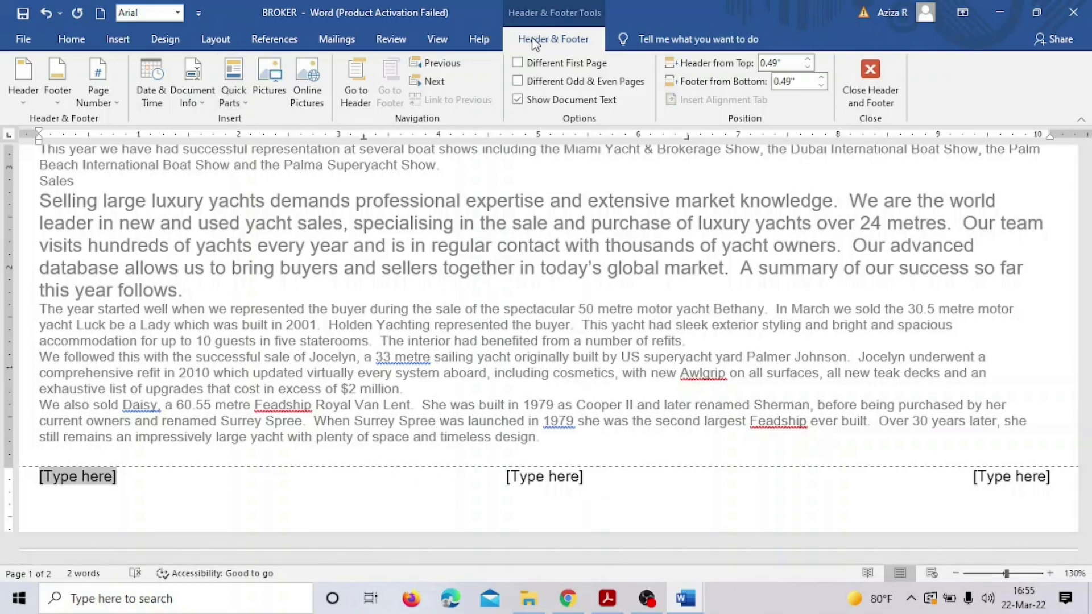
{"action": "left_click", "coordinate": [244, 106]}
{"action": "left_click", "coordinate": [259, 157]}
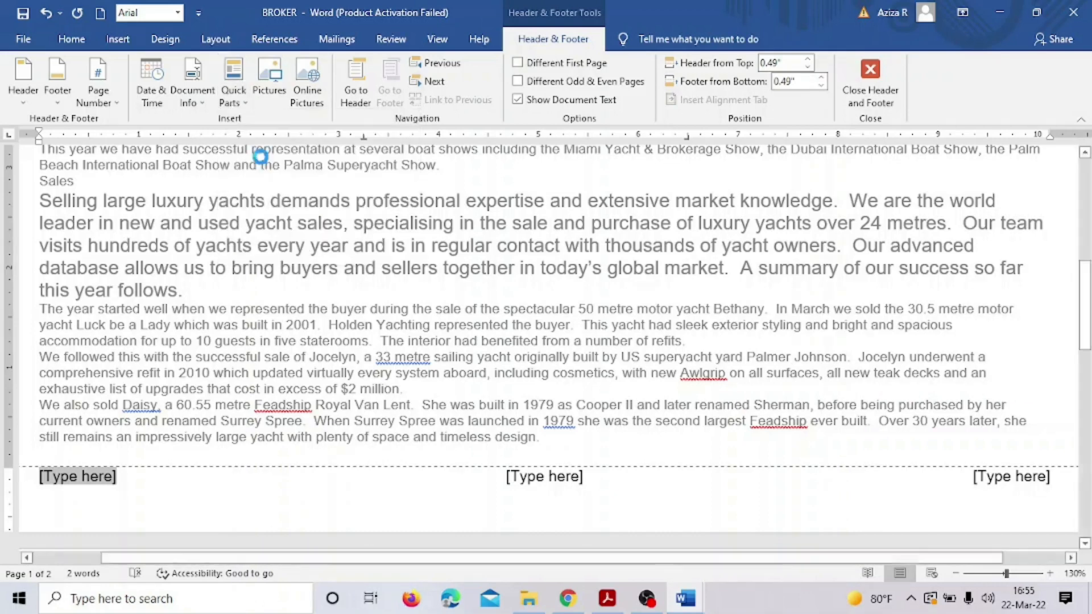
{"action": "left_click_drag", "start_coordinate": [220, 177], "coordinate": [240, 259]}
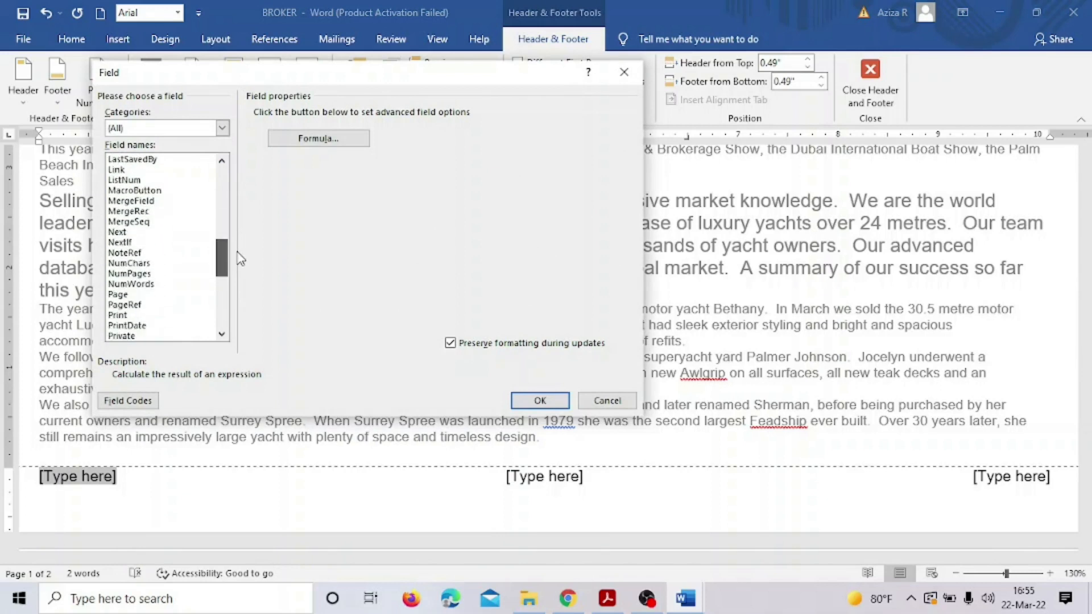
{"action": "left_click", "coordinate": [128, 294]}
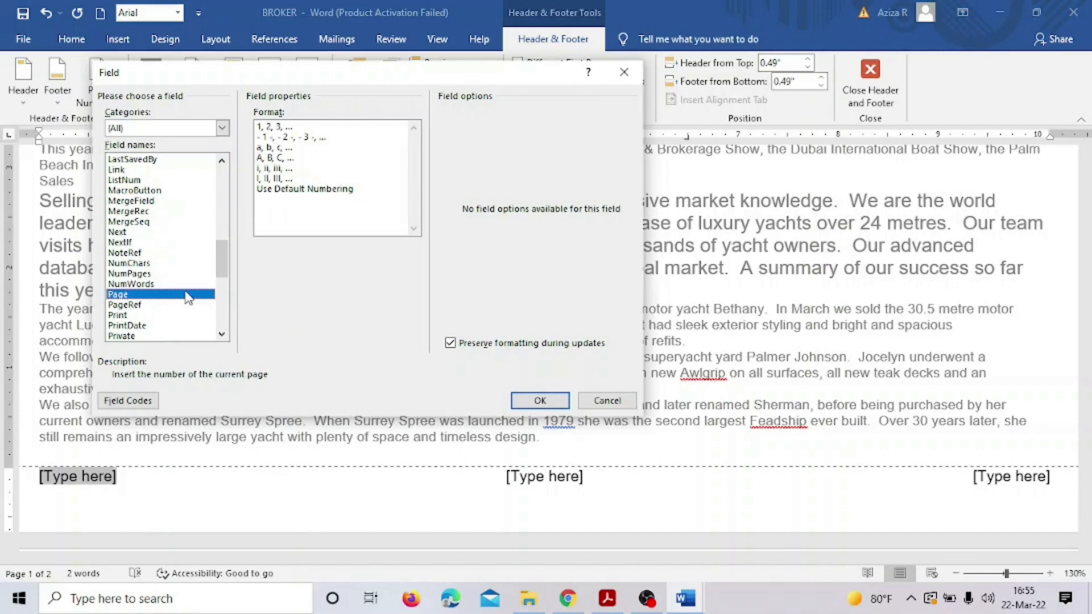
{"action": "left_click", "coordinate": [274, 128]}
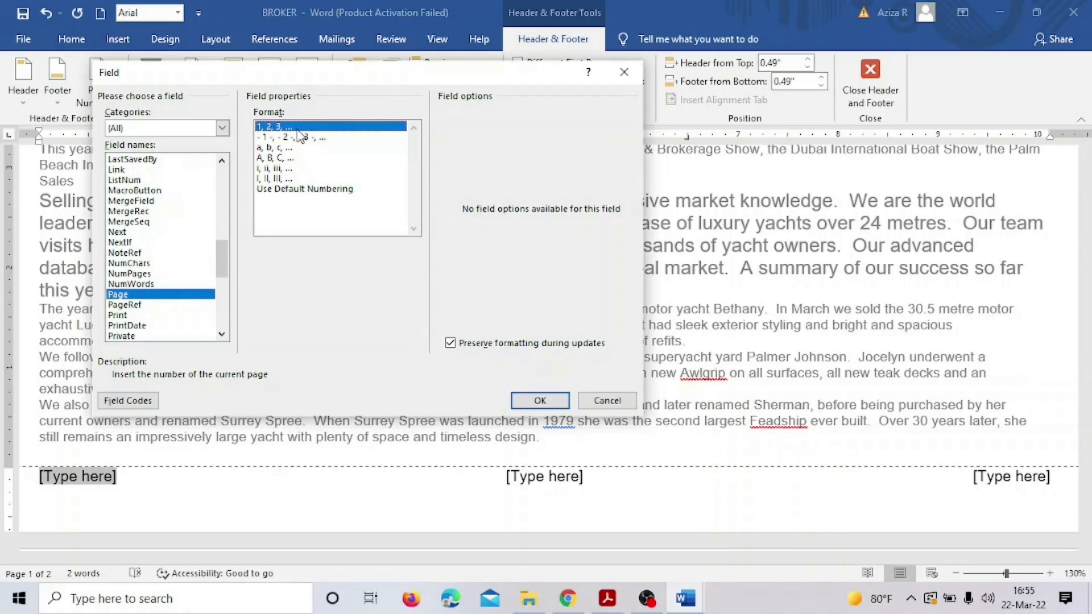
{"action": "left_click", "coordinate": [543, 402]}
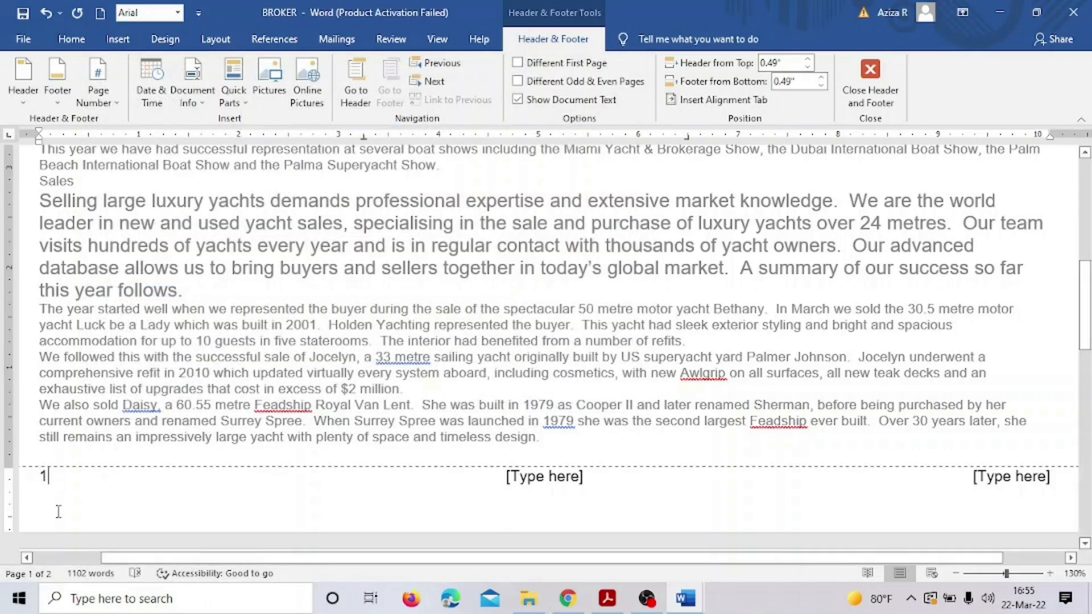
Delete the centre placeholder text from the footer of the first page
{"action": "scroll", "coordinate": [78, 505], "scroll_direction": "down", "scroll_amount": 10}
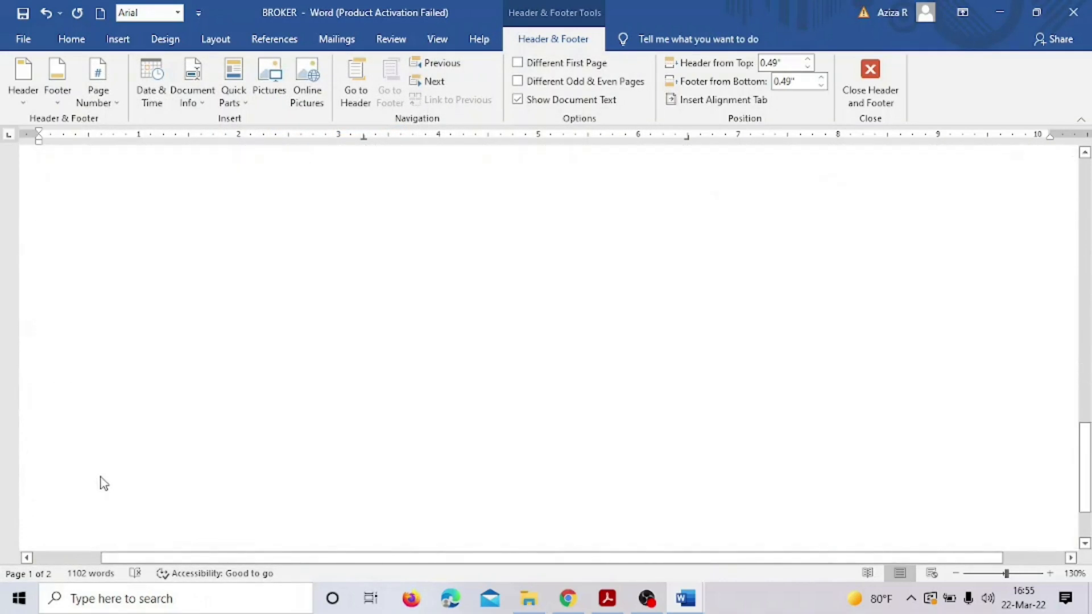
{"action": "scroll", "coordinate": [101, 477], "scroll_direction": "down", "scroll_amount": 1}
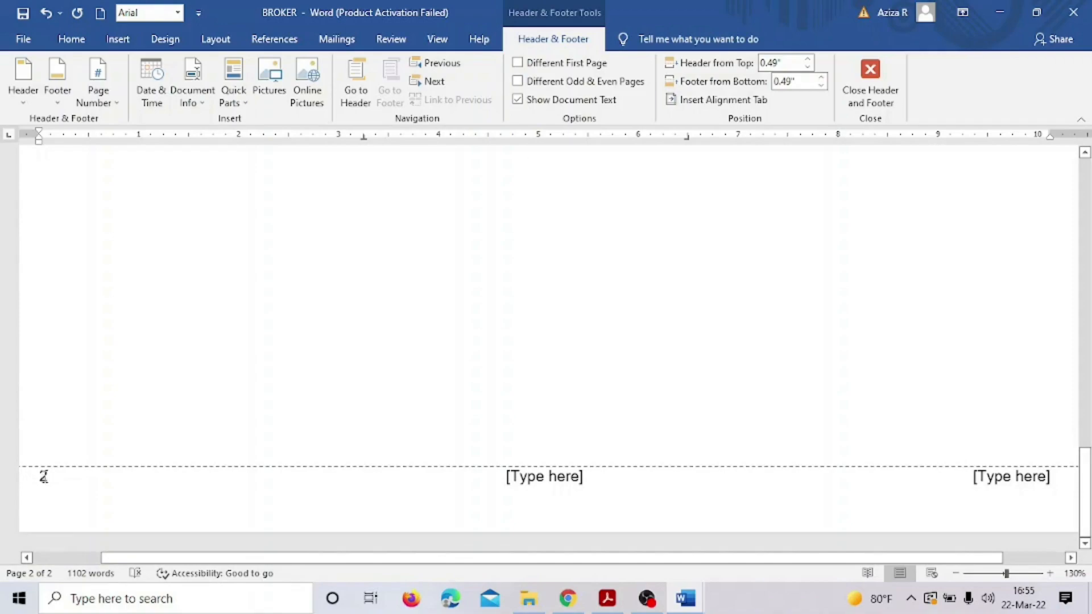
{"action": "scroll", "coordinate": [369, 468], "scroll_direction": "up", "scroll_amount": 10}
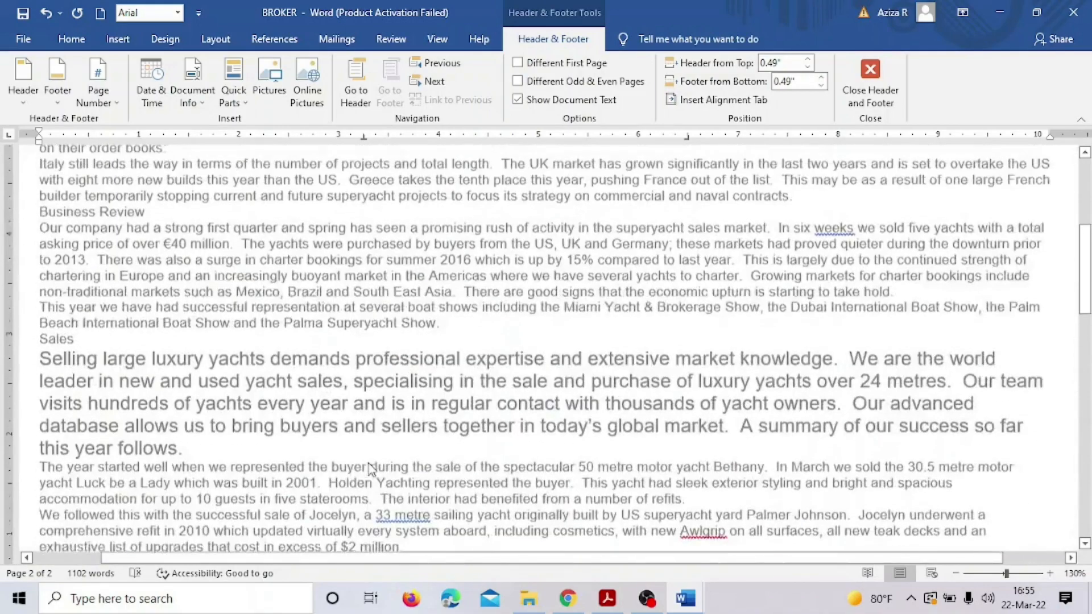
{"action": "scroll", "coordinate": [371, 468], "scroll_direction": "down", "scroll_amount": 10}
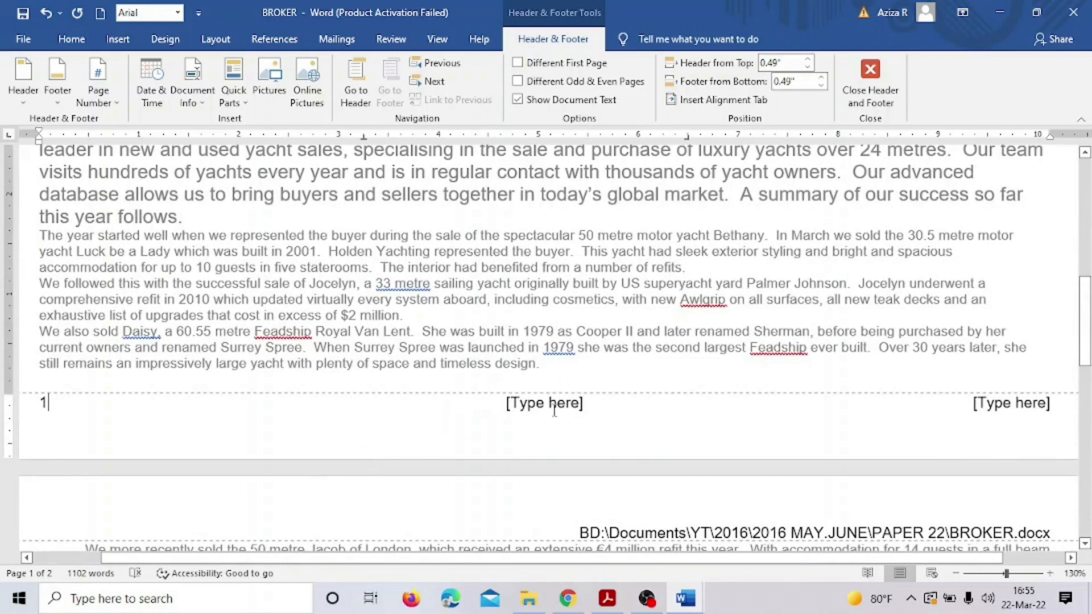
{"action": "left_click", "coordinate": [536, 407]}
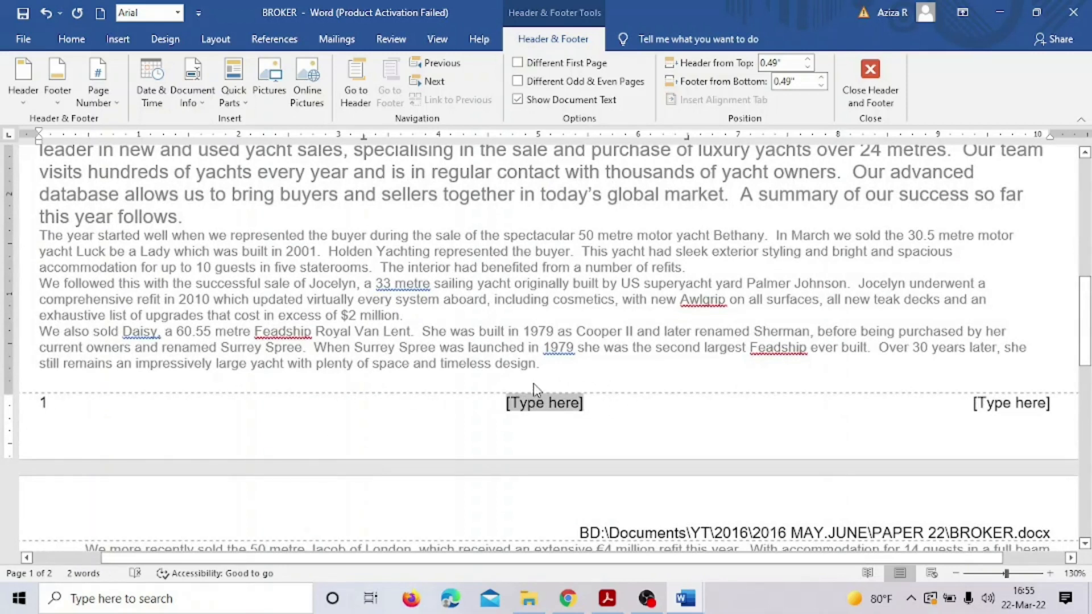
{"action": "key", "text": "Delete"}
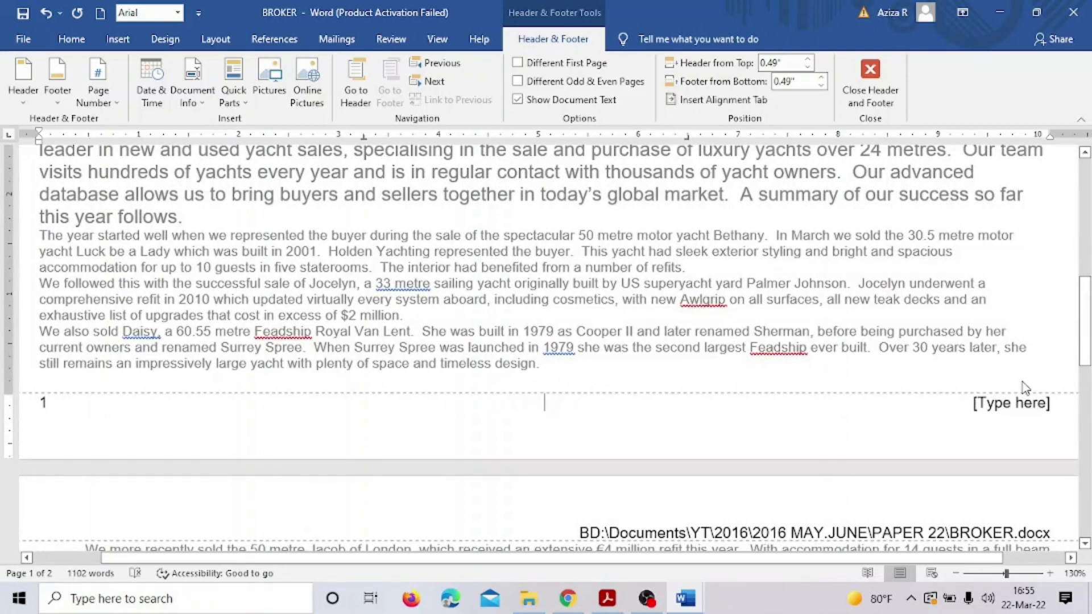
Replace the right-aligned footer placeholder with the candidate's name, Centre number and candidate number, separated by commas, then close the footer and save the document
{"action": "left_click", "coordinate": [1008, 405]}
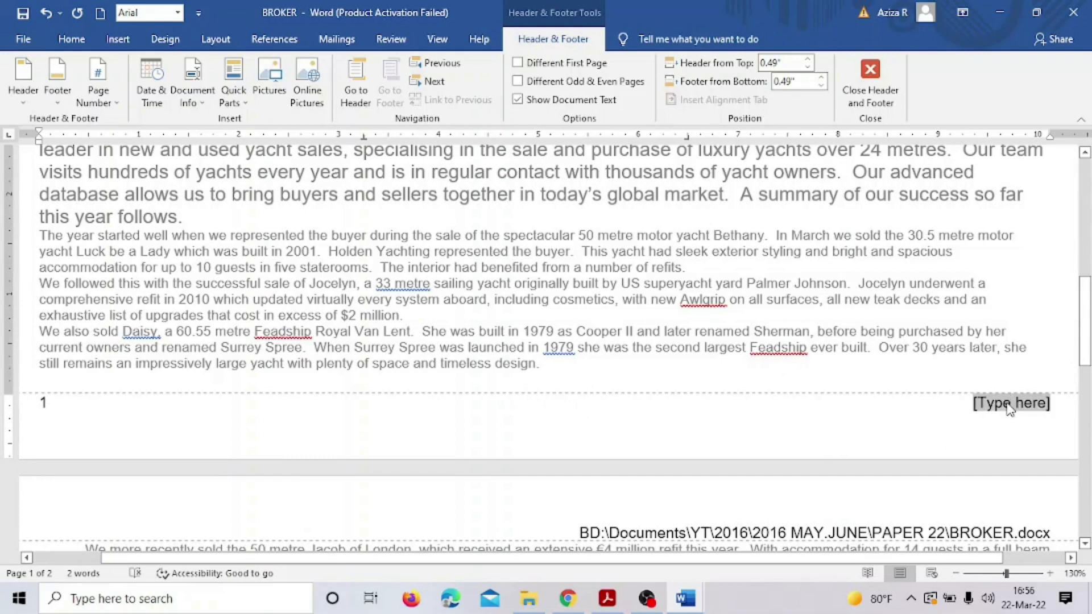
{"action": "type", "text": "SHAU"}
{"action": "key", "text": "BackSpace"}
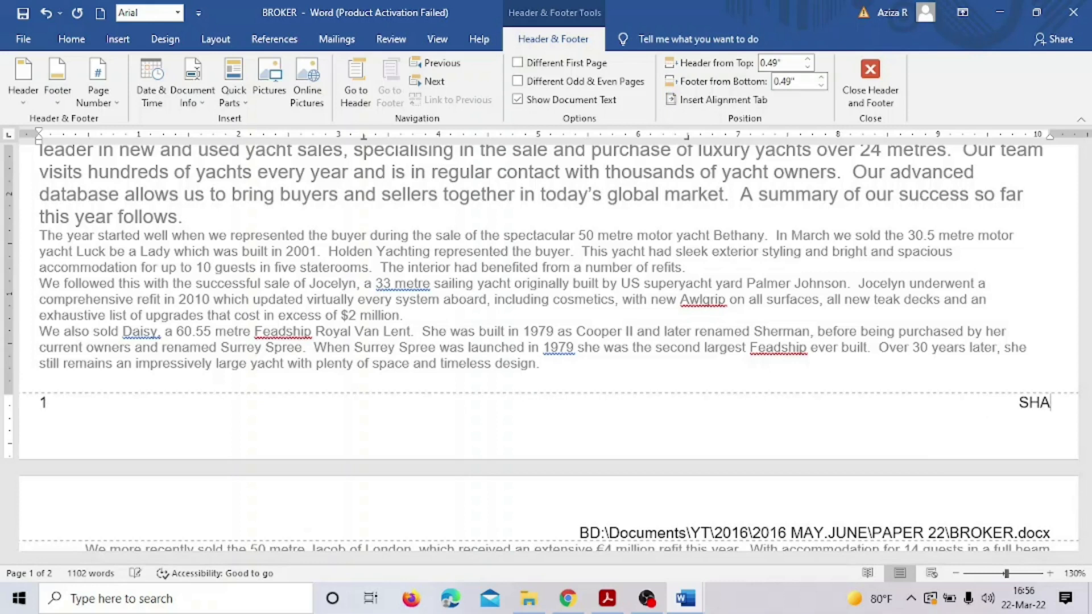
{"action": "type", "text": "ILJA,"}
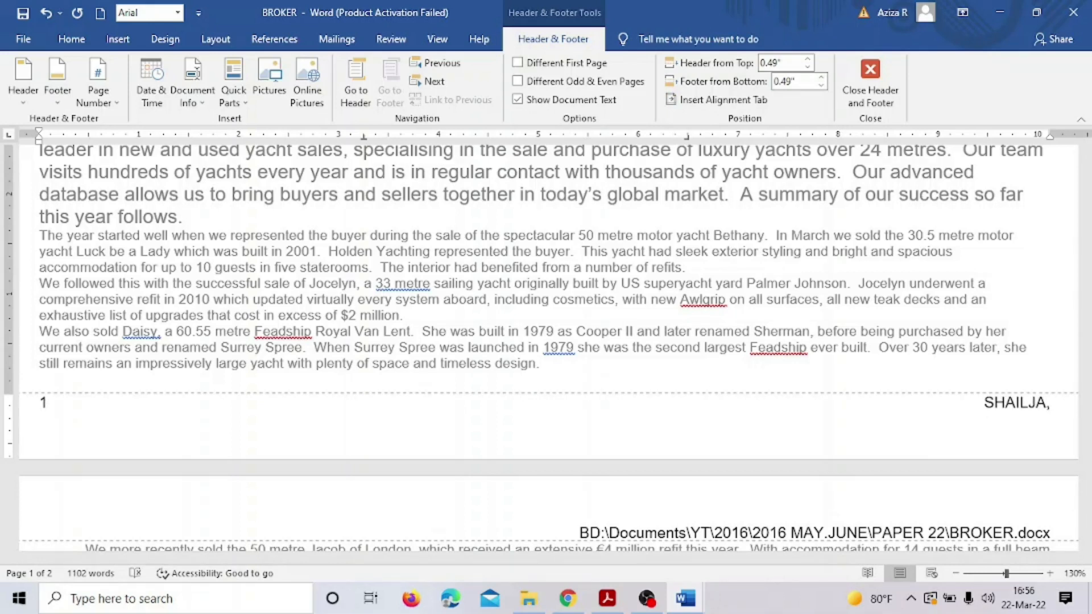
{"action": "type", "text": "  CE"}
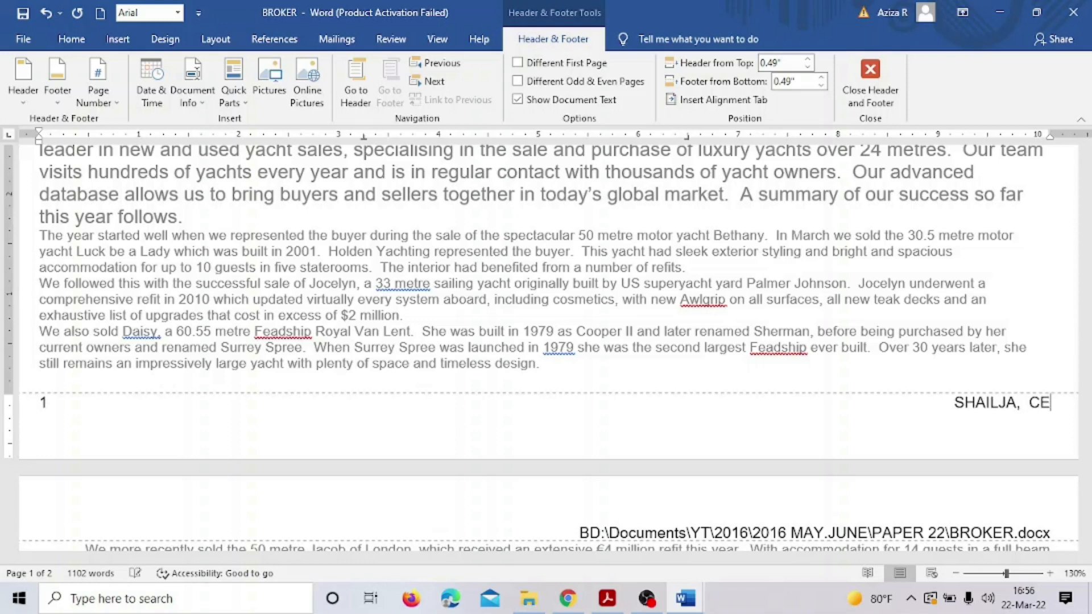
{"action": "type", "text": "NTRE12"}
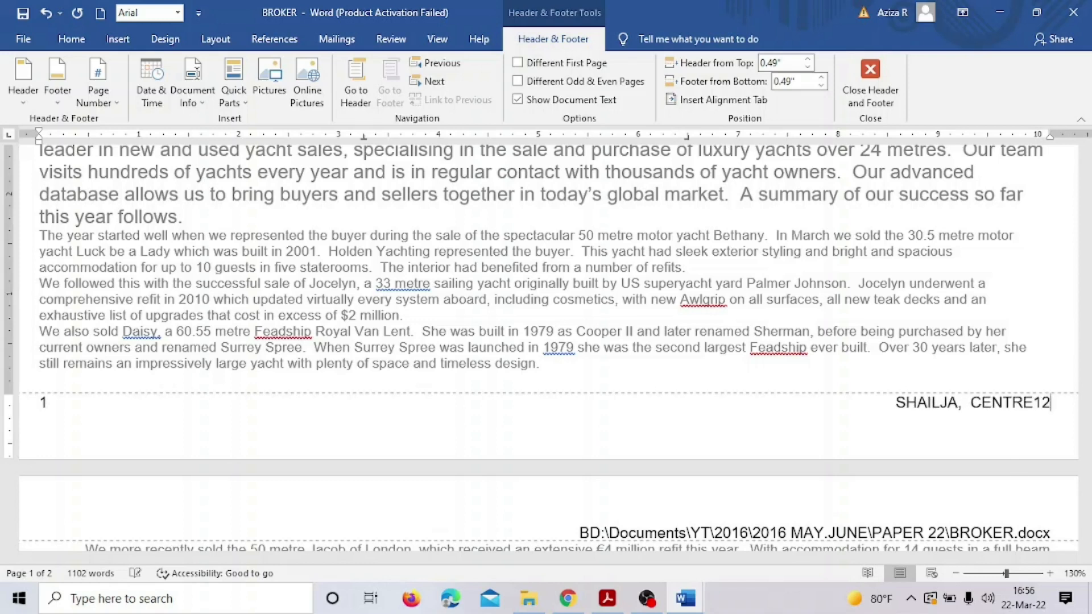
{"action": "type", "text": "3,  SHI"}
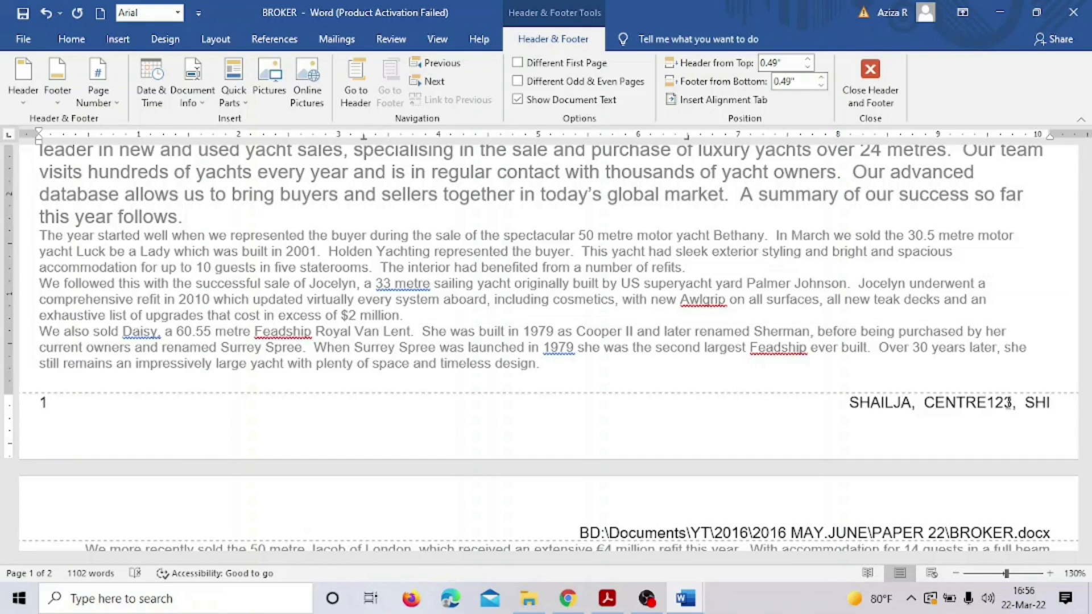
{"action": "key", "text": "BackSpace"}
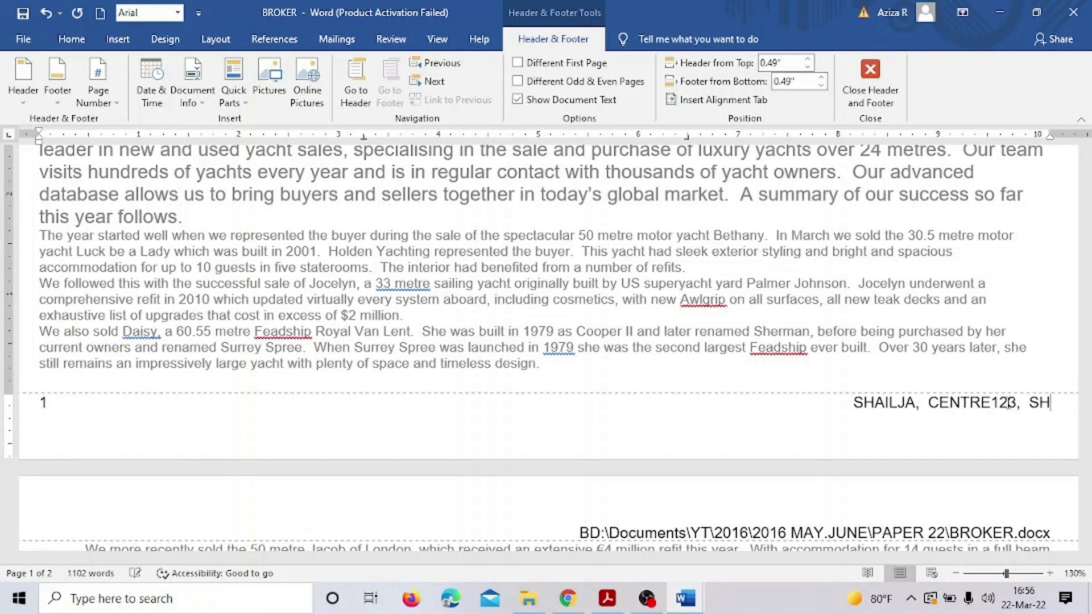
{"action": "type", "text": "AIL"}
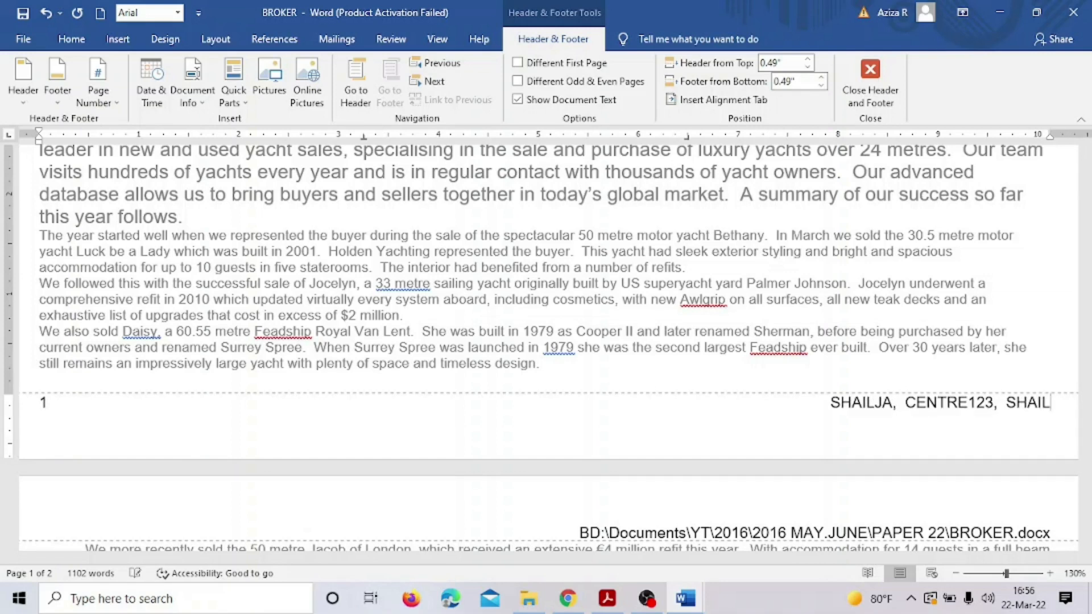
{"action": "type", "text": "JA123"}
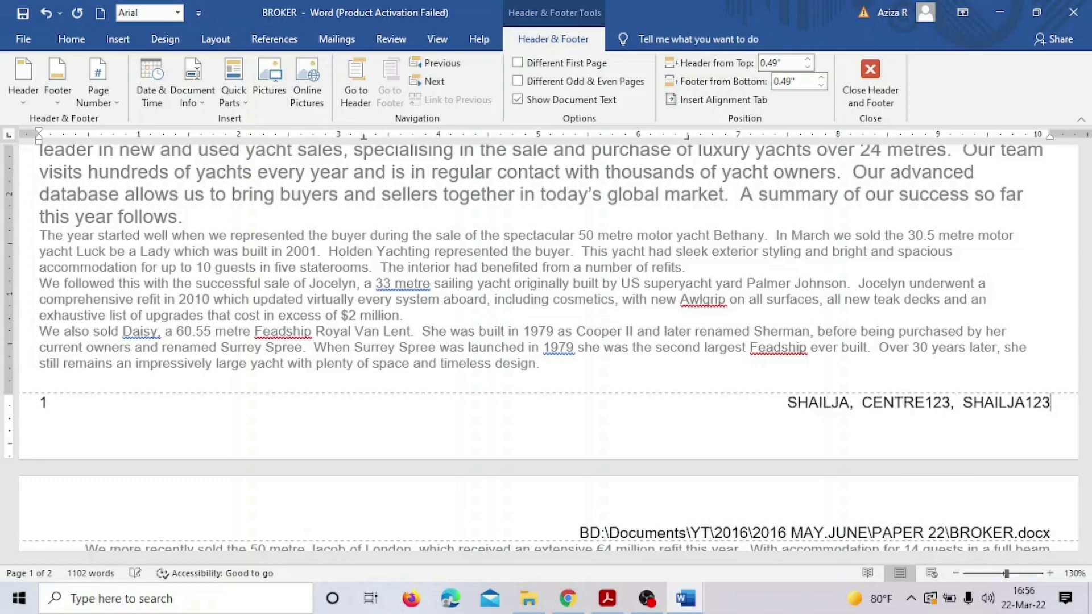
{"action": "double_click", "coordinate": [829, 316]}
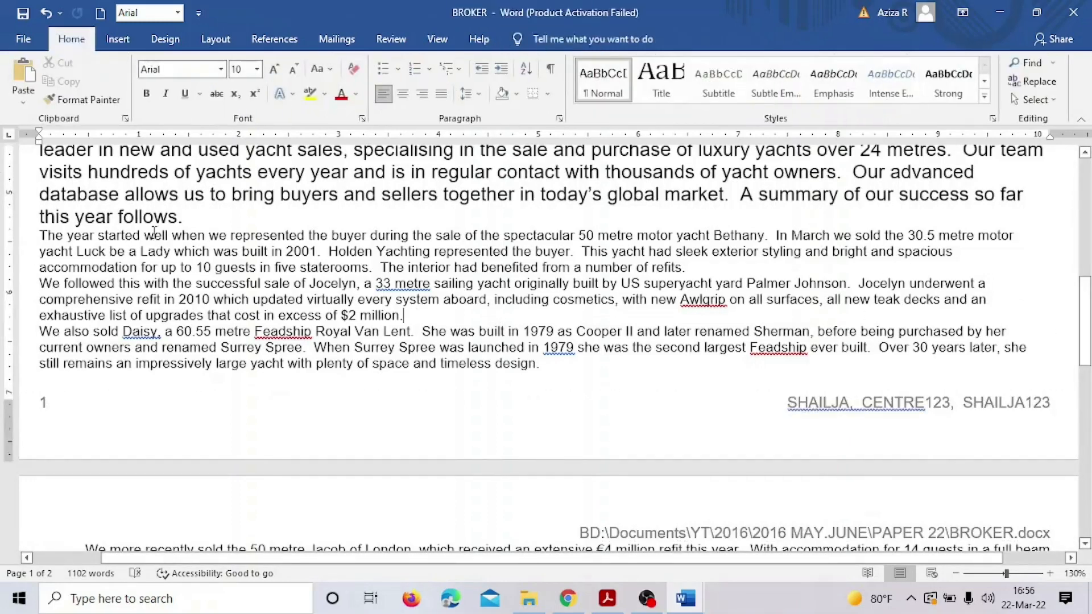
{"action": "left_click", "coordinate": [22, 13]}
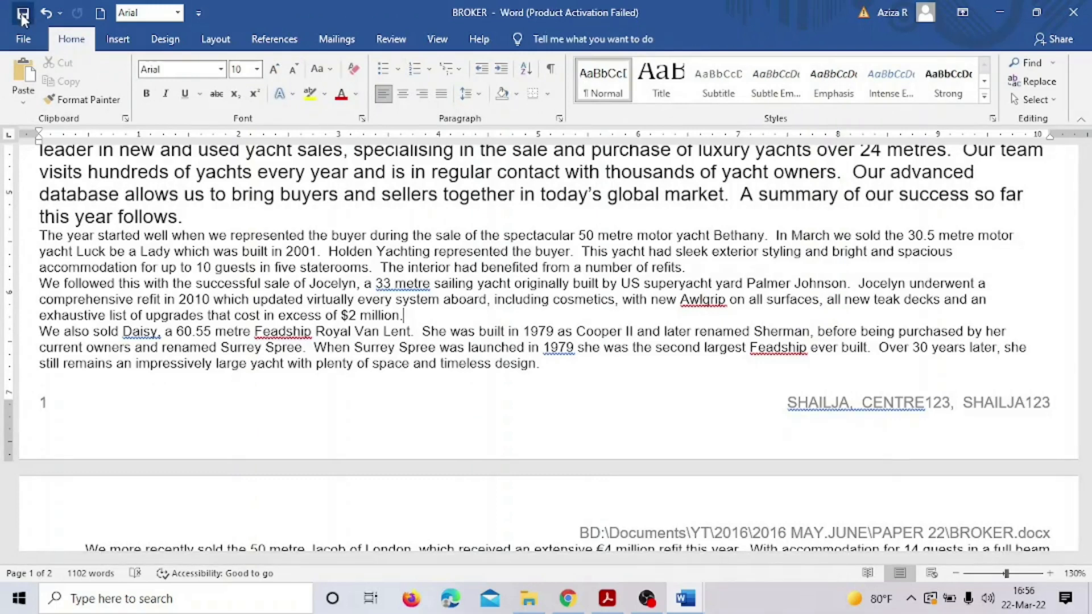
Switch to the exam paper in Acrobat Reader and highlight all of question 3's header and footer instructions
{"action": "left_click", "coordinate": [618, 607]}
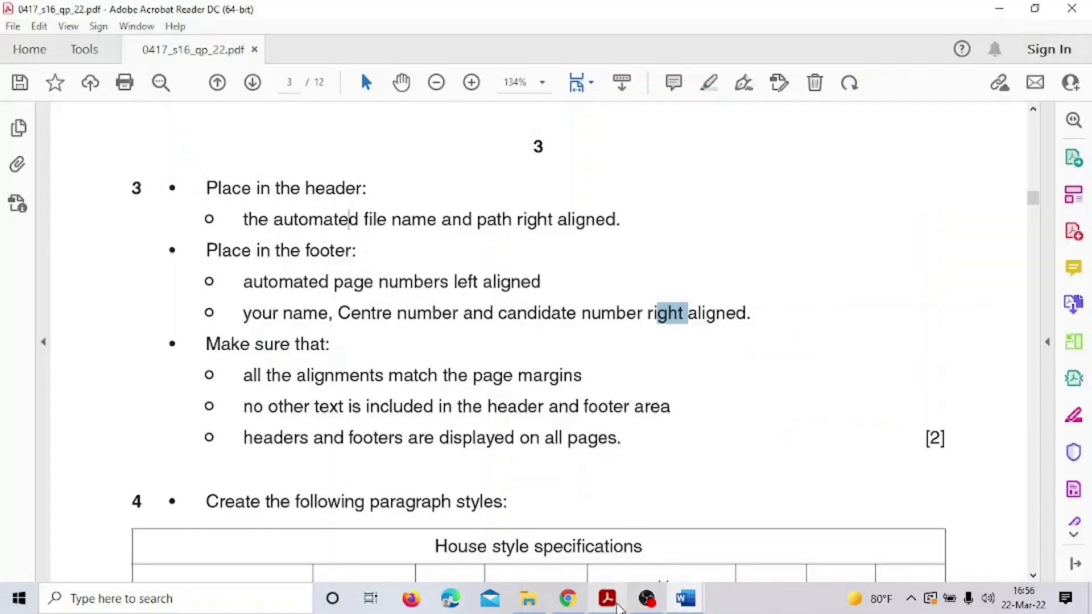
{"action": "left_click_drag", "start_coordinate": [134, 188], "coordinate": [746, 291]}
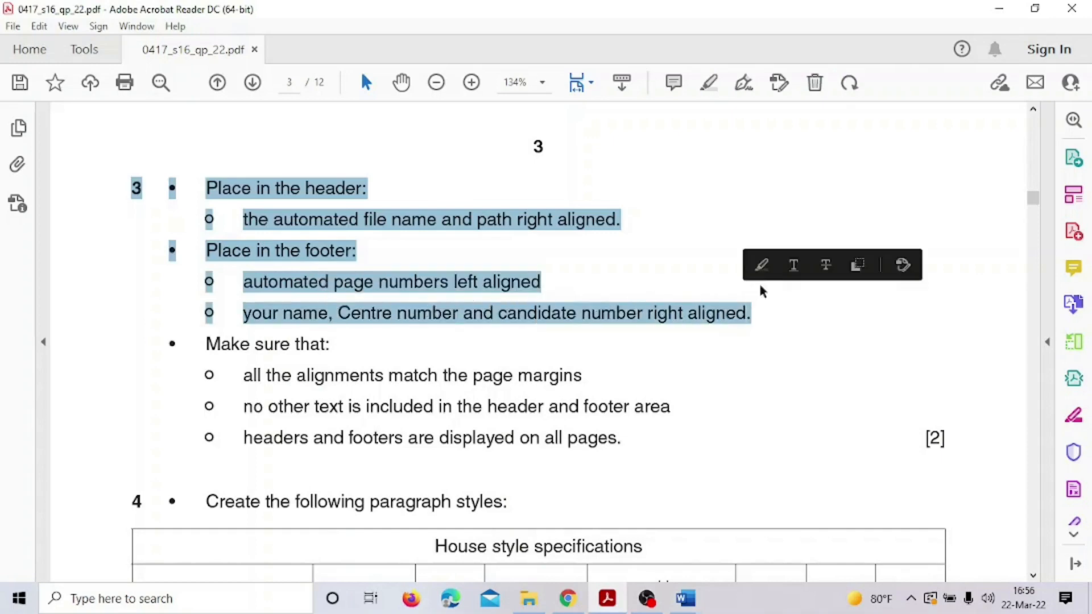
{"action": "left_click", "coordinate": [761, 265]}
{"action": "scroll", "coordinate": [722, 297], "scroll_direction": "down", "scroll_amount": 2}
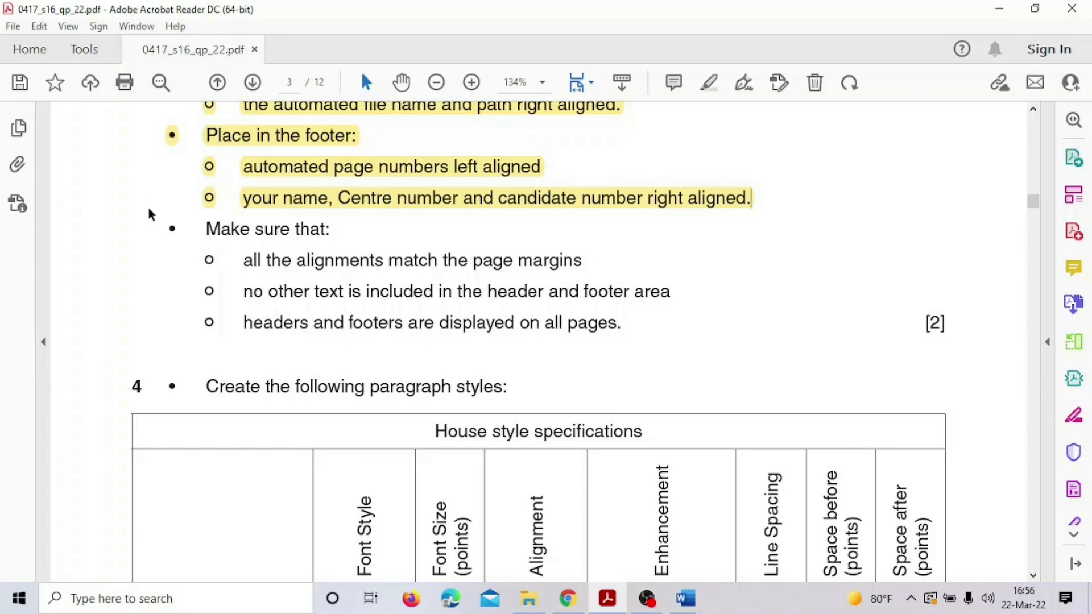
{"action": "left_click_drag", "start_coordinate": [173, 232], "coordinate": [628, 328]}
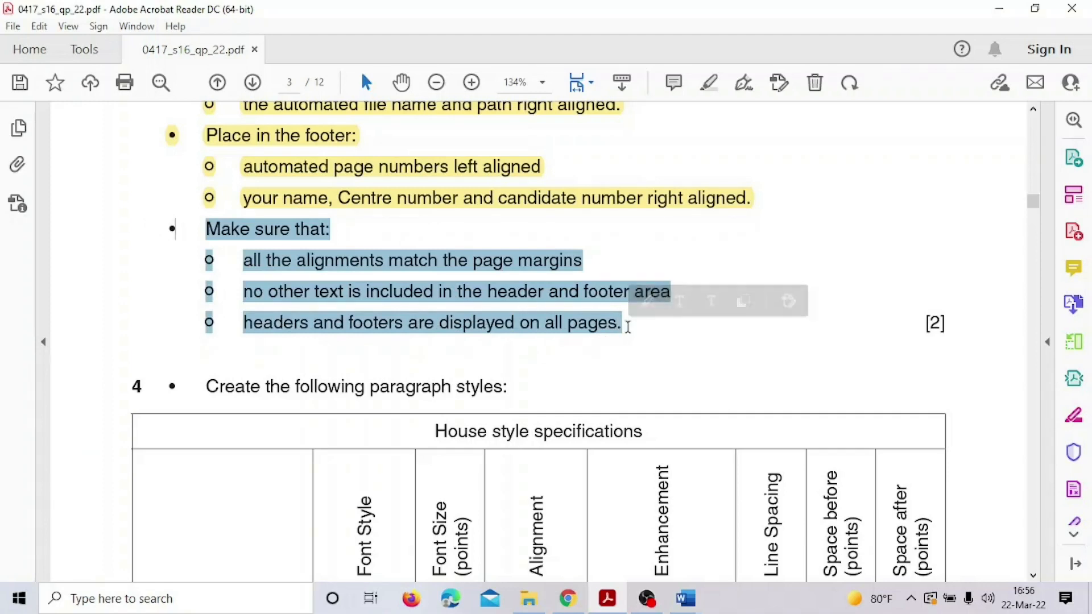
{"action": "left_click", "coordinate": [649, 302]}
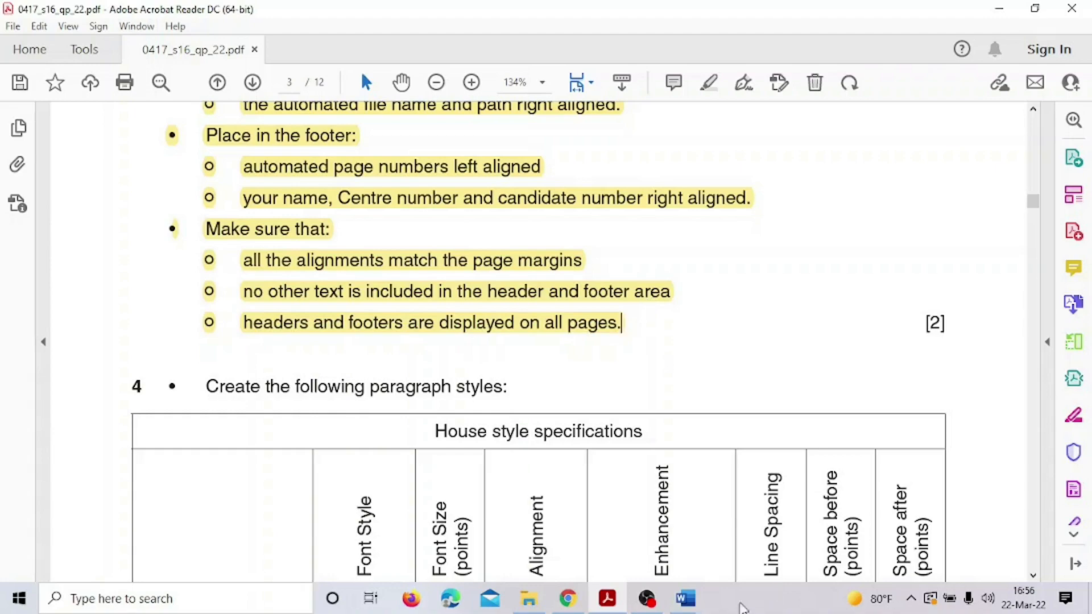
Switch to the BROKER document in Word and check the header and footer on both pages
{"action": "mouse_move", "coordinate": [685, 598]}
{"action": "left_click", "coordinate": [791, 543]}
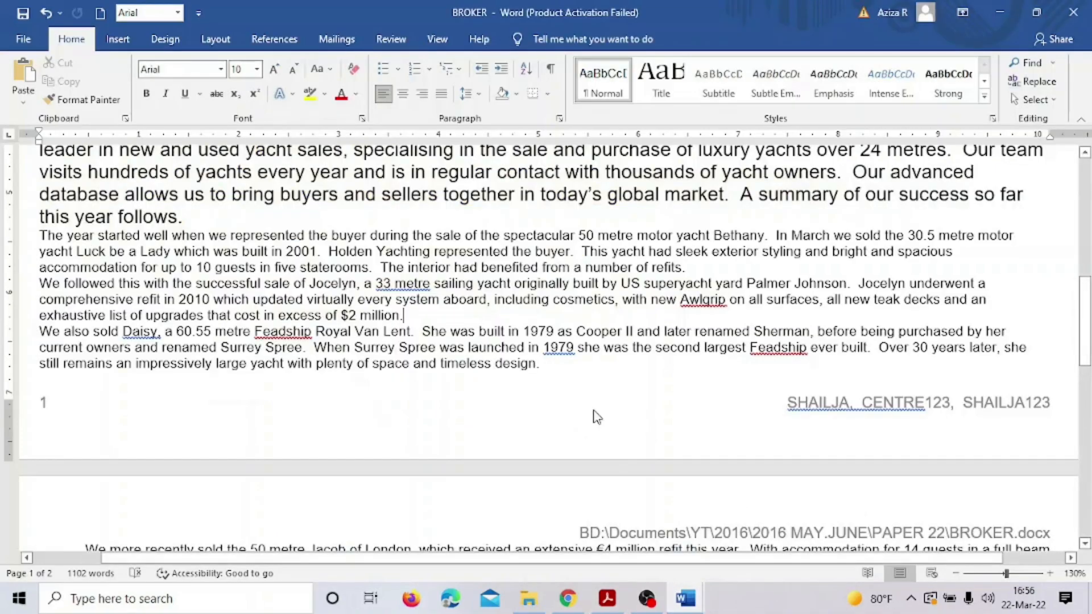
{"action": "scroll", "coordinate": [597, 417], "scroll_direction": "up", "scroll_amount": 10}
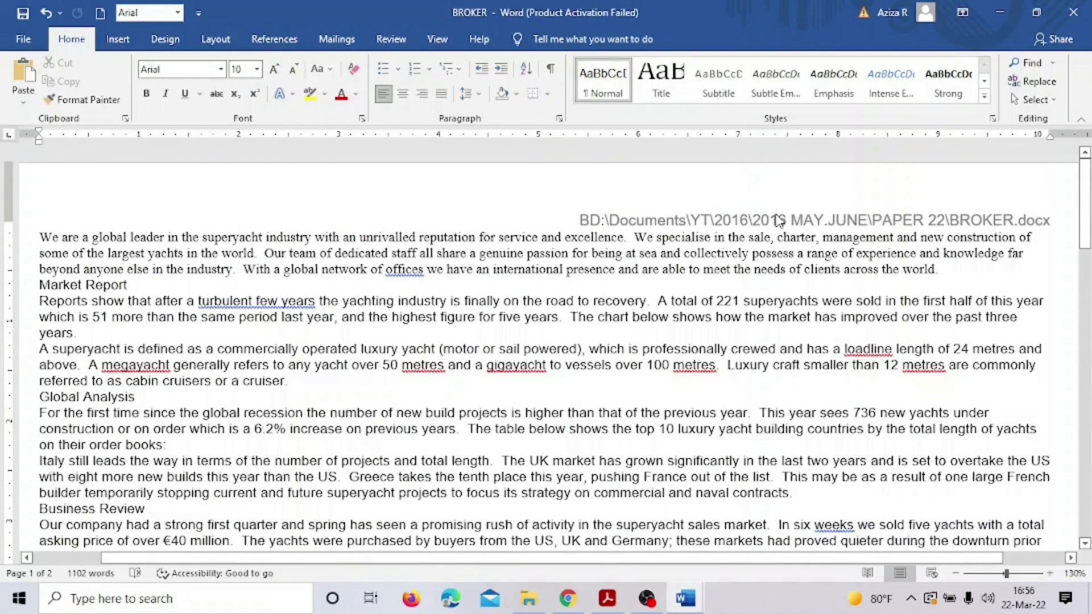
{"action": "scroll", "coordinate": [779, 220], "scroll_direction": "down", "scroll_amount": 10}
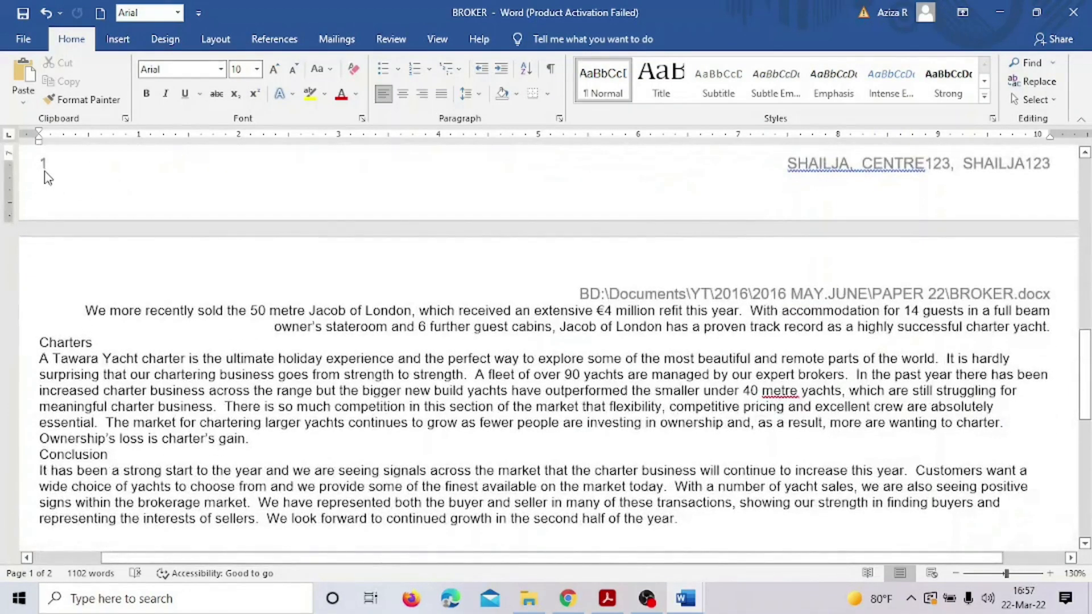
{"action": "scroll", "coordinate": [94, 212], "scroll_direction": "up", "scroll_amount": 1}
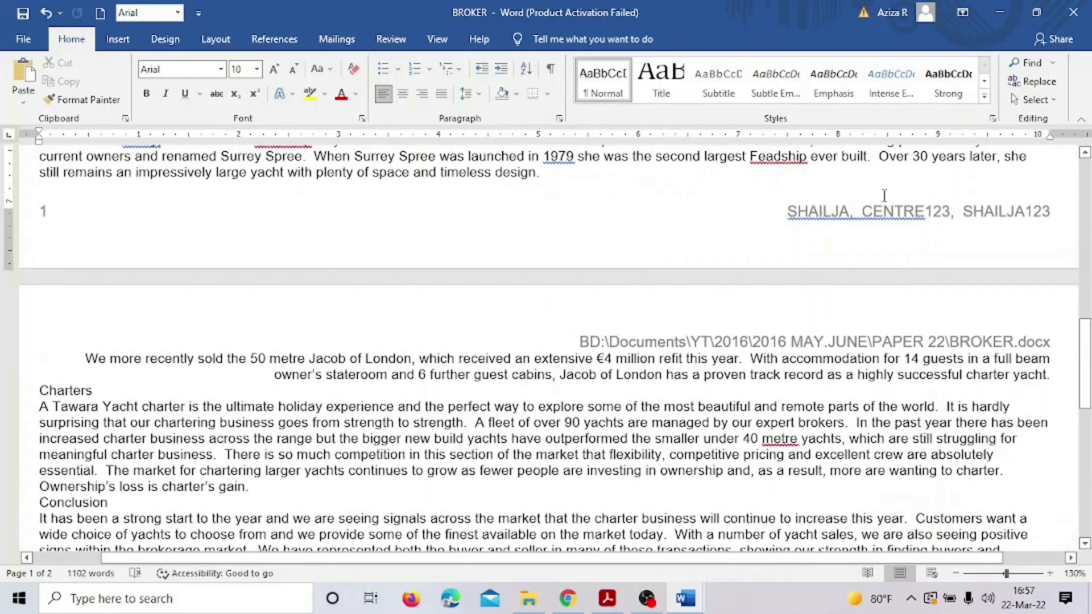
{"action": "scroll", "coordinate": [884, 195], "scroll_direction": "up", "scroll_amount": 12}
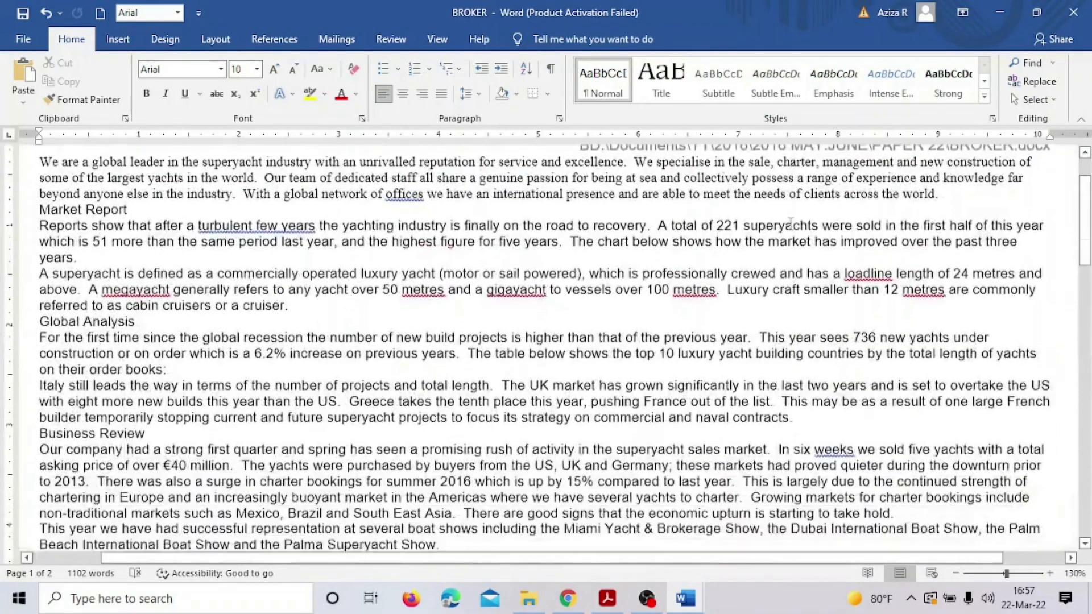
{"action": "scroll", "coordinate": [791, 224], "scroll_direction": "down", "scroll_amount": 1}
Switch to the exam paper in Acrobat Reader and read question 4's house style specifications table
{"action": "left_click", "coordinate": [606, 597]}
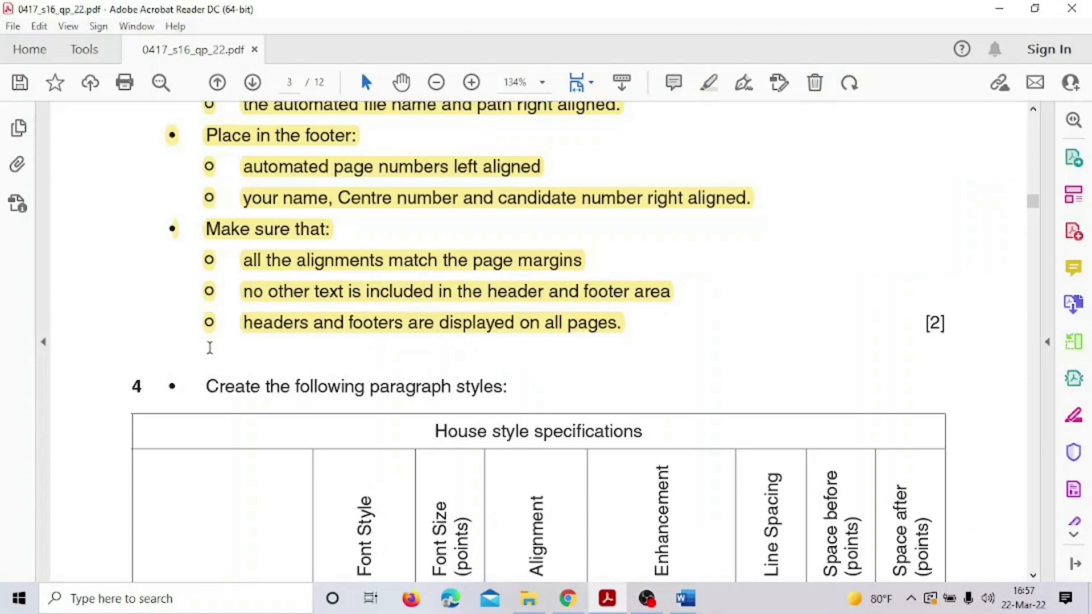
{"action": "scroll", "coordinate": [210, 348], "scroll_direction": "down", "scroll_amount": 3}
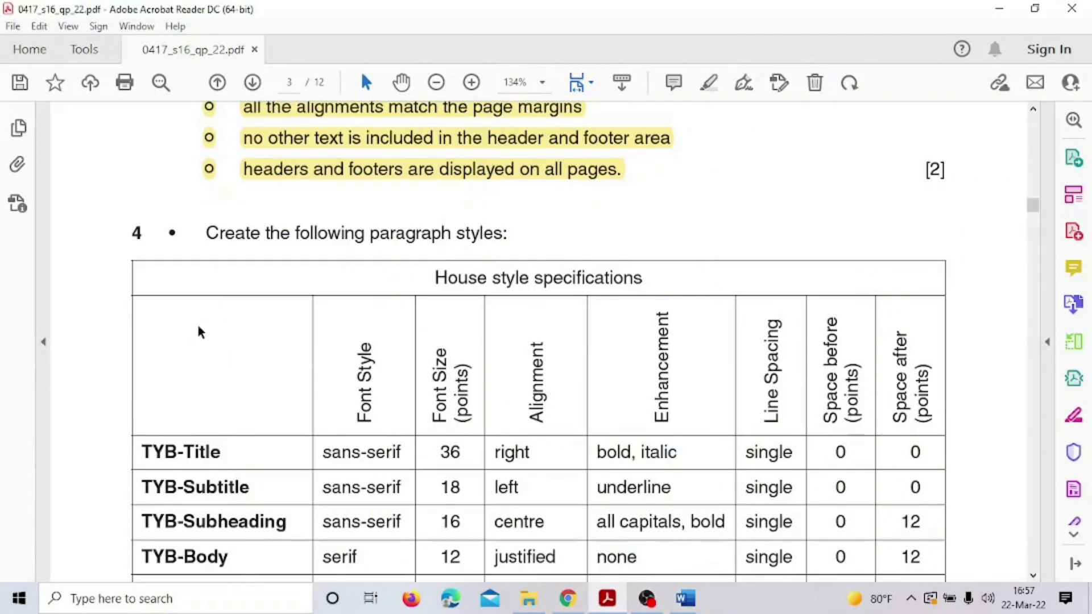
{"action": "scroll", "coordinate": [294, 288], "scroll_direction": "down", "scroll_amount": 2}
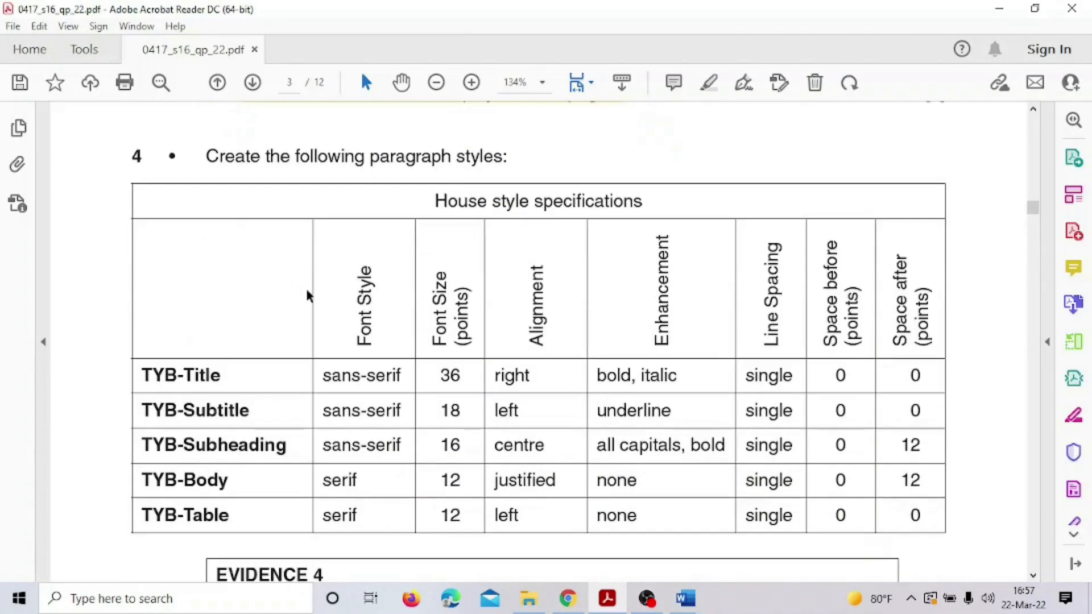
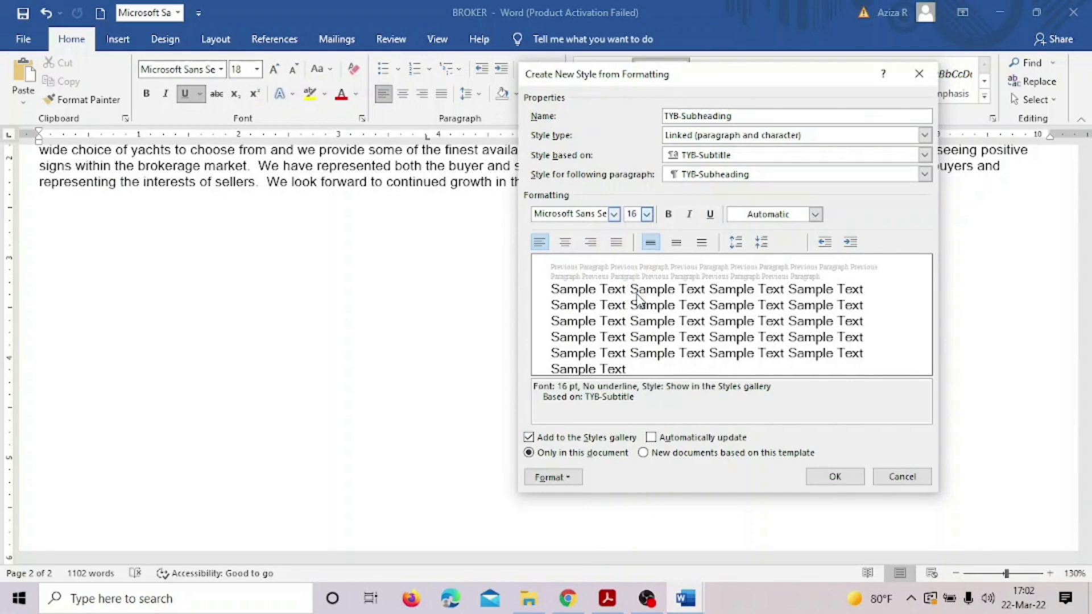
Set the TYB-Subheading style to centred and bold in Word, checking its enhancement specification in the exam paper in Acrobat Reader
{"action": "left_click", "coordinate": [564, 245]}
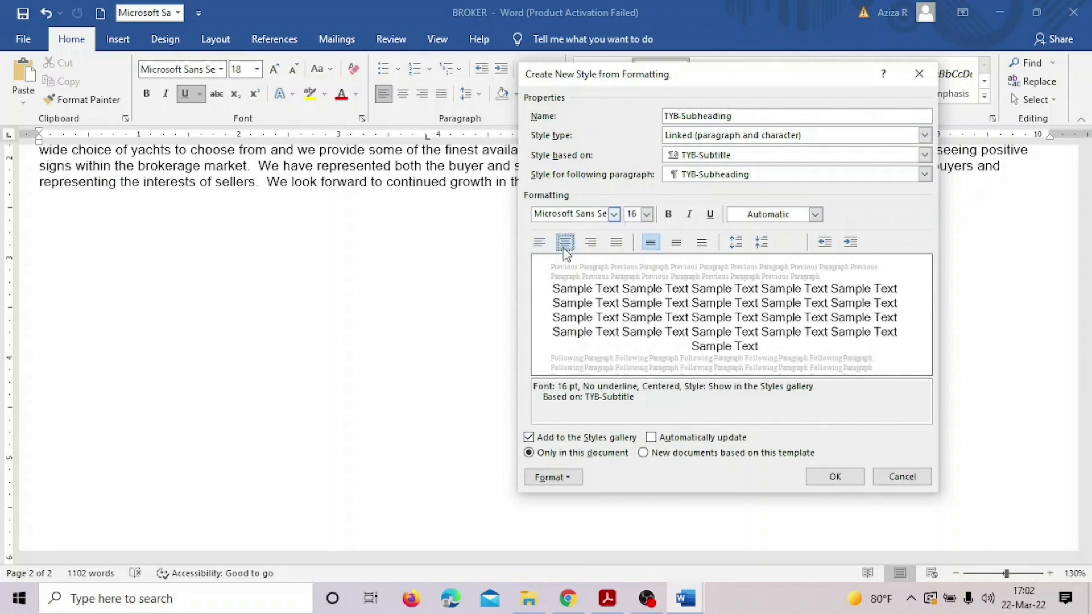
{"action": "left_click", "coordinate": [607, 598]}
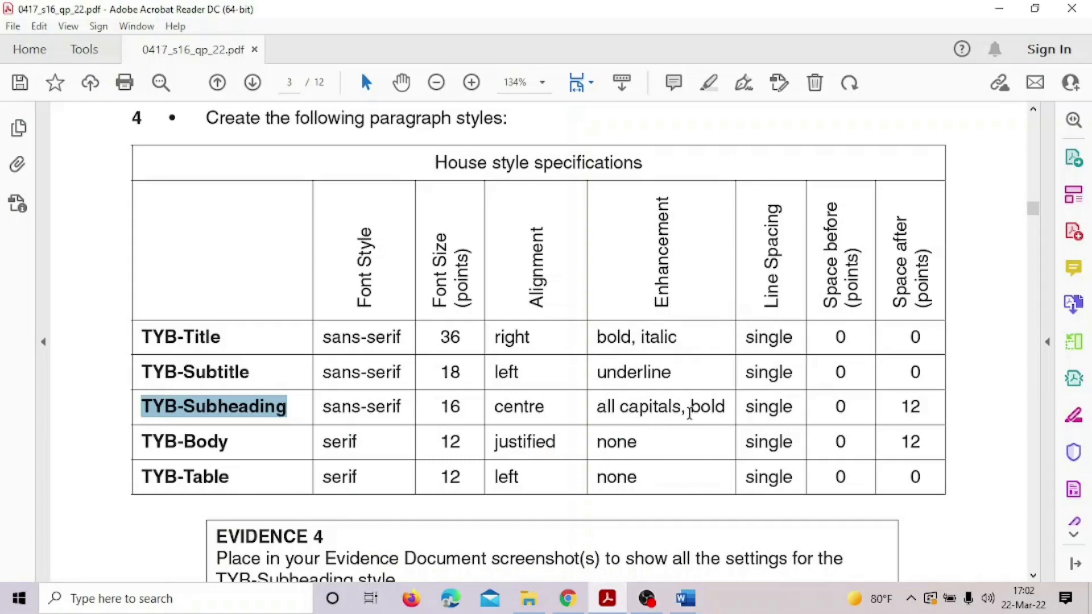
{"action": "left_click", "coordinate": [686, 599]}
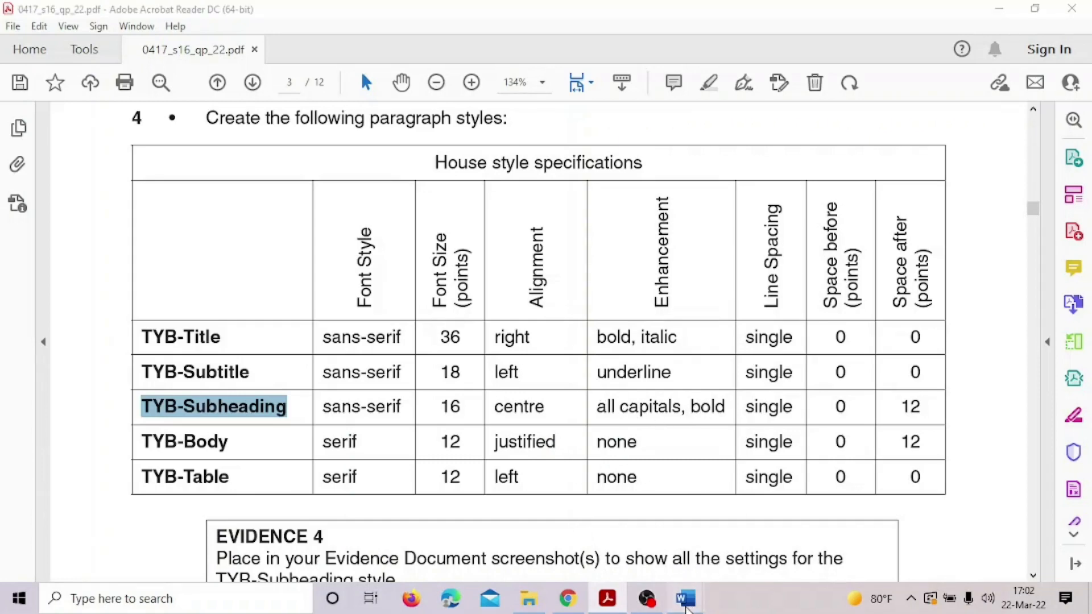
{"action": "left_click", "coordinate": [784, 554]}
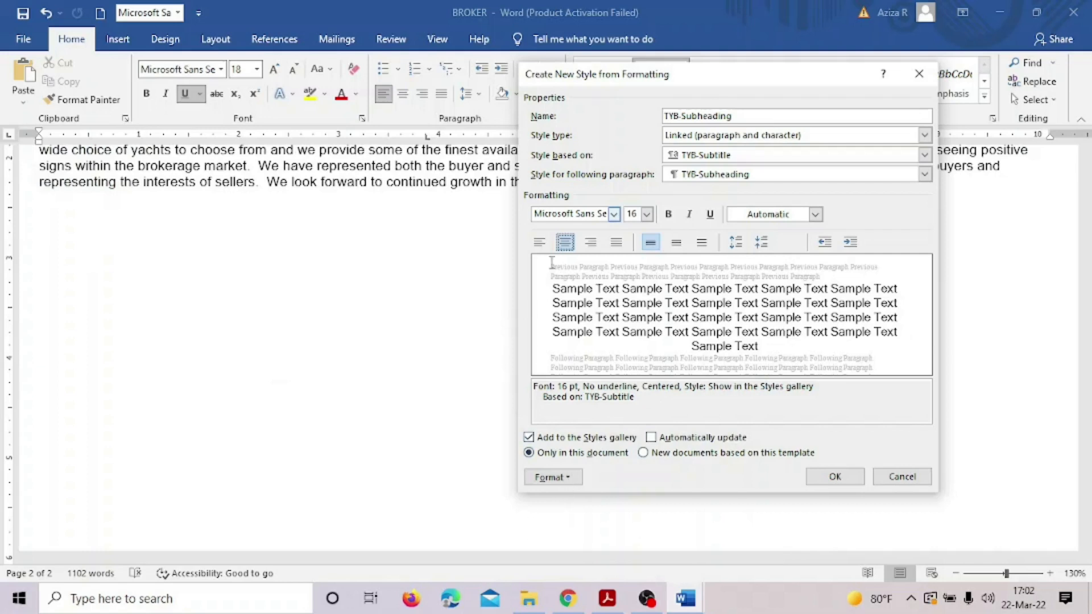
{"action": "left_click", "coordinate": [668, 217]}
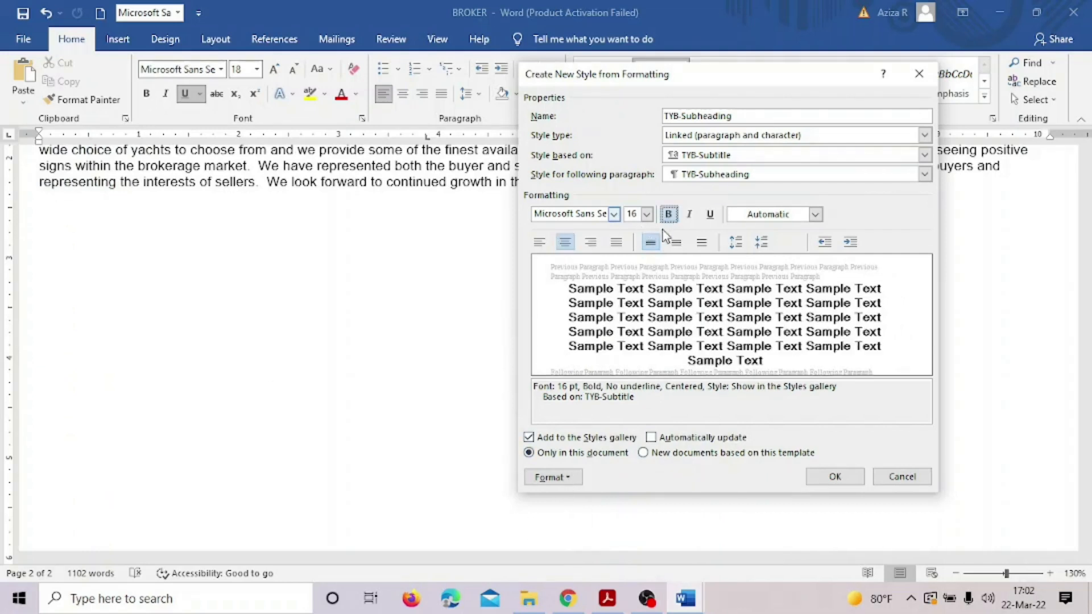
Apply the All caps font effect to the TYB-Subheading style
{"action": "left_click", "coordinate": [566, 478]}
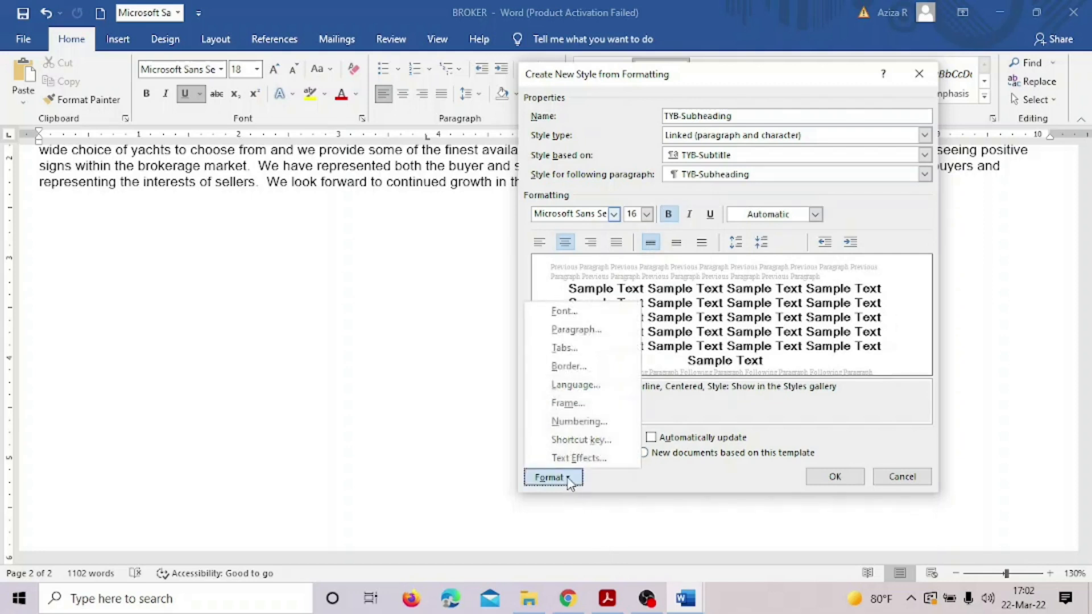
{"action": "left_click", "coordinate": [570, 311]}
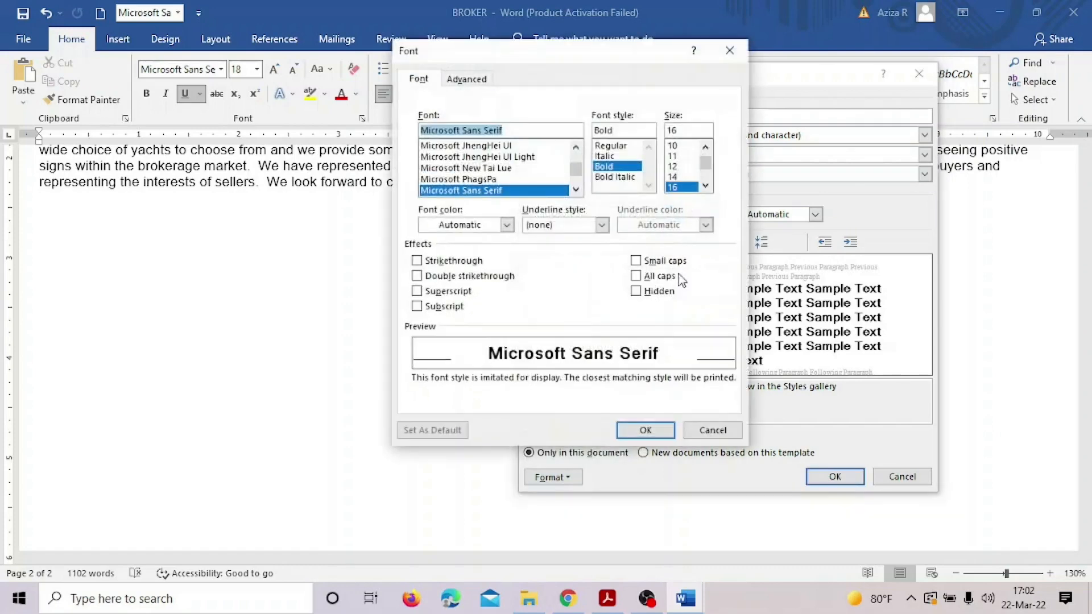
{"action": "left_click", "coordinate": [638, 279]}
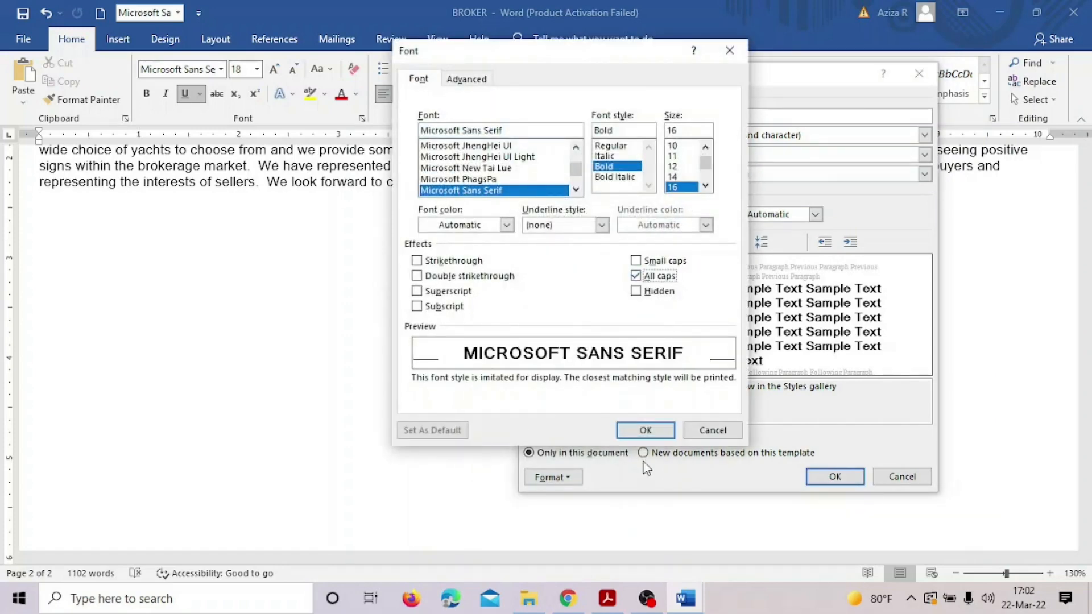
{"action": "left_click", "coordinate": [645, 430]}
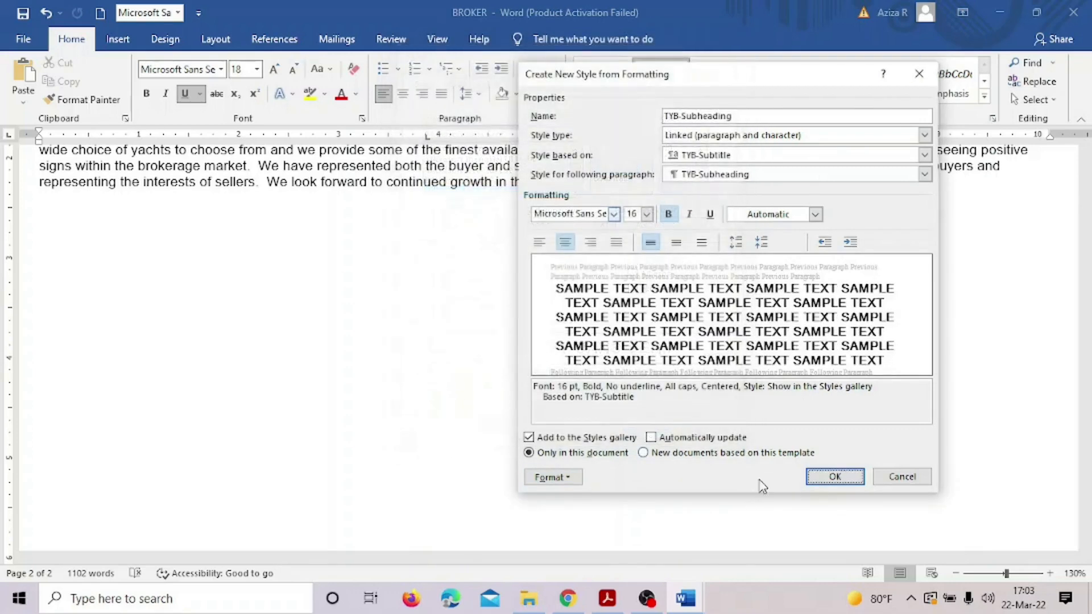
Check the spacing specification in the exam paper, set the TYB-Subheading style's space after to 12 pt in Word and finish creating the style
{"action": "left_click", "coordinate": [608, 601]}
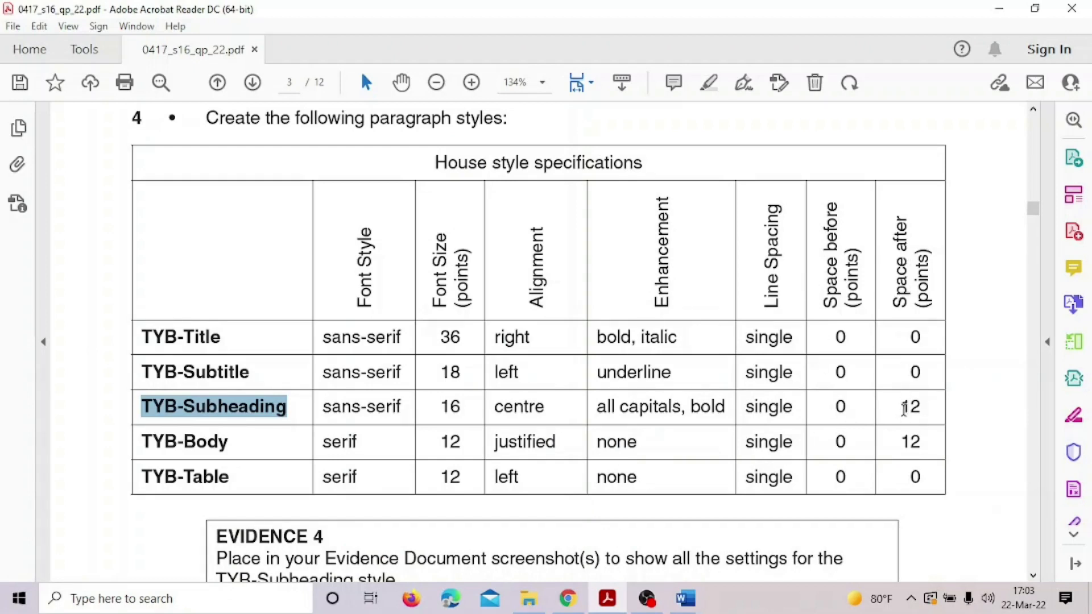
{"action": "mouse_move", "coordinate": [686, 598]}
{"action": "left_click", "coordinate": [785, 555]}
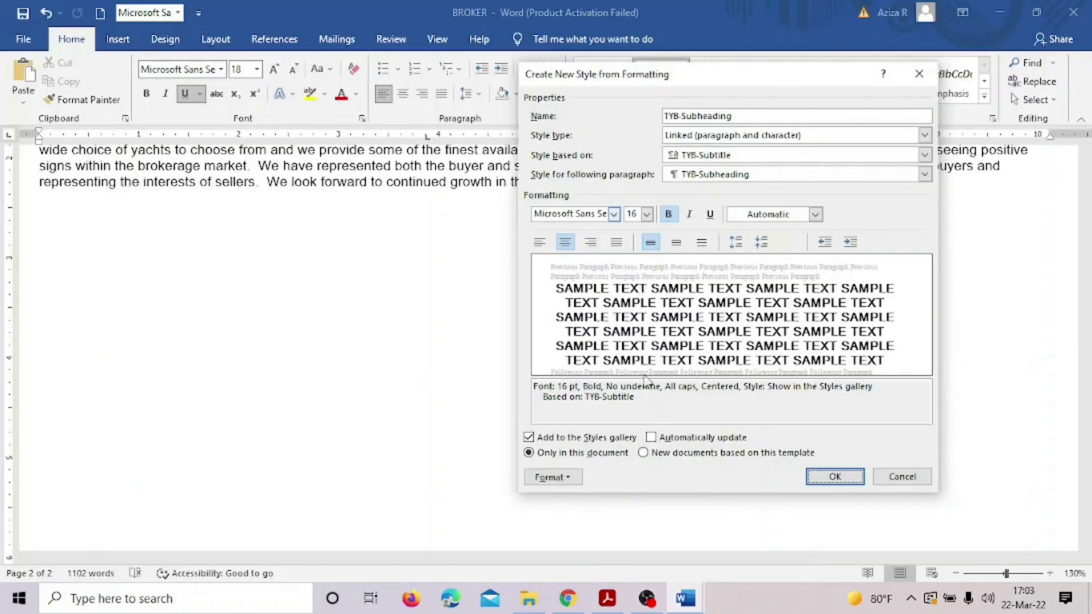
{"action": "left_click", "coordinate": [568, 479]}
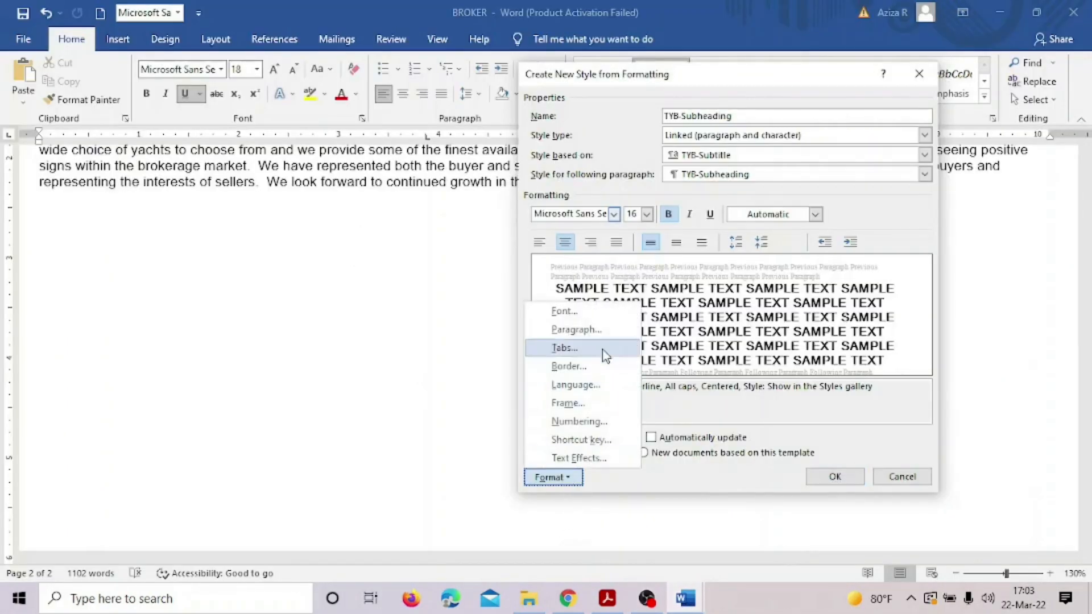
{"action": "left_click", "coordinate": [545, 327]}
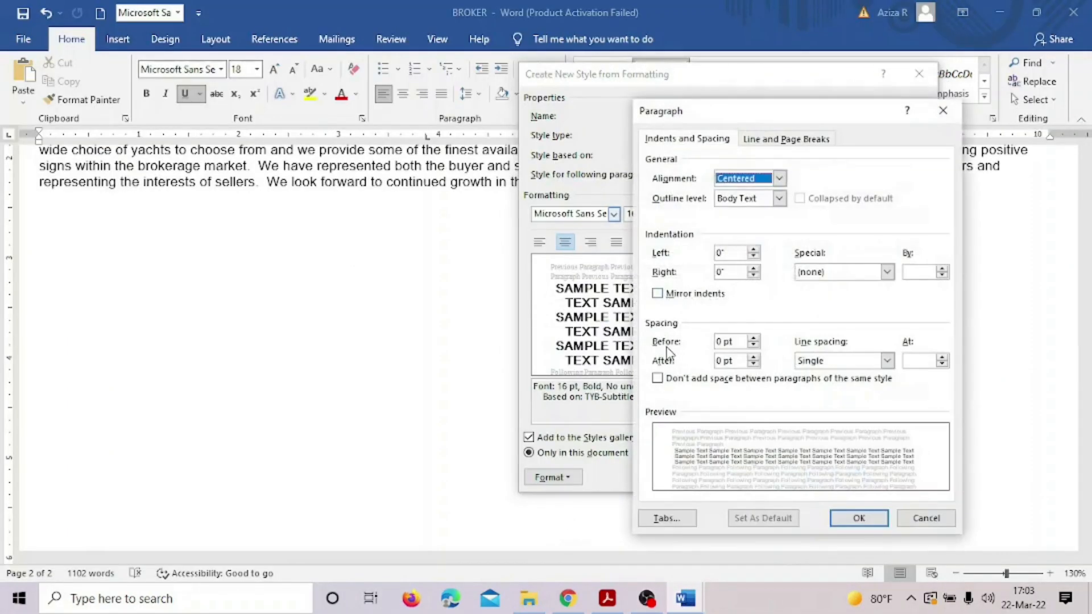
{"action": "left_click", "coordinate": [719, 361]}
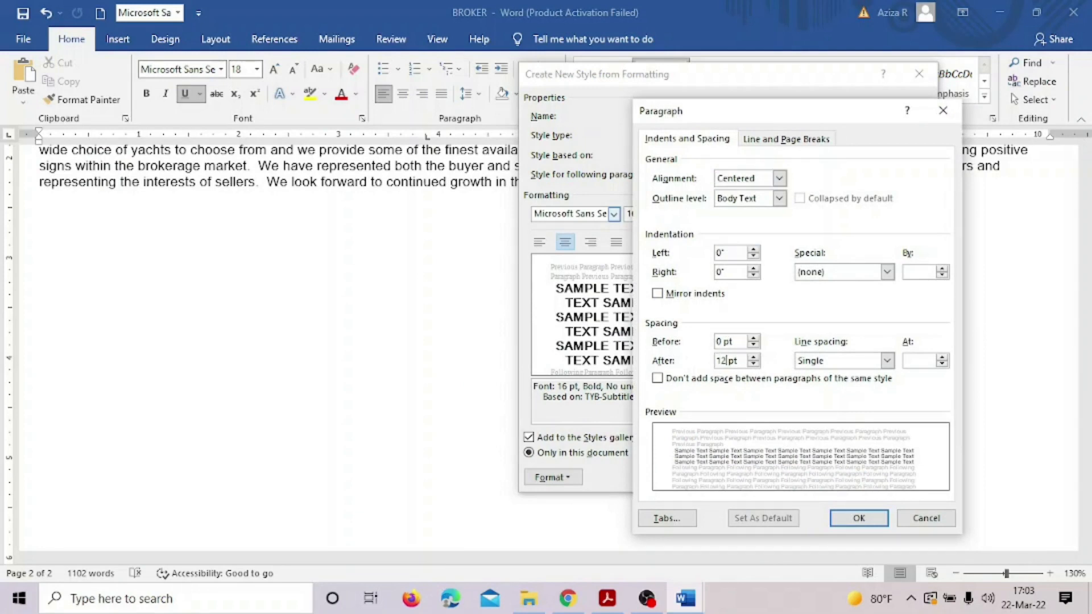
{"action": "left_click", "coordinate": [864, 518]}
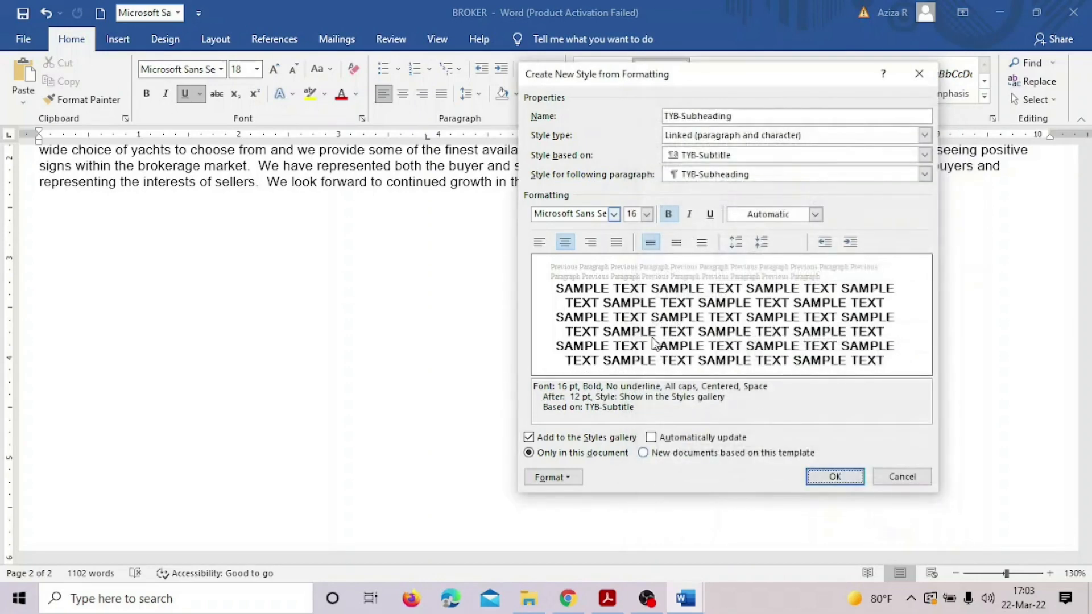
{"action": "left_click", "coordinate": [825, 479]}
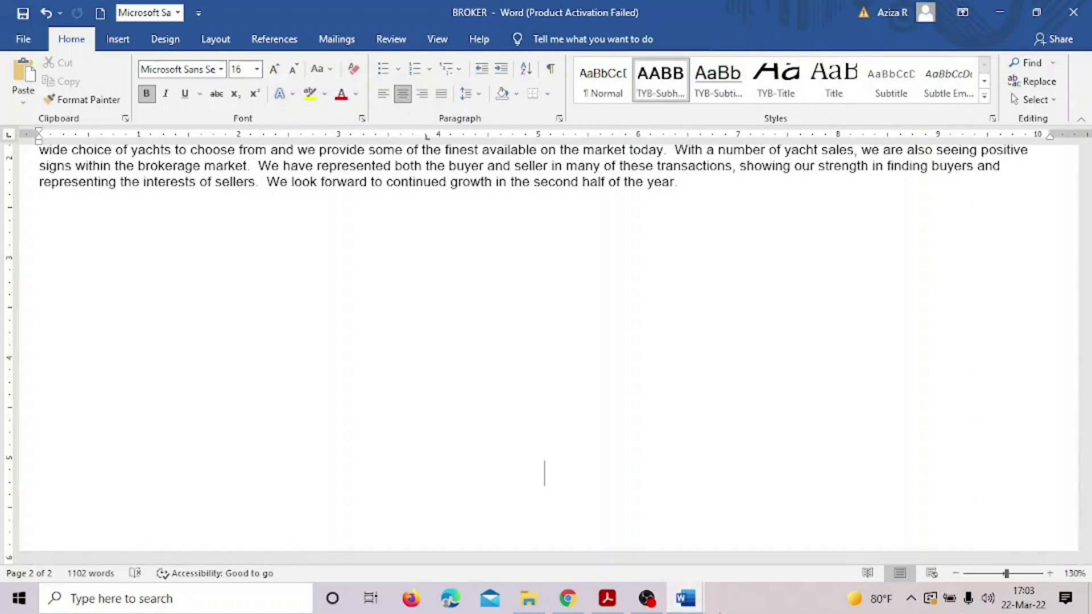
Copy the name TYB-Body from the exam paper's style table, create a new Word style with that name and open its full formatting settings
{"action": "left_click", "coordinate": [607, 599]}
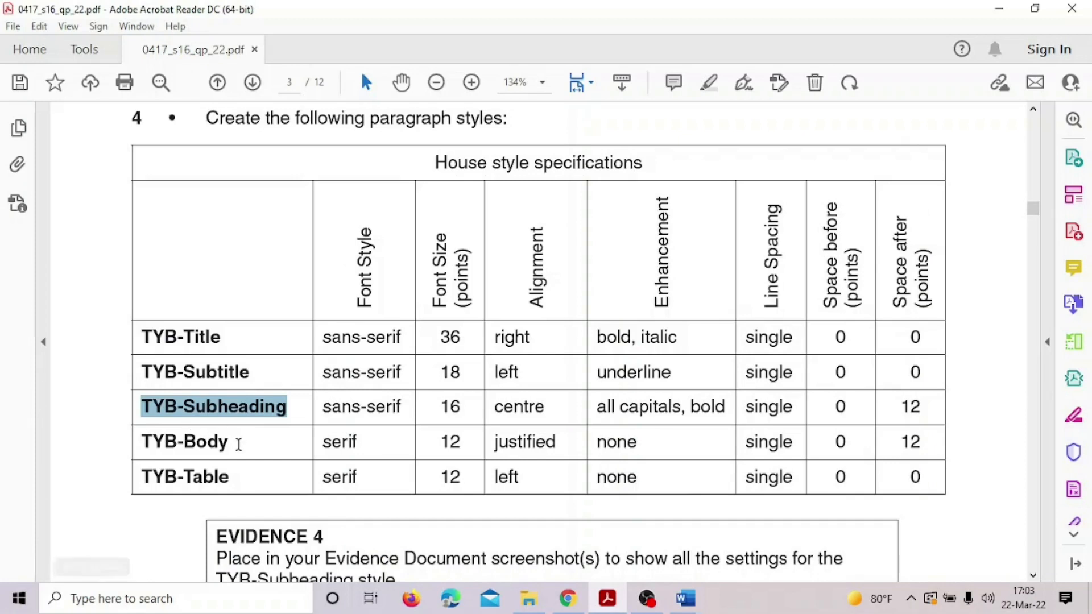
{"action": "left_click_drag", "start_coordinate": [238, 443], "coordinate": [125, 436]}
{"action": "key", "text": "ctrl+c"}
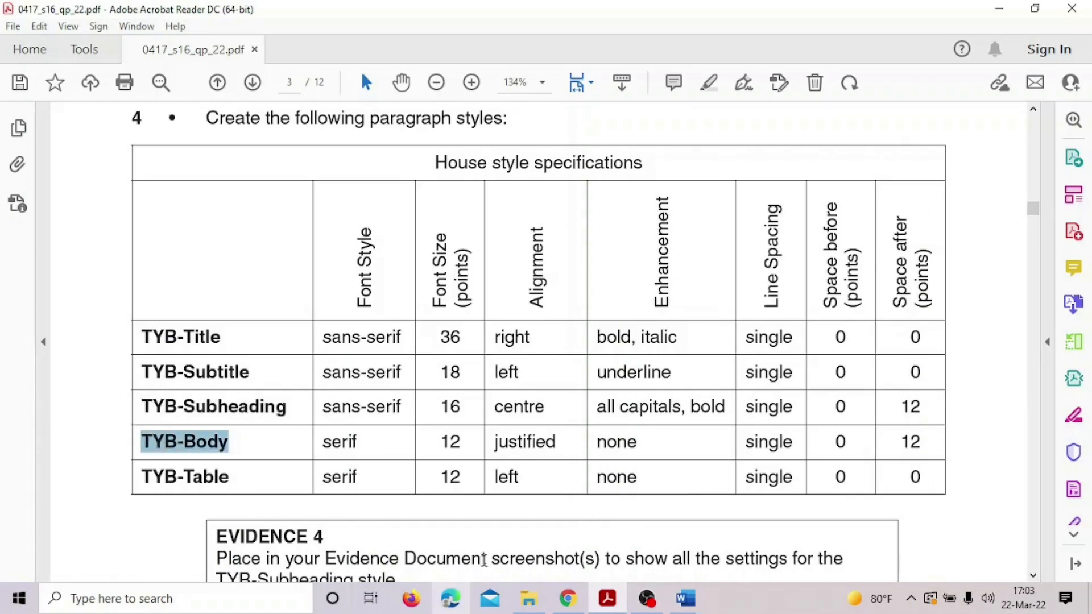
{"action": "mouse_move", "coordinate": [684, 602]}
{"action": "left_click", "coordinate": [779, 555]}
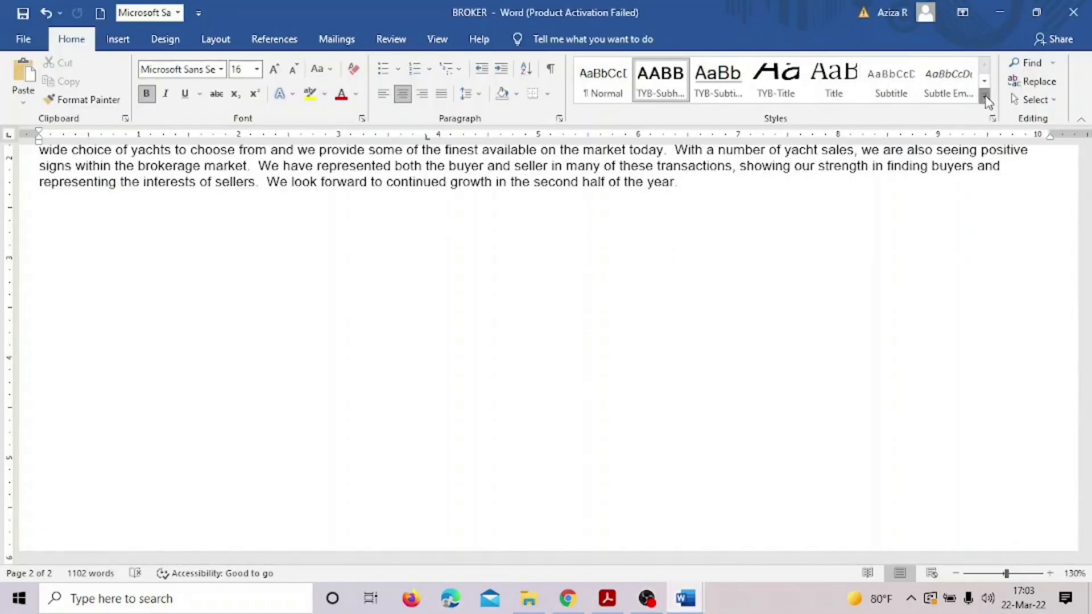
{"action": "left_click", "coordinate": [985, 96]}
{"action": "left_click", "coordinate": [604, 204]}
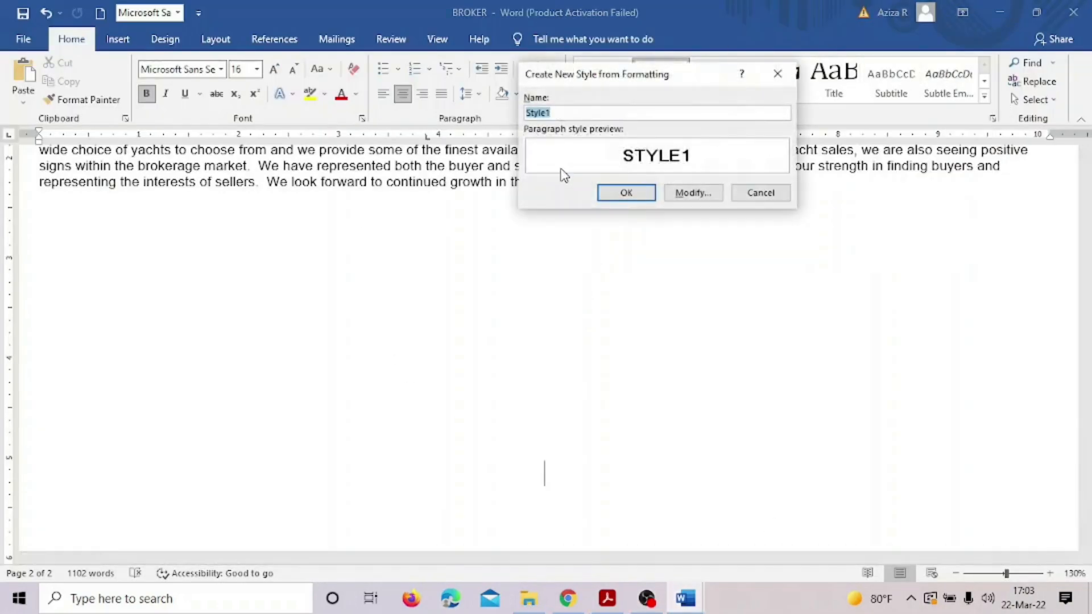
{"action": "key", "text": "ctrl+v"}
{"action": "left_click", "coordinate": [693, 192]}
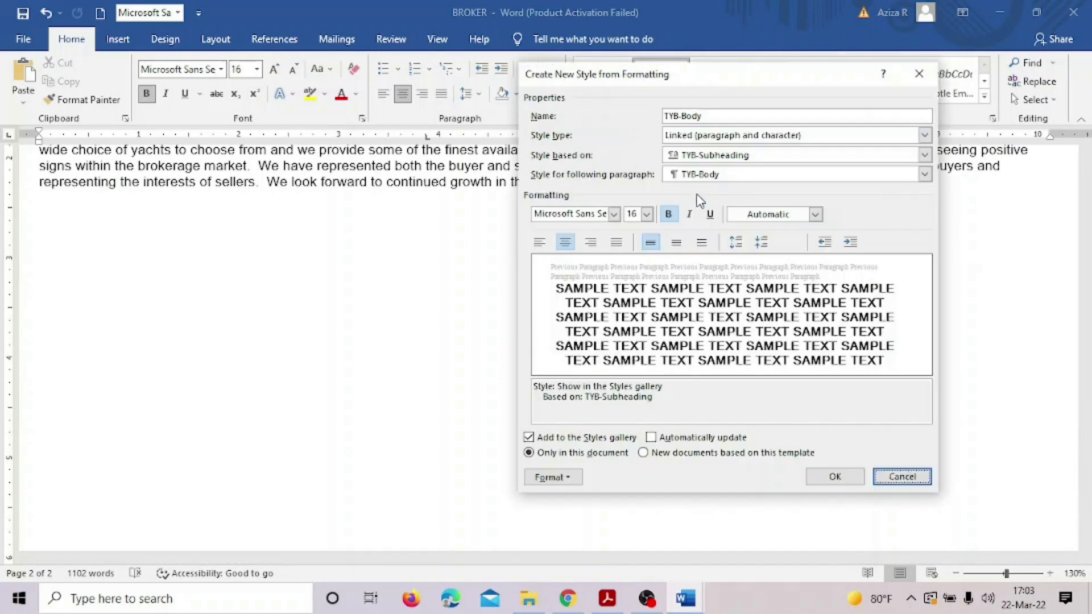
Check the TYB-Body specification in the exam paper and set the new style's font size to 12 in Word
{"action": "left_click", "coordinate": [608, 598]}
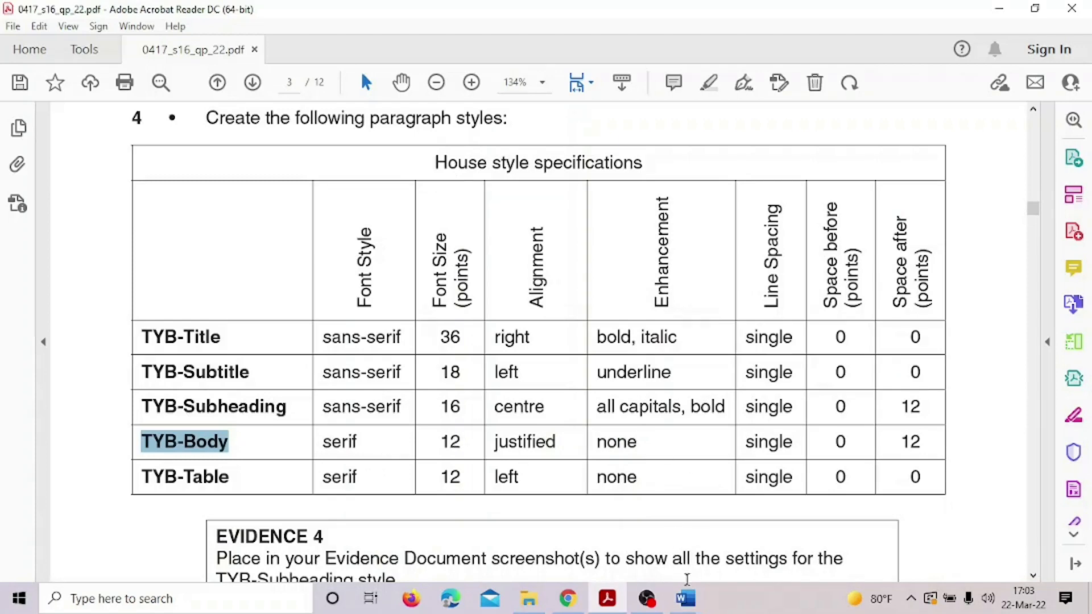
{"action": "mouse_move", "coordinate": [686, 597]}
{"action": "left_click", "coordinate": [761, 561]}
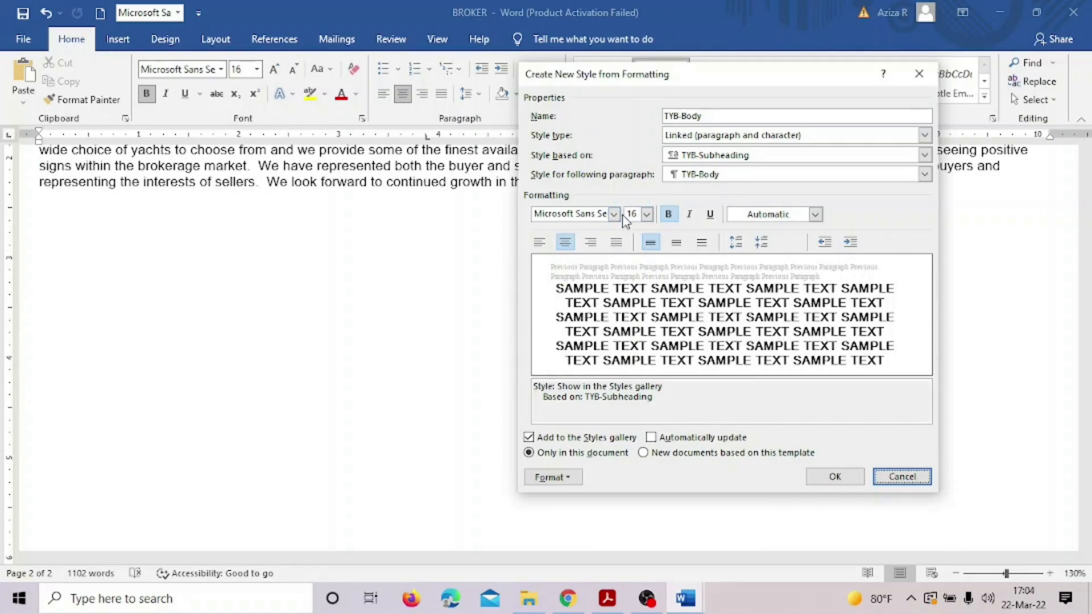
{"action": "left_click", "coordinate": [607, 598]}
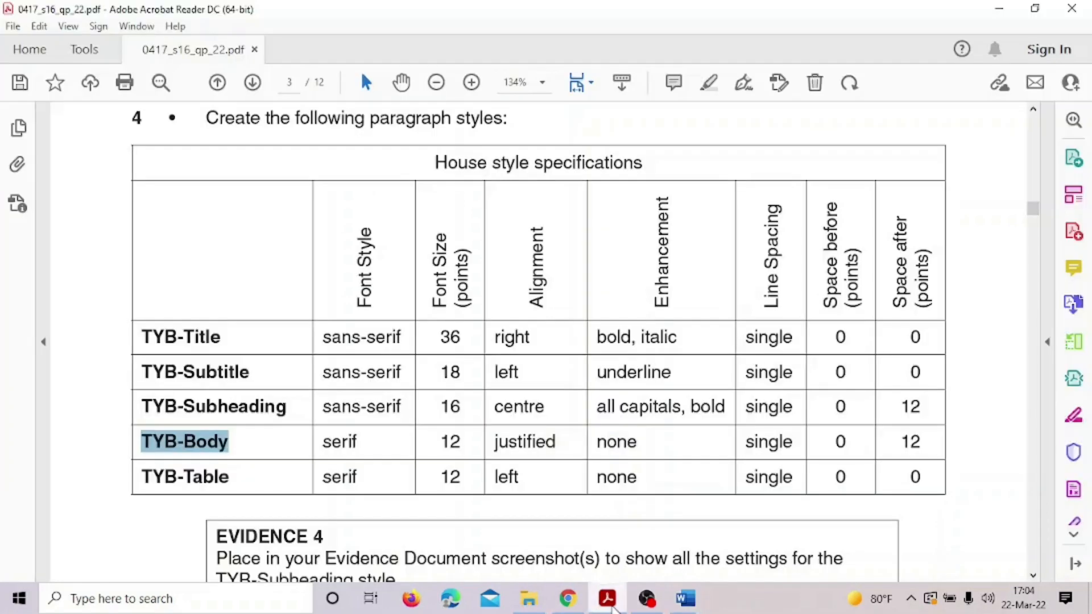
{"action": "left_click", "coordinate": [609, 600]}
{"action": "left_click", "coordinate": [645, 215]}
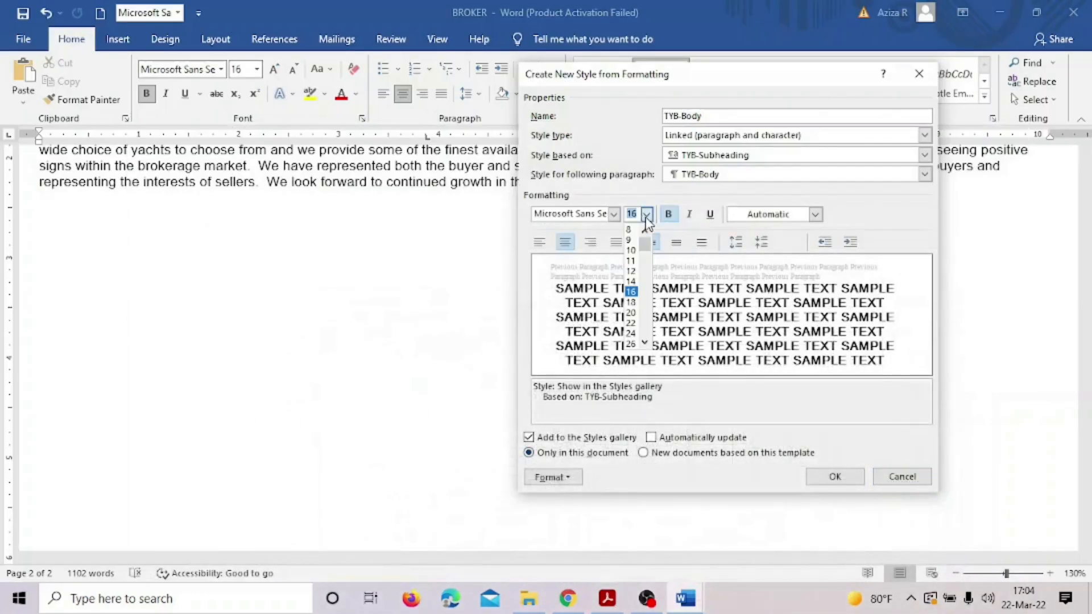
{"action": "left_click", "coordinate": [633, 271]}
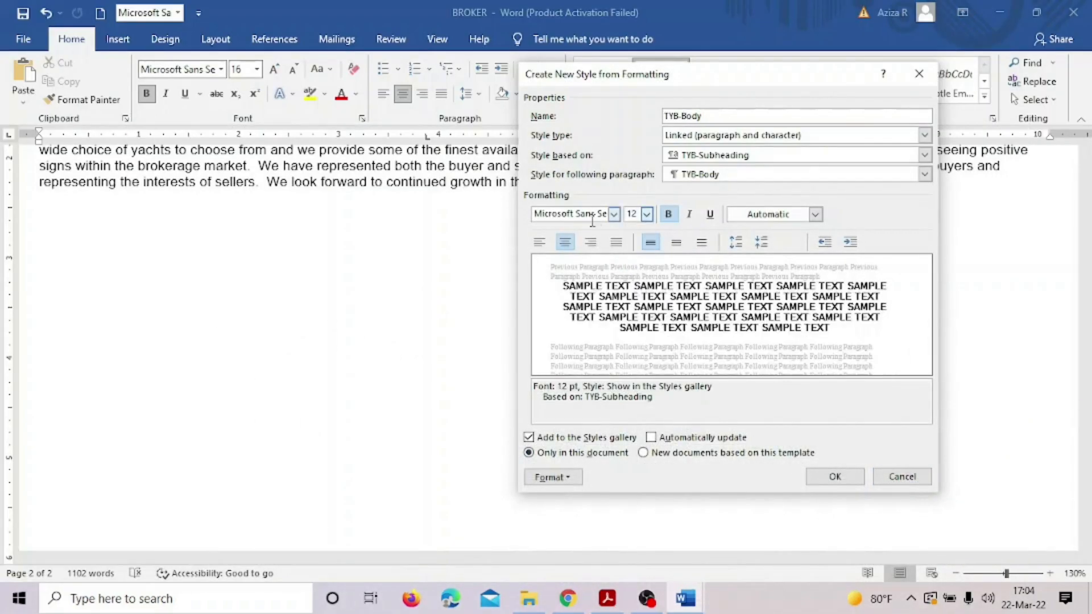
Justify the TYB-Body style's text and remove its All caps font effect
{"action": "left_click", "coordinate": [616, 245]}
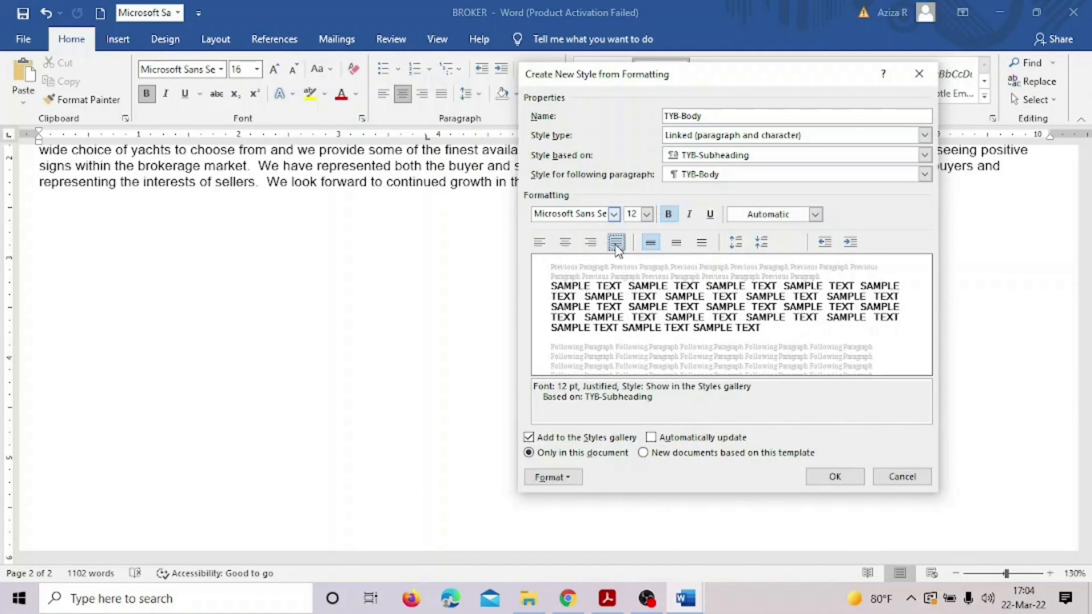
{"action": "left_click", "coordinate": [564, 477]}
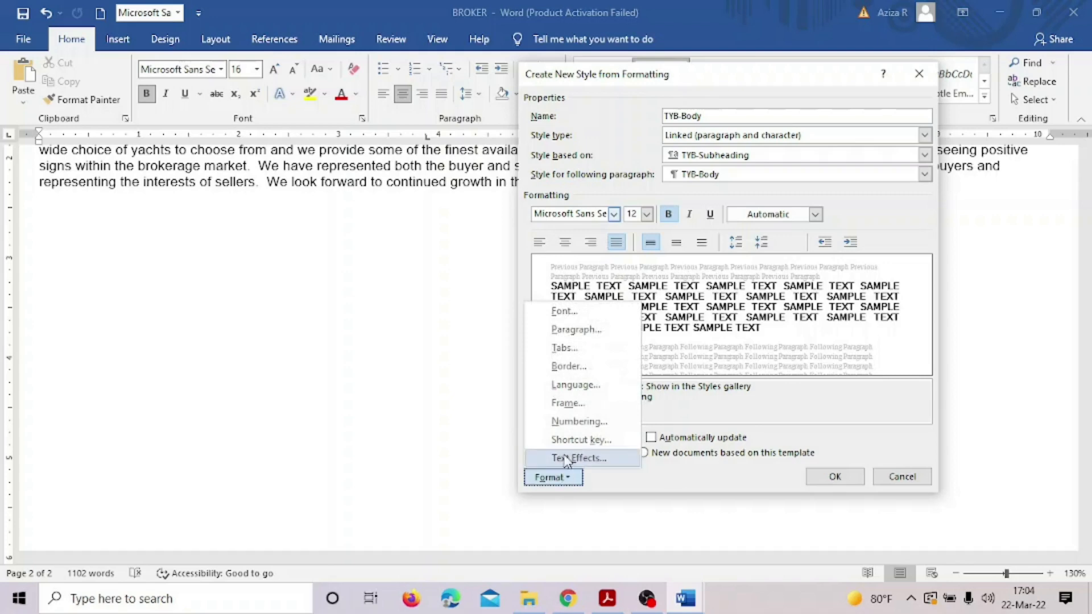
{"action": "left_click", "coordinate": [589, 314]}
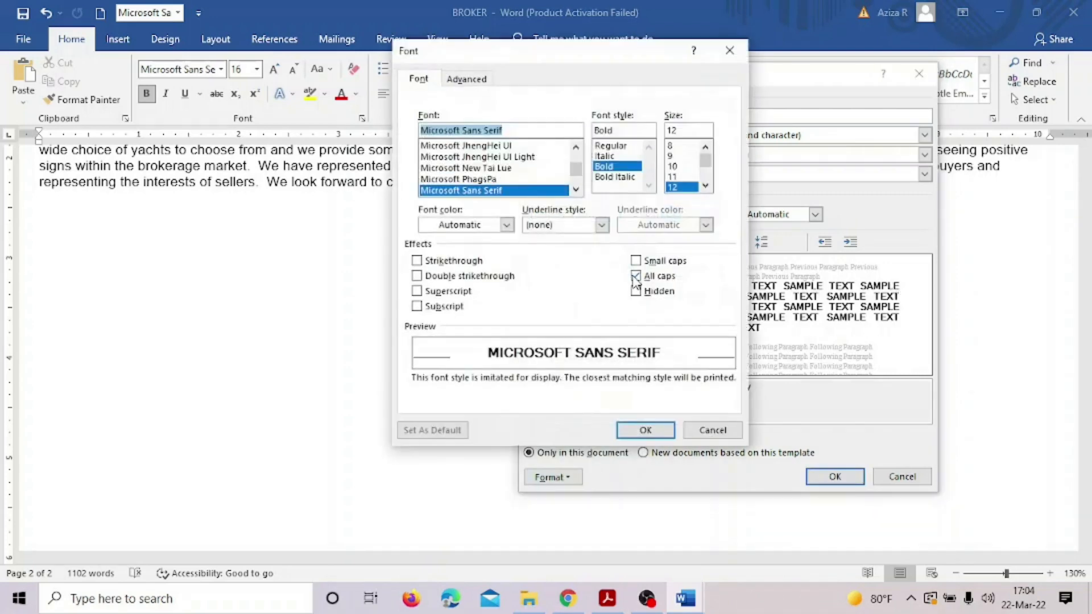
{"action": "left_click", "coordinate": [635, 277]}
{"action": "left_click", "coordinate": [648, 431]}
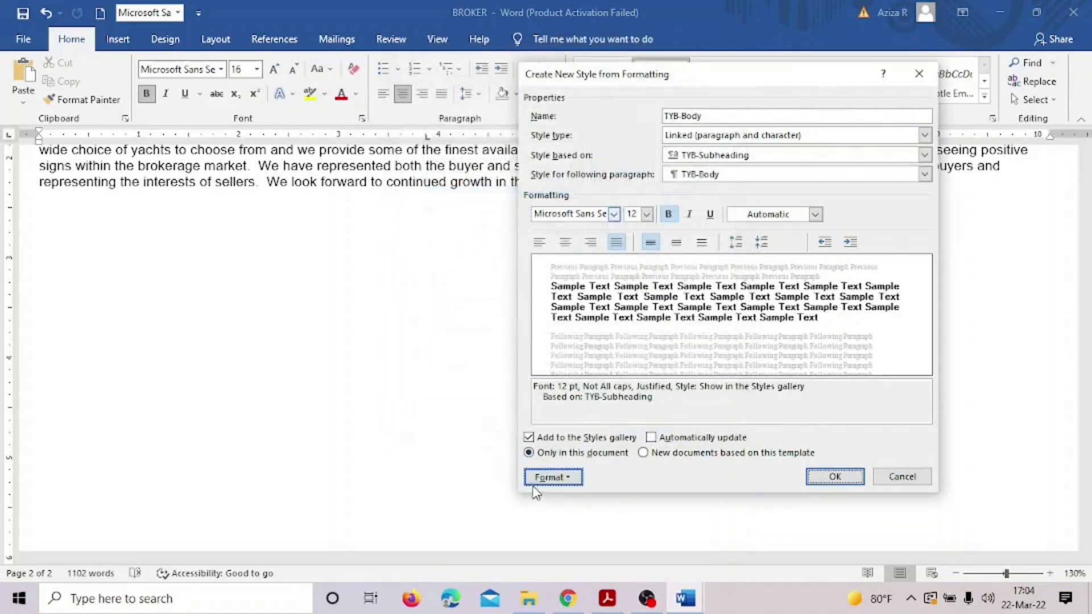
Check TYB-Body's spacing specification in the exam paper, turn off bold for the style in Word and finish creating it after reviewing its paragraph spacing
{"action": "left_click", "coordinate": [608, 599]}
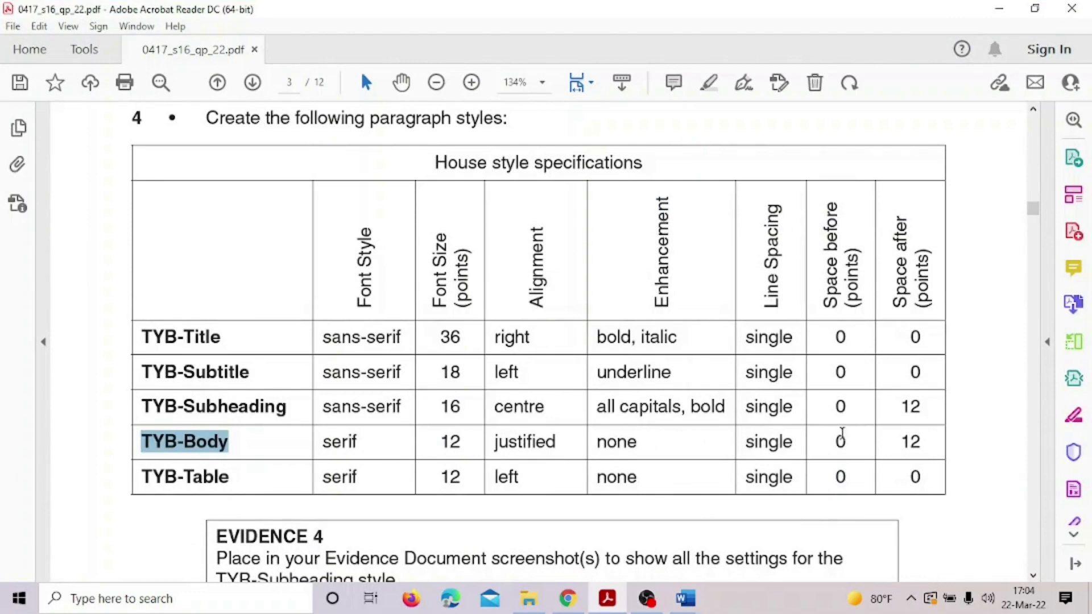
{"action": "left_click_drag", "start_coordinate": [906, 440], "coordinate": [921, 449]}
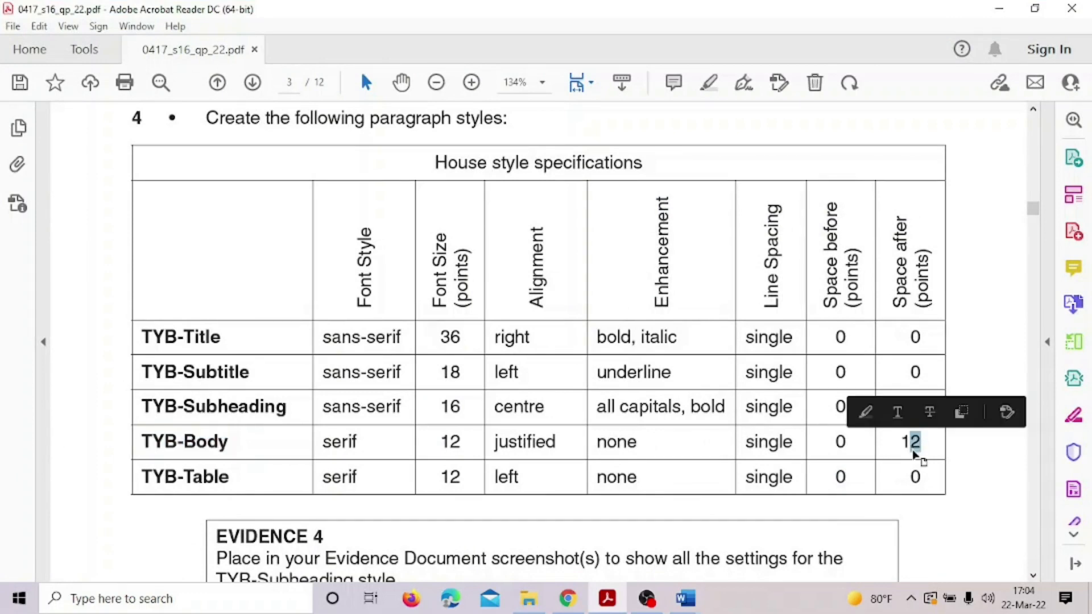
{"action": "left_click", "coordinate": [767, 545]}
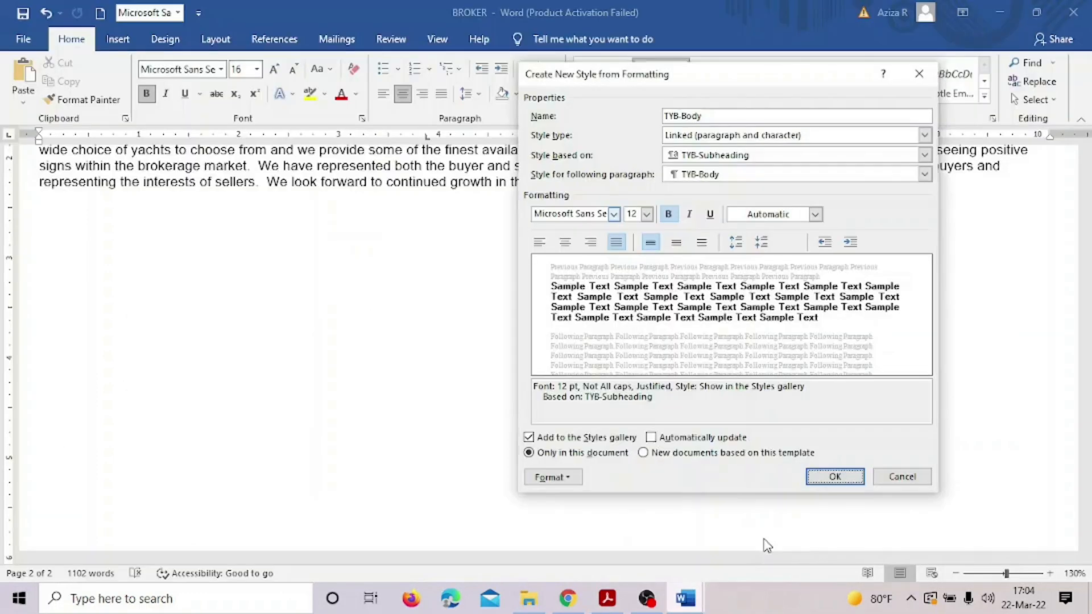
{"action": "left_click", "coordinate": [669, 216]}
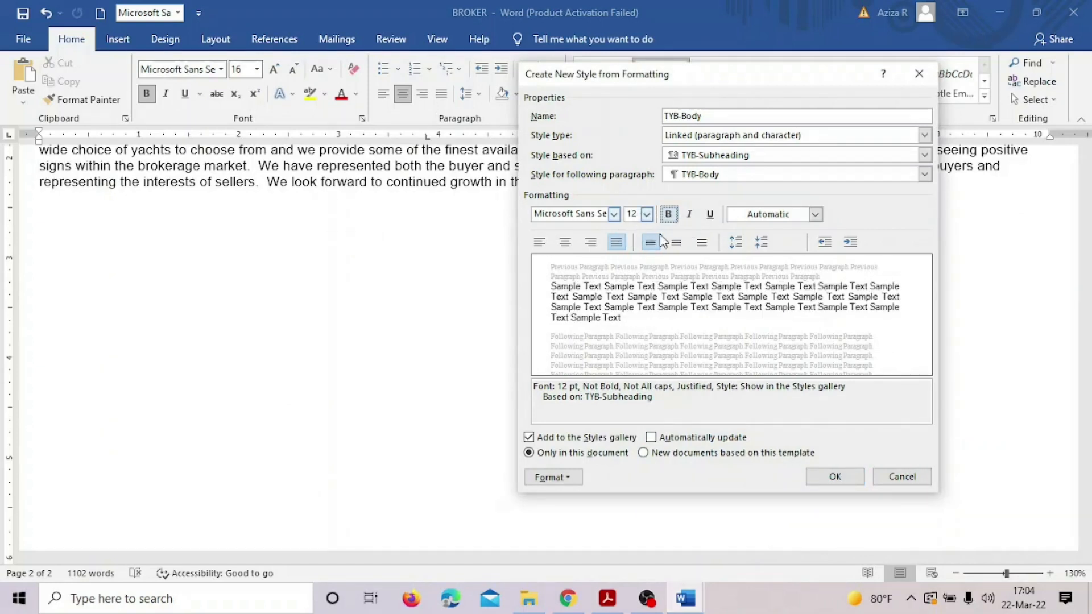
{"action": "left_click", "coordinate": [569, 481]}
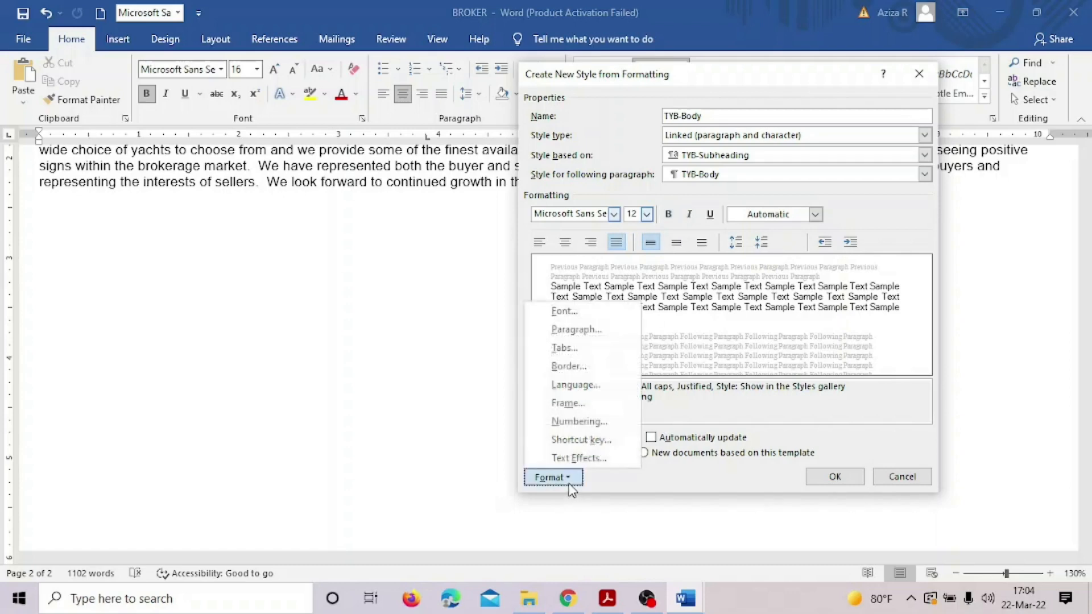
{"action": "left_click", "coordinate": [598, 331]}
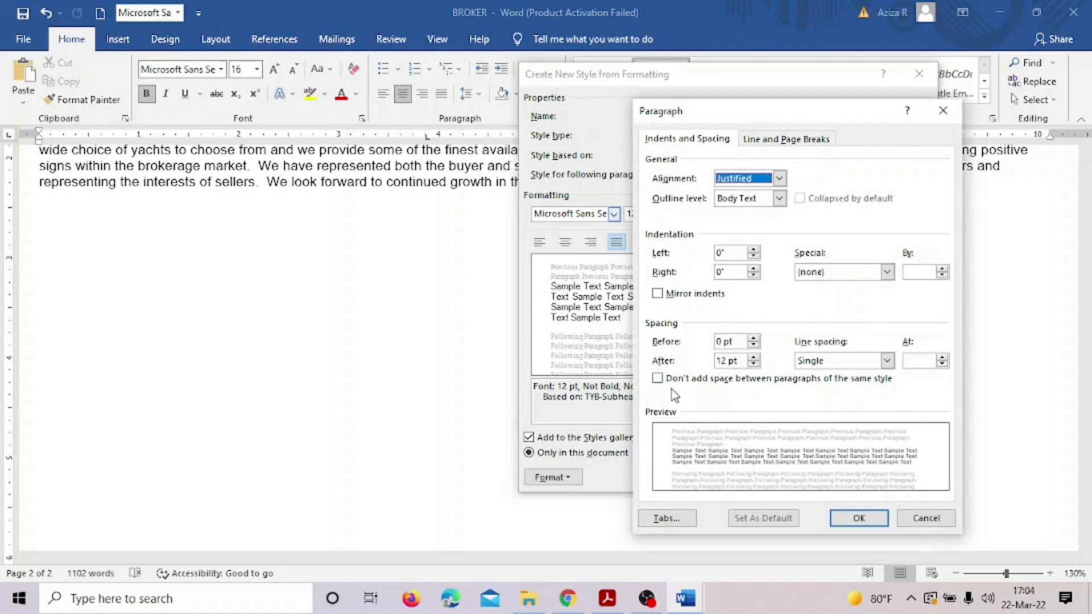
{"action": "left_click", "coordinate": [871, 518]}
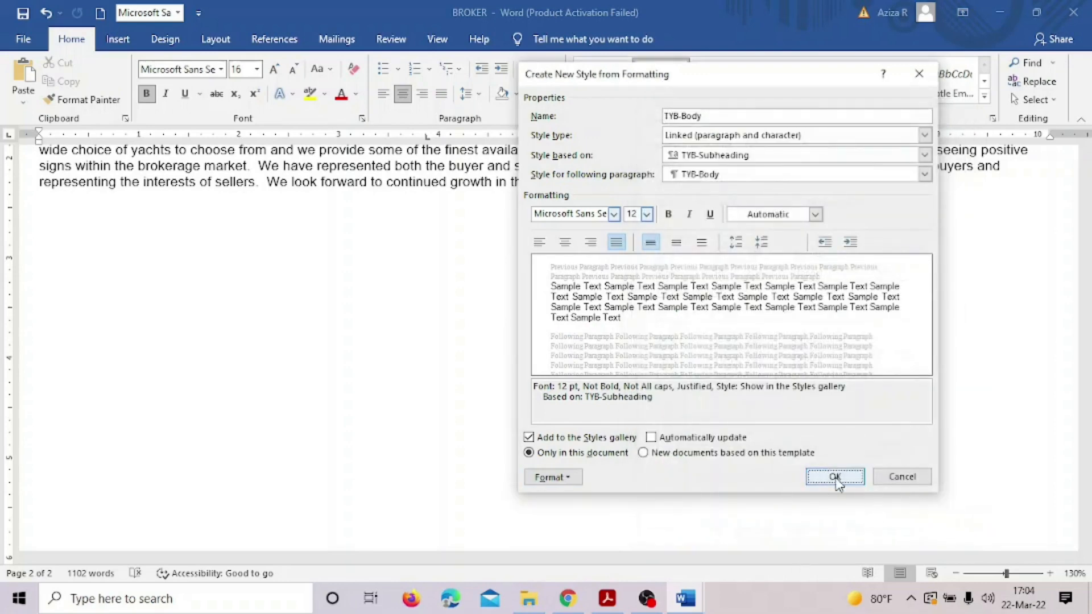
{"action": "left_click", "coordinate": [835, 477]}
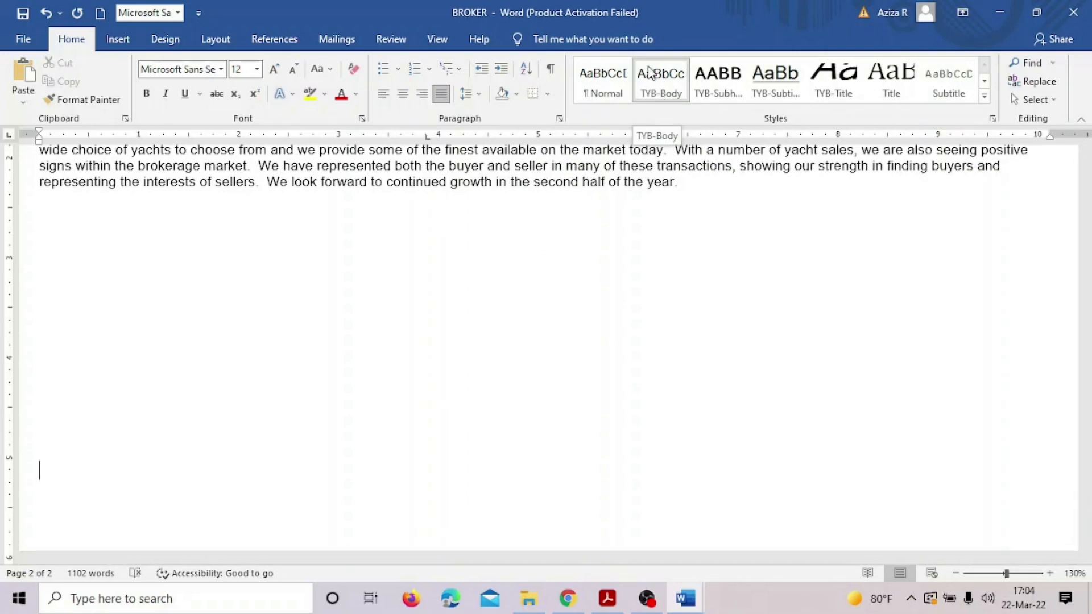
Copy the name TYB-Table from the exam paper's style table, create a new Word style with that name and open its full formatting settings
{"action": "left_click", "coordinate": [608, 599]}
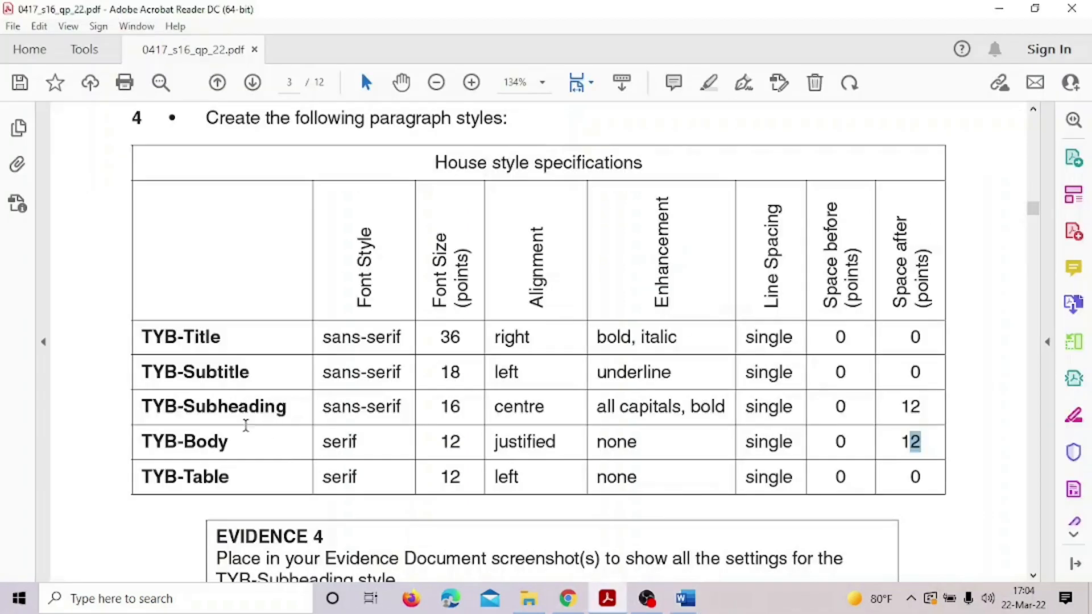
{"action": "left_click_drag", "start_coordinate": [141, 476], "coordinate": [233, 481]}
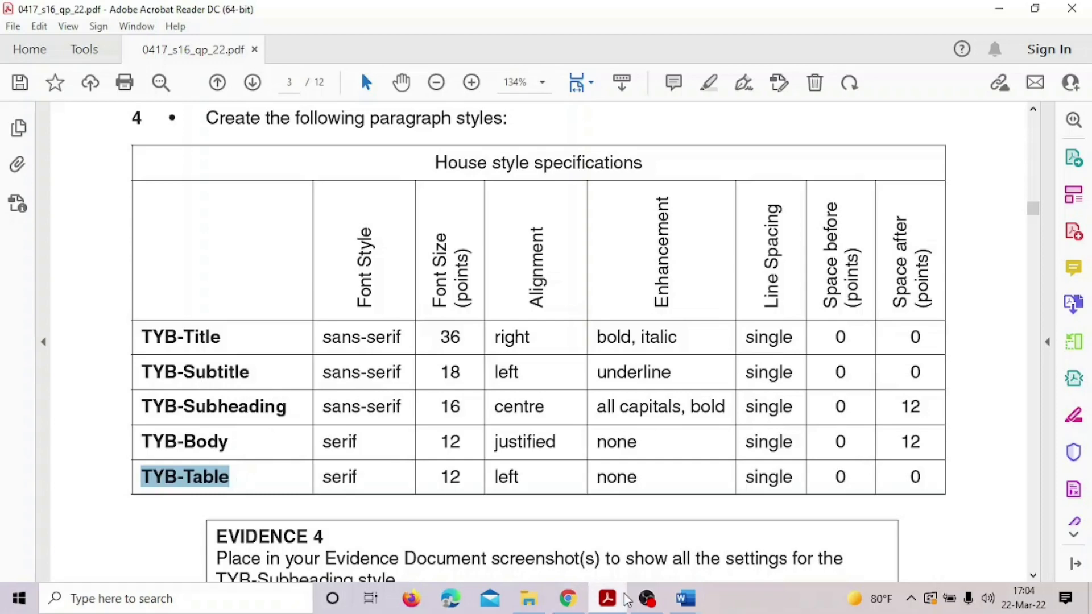
{"action": "mouse_move", "coordinate": [683, 597]}
{"action": "left_click", "coordinate": [810, 564]}
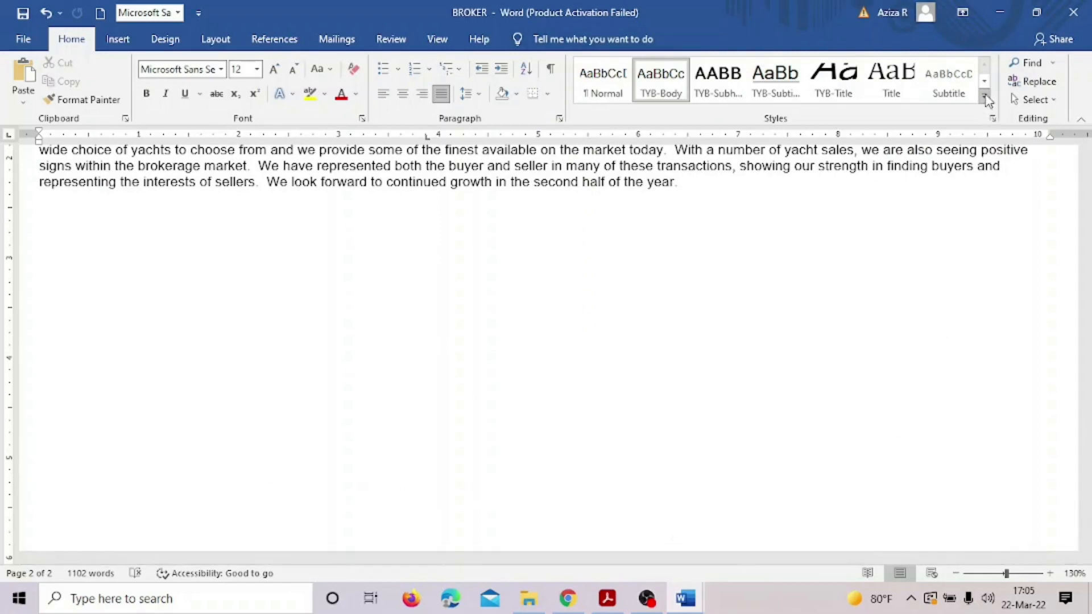
{"action": "left_click", "coordinate": [986, 98]}
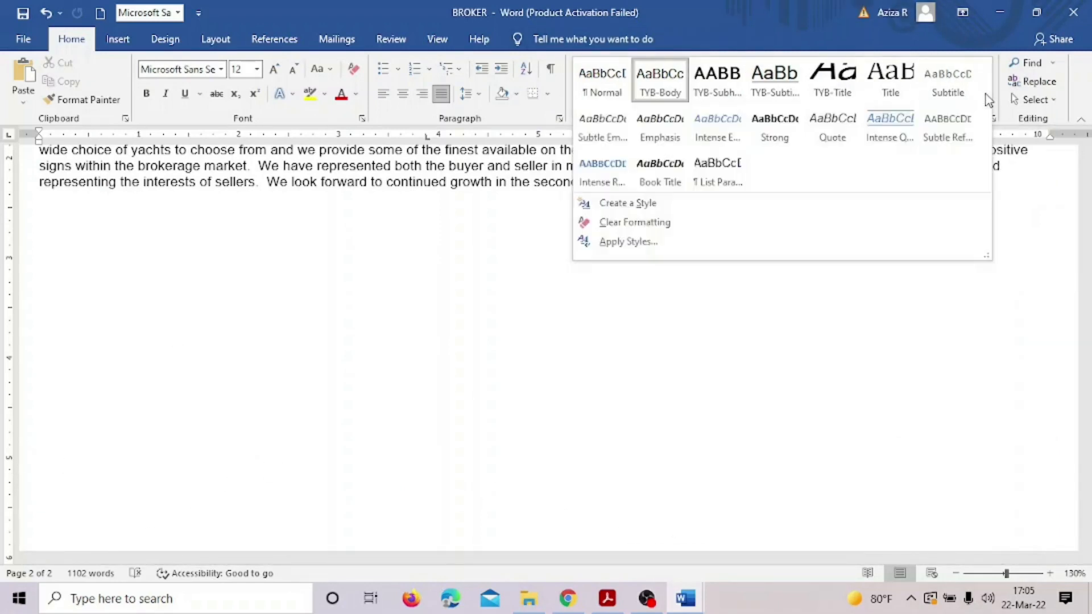
{"action": "left_click", "coordinate": [612, 205]}
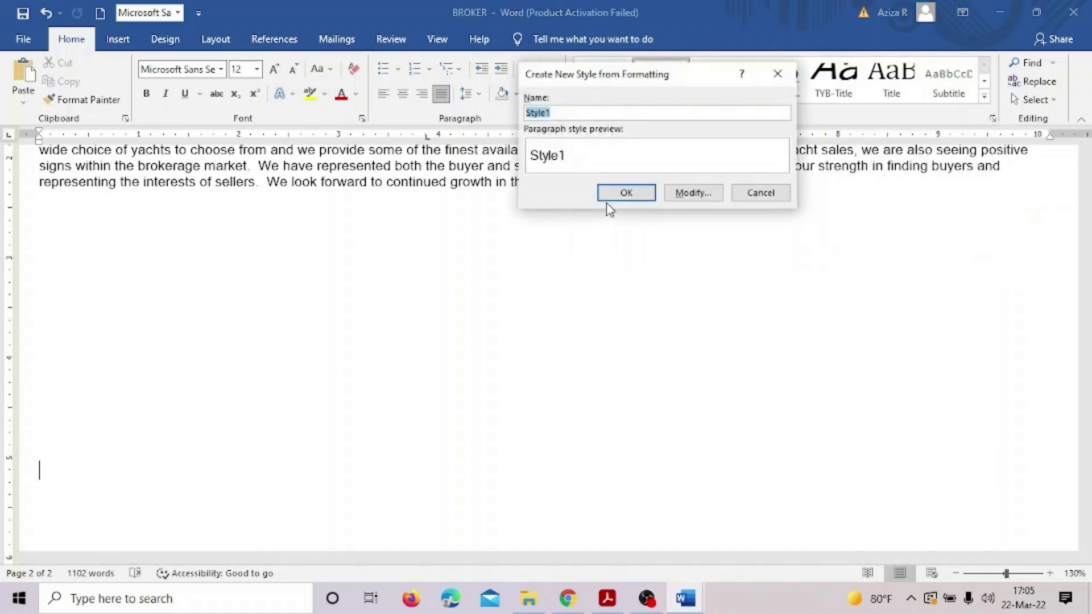
{"action": "type", "text": "TYB-Table"}
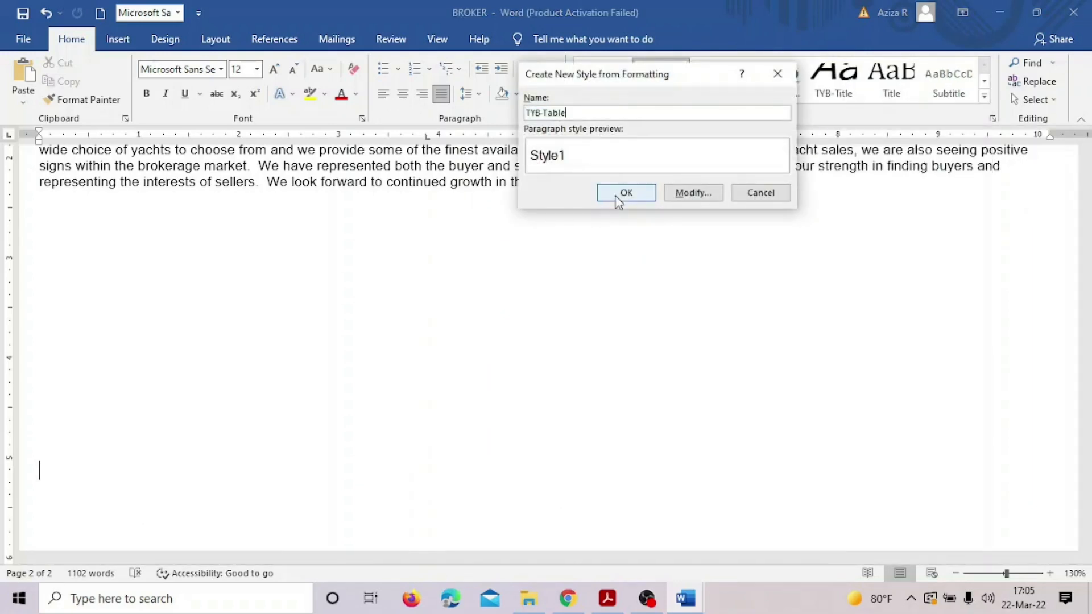
{"action": "left_click", "coordinate": [699, 194]}
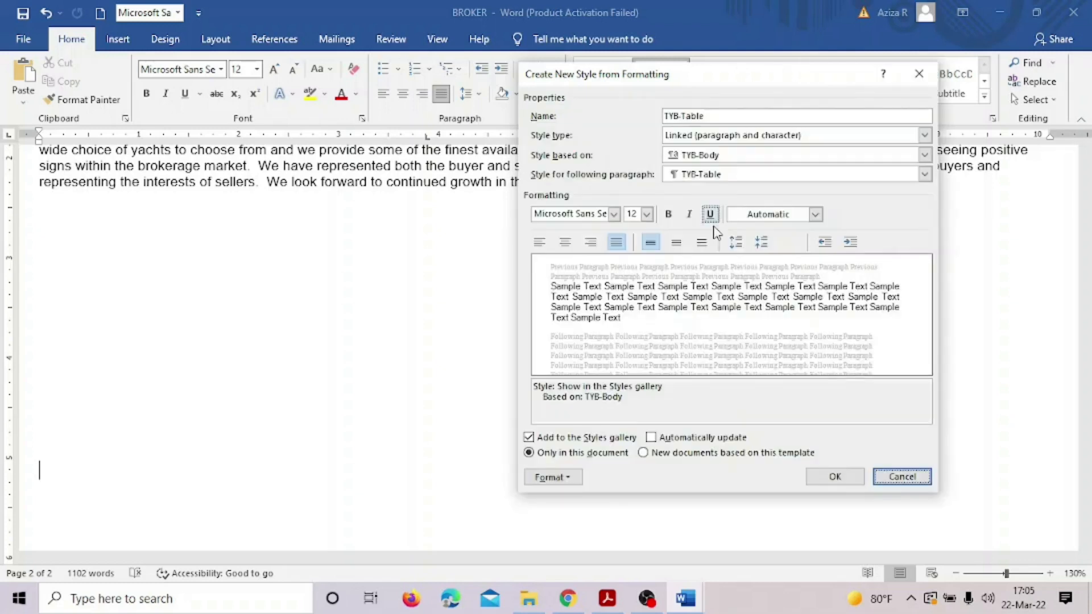
Check the TYB-Table specification in the exam paper, left-align the new style in Word and finish creating it
{"action": "left_click", "coordinate": [608, 600]}
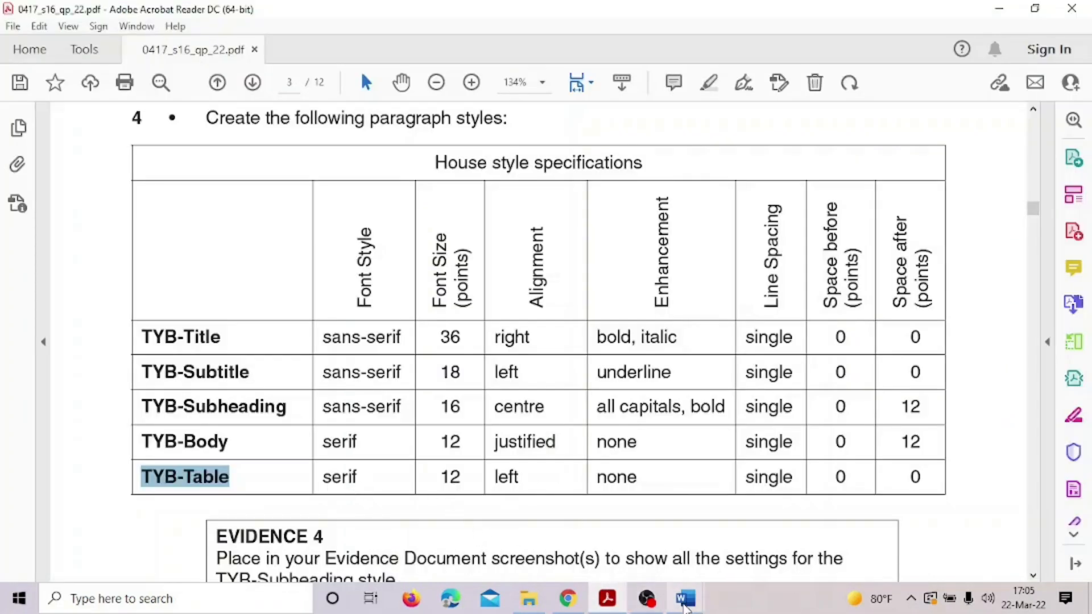
{"action": "mouse_move", "coordinate": [685, 598]}
{"action": "left_click", "coordinate": [745, 560]}
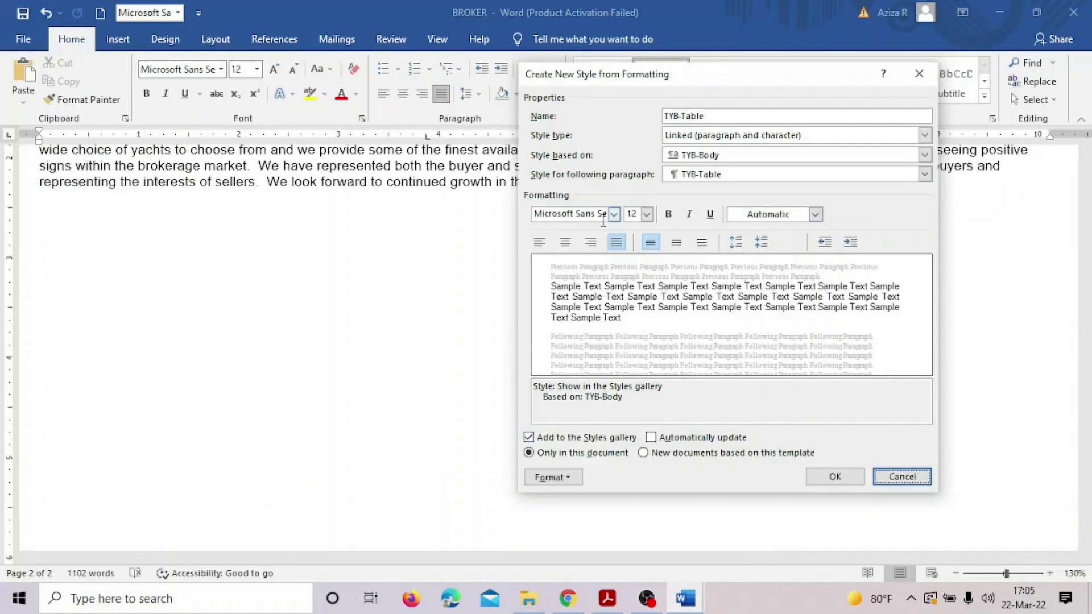
{"action": "left_click", "coordinate": [539, 244]}
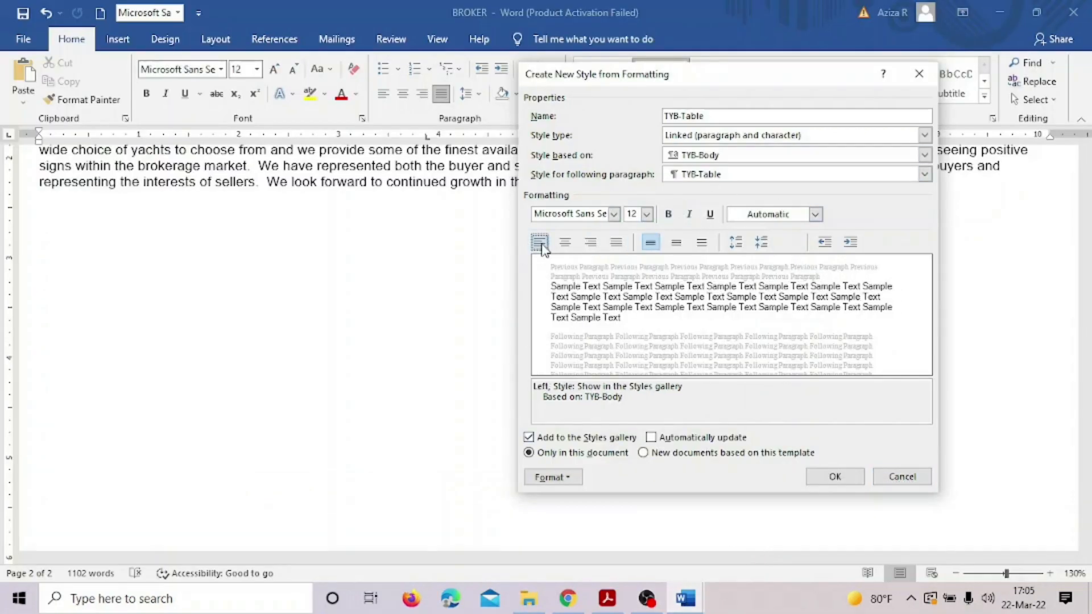
{"action": "left_click", "coordinate": [608, 599]}
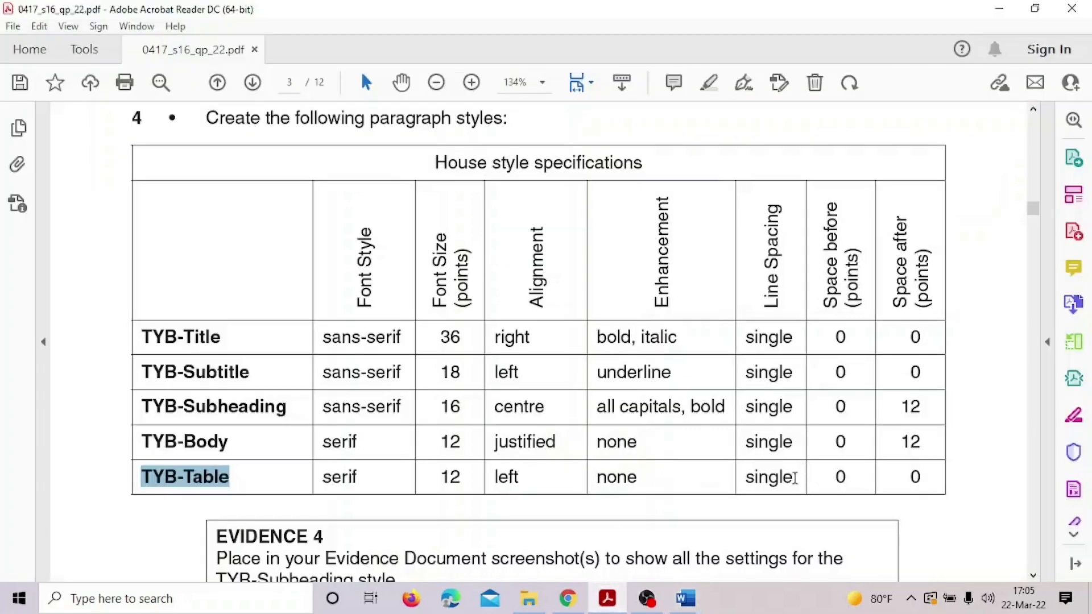
{"action": "mouse_move", "coordinate": [685, 598]}
{"action": "left_click", "coordinate": [811, 542]}
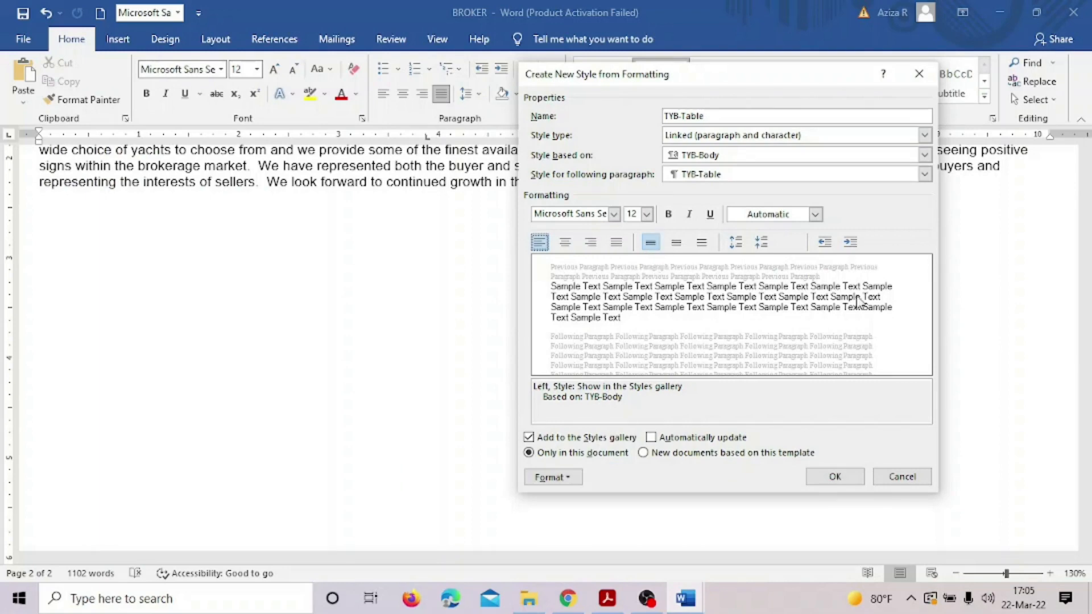
{"action": "left_click", "coordinate": [835, 478]}
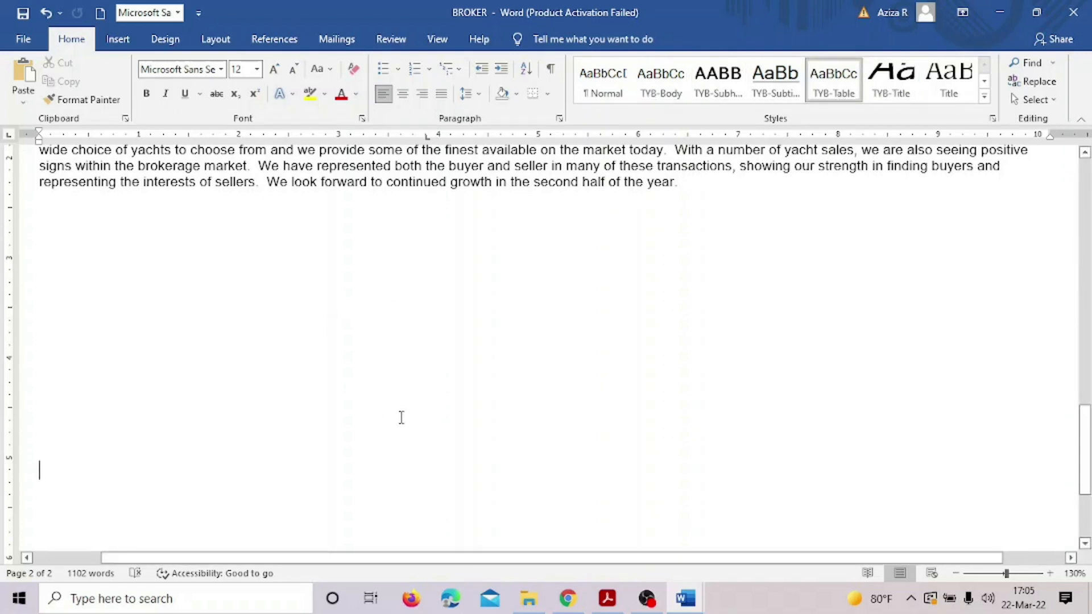
Highlight question 4's house style specifications table in yellow in the exam paper PDF
{"action": "left_click", "coordinate": [607, 598]}
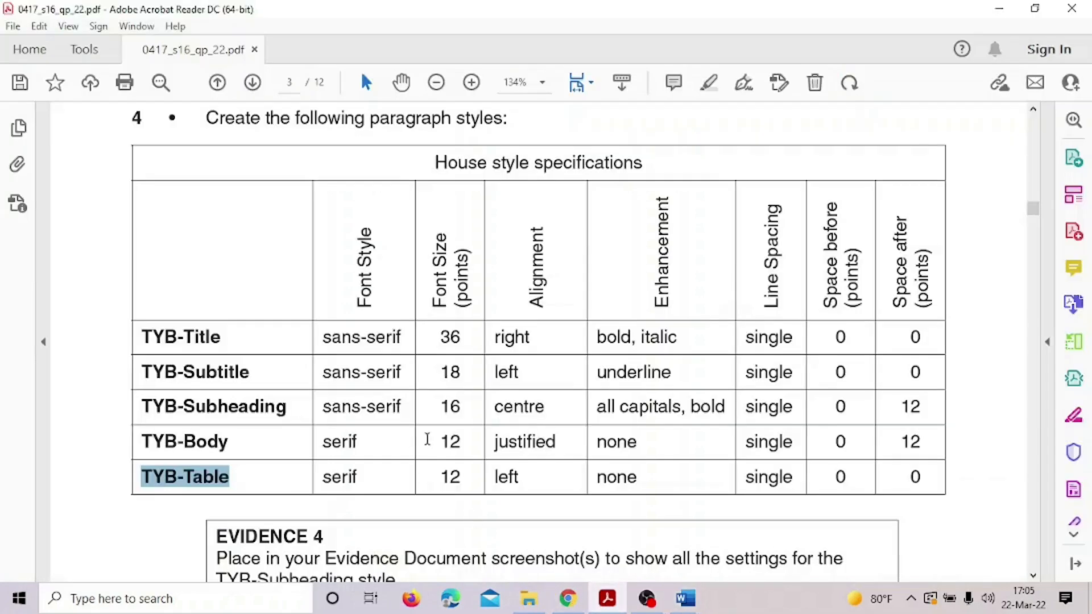
{"action": "scroll", "coordinate": [246, 306], "scroll_direction": "up", "scroll_amount": 3}
{"action": "left_click_drag", "start_coordinate": [139, 275], "coordinate": [941, 196]}
{"action": "left_click", "coordinate": [865, 174]}
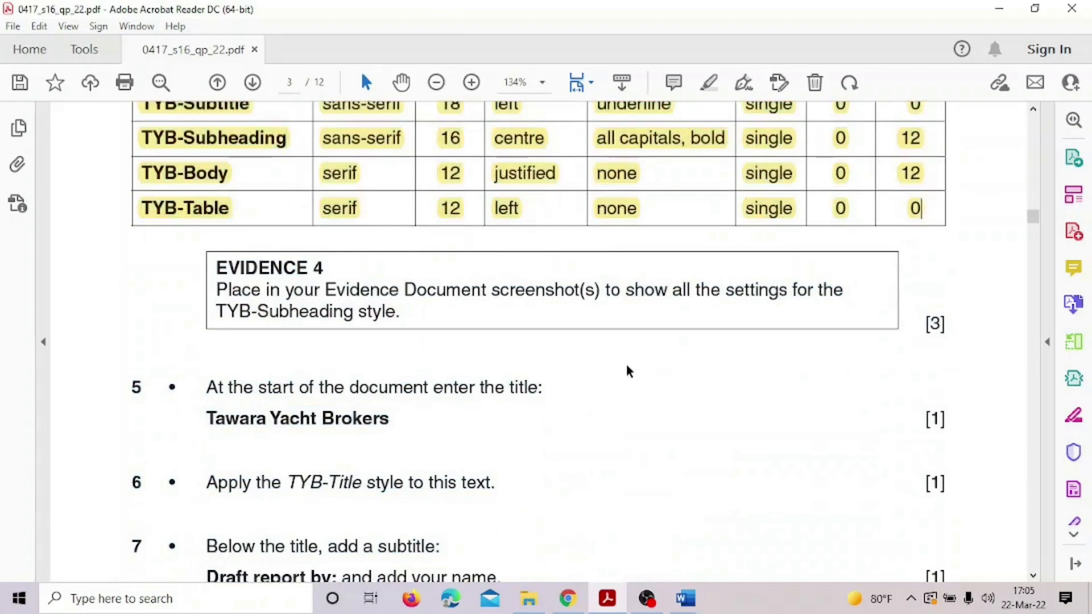
Check the EVIDENCE 4 instruction in the exam paper, and bring up the TYB-Subheading style's settings in the BROKER document in Word with its formatting description selected
{"action": "scroll", "coordinate": [626, 361], "scroll_direction": "down", "scroll_amount": 1}
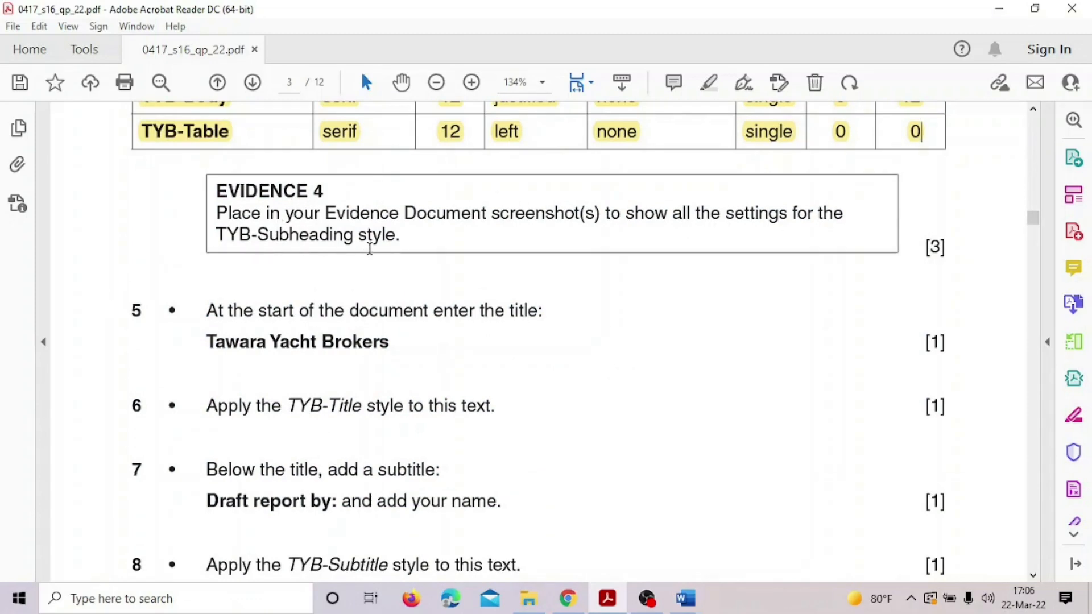
{"action": "left_click_drag", "start_coordinate": [220, 225], "coordinate": [380, 238]}
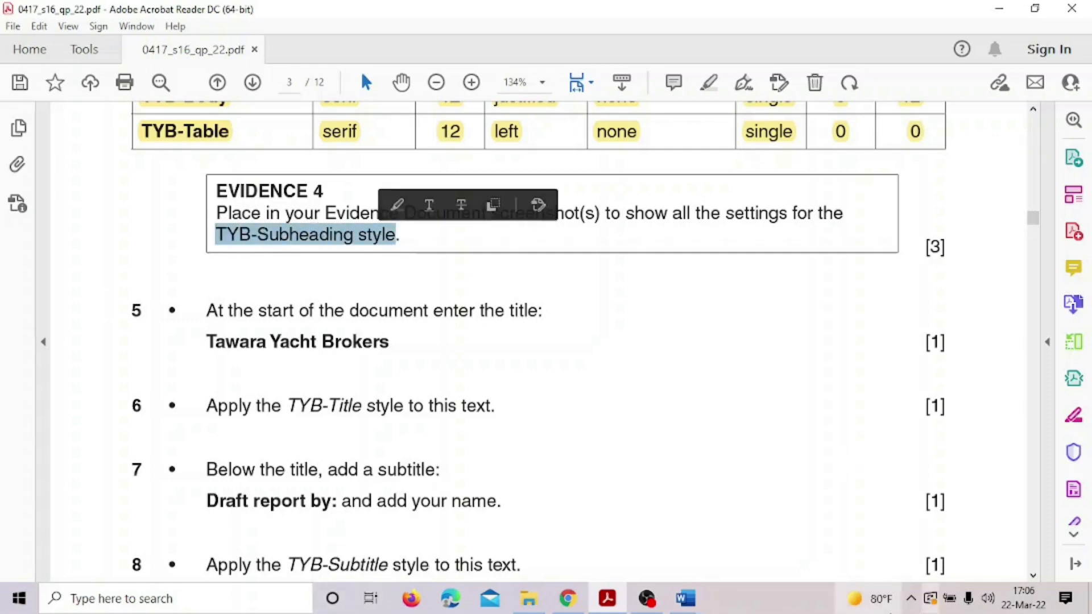
{"action": "left_click", "coordinate": [687, 599]}
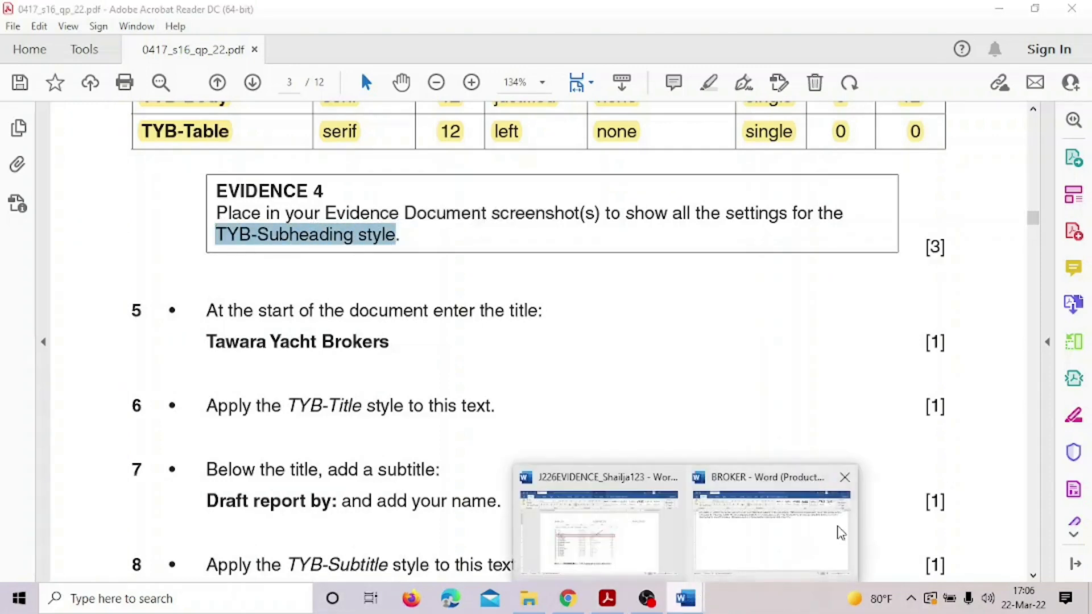
{"action": "left_click", "coordinate": [796, 515]}
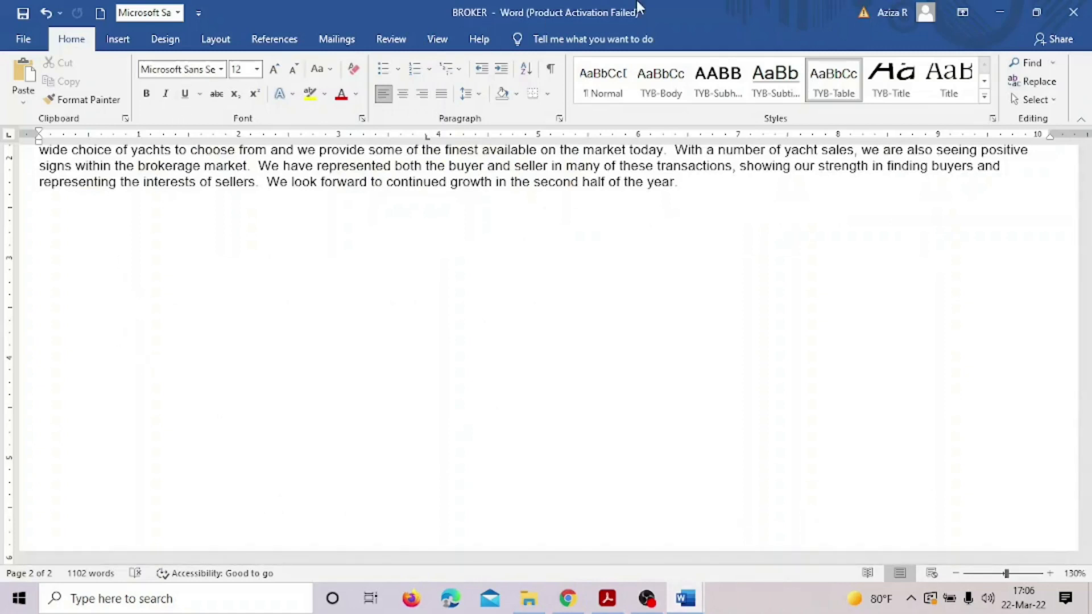
{"action": "right_click", "coordinate": [723, 88]}
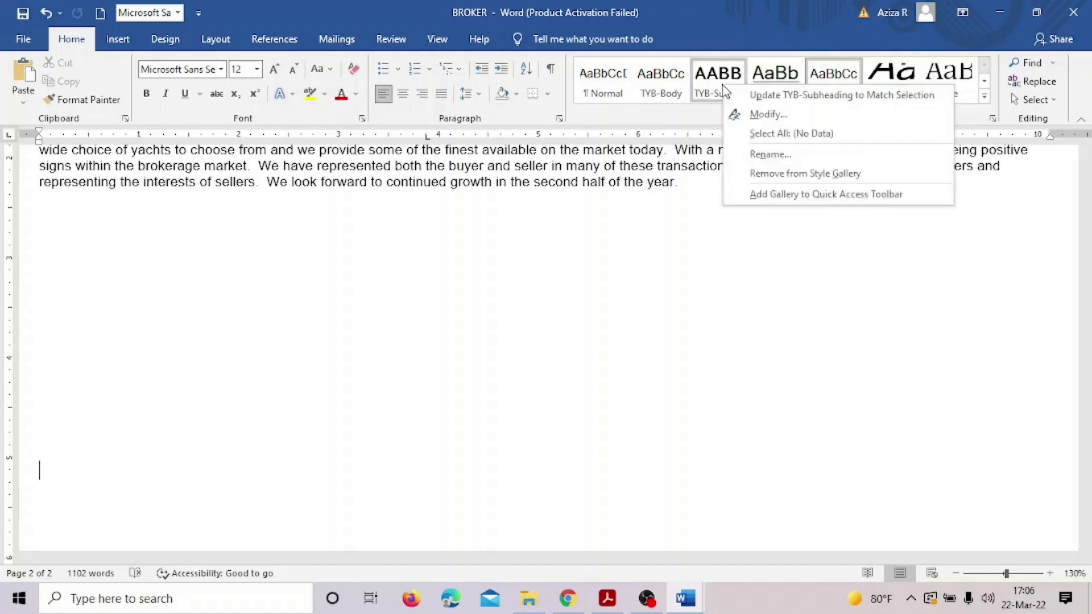
{"action": "left_click", "coordinate": [748, 117]}
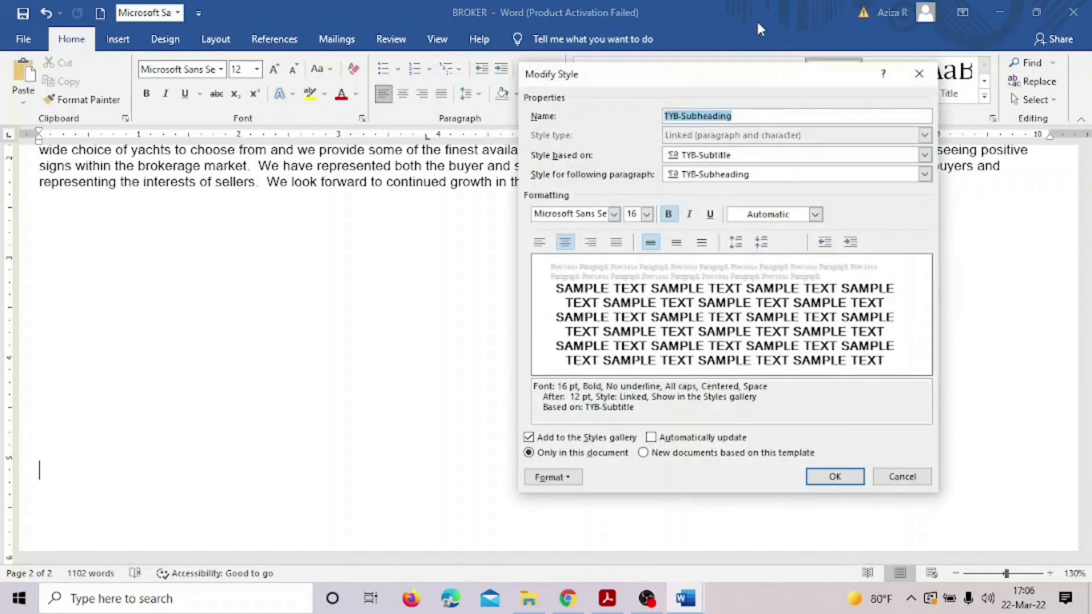
{"action": "left_click_drag", "start_coordinate": [728, 81], "coordinate": [556, 82]}
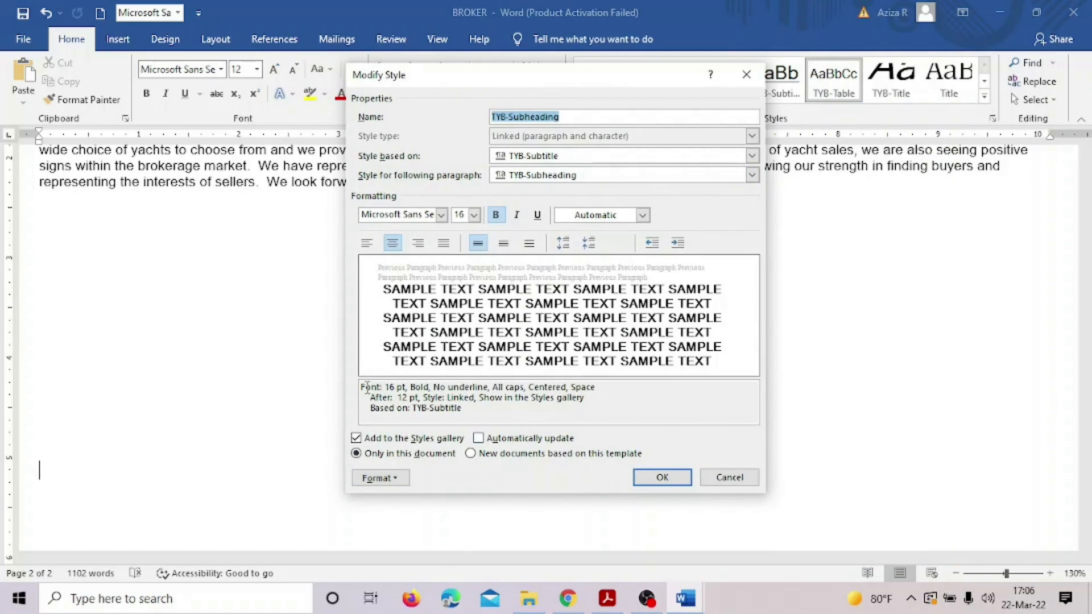
{"action": "left_click_drag", "start_coordinate": [361, 388], "coordinate": [462, 411]}
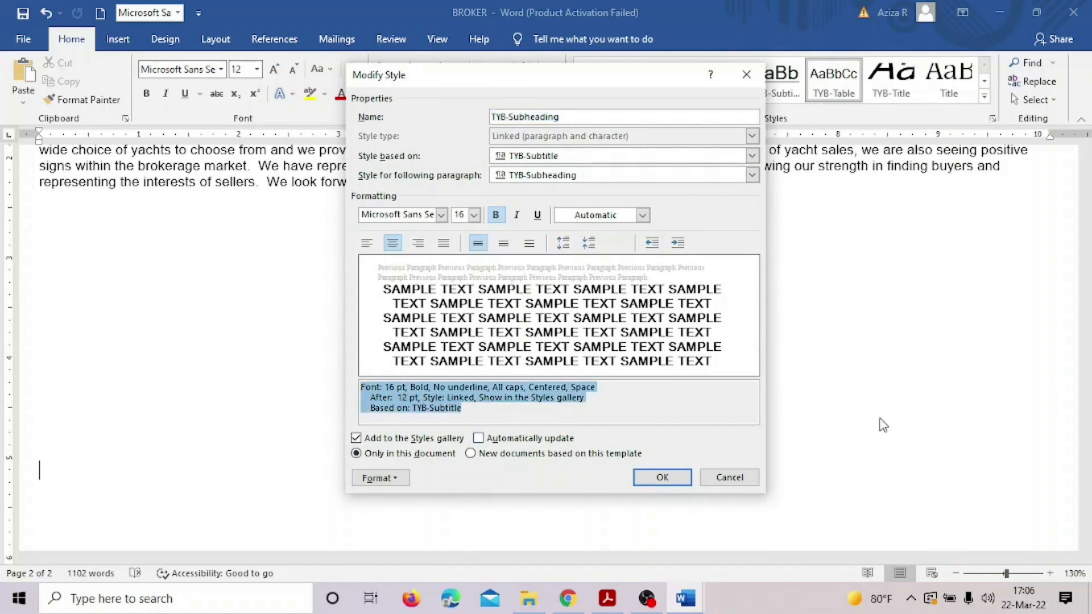
Capture a screenshot of the TYB-Subheading style settings to the clipboard and accept the style dialog
{"action": "left_click", "coordinate": [622, 411]}
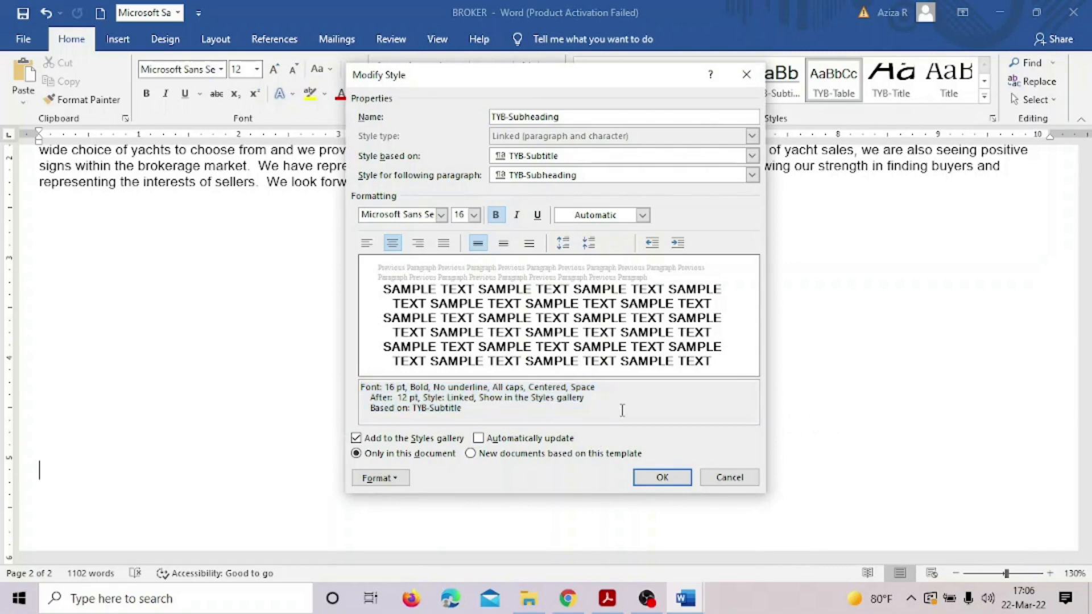
{"action": "key", "text": "super+shift+s"}
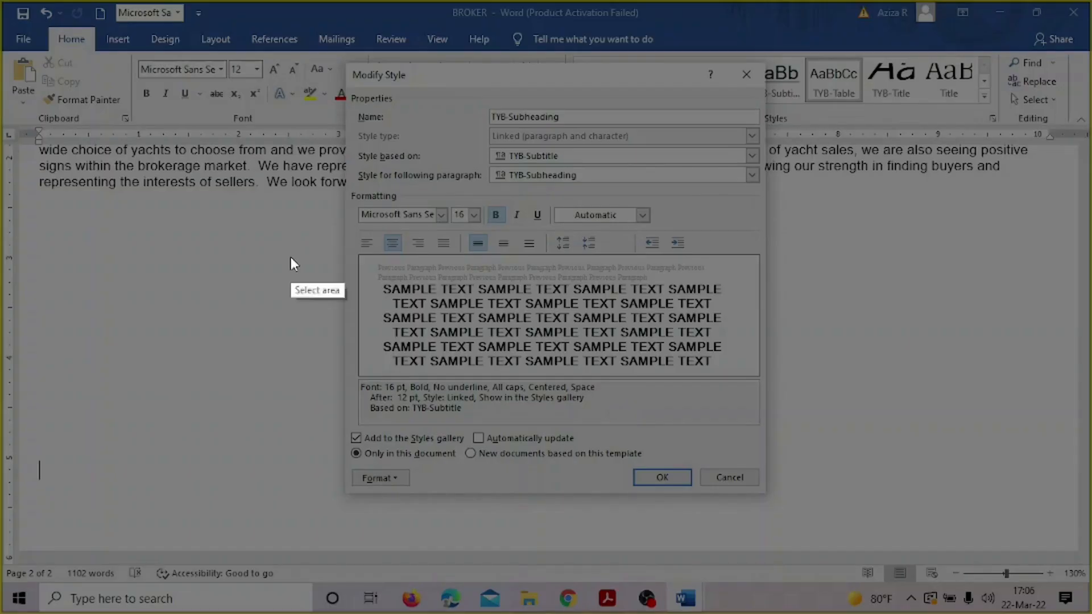
{"action": "left_click_drag", "start_coordinate": [271, 6], "coordinate": [815, 556]}
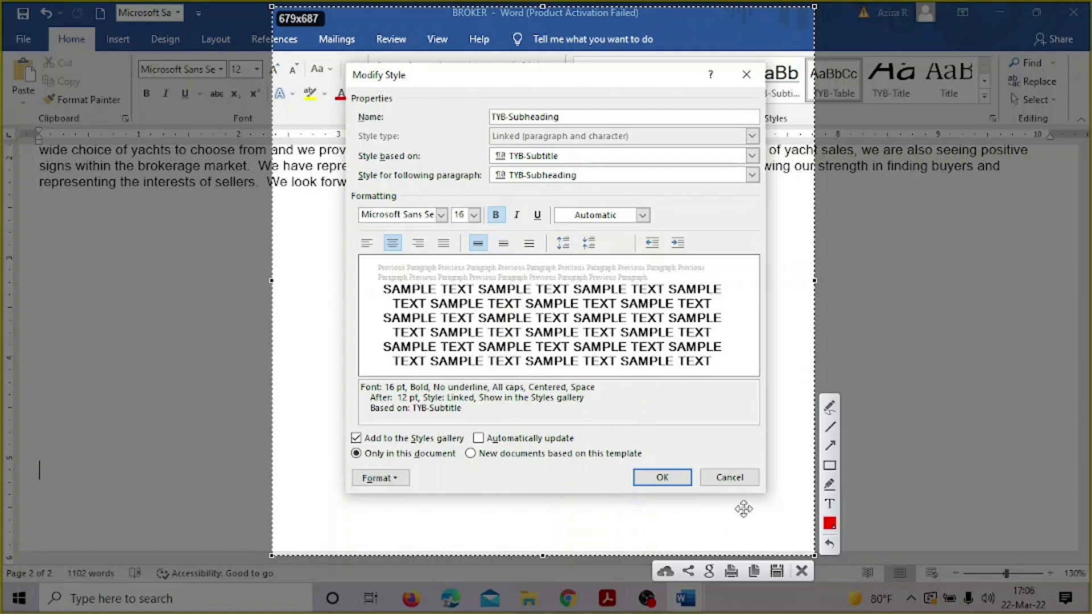
{"action": "left_click", "coordinate": [754, 571]}
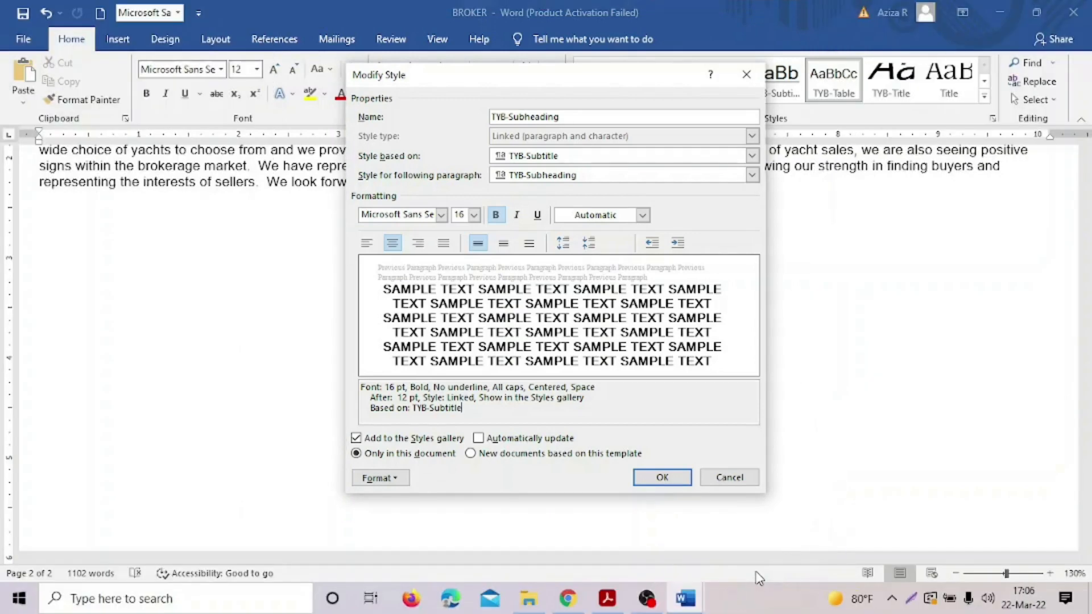
{"action": "left_click", "coordinate": [665, 476]}
Paste the screenshot under the EVIDENCE 4 heading in the J226EVIDENCE document and shrink it proportionally to clear the right margin
{"action": "mouse_move", "coordinate": [686, 598]}
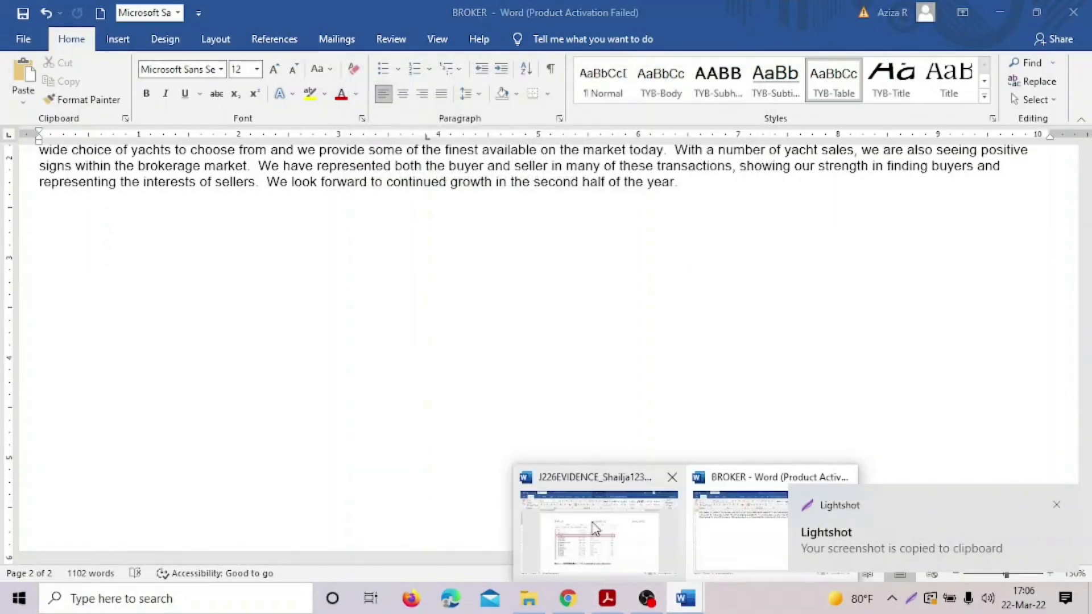
{"action": "left_click", "coordinate": [597, 521]}
{"action": "scroll", "coordinate": [327, 419], "scroll_direction": "down", "scroll_amount": 3}
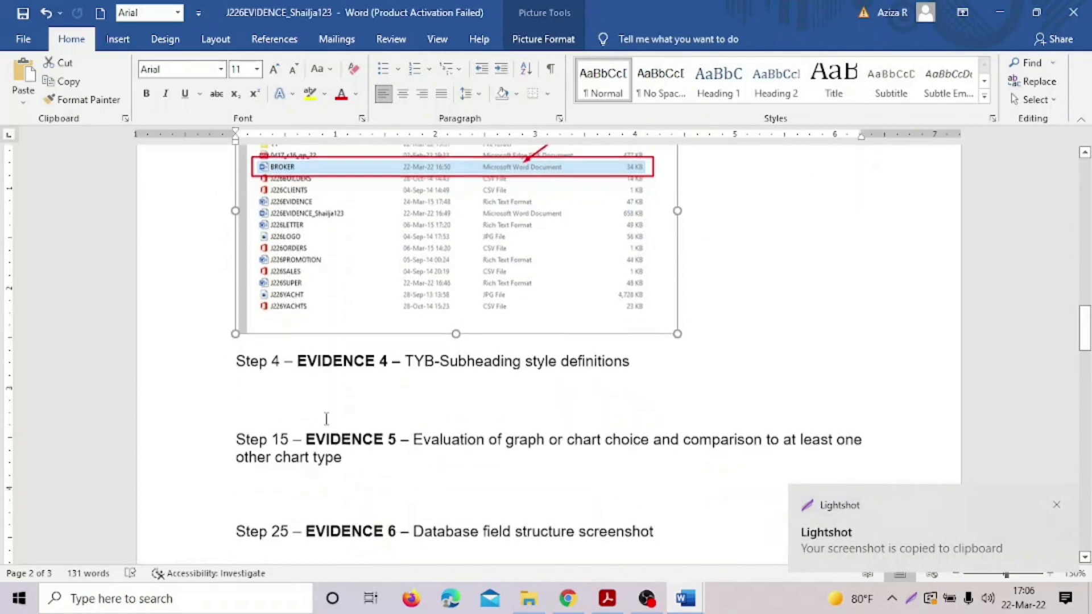
{"action": "left_click", "coordinate": [235, 393]}
{"action": "key", "text": "ctrl+v"}
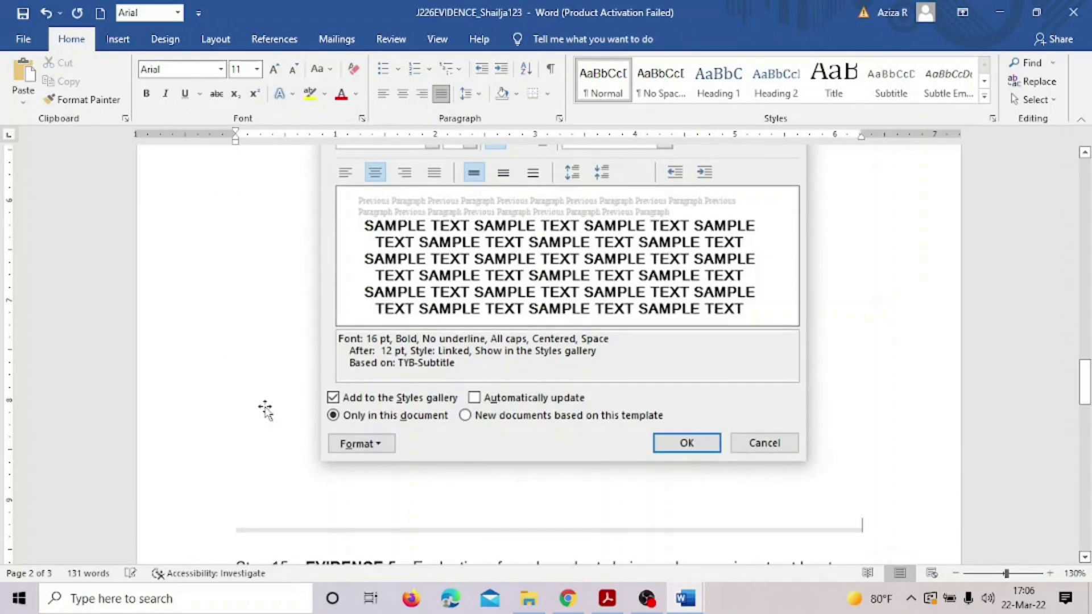
{"action": "left_click", "coordinate": [488, 416]}
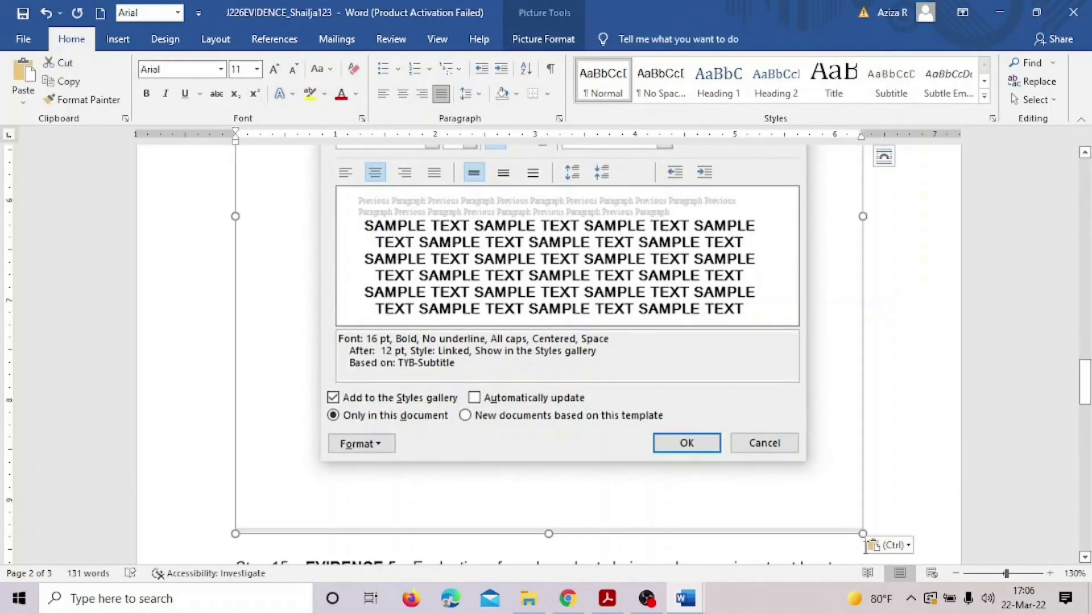
{"action": "left_click_drag", "start_coordinate": [863, 534], "coordinate": [499, 351]}
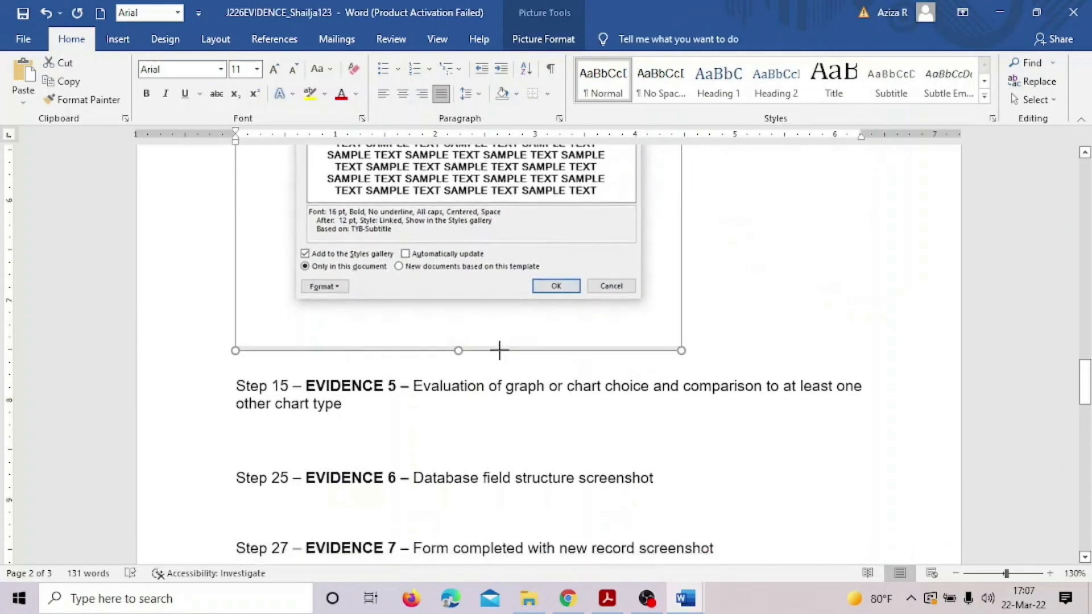
{"action": "scroll", "coordinate": [586, 347], "scroll_direction": "up", "scroll_amount": 8}
{"action": "scroll", "coordinate": [587, 347], "scroll_direction": "down", "scroll_amount": 3}
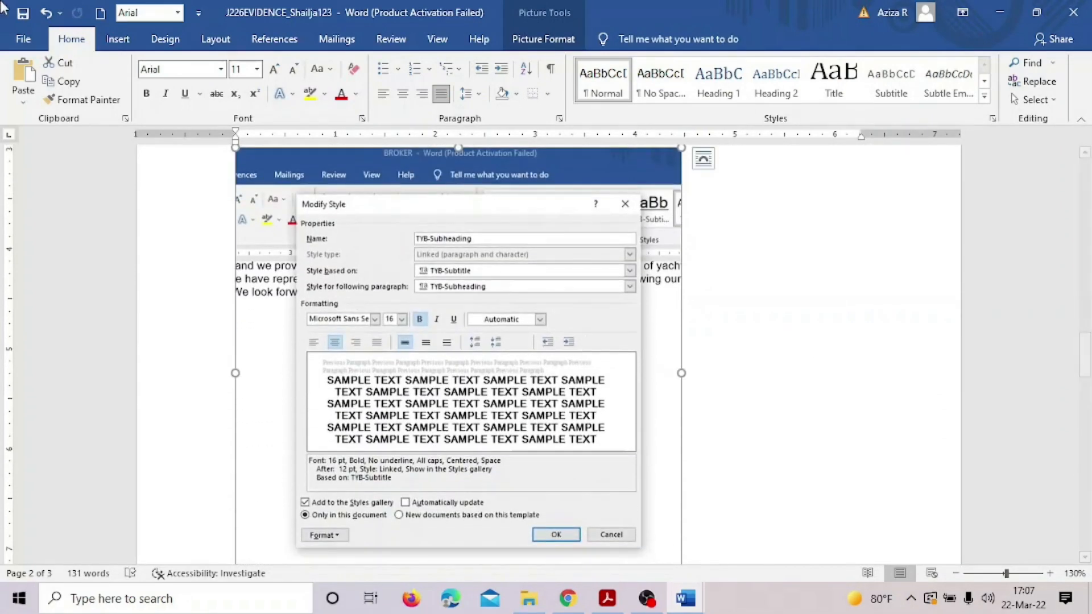
Highlight the EVIDENCE 4 instruction in yellow in the exam paper PDF and close the stray browser window
{"action": "left_click", "coordinate": [607, 599]}
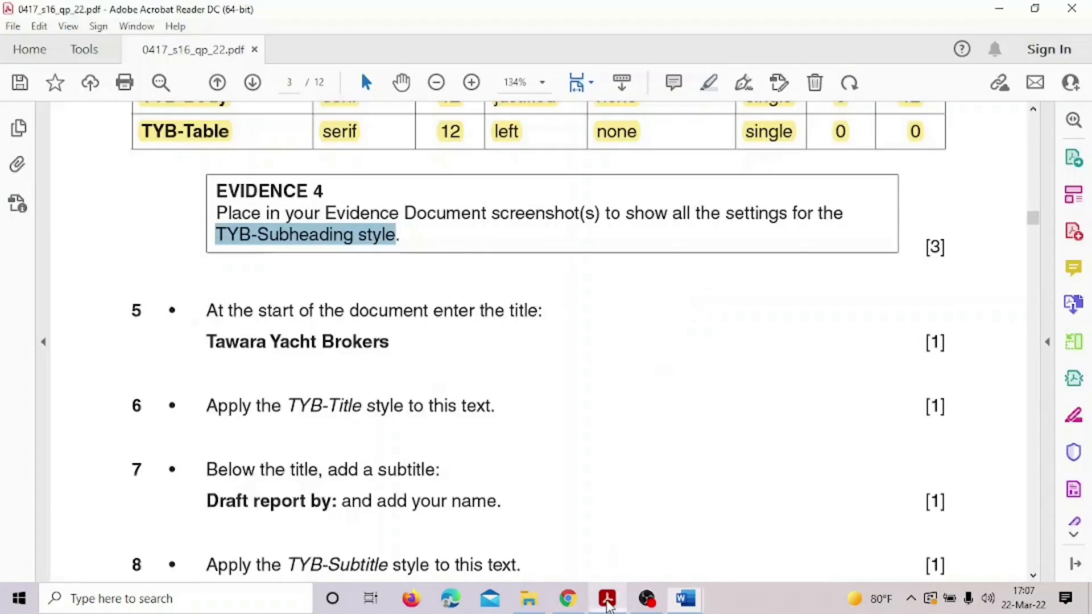
{"action": "scroll", "coordinate": [544, 458], "scroll_direction": "up", "scroll_amount": 2}
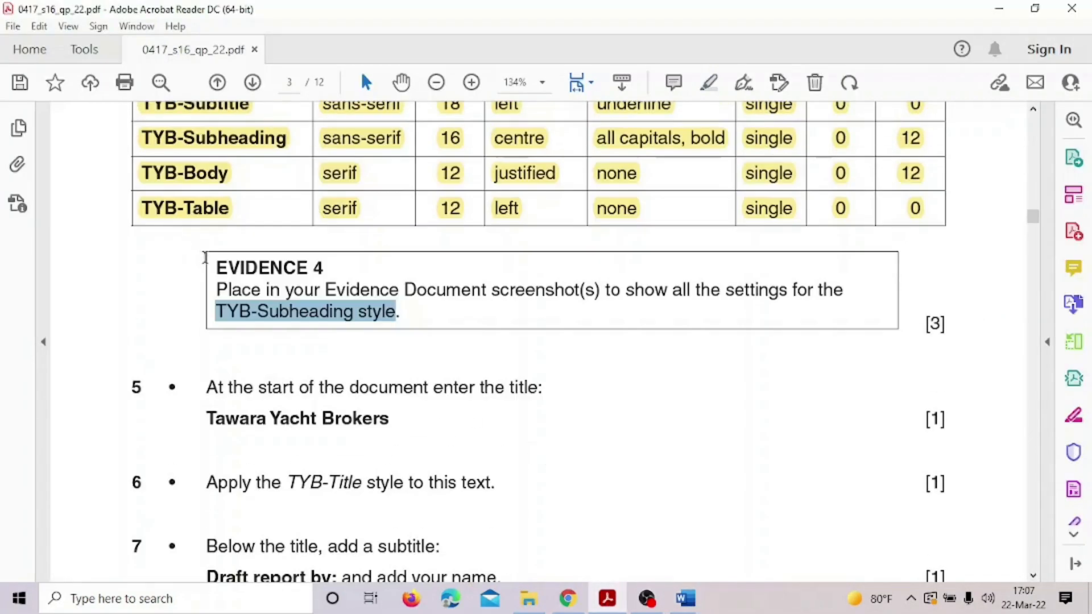
{"action": "left_click_drag", "start_coordinate": [205, 257], "coordinate": [446, 309]}
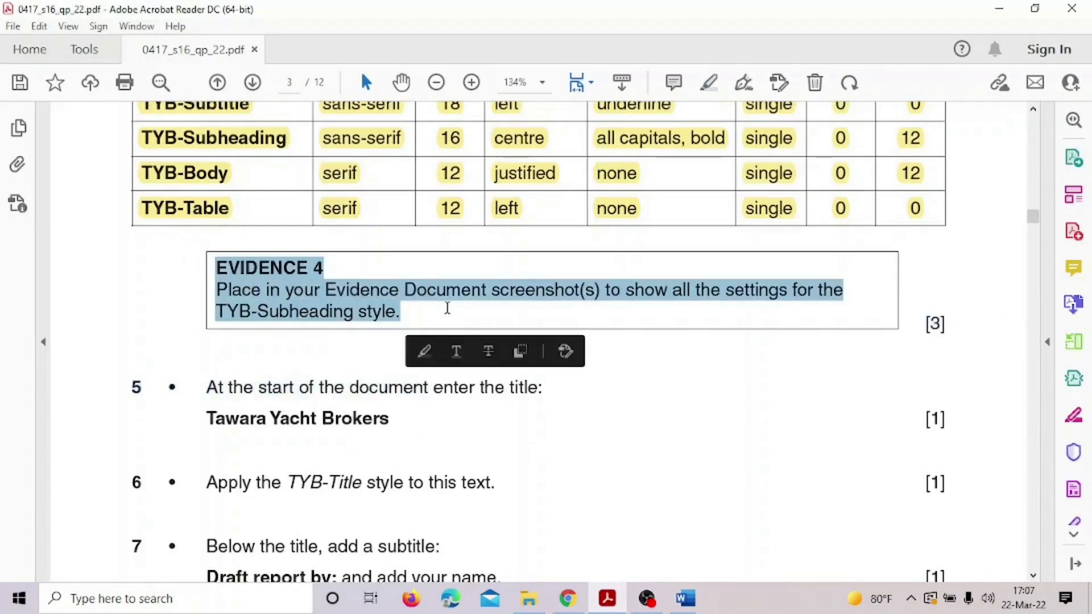
{"action": "left_click", "coordinate": [424, 351]}
{"action": "scroll", "coordinate": [467, 354], "scroll_direction": "down", "scroll_amount": 4}
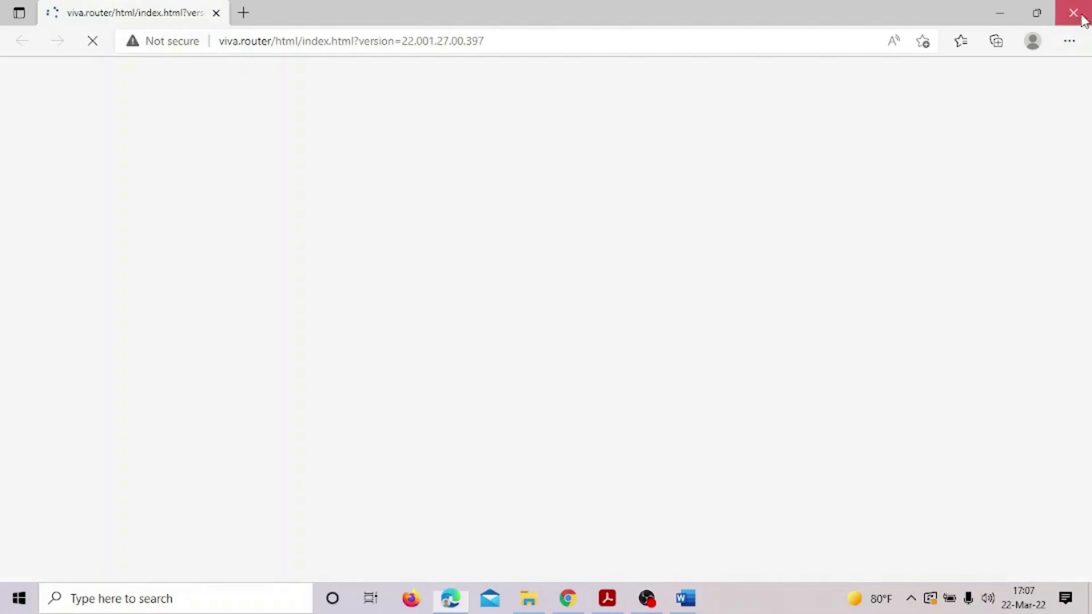
{"action": "left_click", "coordinate": [1082, 13]}
{"action": "scroll", "coordinate": [805, 483], "scroll_direction": "up", "scroll_amount": 3}
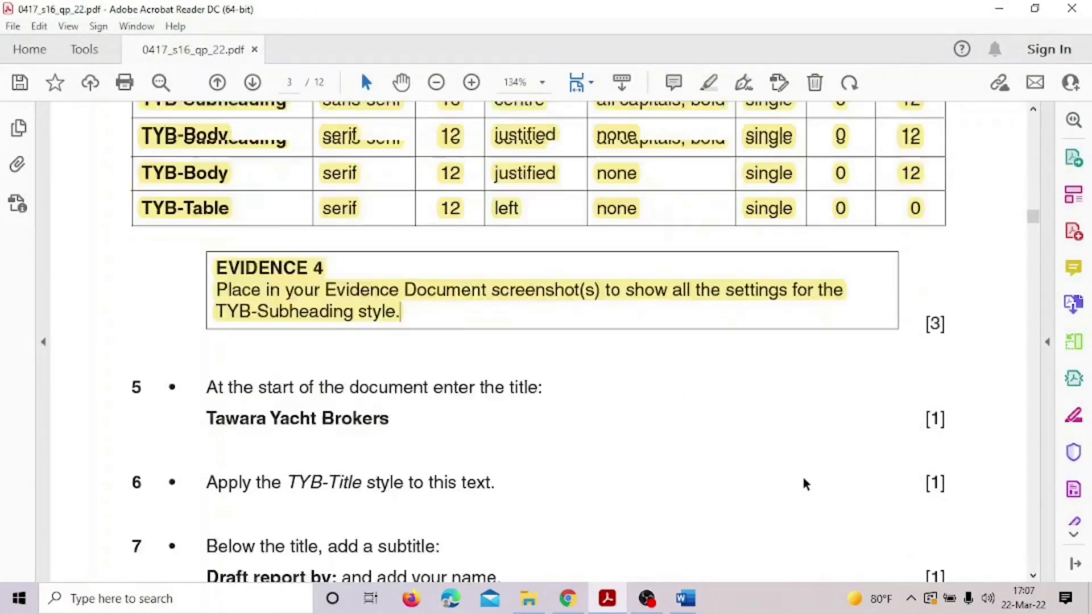
Switch to the BROKER document in Word and insert a blank line above its opening paragraph
{"action": "mouse_move", "coordinate": [696, 603]}
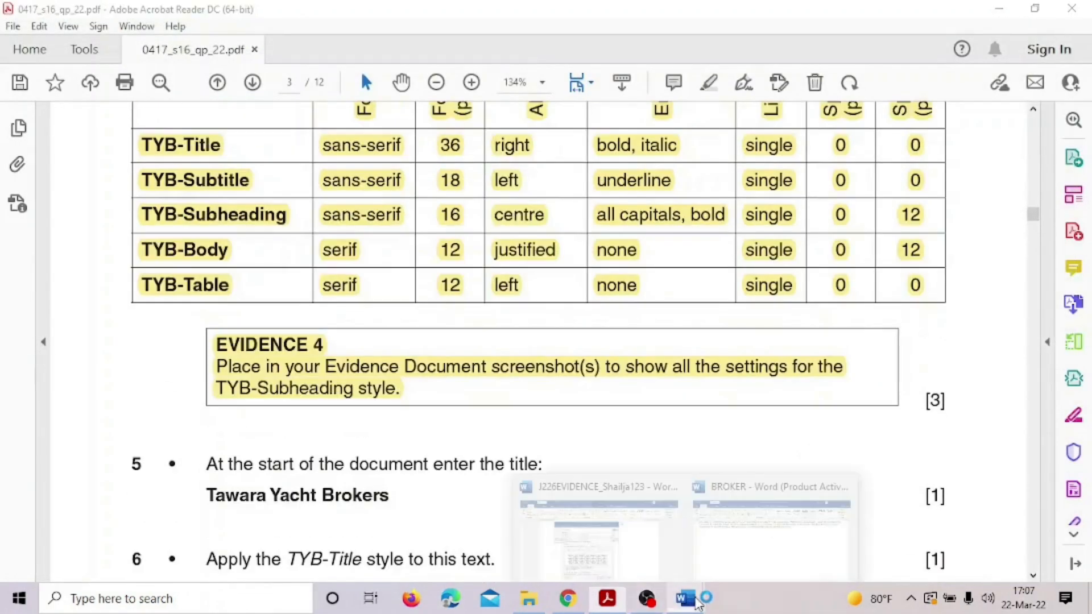
{"action": "left_click", "coordinate": [772, 539]}
{"action": "scroll", "coordinate": [794, 416], "scroll_direction": "up", "scroll_amount": 12}
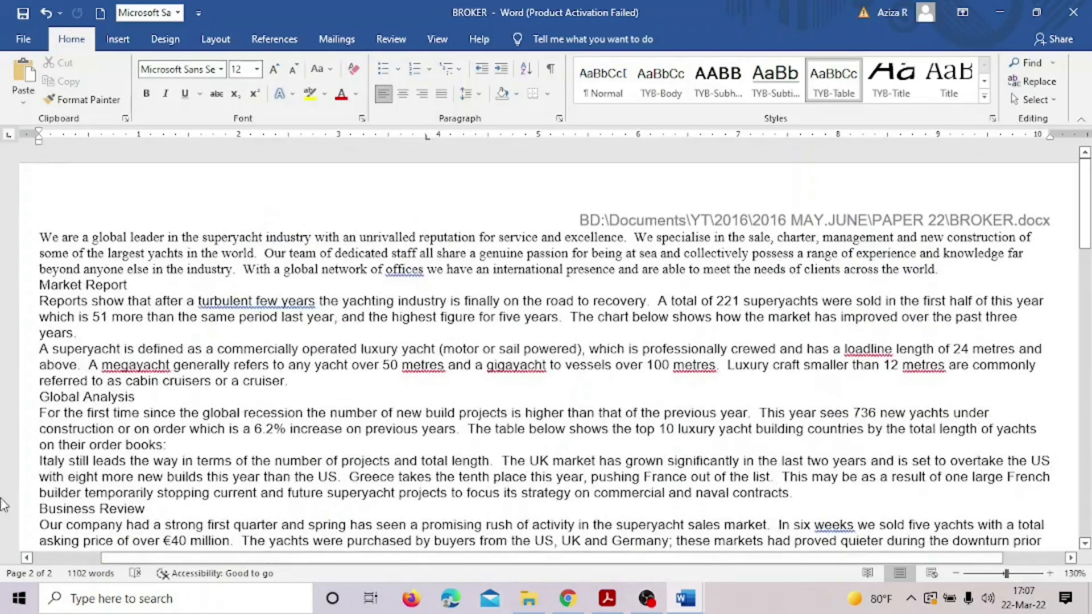
{"action": "left_click", "coordinate": [41, 236]}
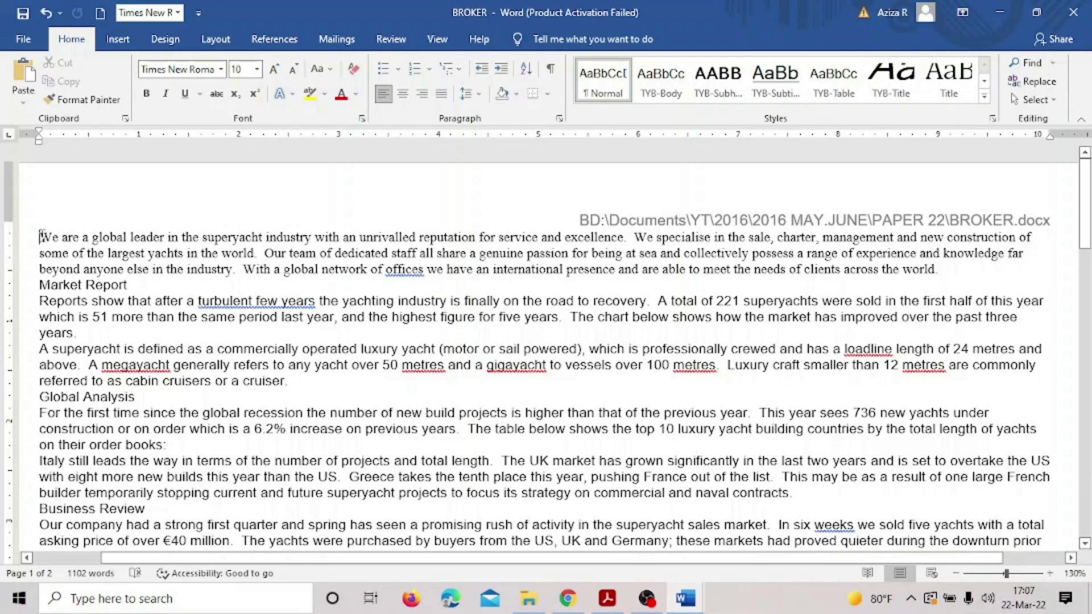
{"action": "key", "text": "Return"}
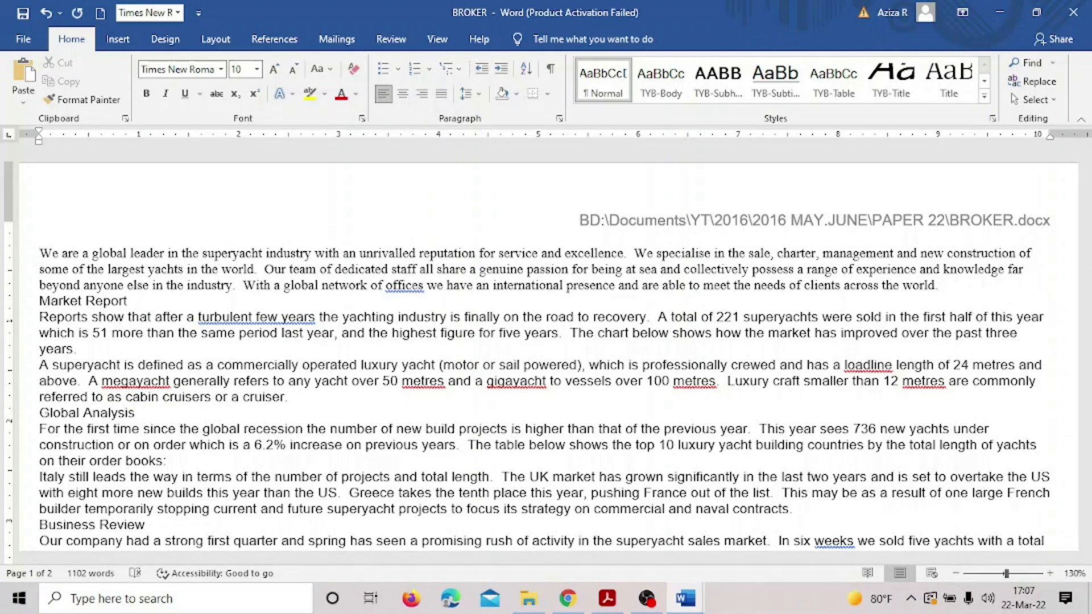
{"action": "type", "text": "TAW"}
{"action": "left_click", "coordinate": [613, 600]}
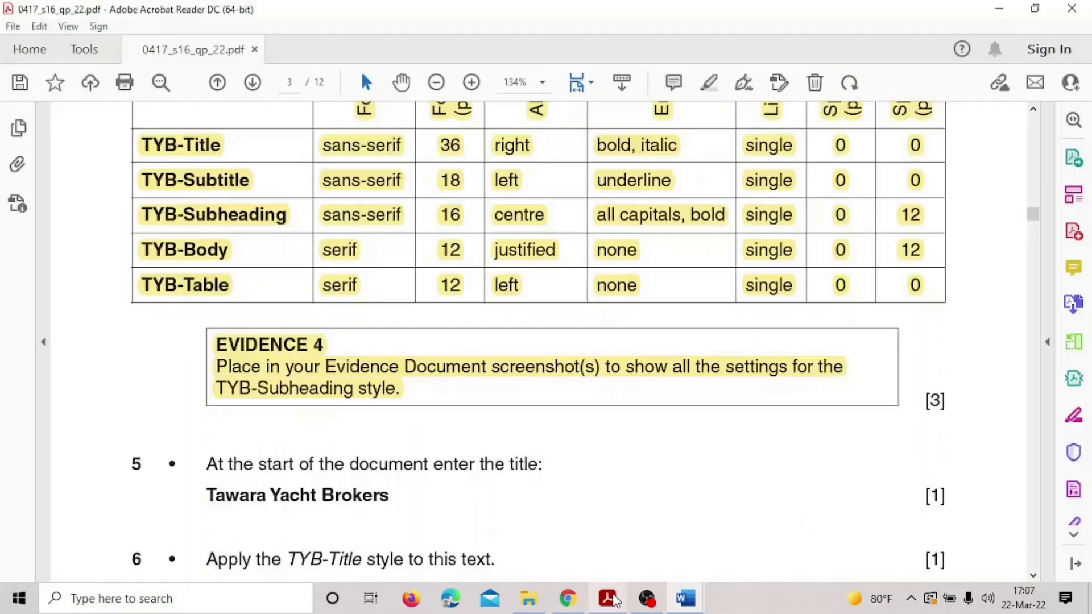
{"action": "left_click", "coordinate": [613, 599]}
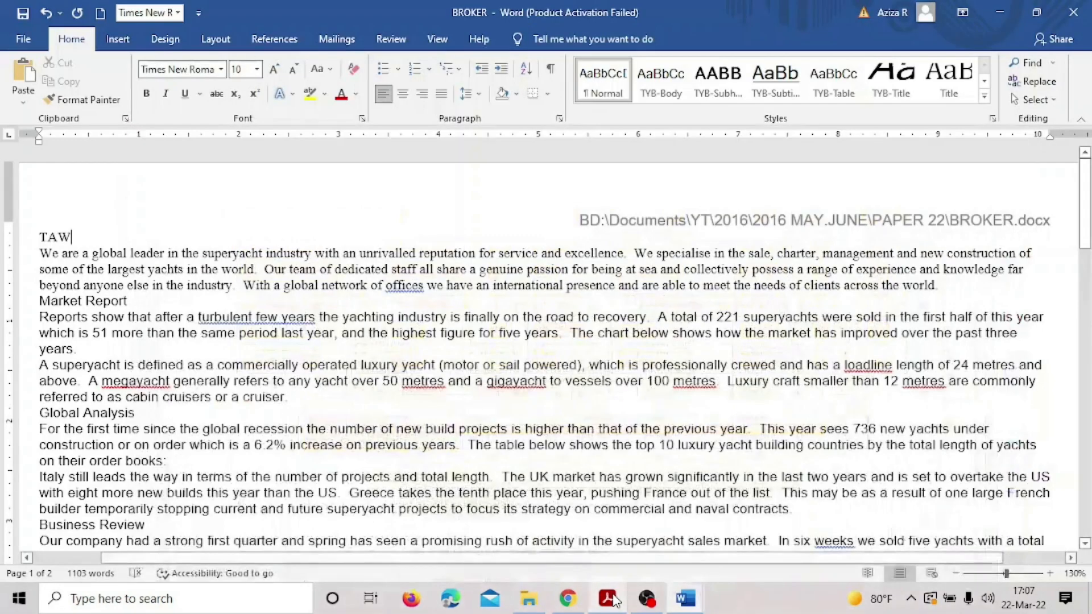
{"action": "key", "text": "BackSpace"}
{"action": "key", "text": "BackSpace"}
{"action": "type", "text": "A"}
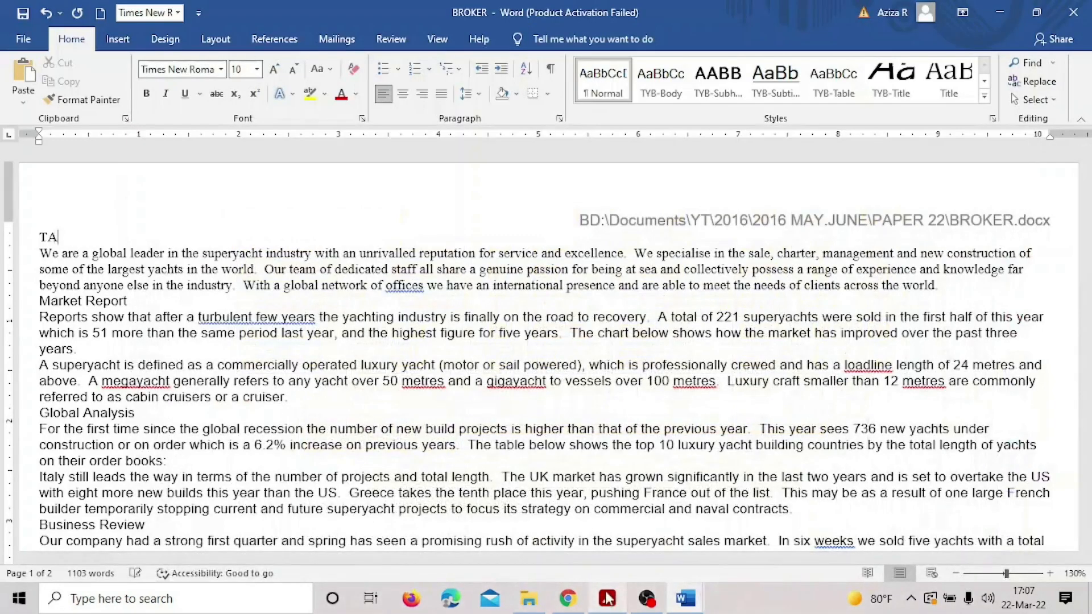
{"action": "type", "text": "W"}
{"action": "key", "text": "BackSpace"}
{"action": "key", "text": "BackSpace"}
{"action": "key", "text": "BackSpace"}
Enter the title Tawara Yacht Brokers on the blank first line of BROKER, checking its spelling against the exam paper
{"action": "type", "text": "Taw"}
{"action": "left_click", "coordinate": [608, 598]}
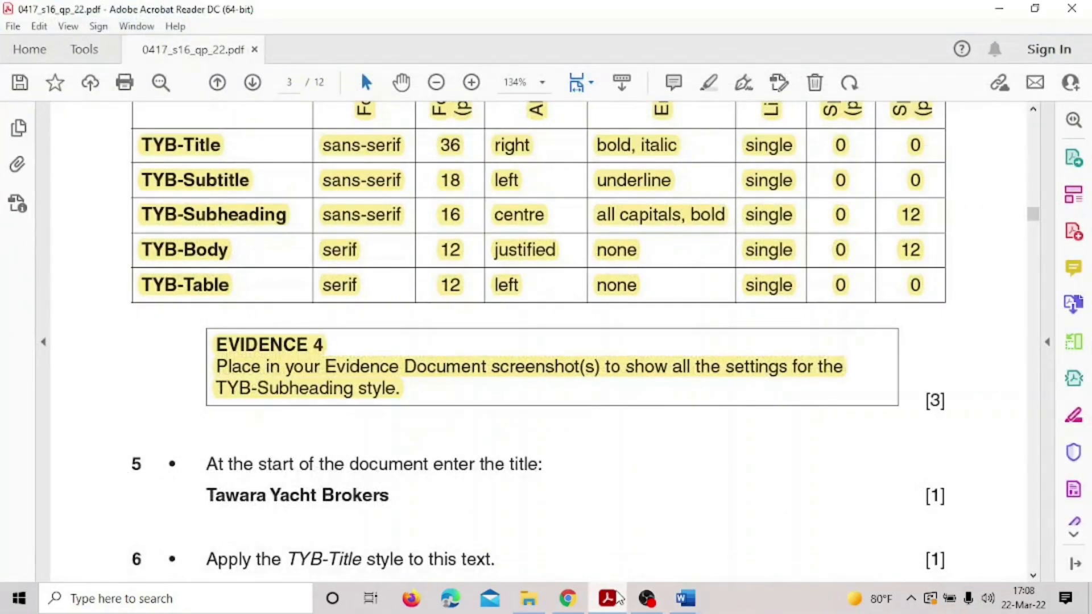
{"action": "left_click", "coordinate": [619, 597]}
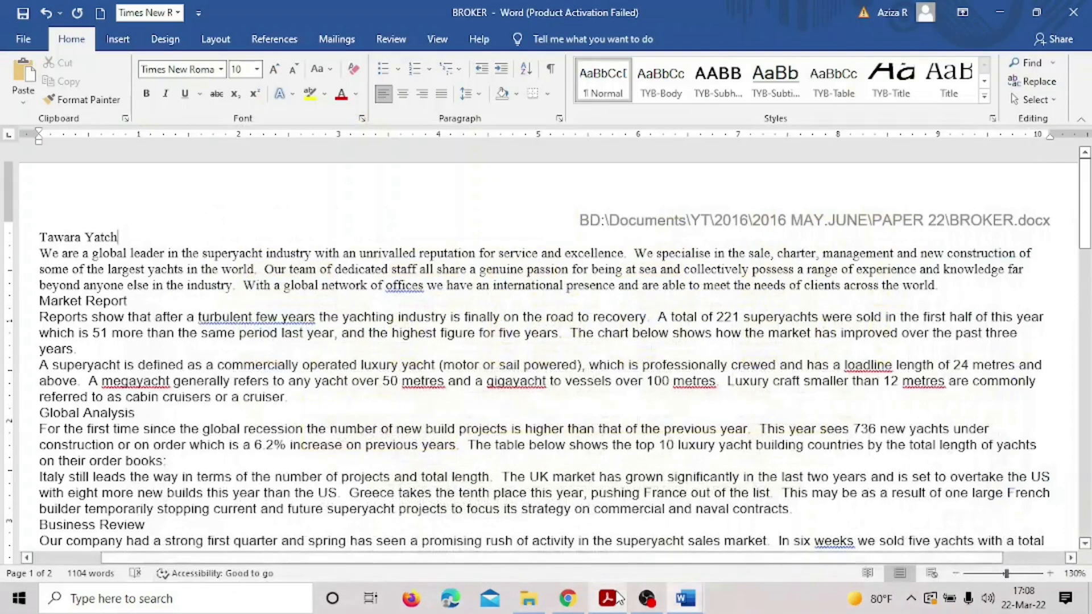
{"action": "key", "text": "BackSpace"}
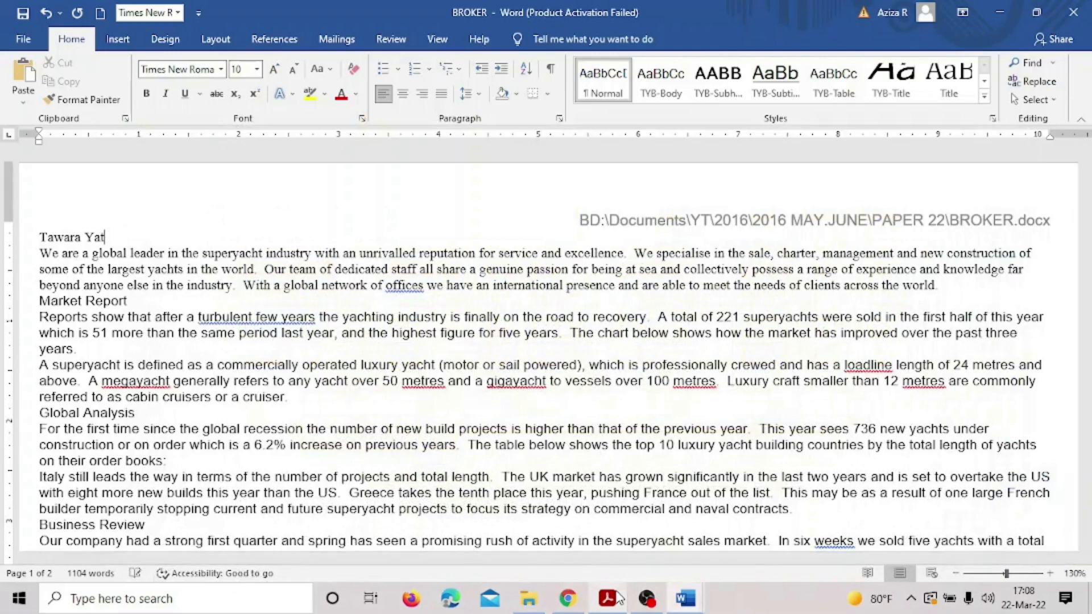
{"action": "key", "text": "BackSpace"}
{"action": "type", "text": "cht B"}
{"action": "type", "text": "roc"}
{"action": "key", "text": "BackSpace"}
{"action": "key", "text": "BackSpace"}
{"action": "type", "text": "k"}
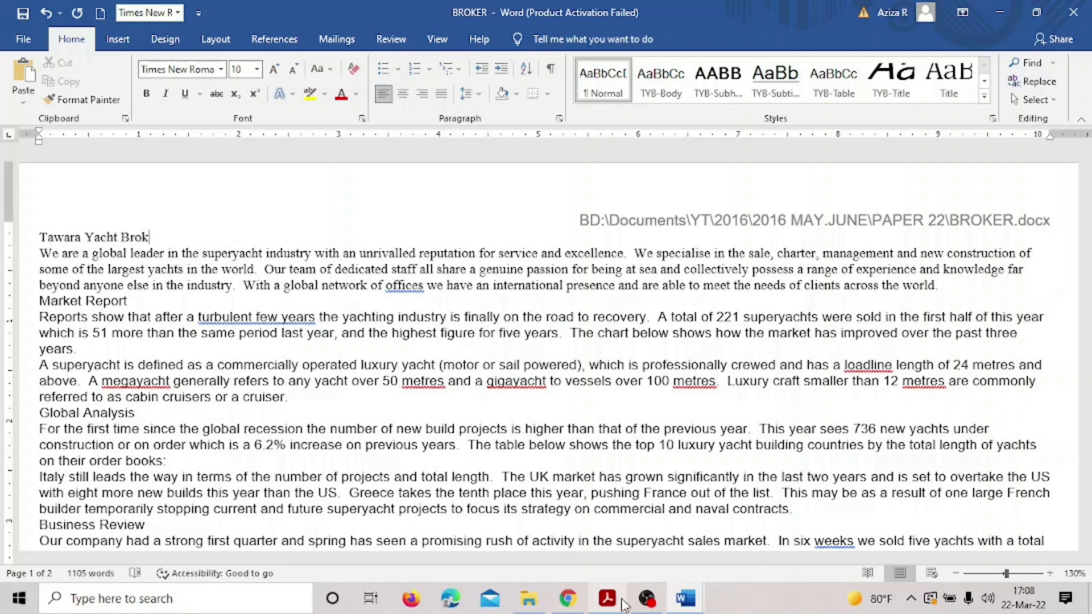
{"action": "left_click", "coordinate": [618, 601]}
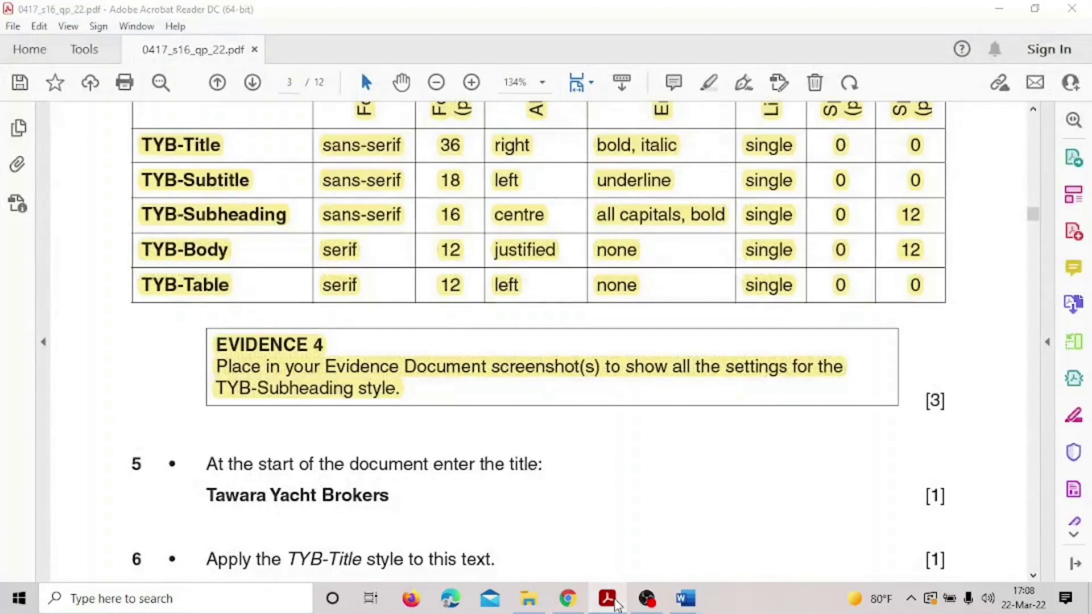
{"action": "left_click", "coordinate": [616, 605]}
{"action": "type", "text": "s"}
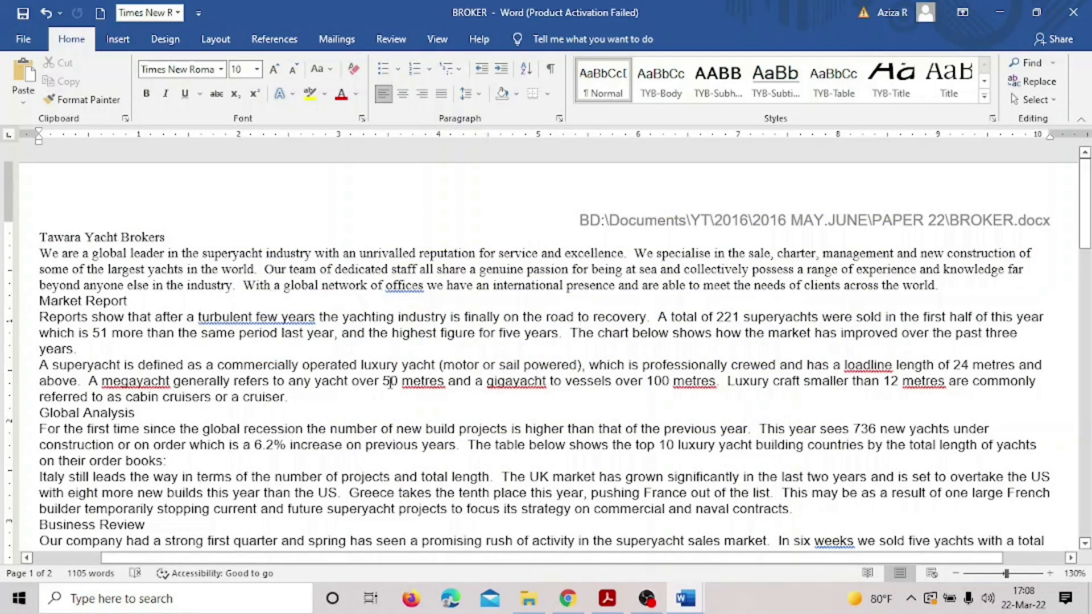
Highlight question 5 and its title text in yellow in the exam paper PDF
{"action": "left_click", "coordinate": [608, 599]}
{"action": "scroll", "coordinate": [361, 403], "scroll_direction": "down", "scroll_amount": 5}
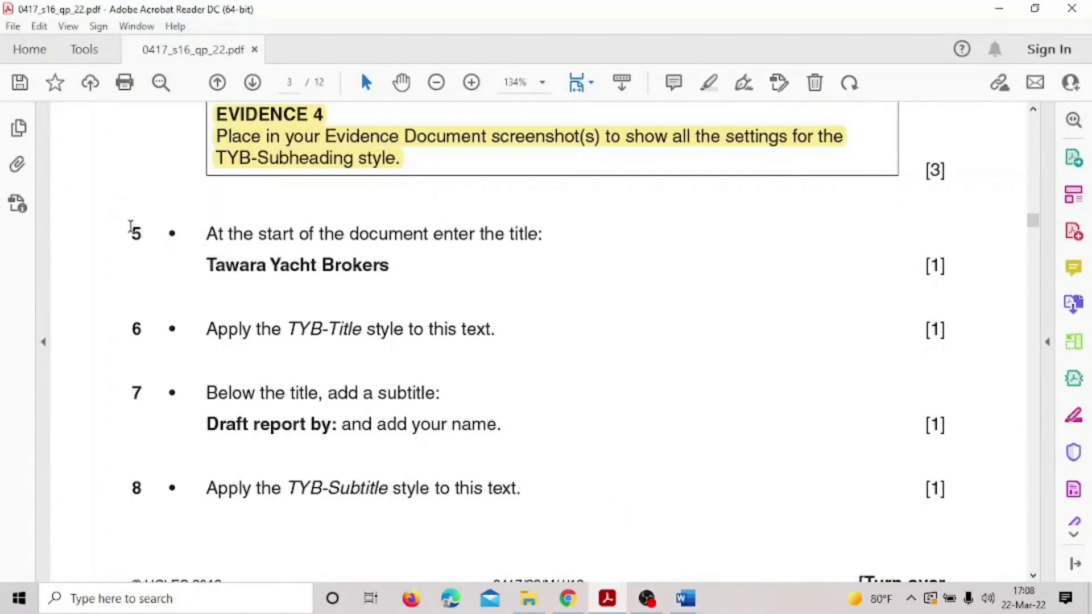
{"action": "left_click_drag", "start_coordinate": [131, 227], "coordinate": [389, 267]}
{"action": "left_click", "coordinate": [387, 242]}
Check question 6 in the exam paper, apply the TYB-Title style to the title line in BROKER and save the document
{"action": "scroll", "coordinate": [342, 253], "scroll_direction": "down", "scroll_amount": 3}
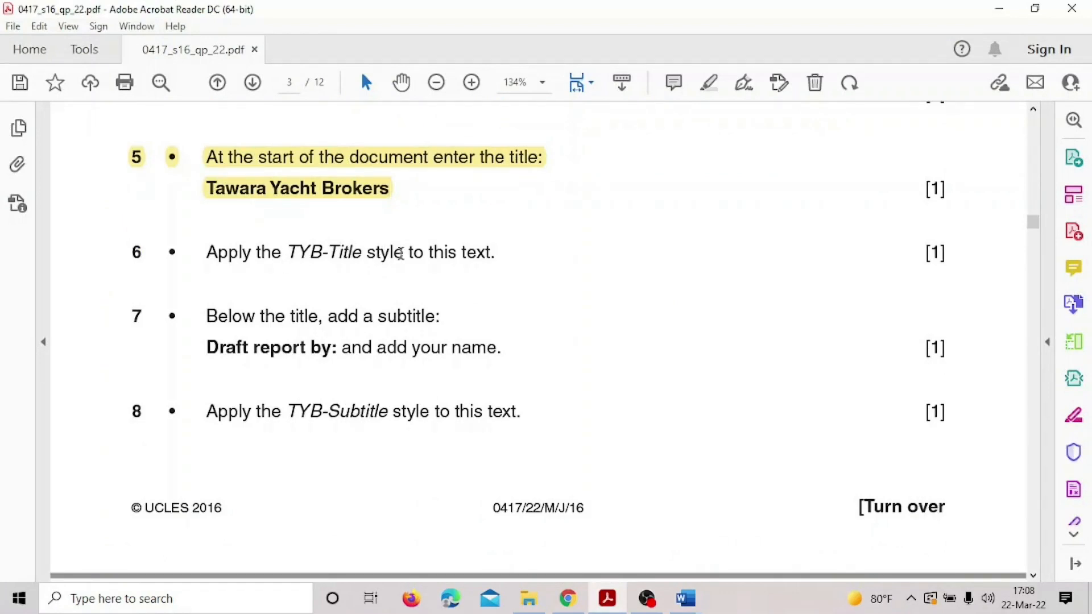
{"action": "mouse_move", "coordinate": [686, 597]}
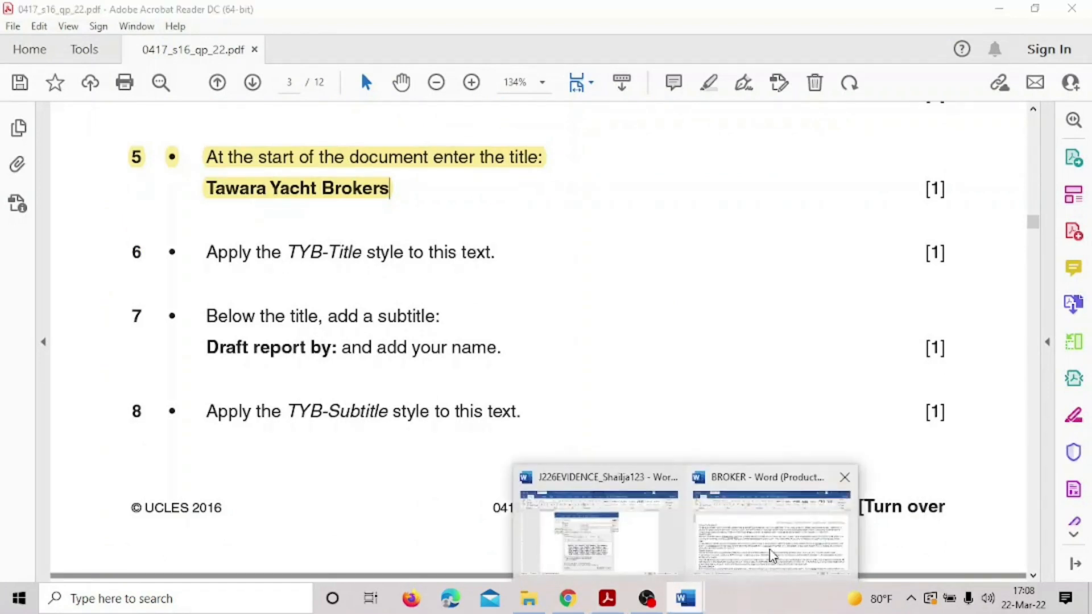
{"action": "left_click", "coordinate": [785, 529]}
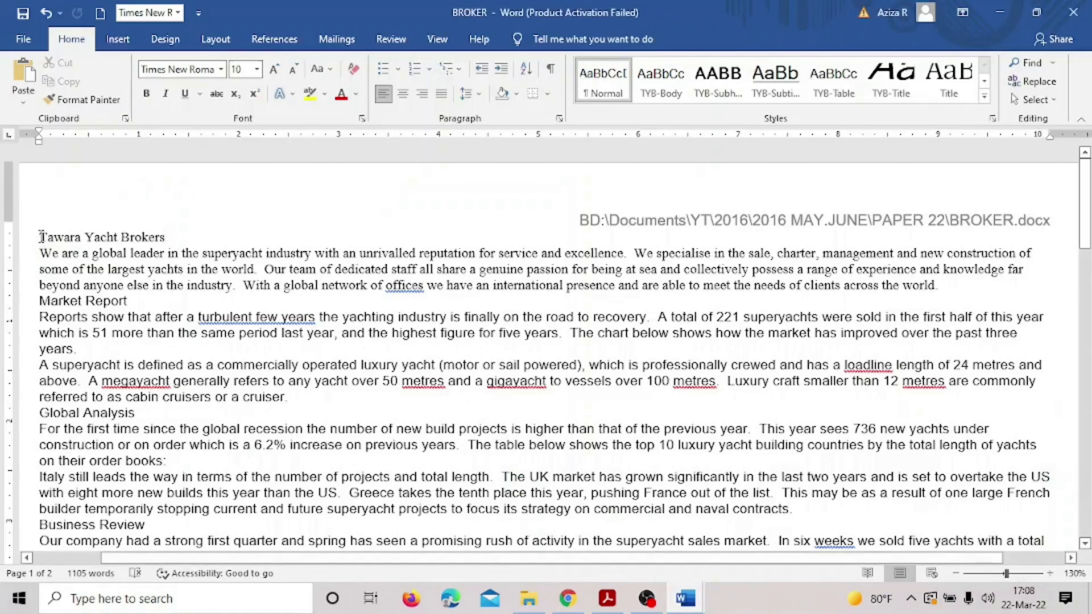
{"action": "left_click_drag", "start_coordinate": [41, 236], "coordinate": [144, 240]}
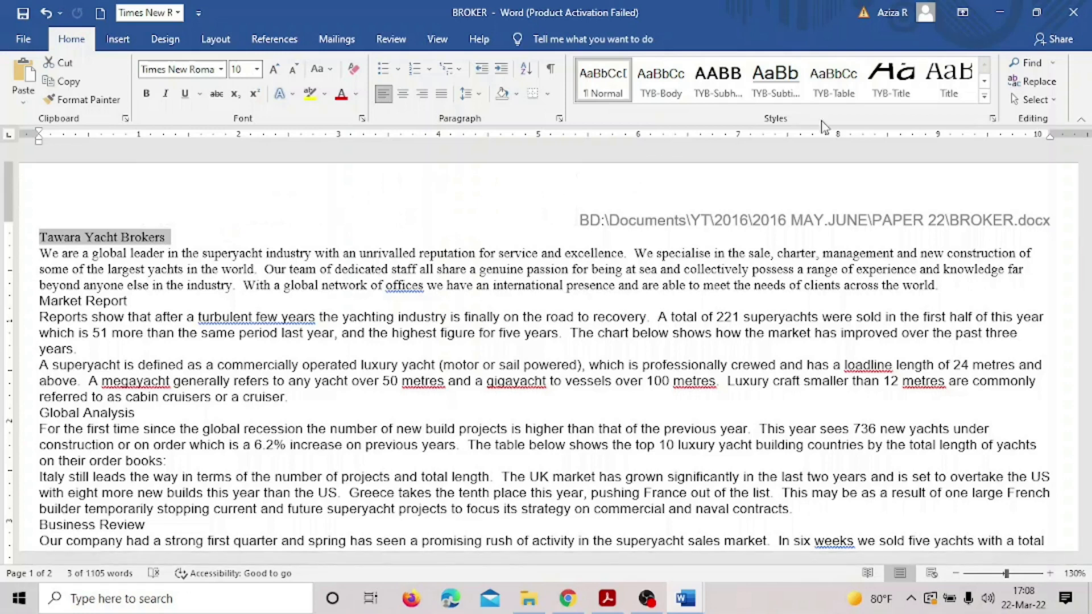
{"action": "left_click", "coordinate": [899, 85]}
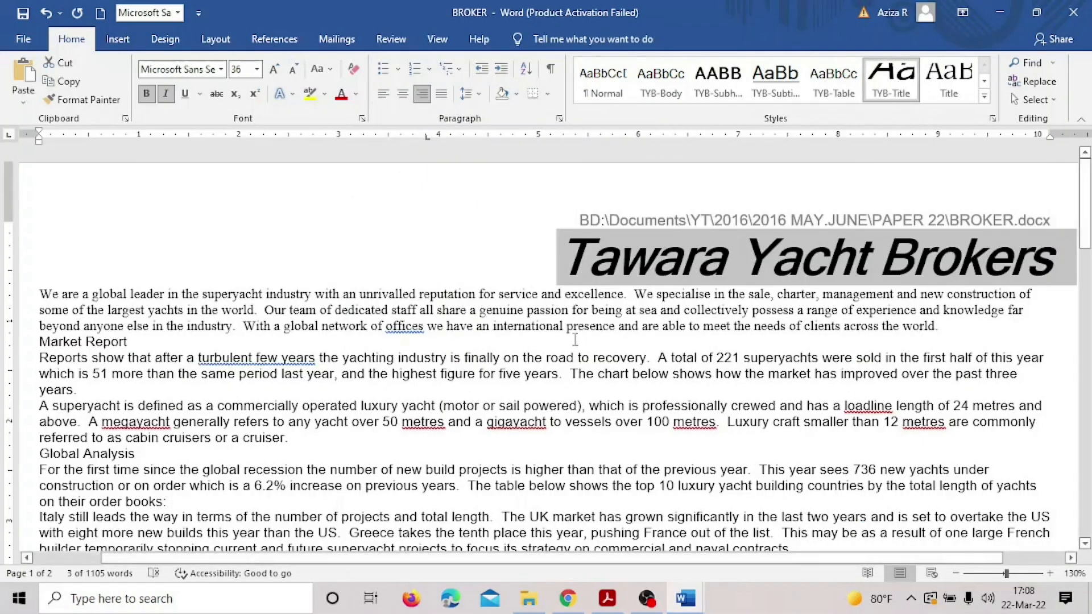
{"action": "left_click", "coordinate": [23, 13]}
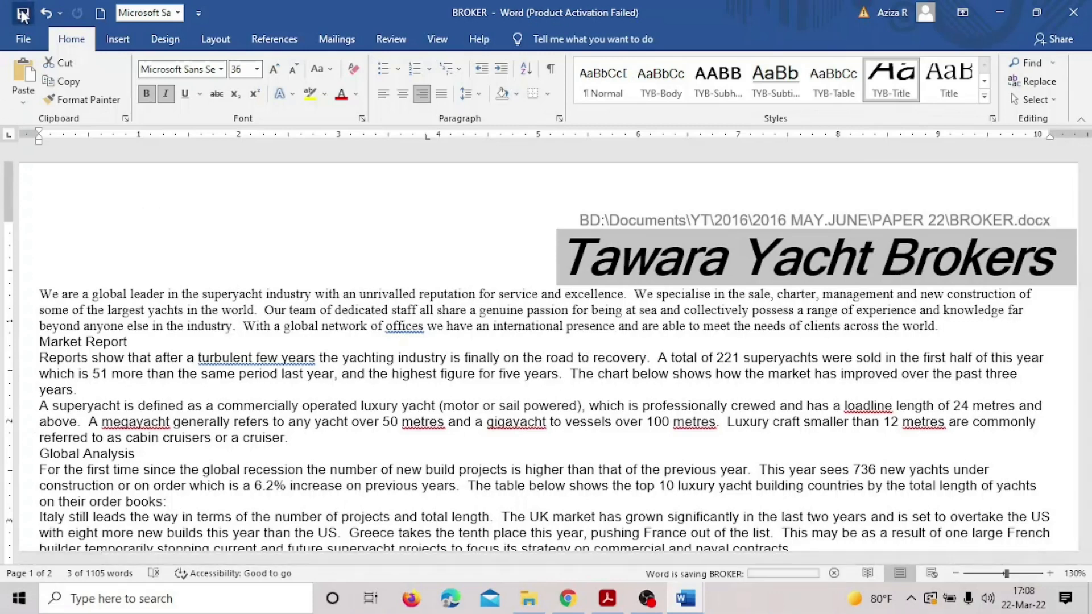
Switch to the exam paper PDF and highlight question 6 about the TYB-Title style in yellow
{"action": "left_click", "coordinate": [607, 598]}
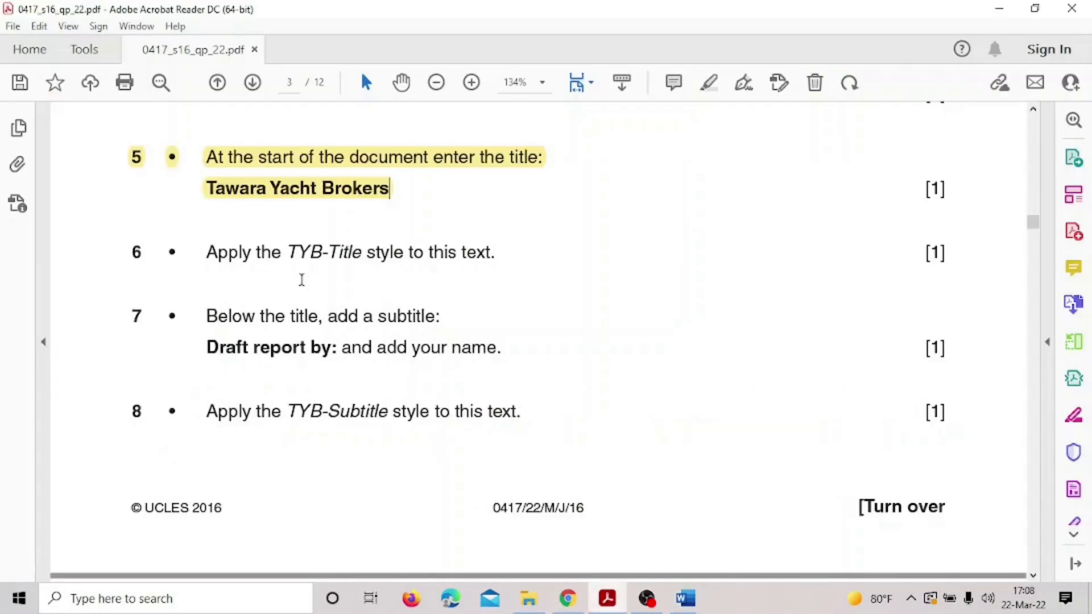
{"action": "left_click_drag", "start_coordinate": [128, 250], "coordinate": [506, 257]}
{"action": "left_click", "coordinate": [495, 223]}
{"action": "scroll", "coordinate": [521, 294], "scroll_direction": "down", "scroll_amount": 1}
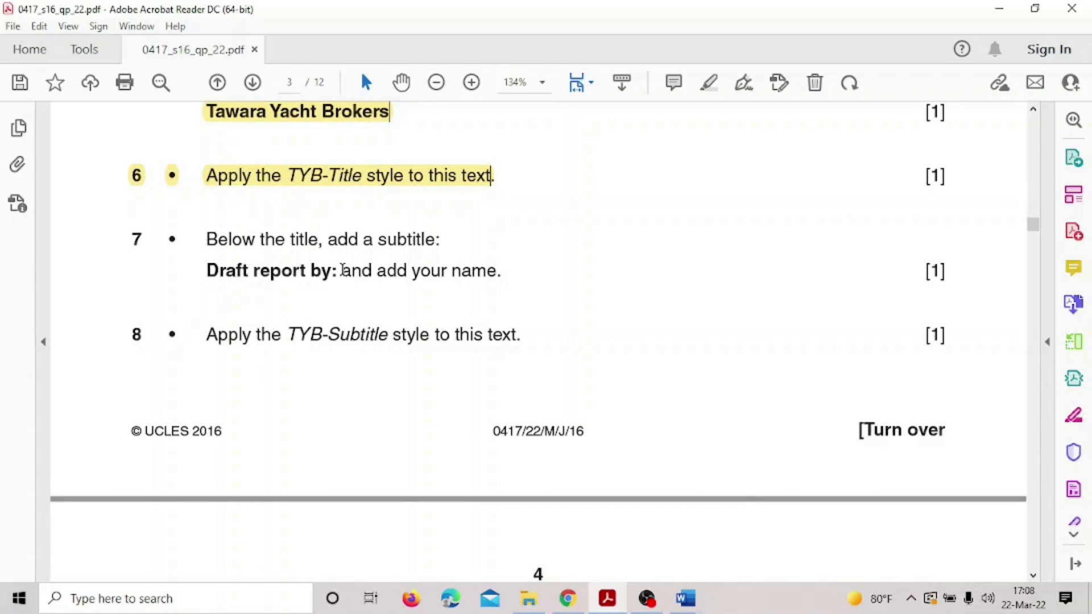
In the BROKER document, insert a subtitle line below the title reading "Draft Edited by :" followed by the author's name
{"action": "left_click", "coordinate": [685, 598]}
{"action": "left_click", "coordinate": [787, 568]}
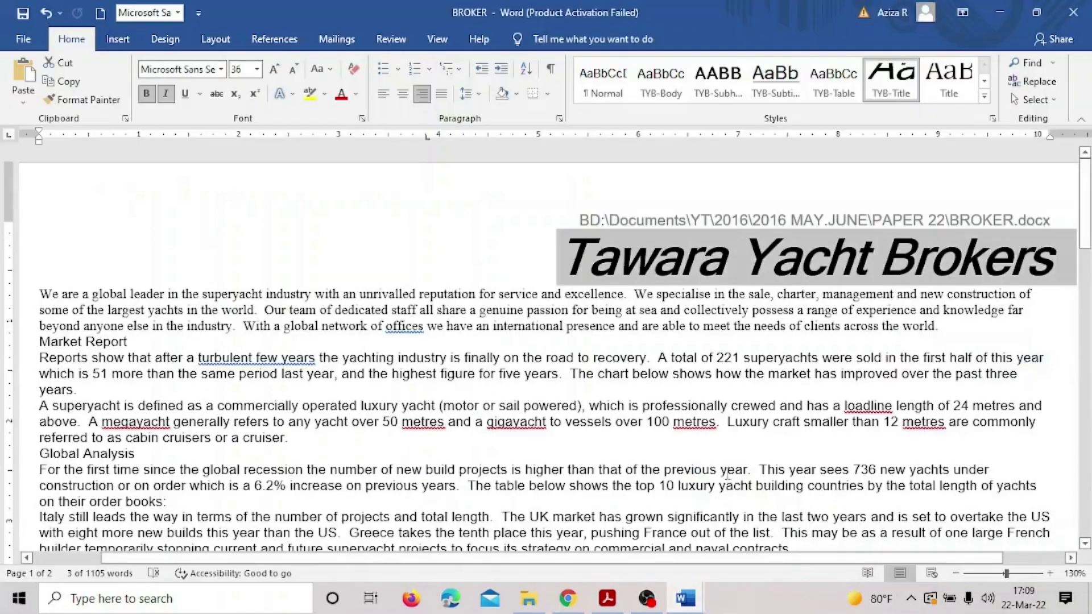
{"action": "left_click", "coordinate": [44, 300]}
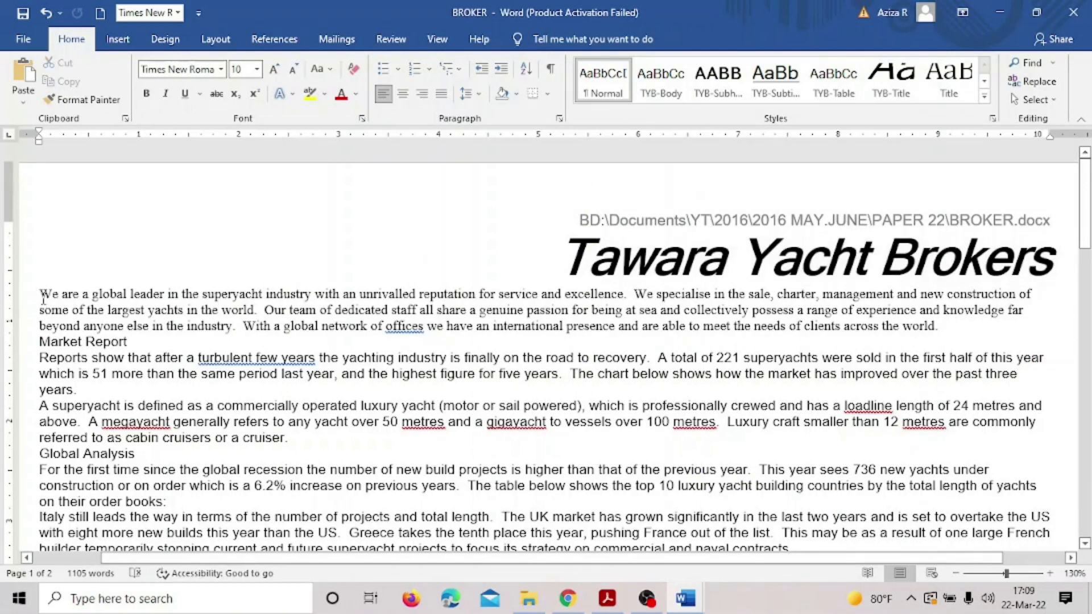
{"action": "key", "text": "Return"}
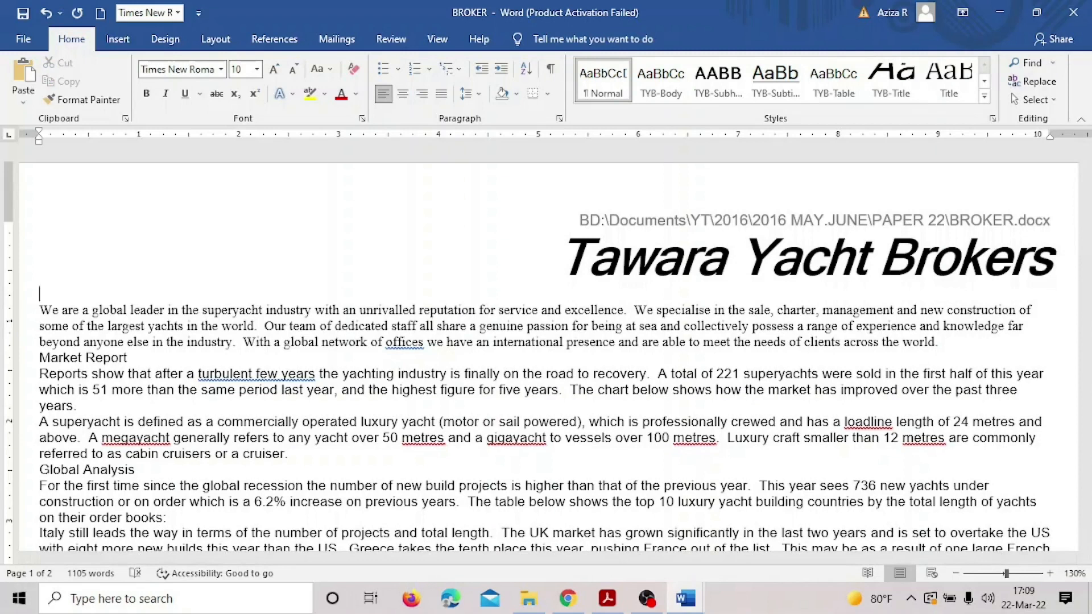
{"action": "type", "text": "Draft E"}
{"action": "type", "text": "dited by"}
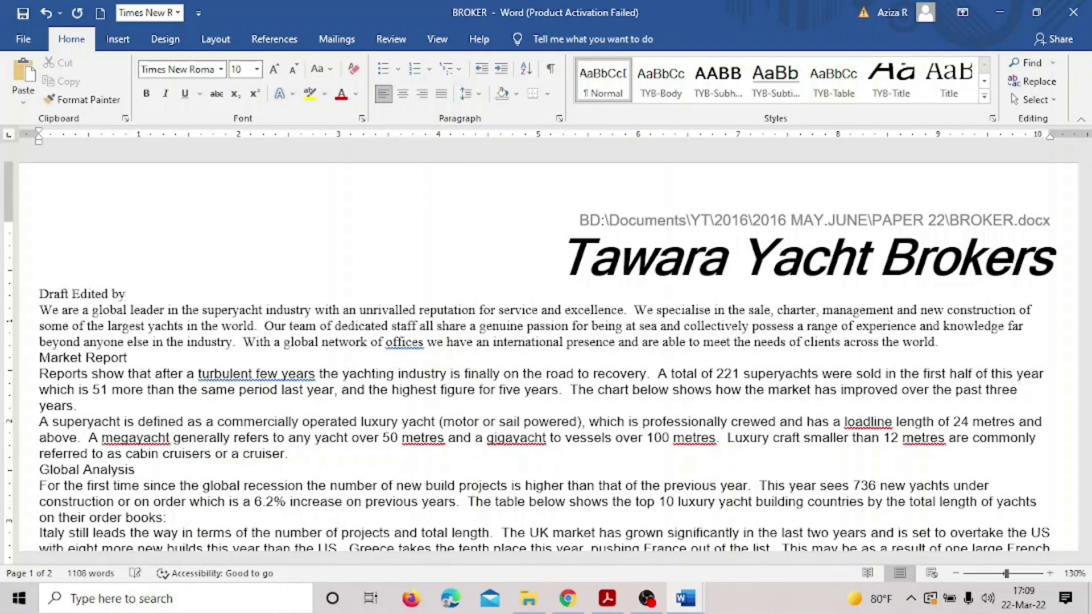
{"action": "type", "text": " :  SHAILJA"}
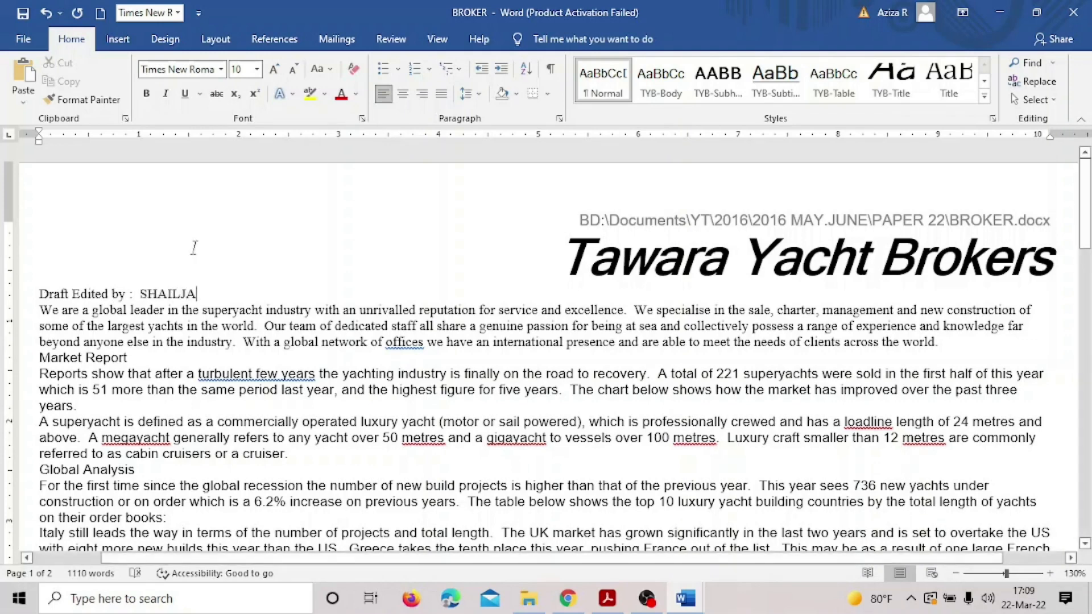
Highlight question 7 and its subtitle text in yellow in the exam paper PDF
{"action": "left_click", "coordinate": [606, 604]}
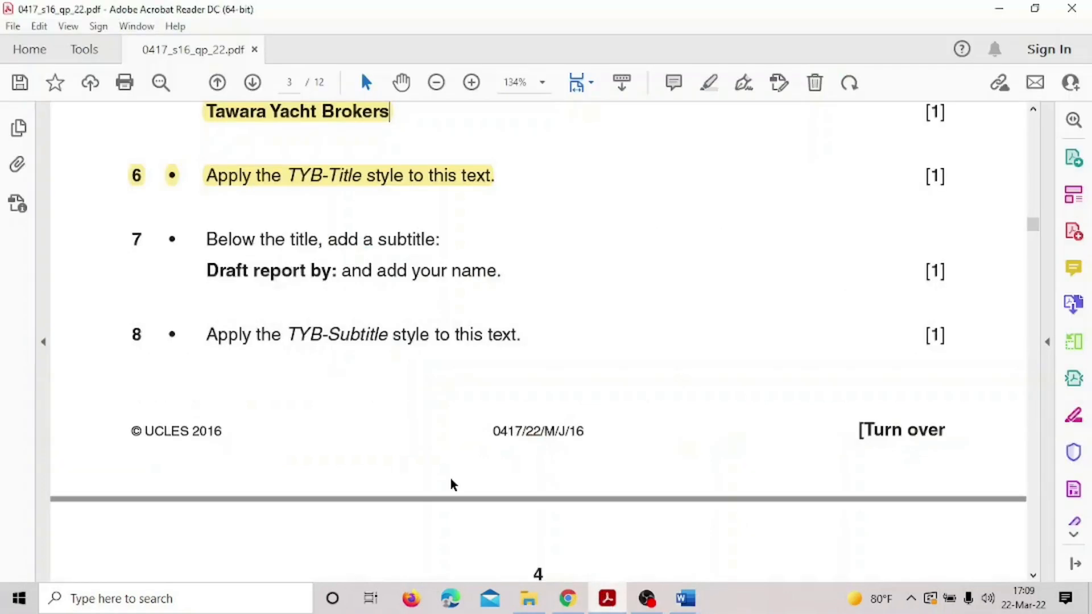
{"action": "mouse_move", "coordinate": [128, 237]}
{"action": "left_mouse_down"}
{"action": "mouse_move", "coordinate": [407, 272]}
{"action": "mouse_move", "coordinate": [515, 268]}
{"action": "left_mouse_up"}
{"action": "left_click", "coordinate": [540, 241]}
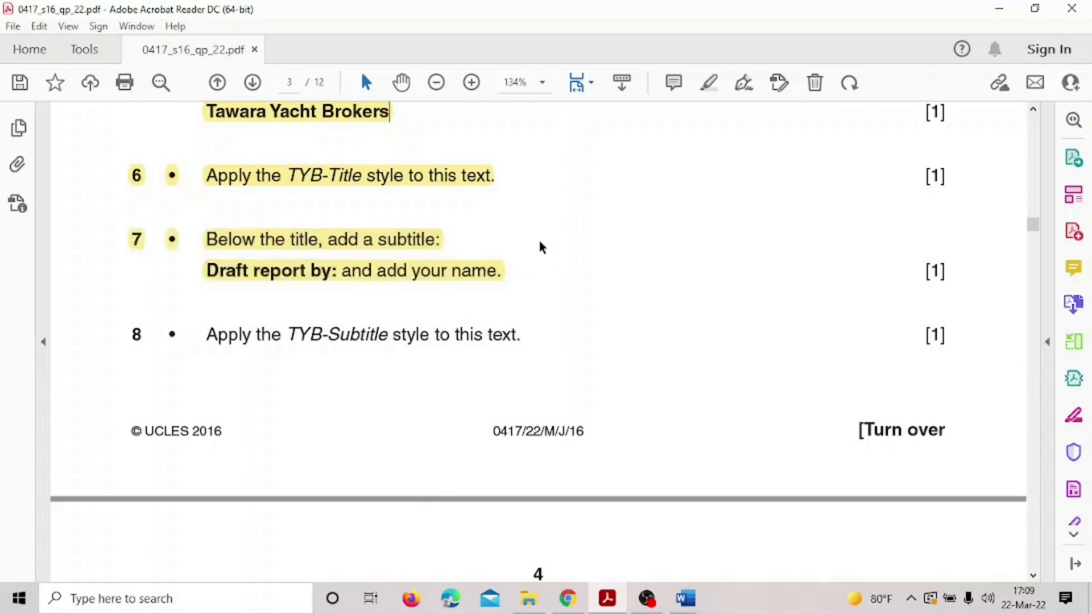
Return to BROKER and replace the word Edited with Report in the subtitle line
{"action": "left_click", "coordinate": [691, 604]}
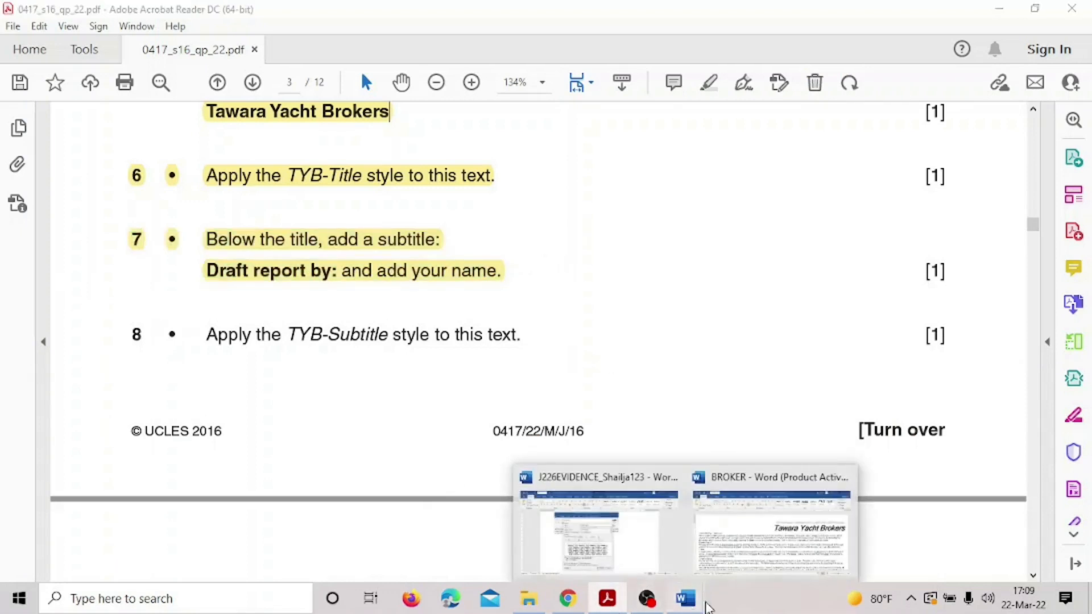
{"action": "left_click", "coordinate": [792, 543]}
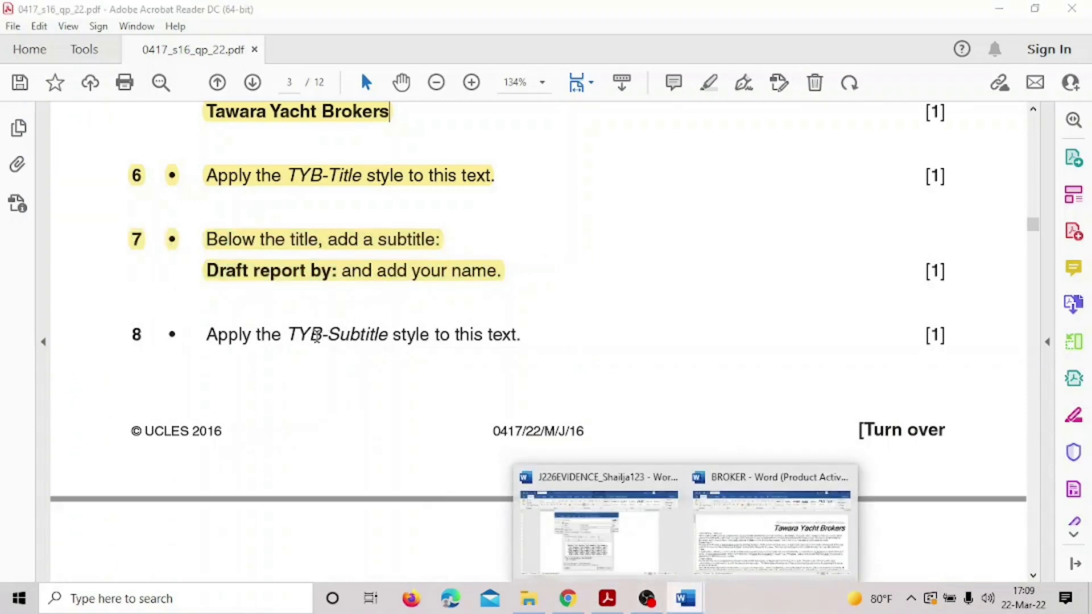
{"action": "left_click", "coordinate": [772, 532]}
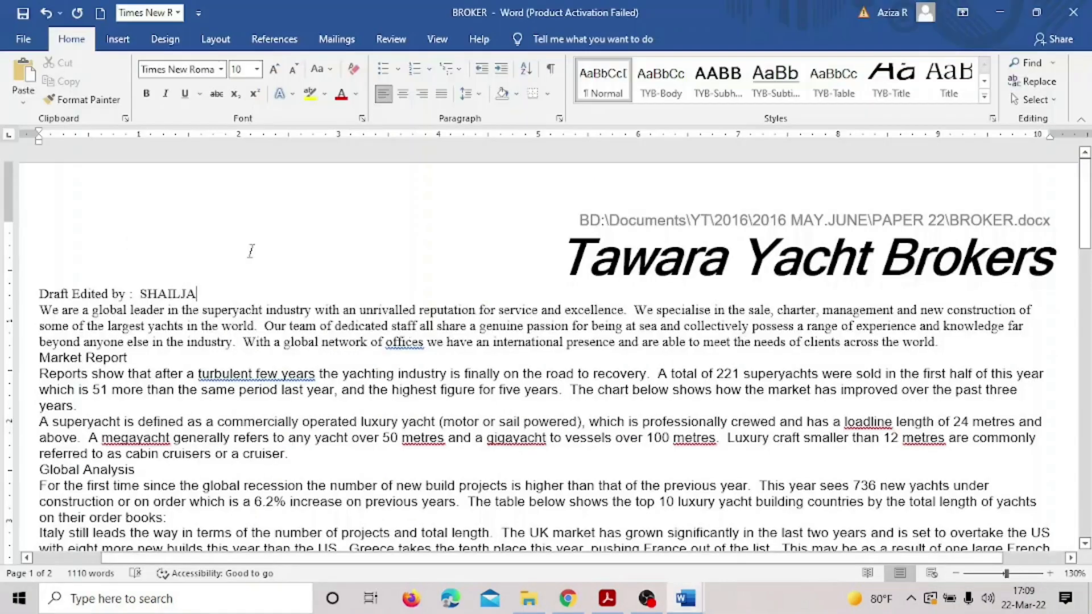
{"action": "left_click_drag", "start_coordinate": [73, 292], "coordinate": [105, 298]}
{"action": "type", "text": "Report"}
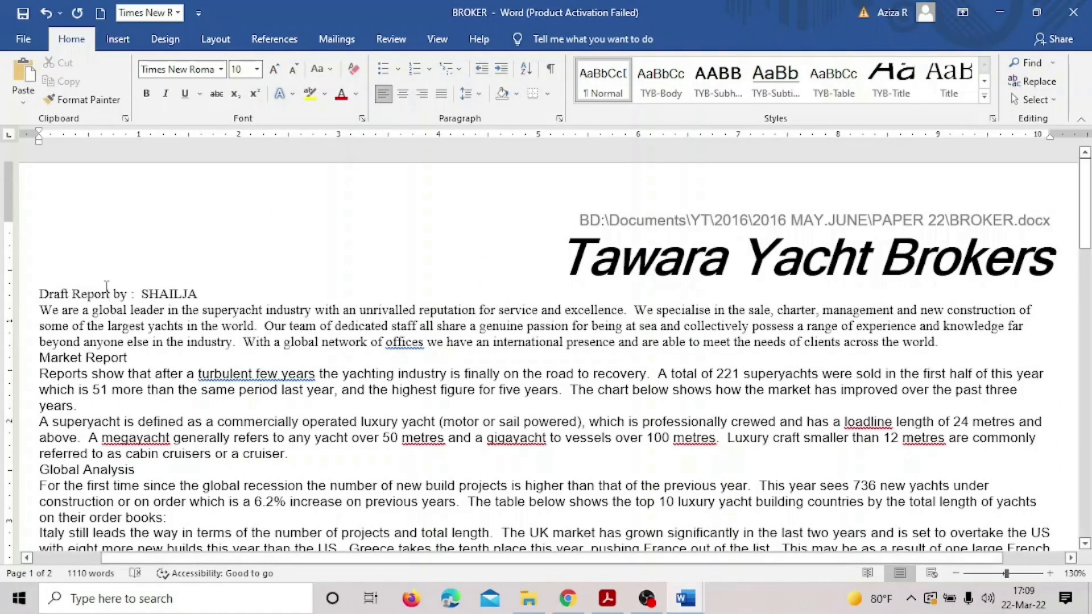
Apply the TYB-Subtitle style to the Draft Report by line in BROKER and save the document
{"action": "left_click_drag", "start_coordinate": [37, 291], "coordinate": [178, 297]}
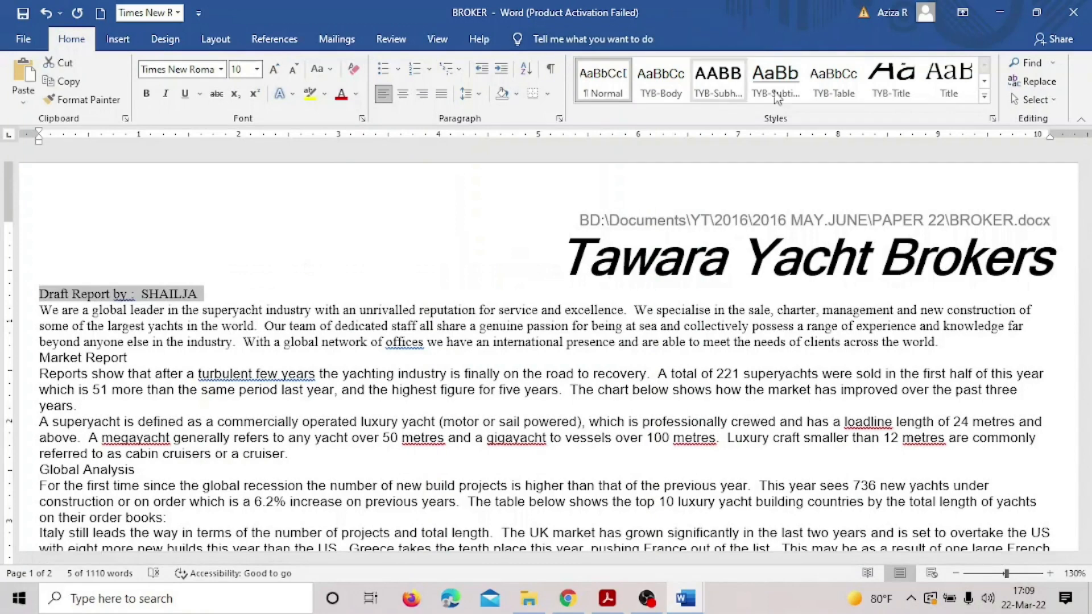
{"action": "left_click", "coordinate": [791, 83]}
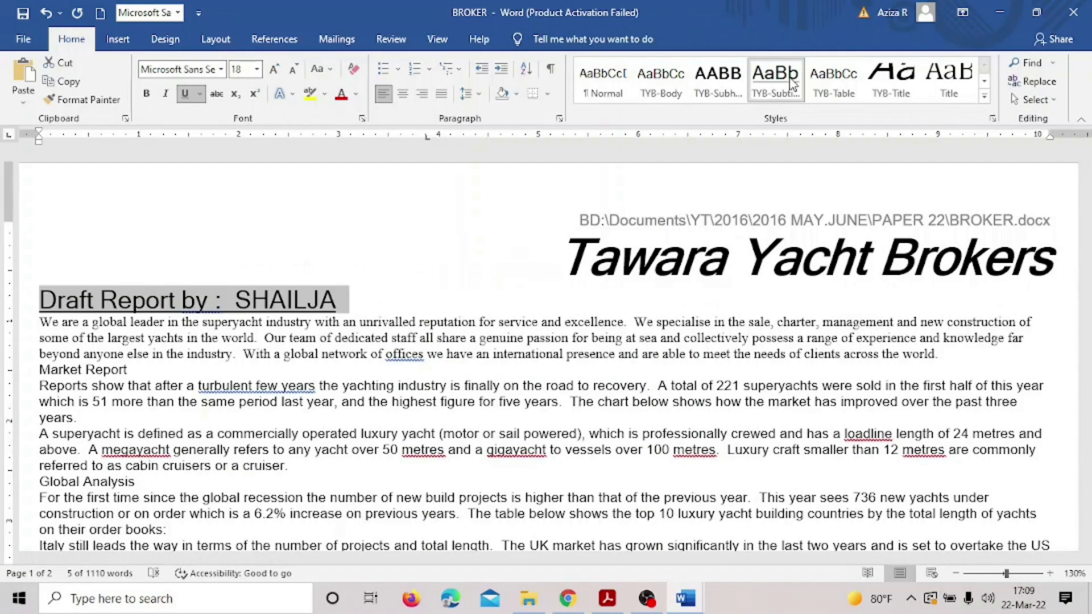
{"action": "left_click", "coordinate": [534, 295]}
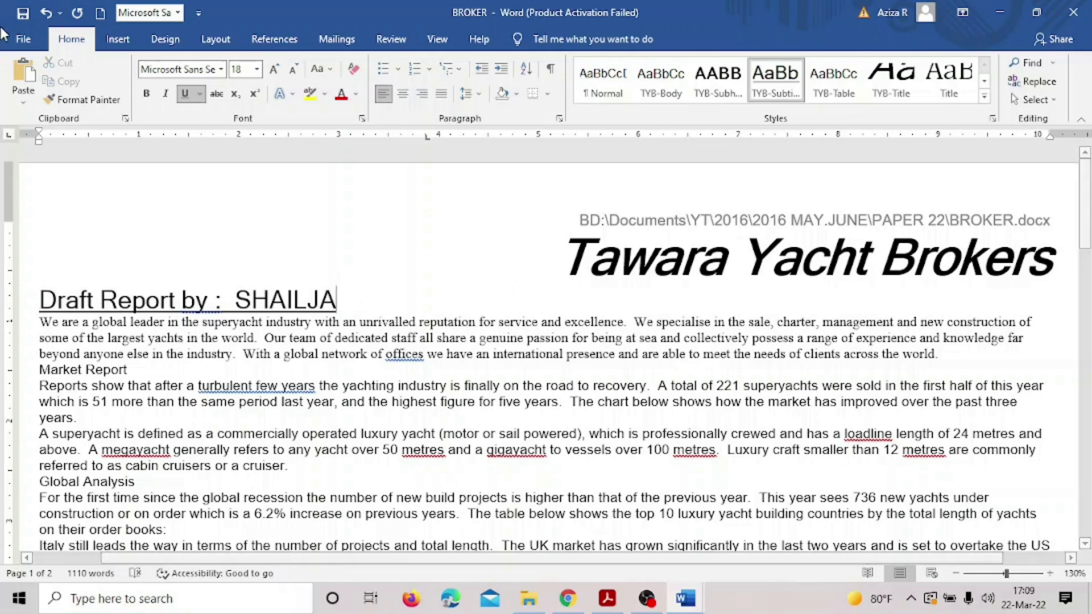
{"action": "left_click", "coordinate": [23, 13]}
Highlight question 8 in the exam paper PDF and read on to the questions on page 4
{"action": "left_click", "coordinate": [607, 599]}
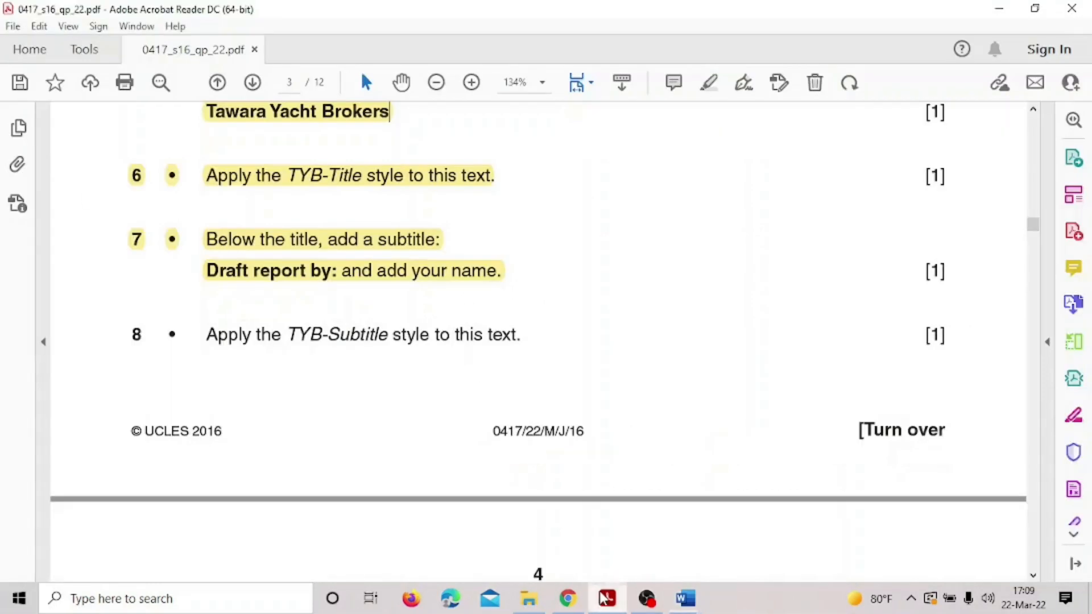
{"action": "left_click_drag", "start_coordinate": [127, 332], "coordinate": [538, 356]}
{"action": "left_click", "coordinate": [553, 373]}
{"action": "scroll", "coordinate": [549, 372], "scroll_direction": "down", "scroll_amount": 3}
{"action": "scroll", "coordinate": [549, 373], "scroll_direction": "down", "scroll_amount": 3}
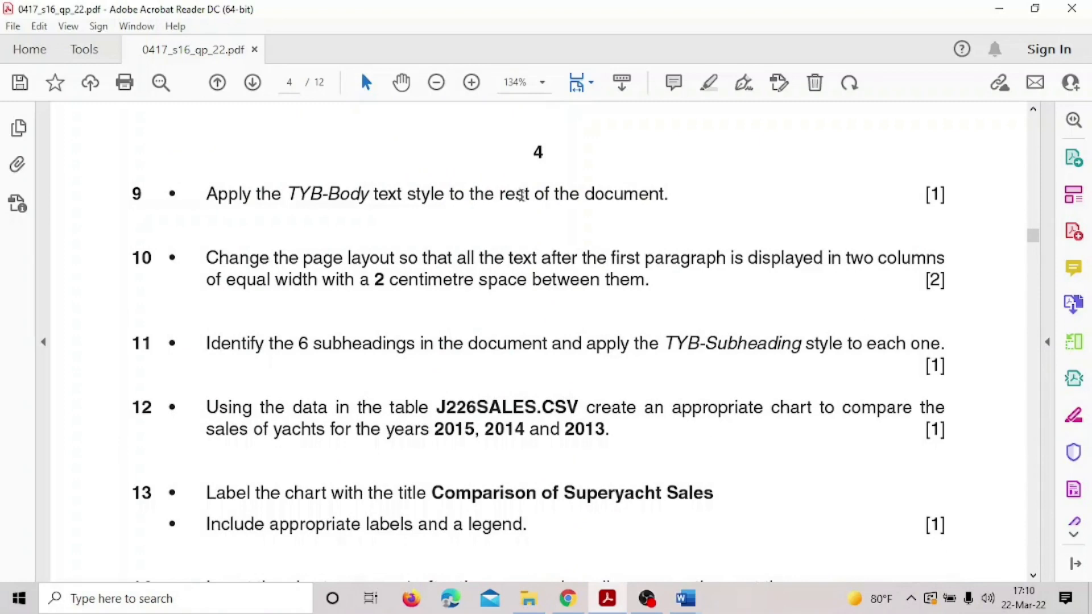
{"action": "scroll", "coordinate": [581, 218], "scroll_direction": "down", "scroll_amount": 1}
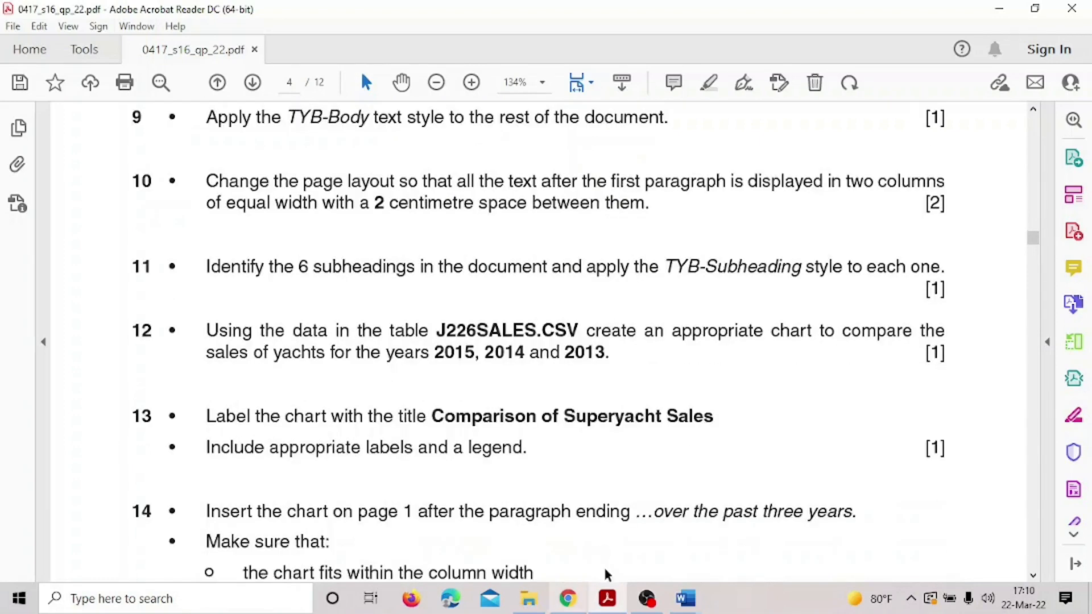
Apply the TYB-Body style to all BROKER text from the paragraph below the subtitle to the end of the document
{"action": "mouse_move", "coordinate": [701, 603]}
{"action": "left_click", "coordinate": [766, 569]}
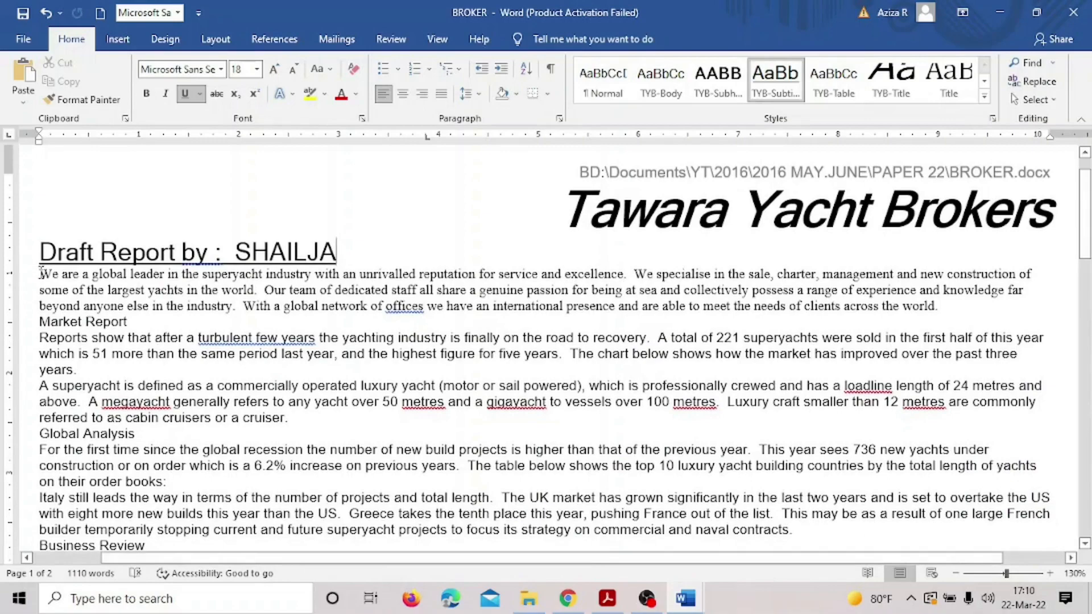
{"action": "left_click_drag", "start_coordinate": [40, 273], "coordinate": [683, 278]}
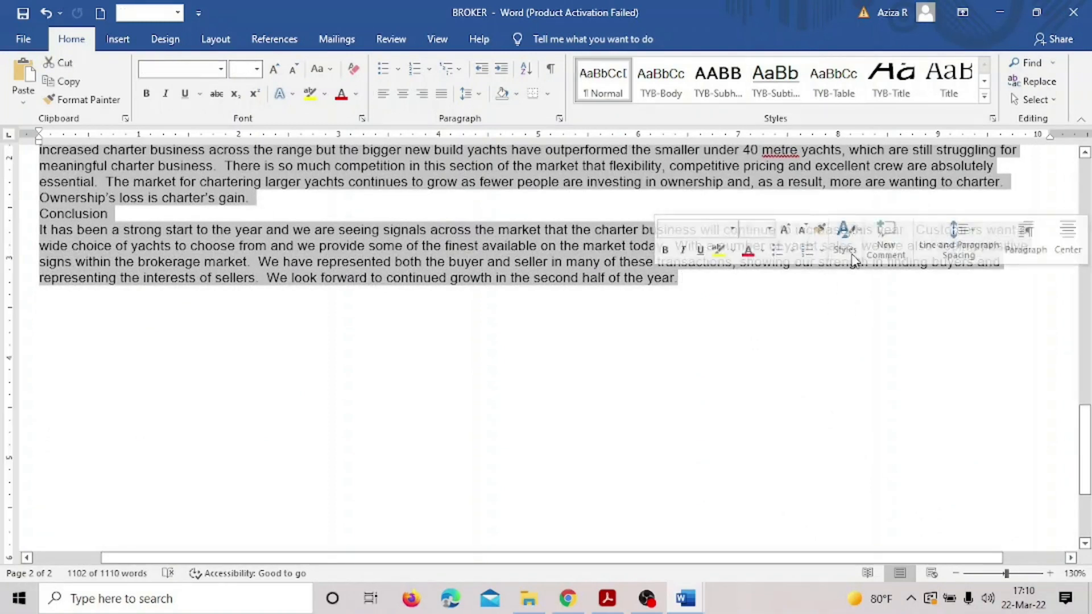
{"action": "left_click", "coordinate": [658, 81]}
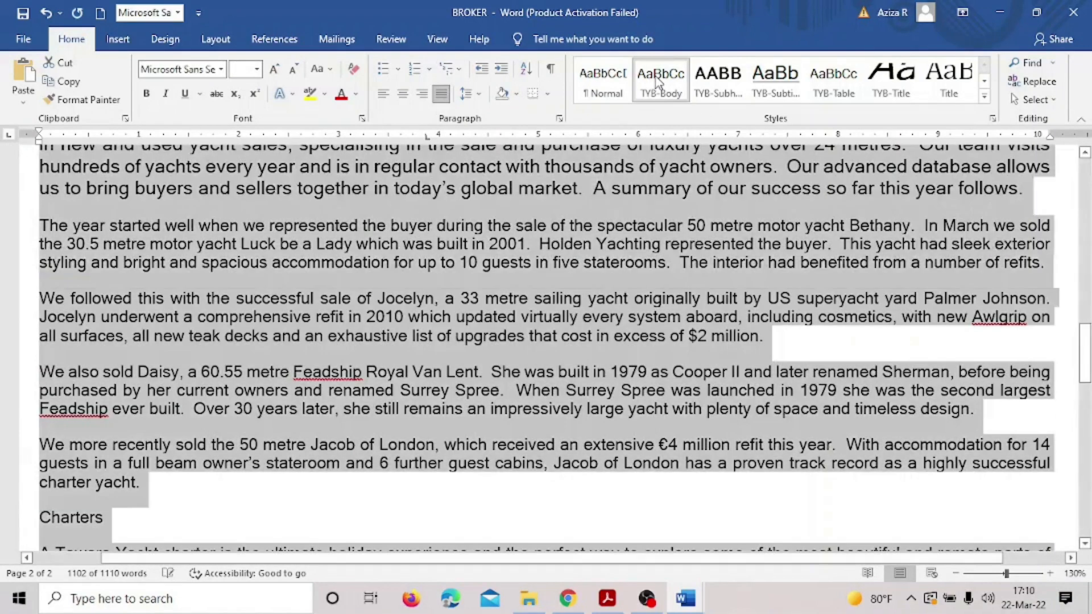
{"action": "scroll", "coordinate": [655, 286], "scroll_direction": "up", "scroll_amount": 12}
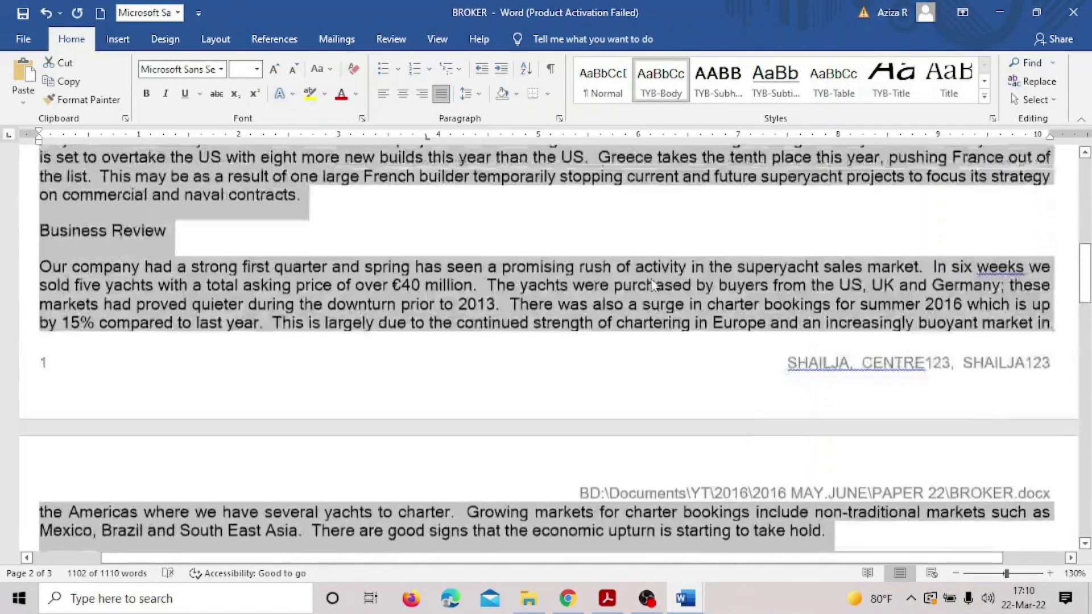
{"action": "scroll", "coordinate": [654, 285], "scroll_direction": "up", "scroll_amount": 4}
{"action": "left_click", "coordinate": [652, 263]}
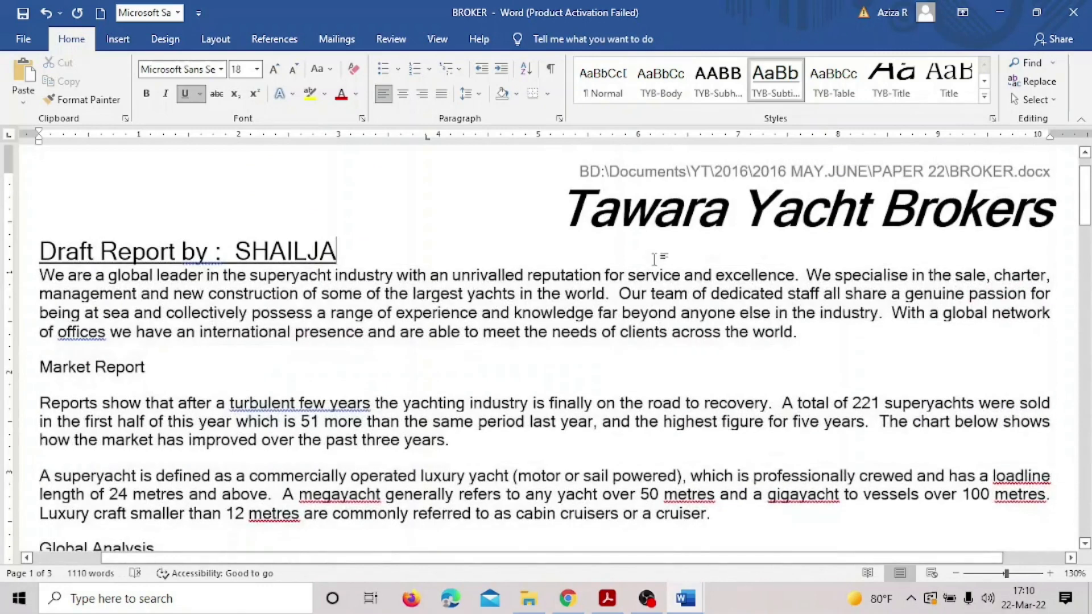
Highlight question 9 about the TYB-Body style in yellow in the exam paper PDF
{"action": "left_click", "coordinate": [608, 599]}
{"action": "scroll", "coordinate": [359, 460], "scroll_direction": "up", "scroll_amount": 2}
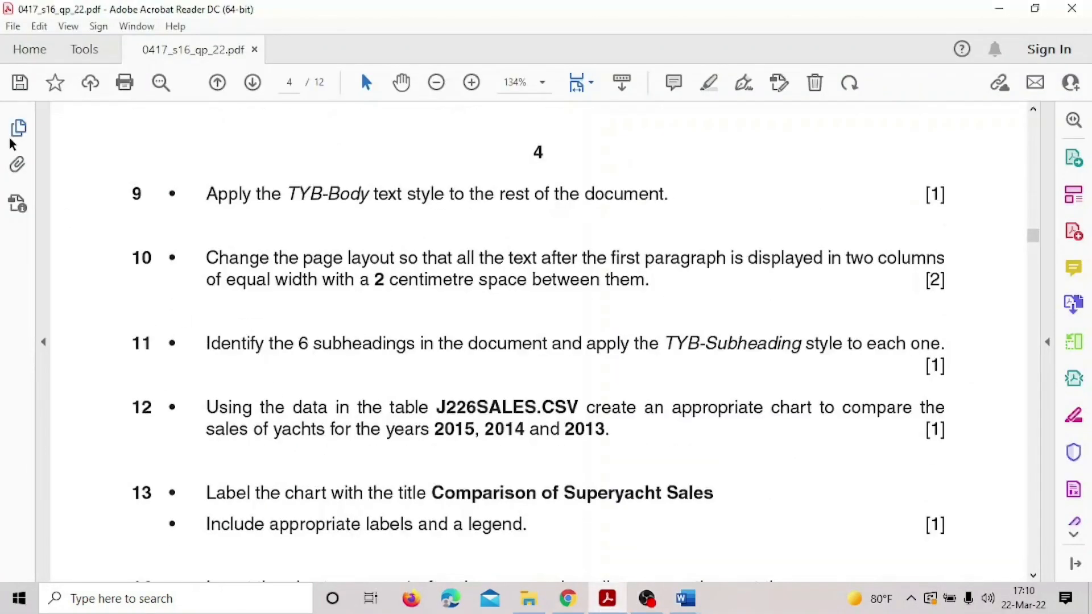
{"action": "double_click", "coordinate": [193, 197]}
{"action": "left_click_drag", "start_coordinate": [193, 197], "coordinate": [670, 197]}
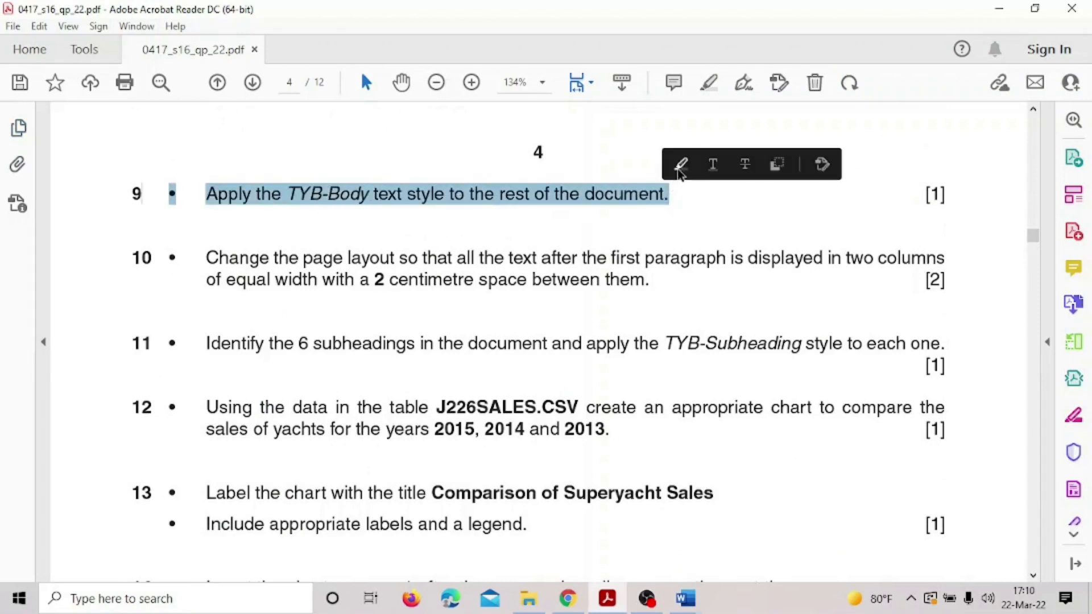
{"action": "left_click", "coordinate": [680, 164]}
Read question 10 about the two-column layout and column spacing in the exam paper PDF
{"action": "scroll", "coordinate": [182, 238], "scroll_direction": "down", "scroll_amount": 1}
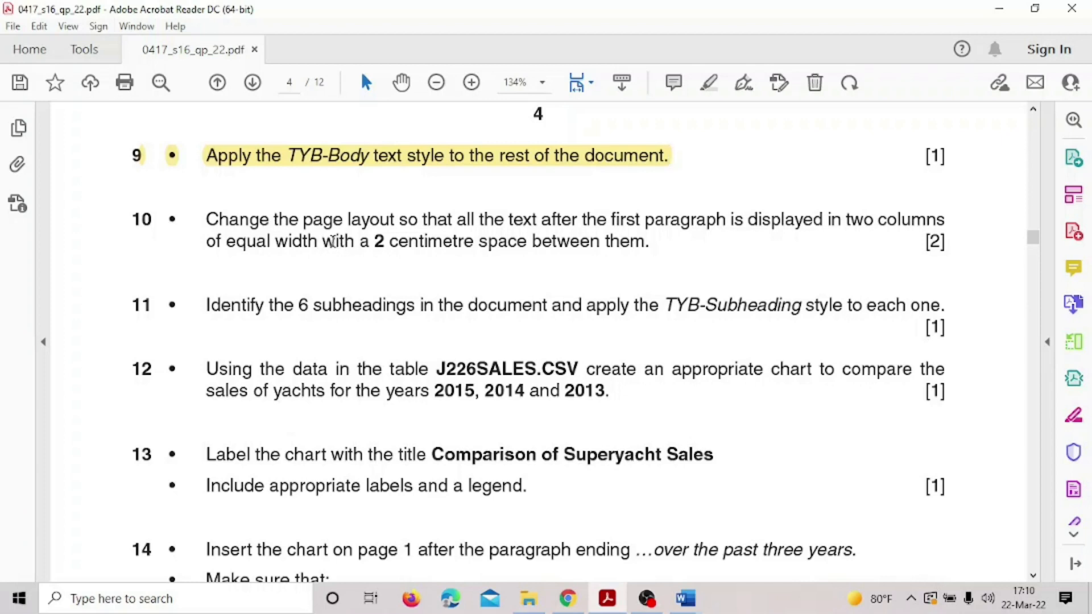
{"action": "left_click_drag", "start_coordinate": [327, 241], "coordinate": [618, 230]}
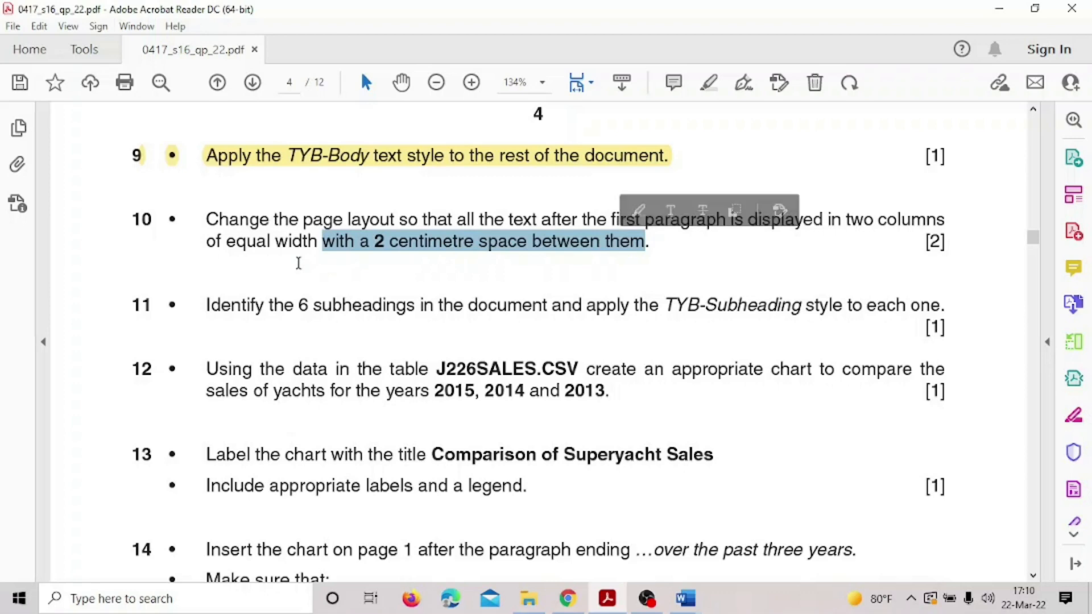
{"action": "left_click", "coordinate": [298, 262]}
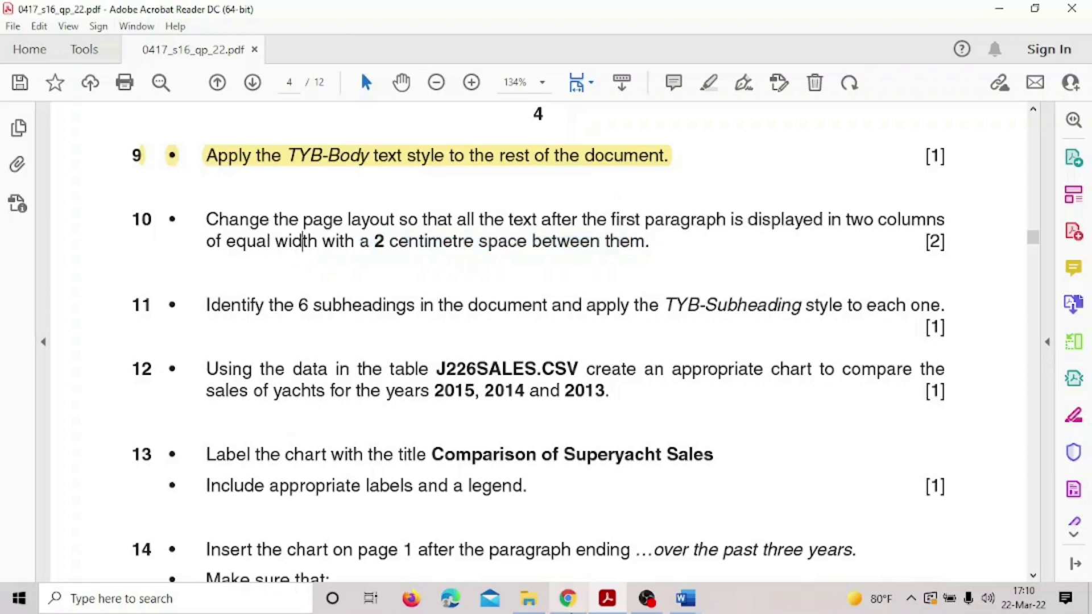
In BROKER in Word, set all text from Market Report to the document's end in two equal columns with 2 cm spacing
{"action": "mouse_move", "coordinate": [685, 598]}
{"action": "left_click", "coordinate": [763, 561]}
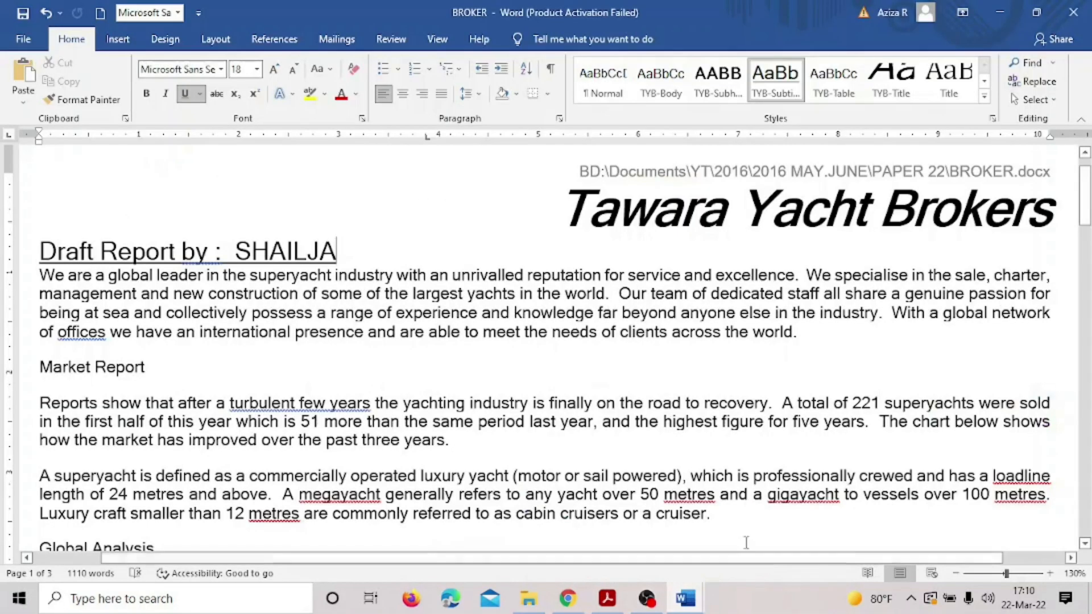
{"action": "scroll", "coordinate": [207, 395], "scroll_direction": "down", "scroll_amount": 2}
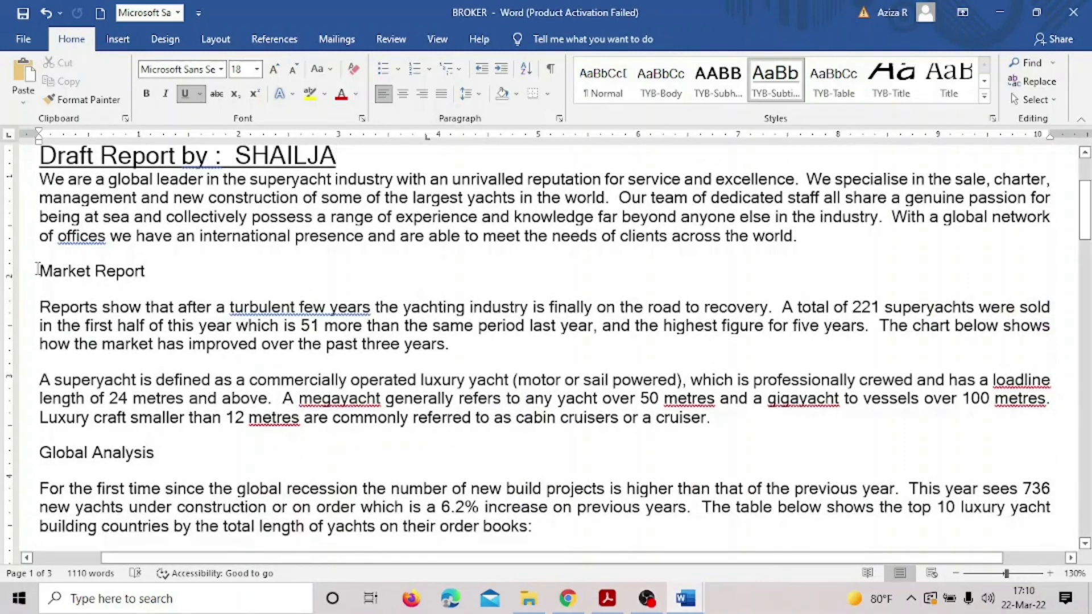
{"action": "left_click_drag", "start_coordinate": [38, 267], "coordinate": [337, 233]}
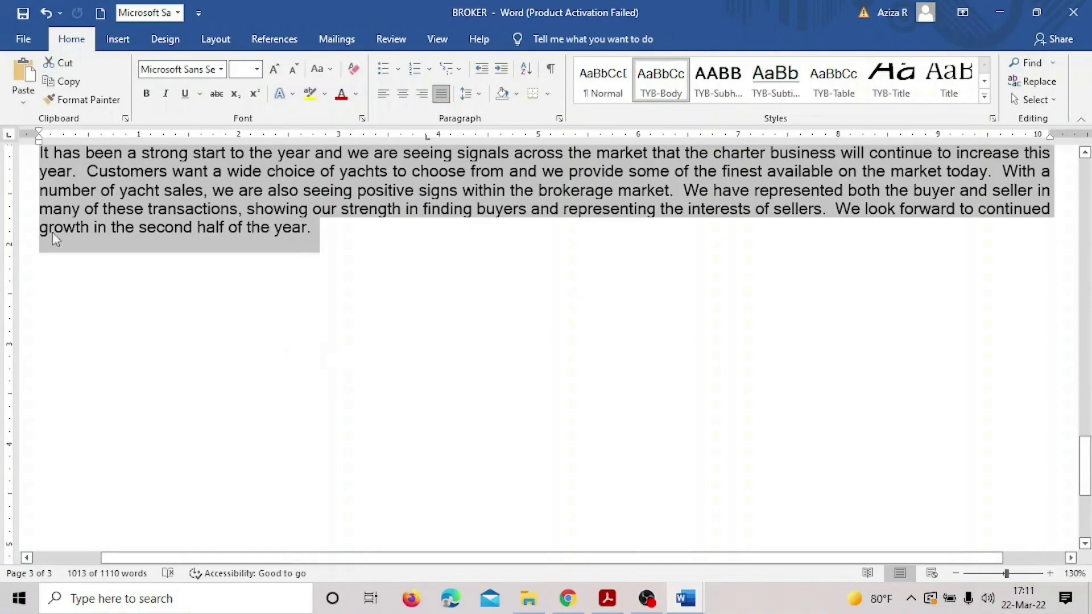
{"action": "scroll", "coordinate": [242, 407], "scroll_direction": "up", "scroll_amount": 20}
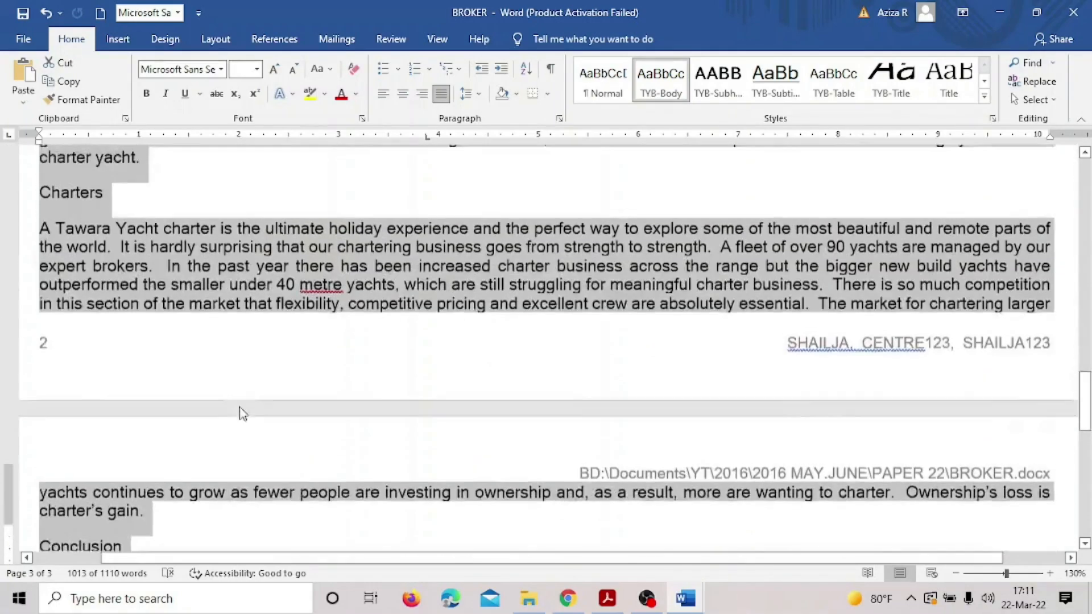
{"action": "scroll", "coordinate": [241, 411], "scroll_direction": "up", "scroll_amount": 12}
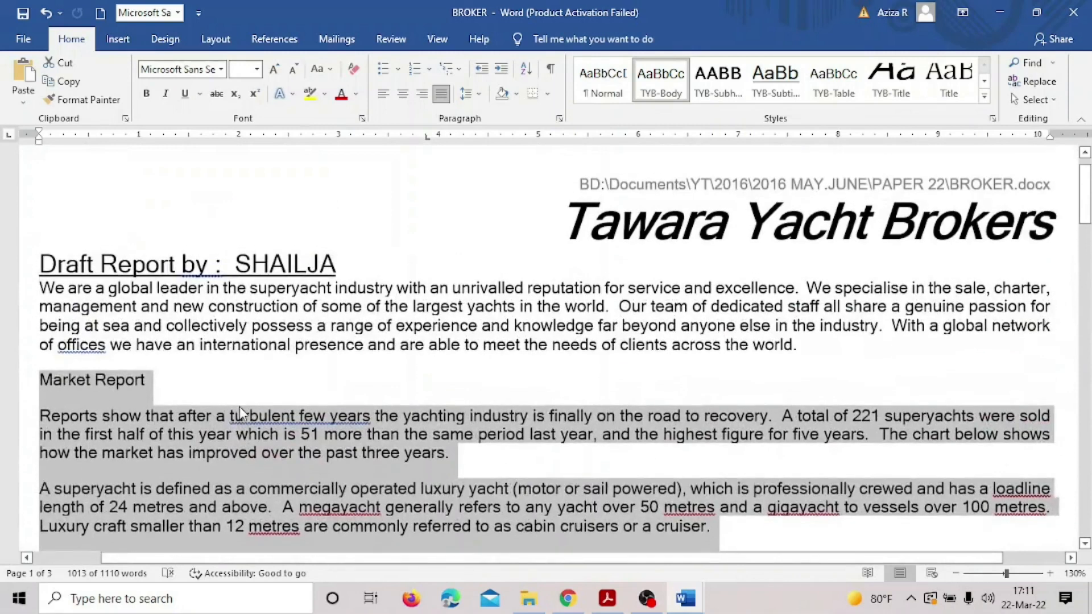
{"action": "left_click", "coordinate": [216, 38]}
{"action": "left_click", "coordinate": [152, 96]}
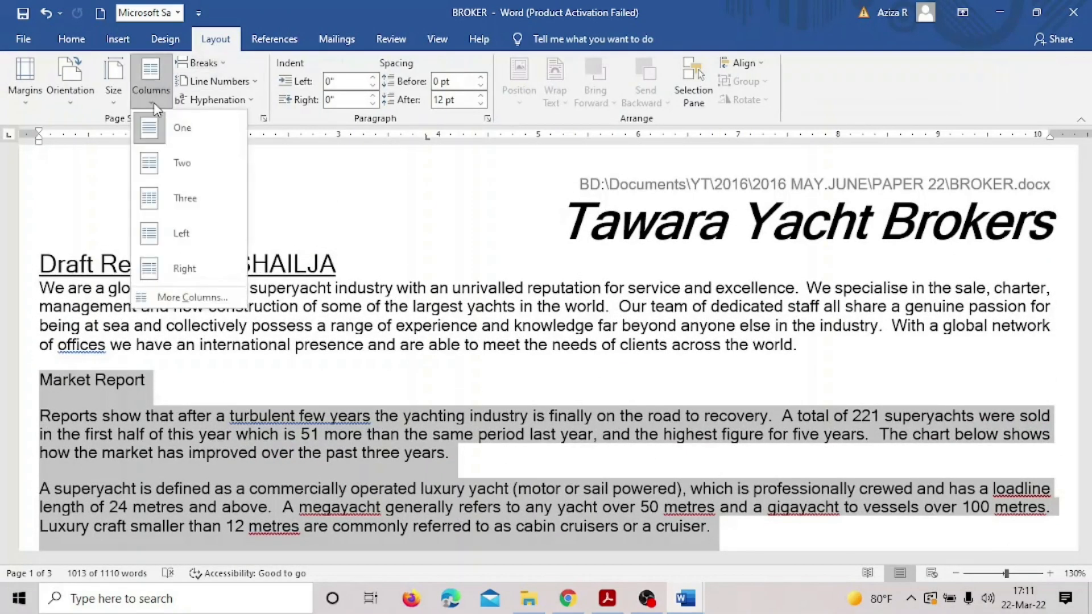
{"action": "left_click", "coordinate": [193, 299]}
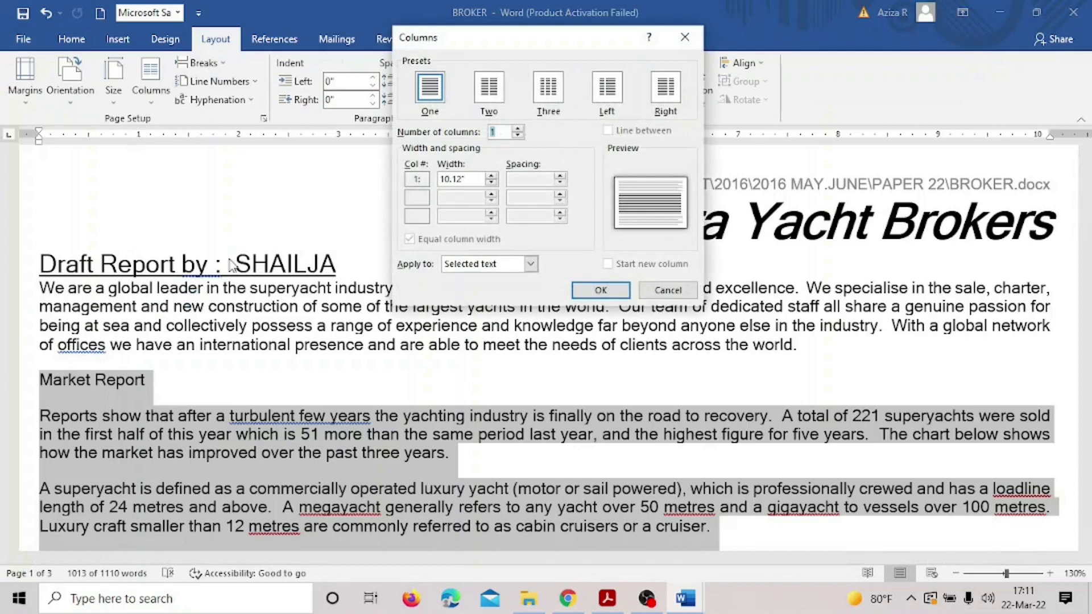
{"action": "left_click", "coordinate": [487, 94]}
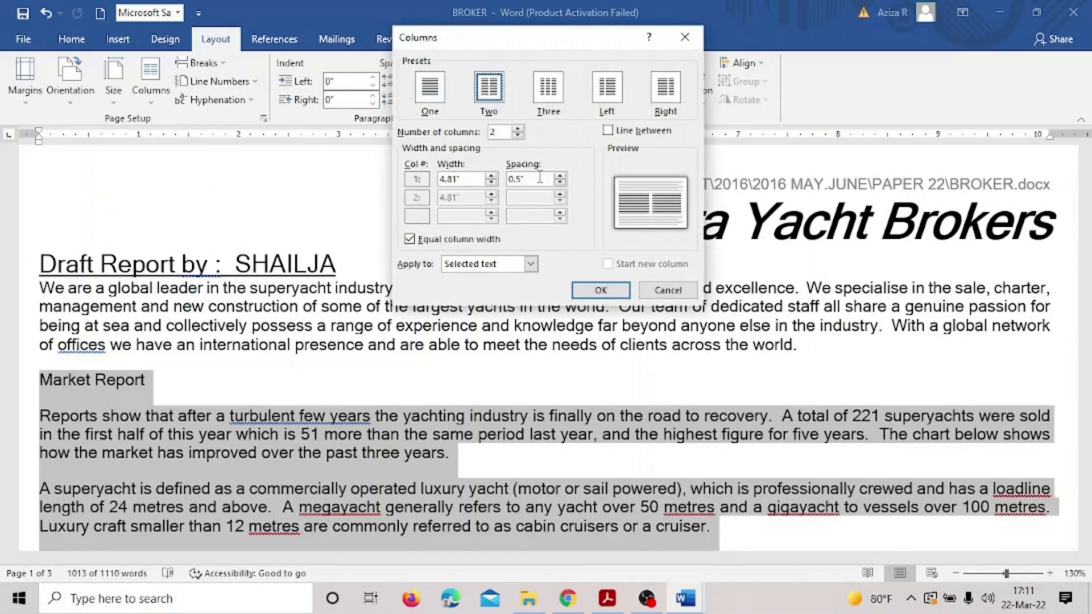
{"action": "left_click_drag", "start_coordinate": [540, 178], "coordinate": [503, 178]}
{"action": "type", "text": "2cm"}
{"action": "left_click", "coordinate": [607, 288]}
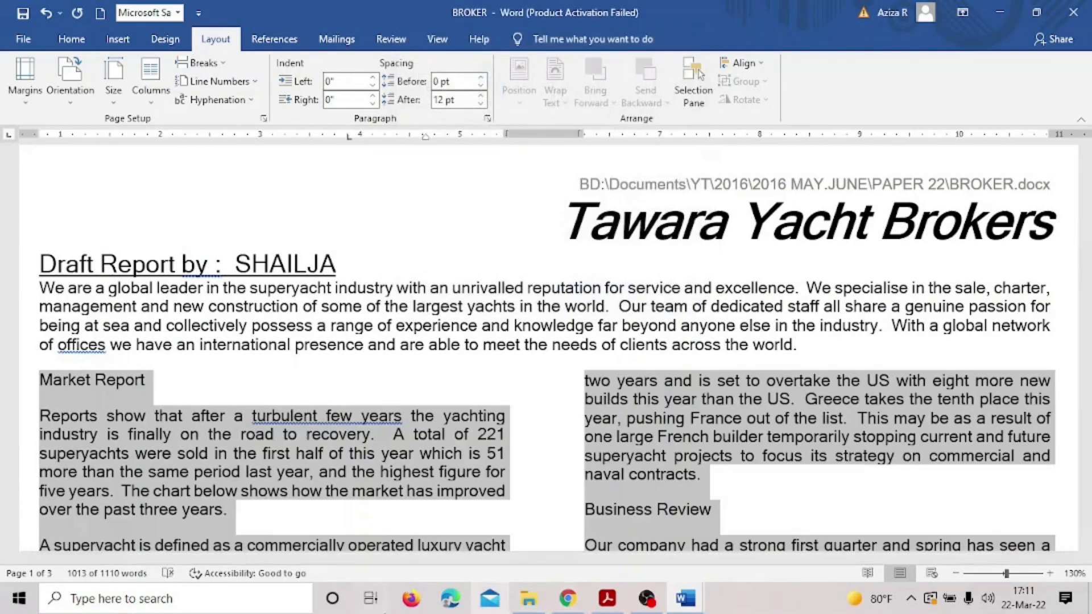
Reduce the zoom to 110% and check the two-column layout across the first and second pages
{"action": "scroll", "coordinate": [438, 549], "scroll_direction": "down", "scroll_amount": 3}
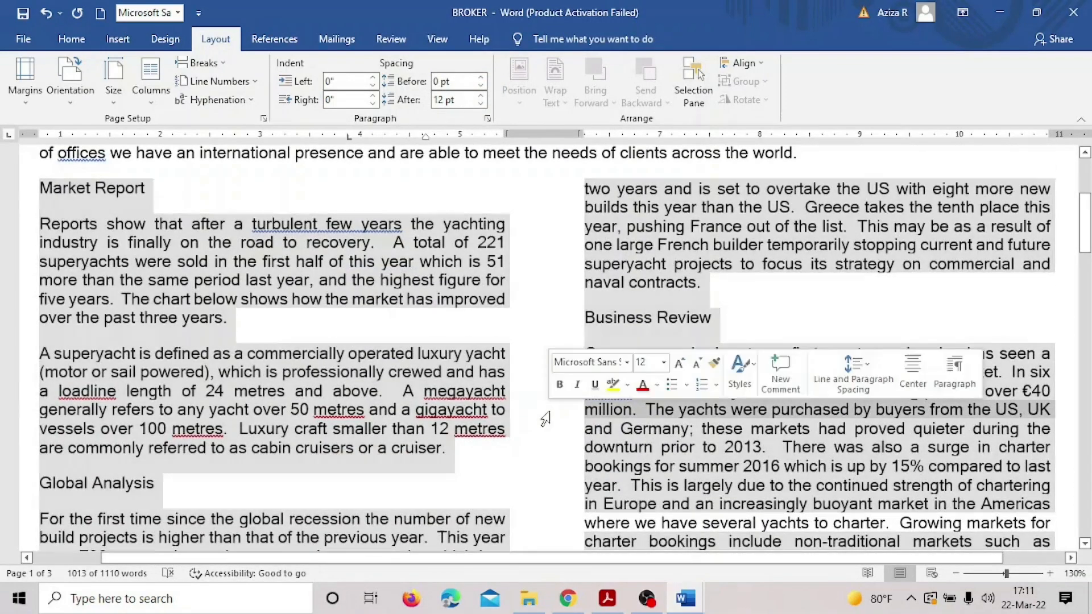
{"action": "left_click", "coordinate": [546, 414]}
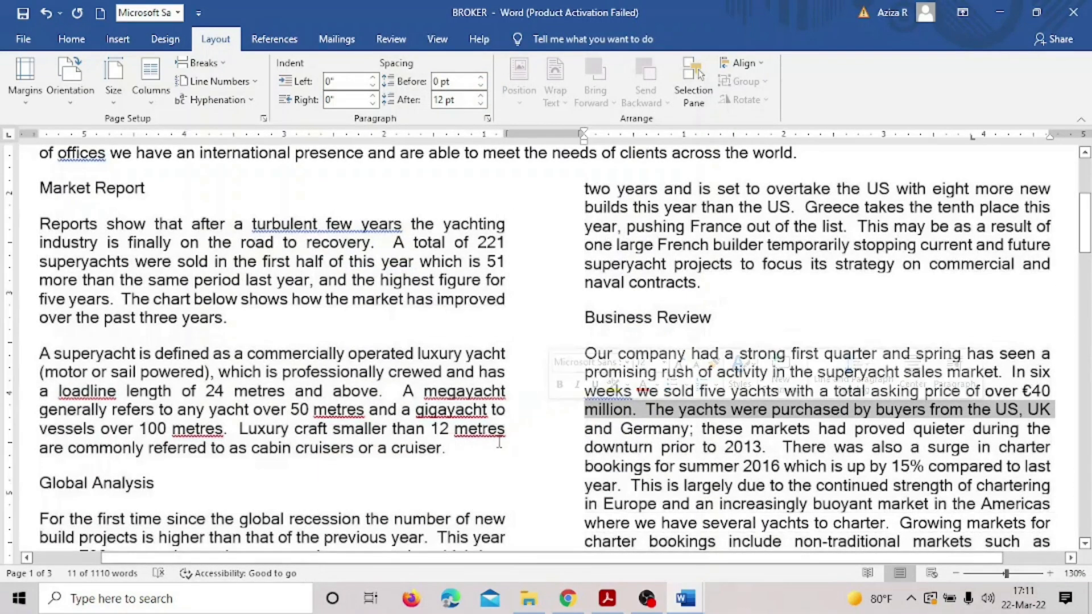
{"action": "left_click", "coordinate": [538, 401]}
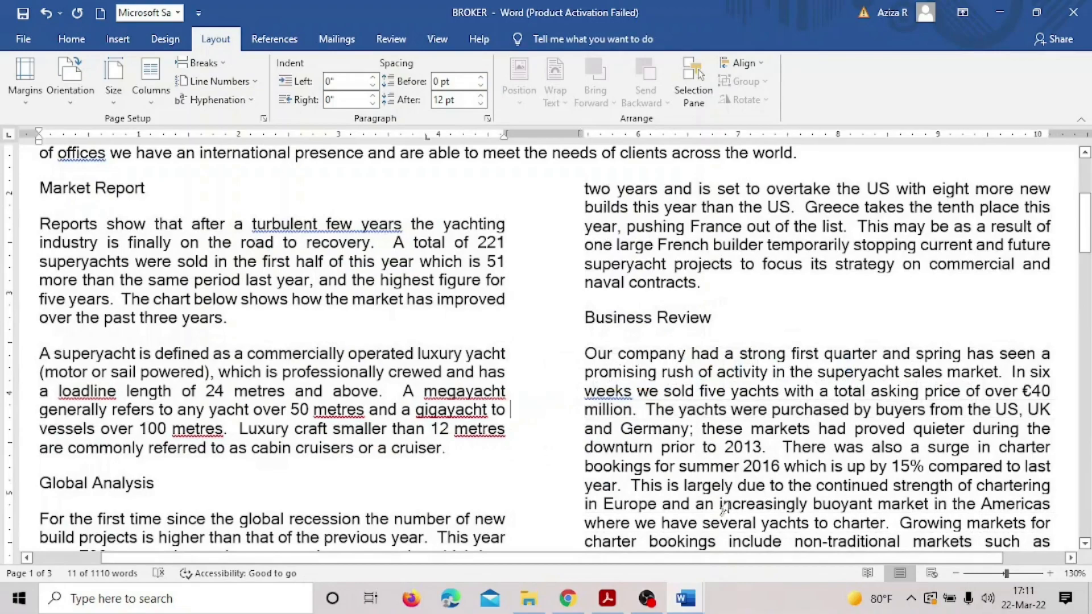
{"action": "left_click", "coordinate": [955, 573]}
{"action": "left_click", "coordinate": [955, 573]}
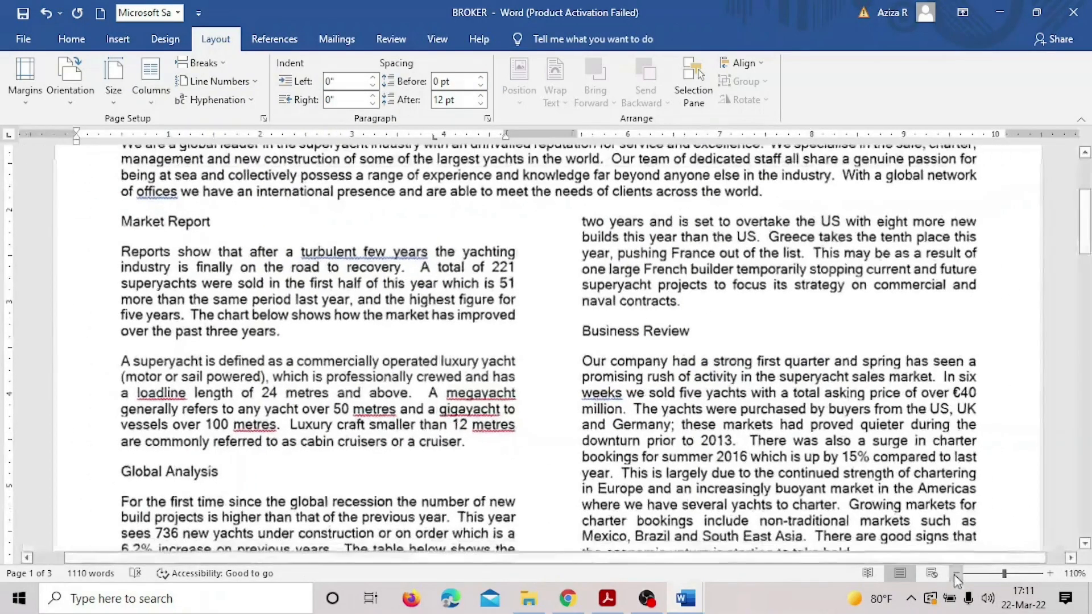
{"action": "scroll", "coordinate": [741, 508], "scroll_direction": "up", "scroll_amount": 5}
{"action": "scroll", "coordinate": [741, 508], "scroll_direction": "down", "scroll_amount": 8}
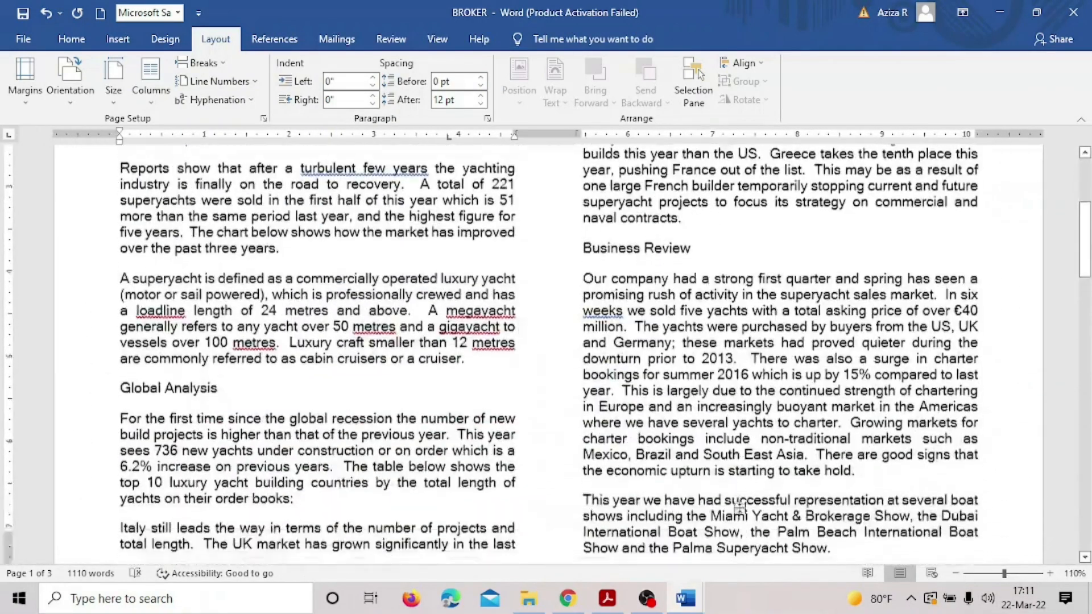
{"action": "scroll", "coordinate": [741, 508], "scroll_direction": "up", "scroll_amount": 4}
{"action": "scroll", "coordinate": [741, 508], "scroll_direction": "up", "scroll_amount": 4}
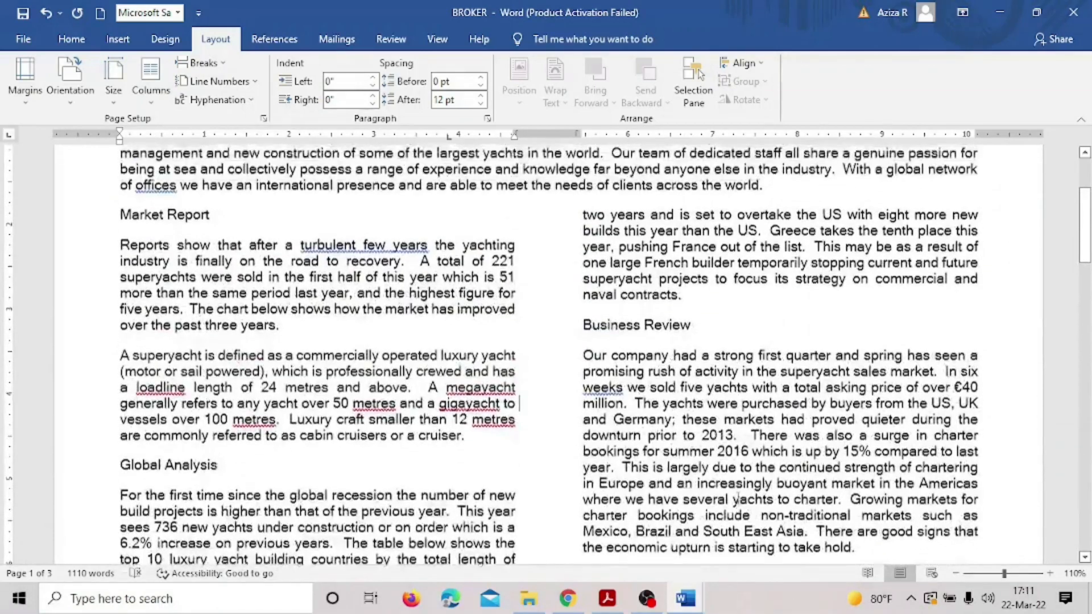
{"action": "scroll", "coordinate": [741, 508], "scroll_direction": "down", "scroll_amount": 10}
{"action": "scroll", "coordinate": [737, 492], "scroll_direction": "down", "scroll_amount": 1}
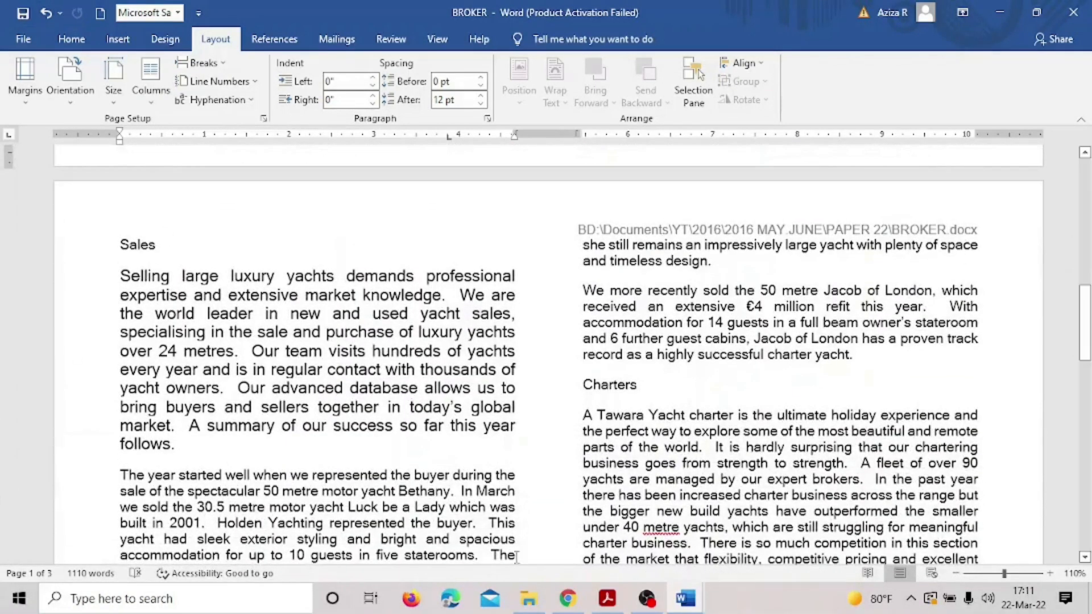
Switch to the exam paper PDF, highlight question 10 in yellow and read on to question 11
{"action": "left_click", "coordinate": [607, 599]}
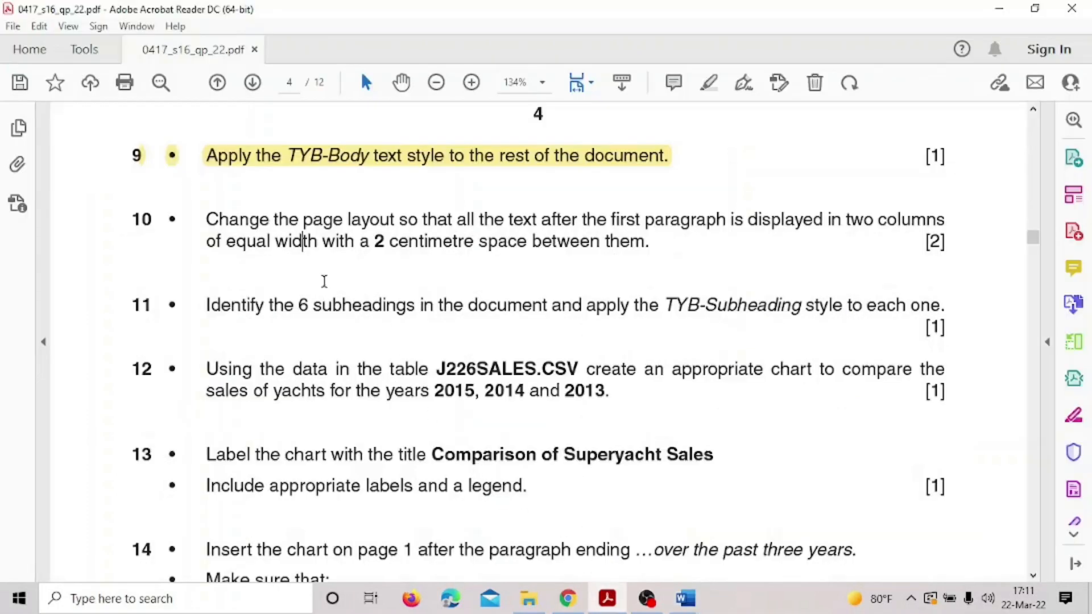
{"action": "left_click_drag", "start_coordinate": [136, 218], "coordinate": [650, 243]}
{"action": "left_click", "coordinate": [666, 213]}
{"action": "scroll", "coordinate": [658, 250], "scroll_direction": "down", "scroll_amount": 3}
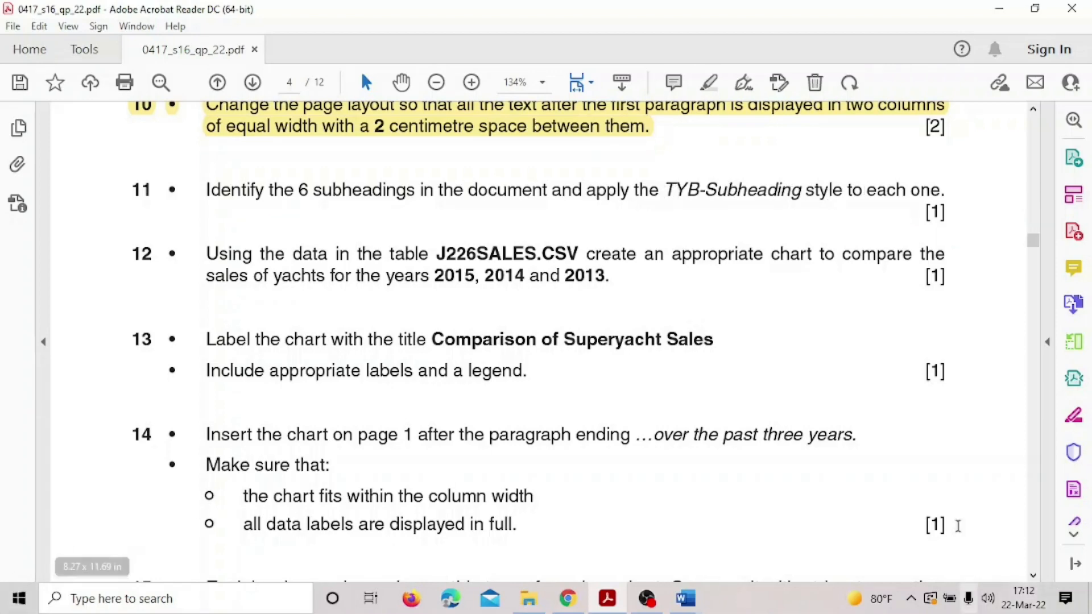
Switch back to BROKER in Word and apply the TYB-Subheading style to the Market Report subheading
{"action": "mouse_move", "coordinate": [685, 597]}
{"action": "left_click", "coordinate": [790, 543]}
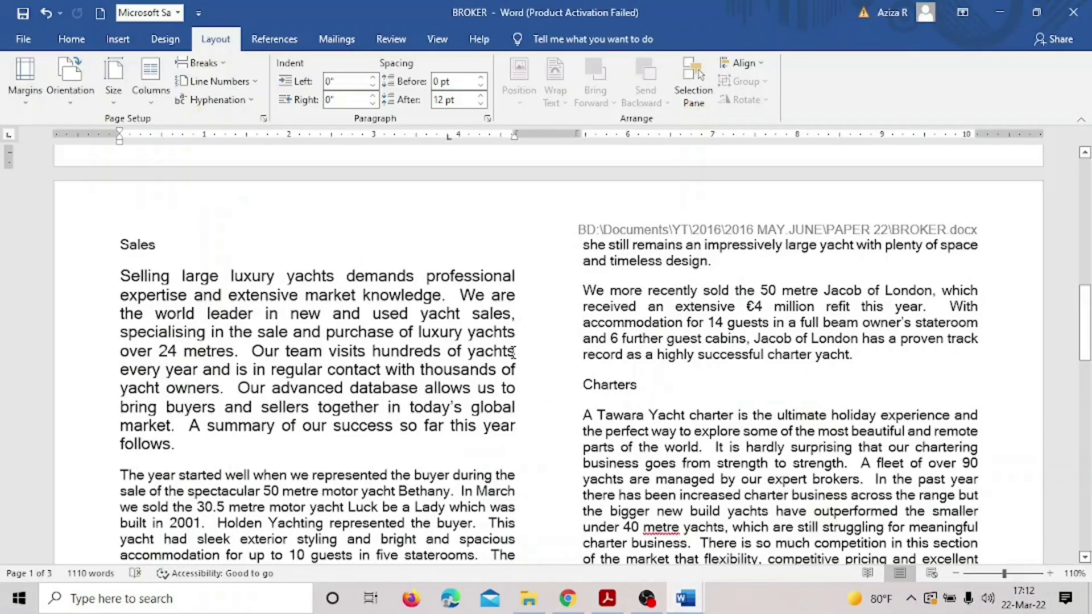
{"action": "scroll", "coordinate": [510, 340], "scroll_direction": "up", "scroll_amount": 10}
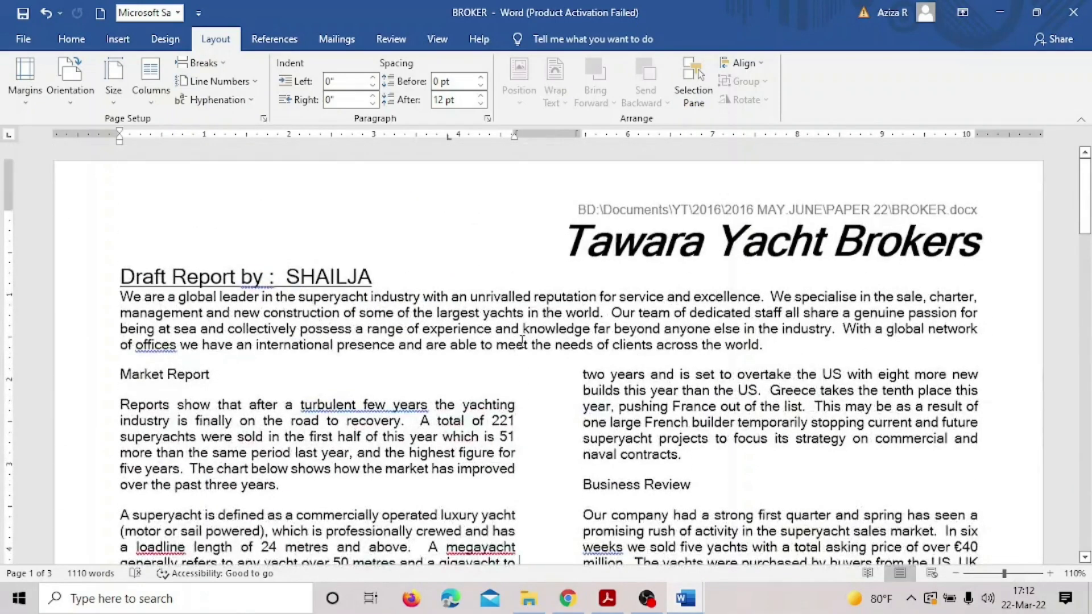
{"action": "left_click_drag", "start_coordinate": [118, 374], "coordinate": [211, 375]}
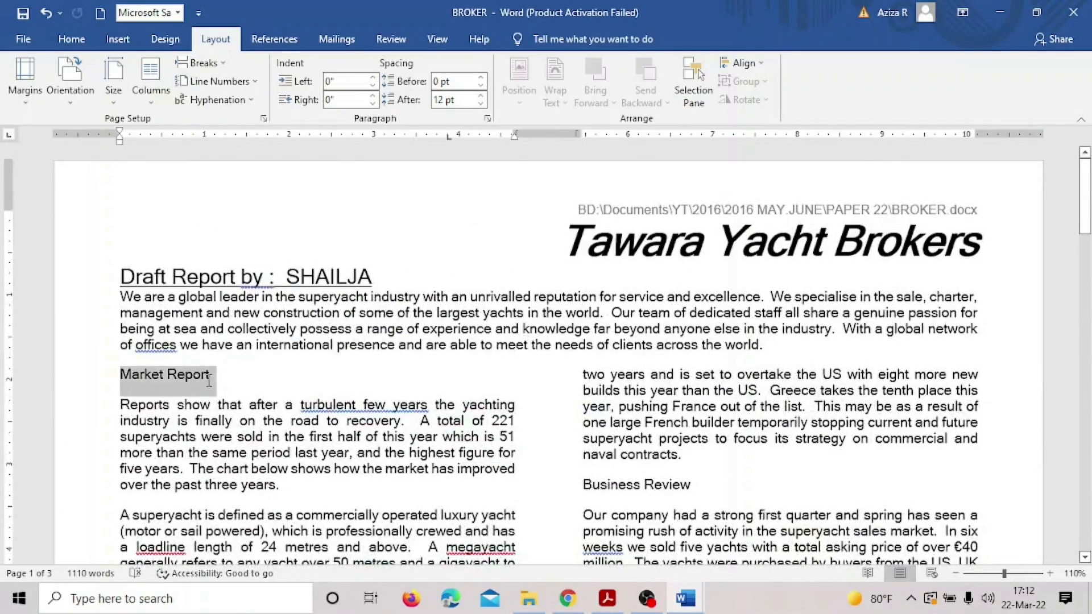
{"action": "scroll", "coordinate": [428, 403], "scroll_direction": "down", "scroll_amount": 2}
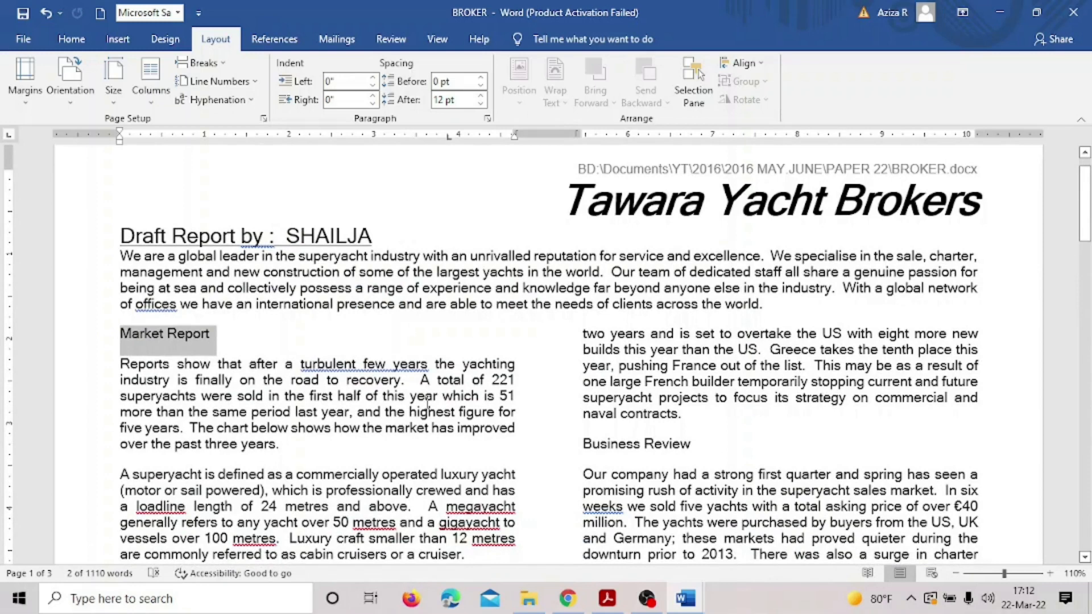
{"action": "left_click", "coordinate": [72, 40]}
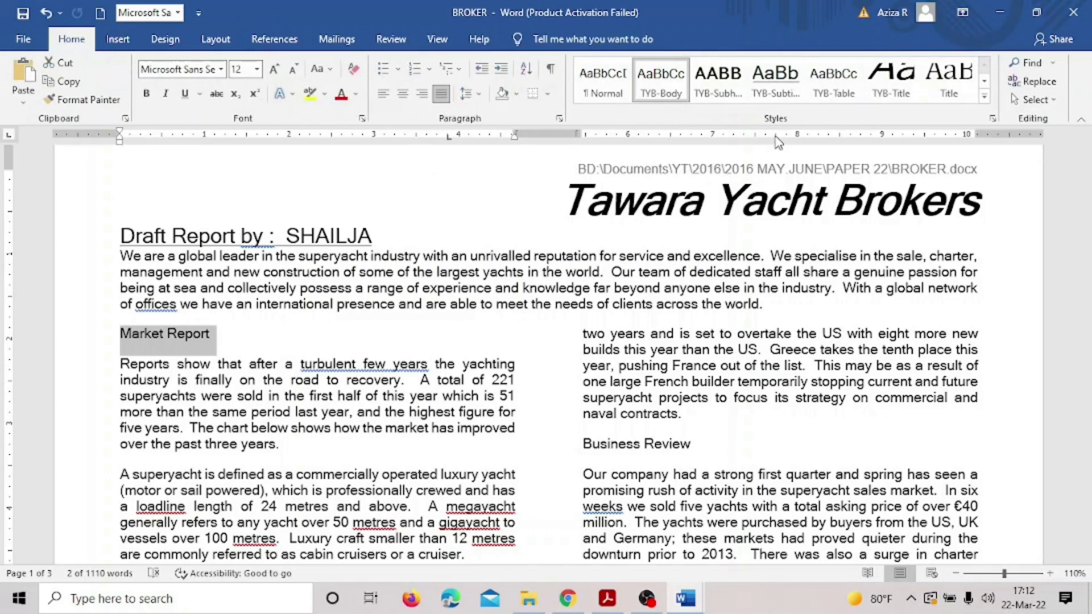
{"action": "left_click", "coordinate": [606, 604]}
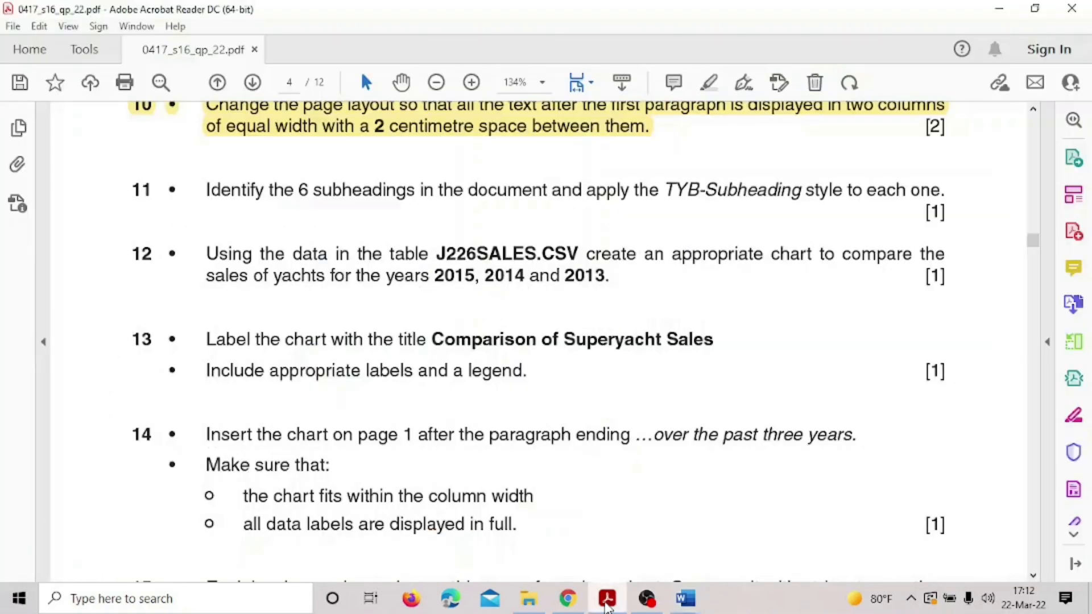
{"action": "left_click", "coordinate": [607, 604]}
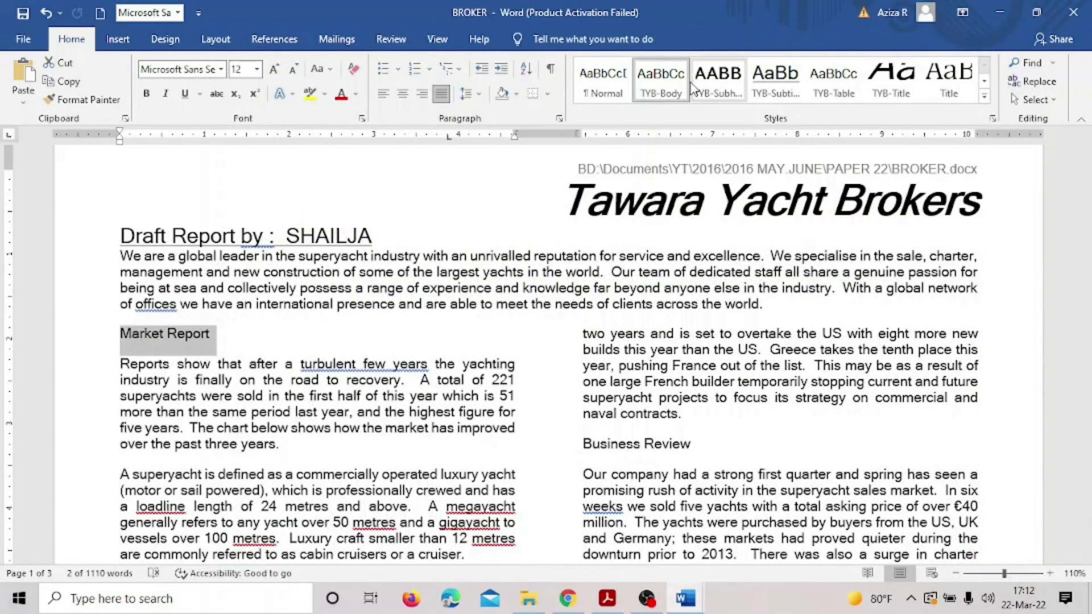
{"action": "left_click", "coordinate": [718, 79]}
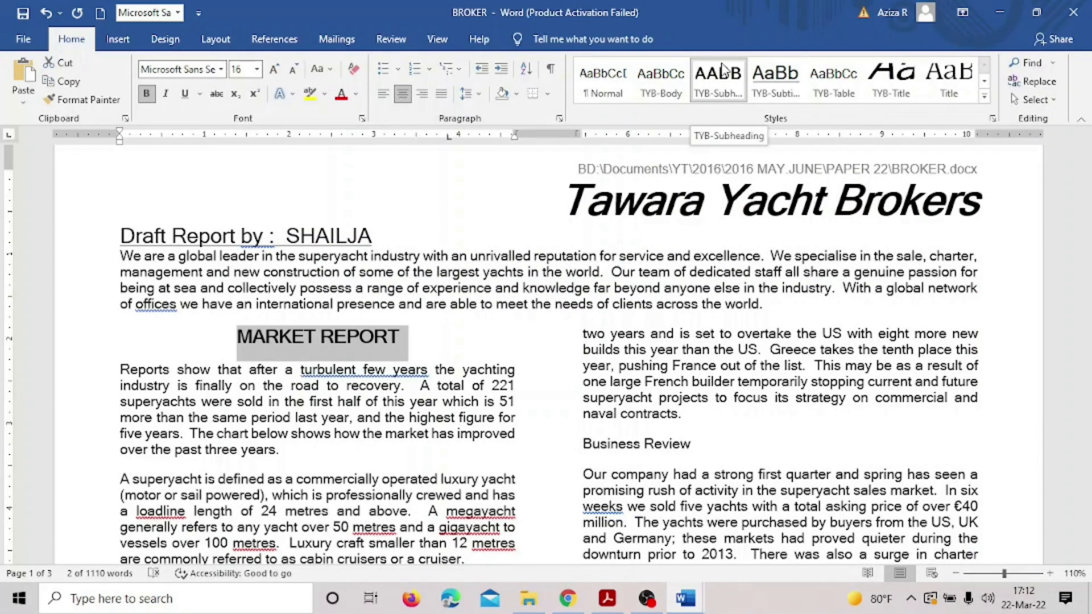
Copy the Market Report subheading's formatting to the Business Review and Global Analysis subheadings with Format Painter
{"action": "scroll", "coordinate": [583, 431], "scroll_direction": "down", "scroll_amount": 3}
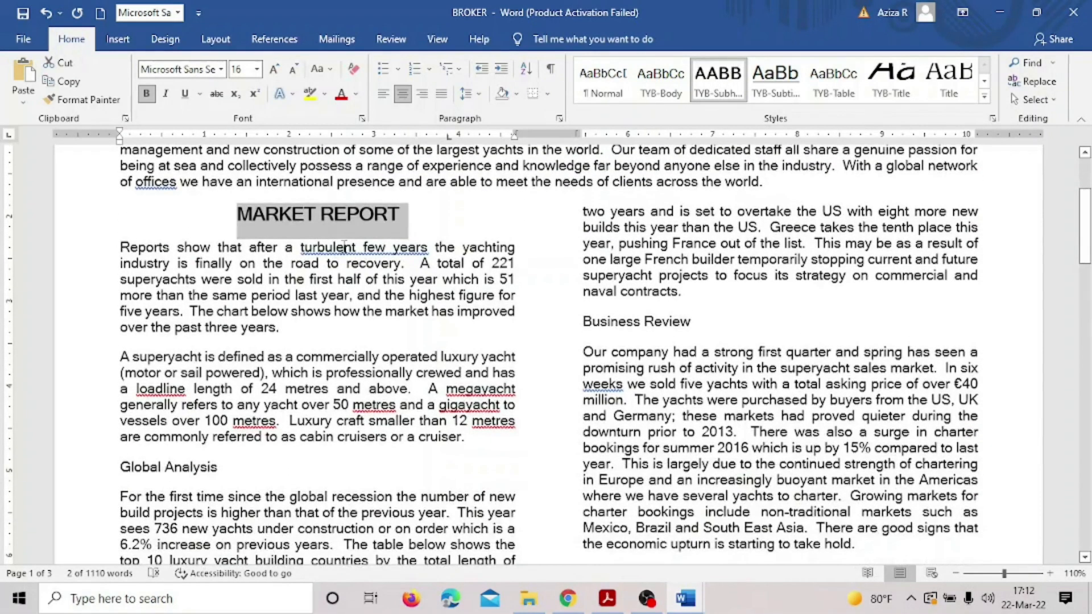
{"action": "left_click", "coordinate": [73, 100]}
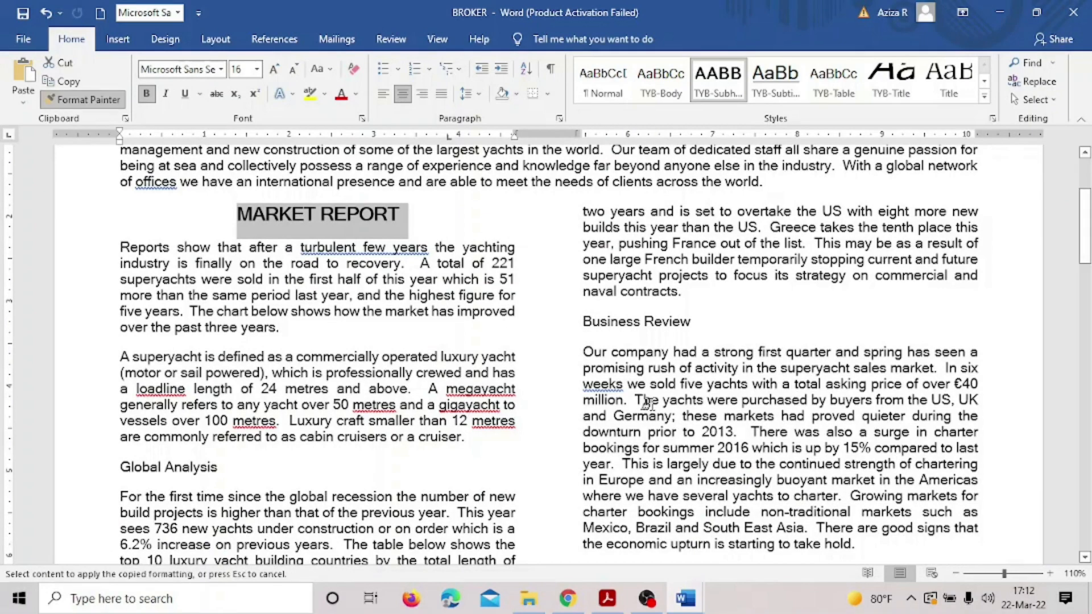
{"action": "left_click_drag", "start_coordinate": [580, 322], "coordinate": [691, 322]}
{"action": "scroll", "coordinate": [622, 357], "scroll_direction": "down", "scroll_amount": 3}
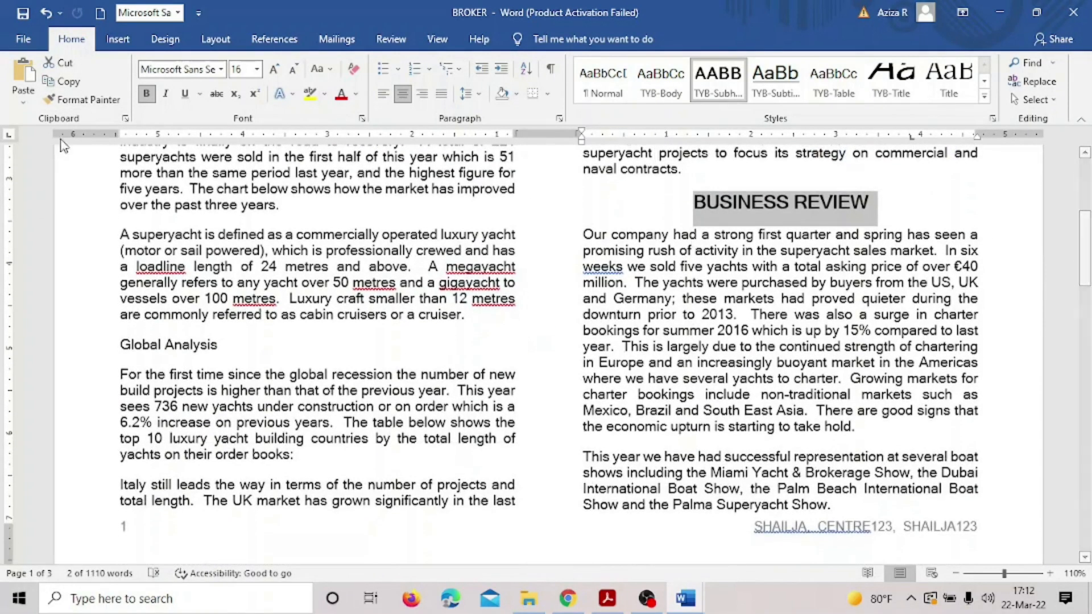
{"action": "left_click", "coordinate": [83, 100]}
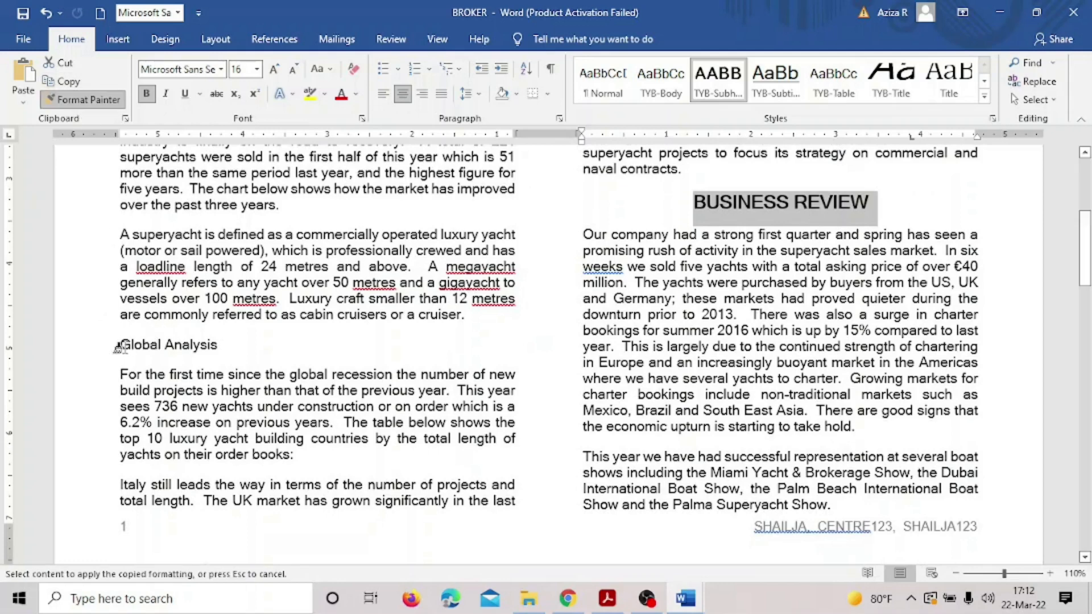
{"action": "left_click_drag", "start_coordinate": [117, 348], "coordinate": [225, 348]}
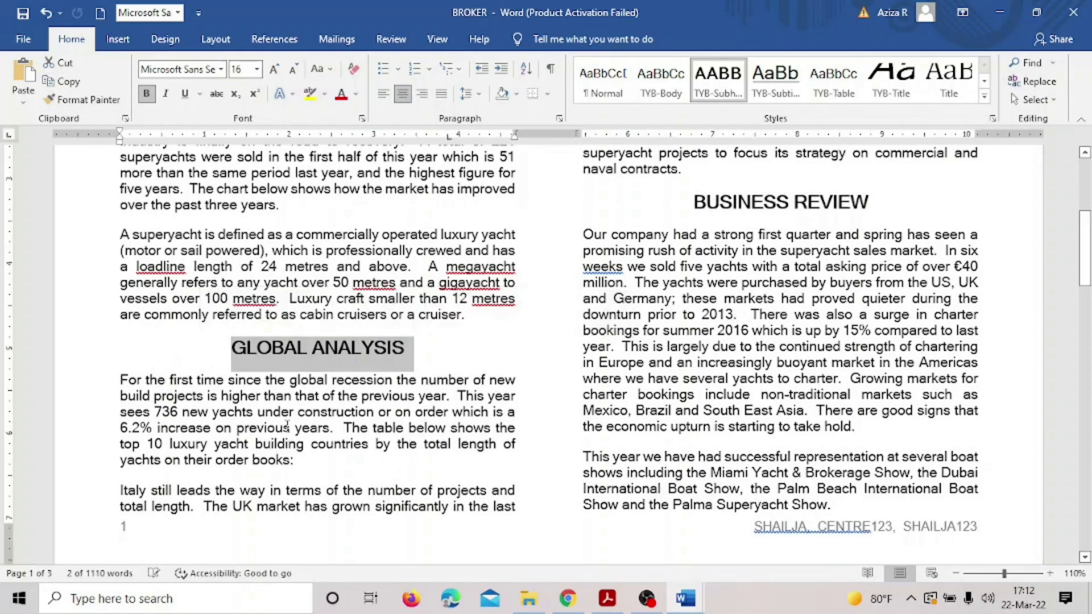
Copy the Global Analysis subheading's formatting to the Sales subheading on the second page with Format Painter
{"action": "scroll", "coordinate": [287, 389], "scroll_direction": "down", "scroll_amount": 2}
{"action": "left_click", "coordinate": [82, 100]}
{"action": "scroll", "coordinate": [367, 480], "scroll_direction": "down", "scroll_amount": 2}
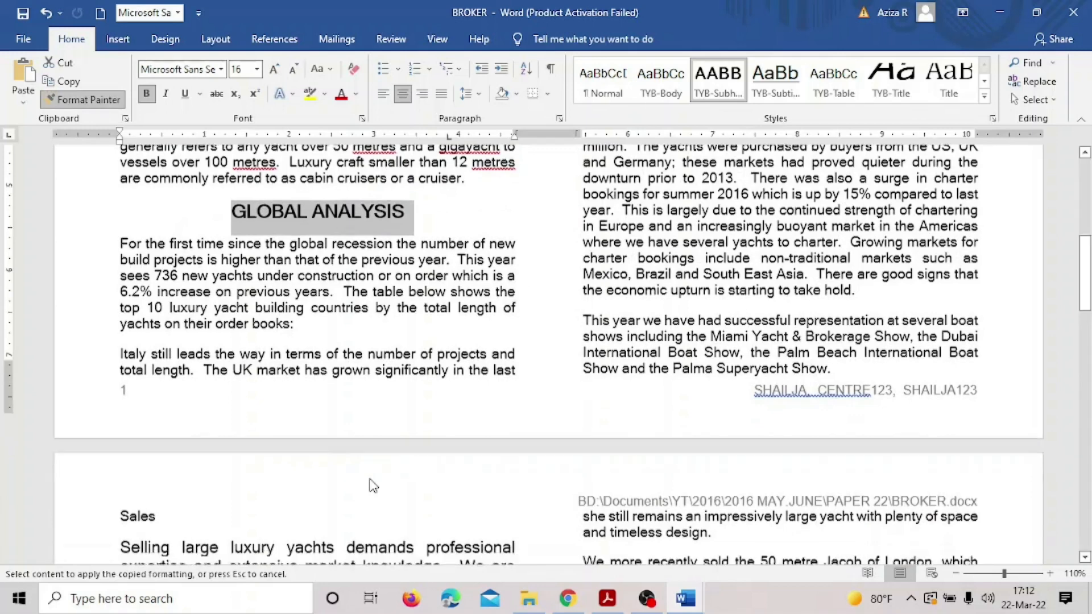
{"action": "scroll", "coordinate": [364, 479], "scroll_direction": "down", "scroll_amount": 2}
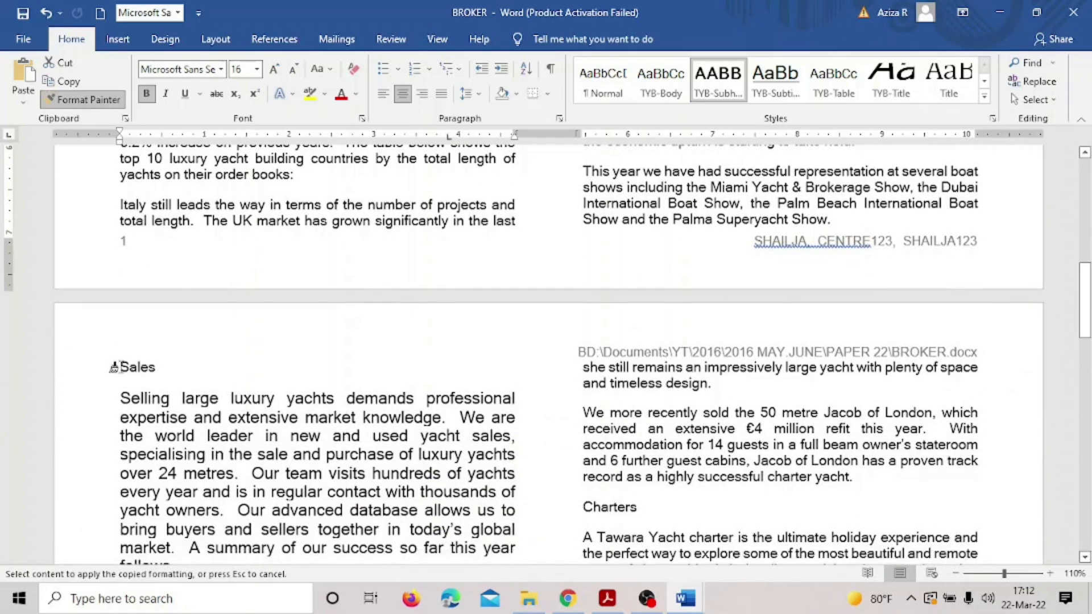
{"action": "left_click_drag", "start_coordinate": [113, 367], "coordinate": [161, 368]}
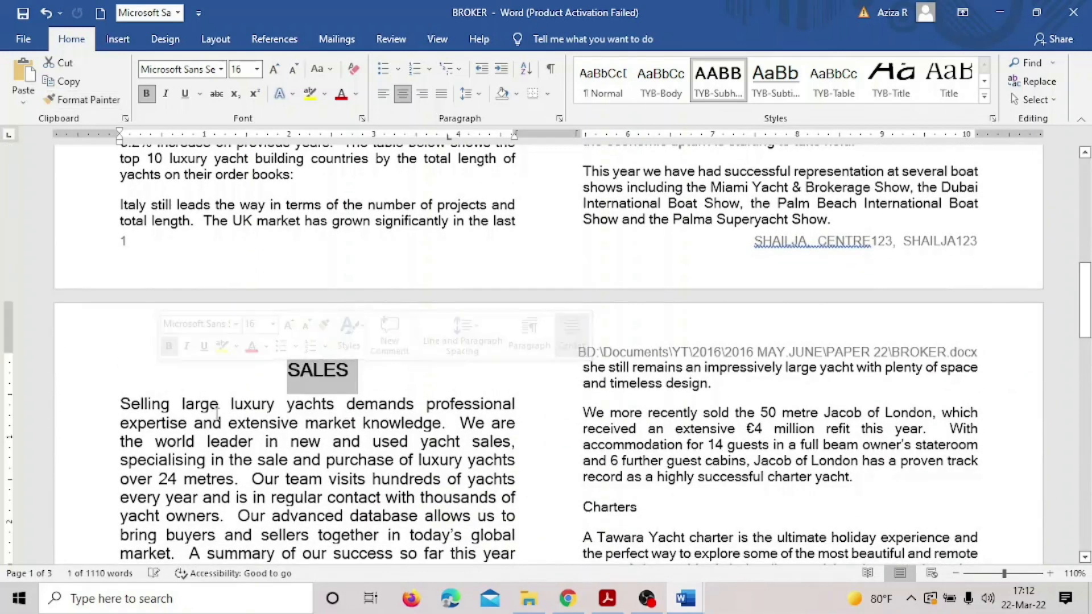
Copy the Sales subheading's formatting with Format Painter to the Charters subheading and from there to the Conclusion subheading
{"action": "left_click", "coordinate": [105, 102]}
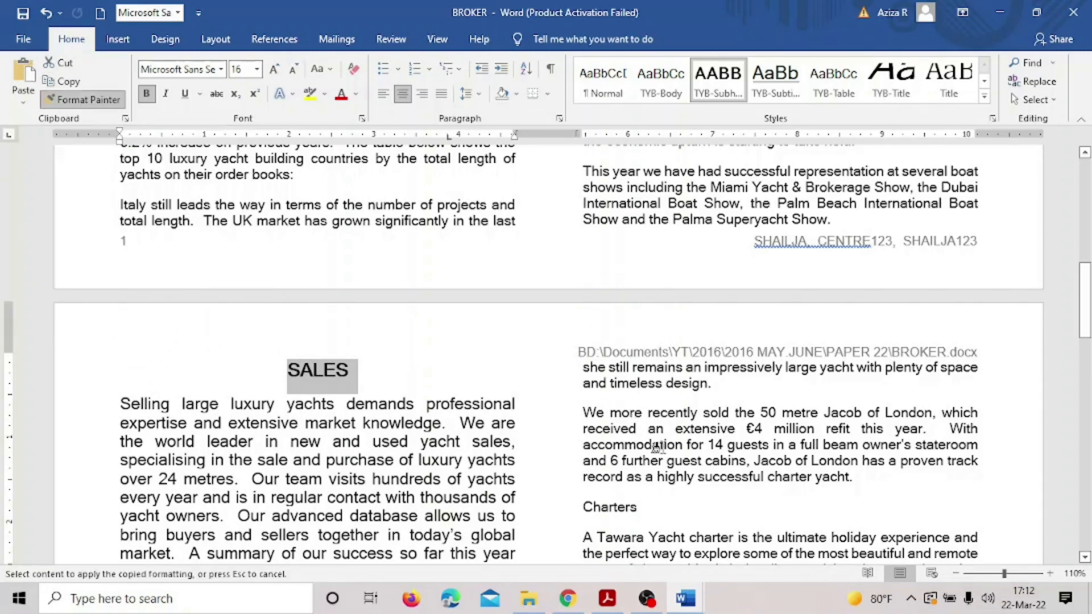
{"action": "scroll", "coordinate": [657, 447], "scroll_direction": "down", "scroll_amount": 3}
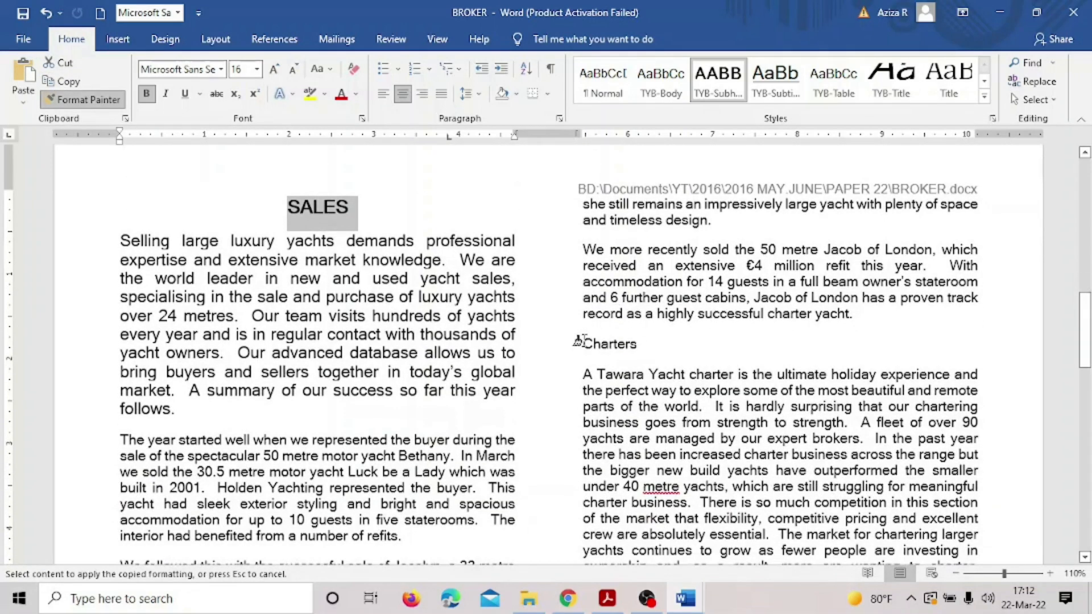
{"action": "left_click_drag", "start_coordinate": [577, 342], "coordinate": [640, 344]}
{"action": "scroll", "coordinate": [499, 414], "scroll_direction": "down", "scroll_amount": 2}
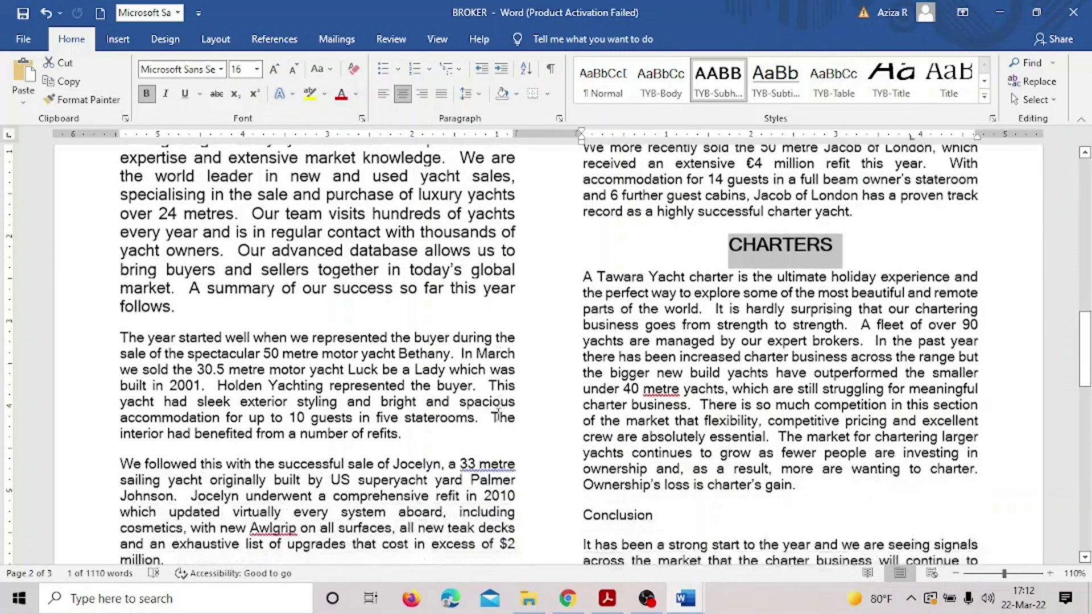
{"action": "left_click", "coordinate": [82, 99]}
{"action": "scroll", "coordinate": [326, 404], "scroll_direction": "down", "scroll_amount": 2}
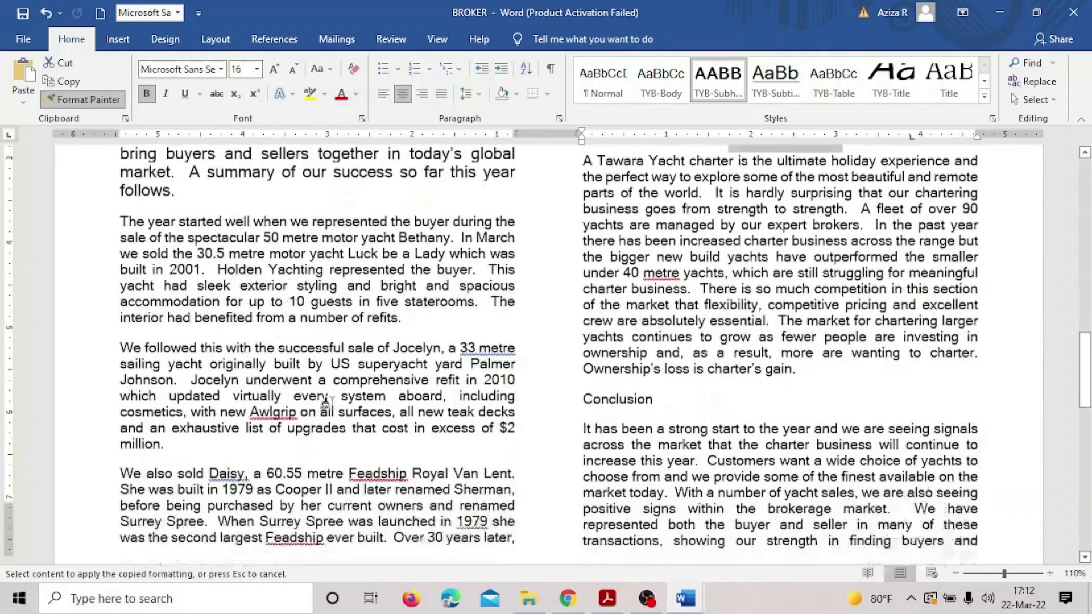
{"action": "scroll", "coordinate": [326, 404], "scroll_direction": "down", "scroll_amount": 1}
{"action": "left_click_drag", "start_coordinate": [579, 328], "coordinate": [657, 333]}
Check the restyled subheadings across all pages and save the document
{"action": "scroll", "coordinate": [769, 372], "scroll_direction": "down", "scroll_amount": 6}
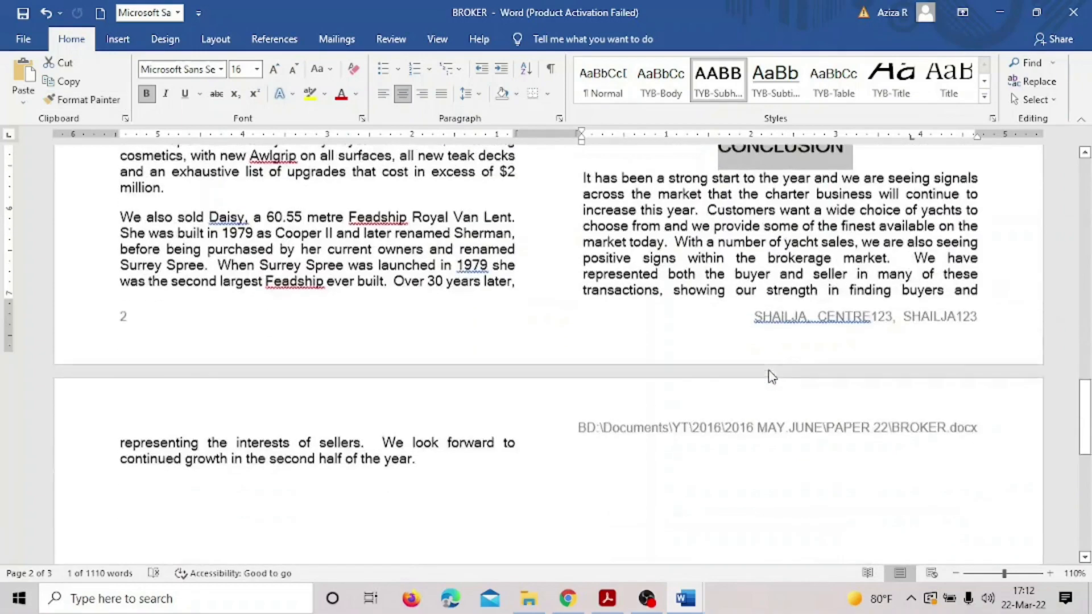
{"action": "scroll", "coordinate": [769, 373], "scroll_direction": "up", "scroll_amount": 6}
{"action": "scroll", "coordinate": [769, 373], "scroll_direction": "up", "scroll_amount": 15}
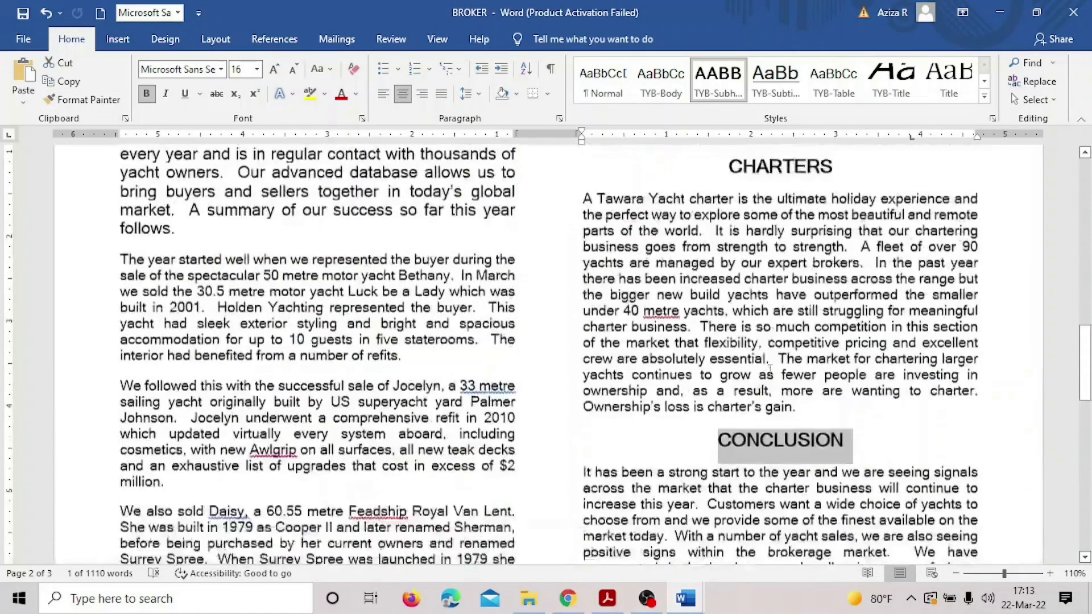
{"action": "scroll", "coordinate": [784, 371], "scroll_direction": "down", "scroll_amount": 4}
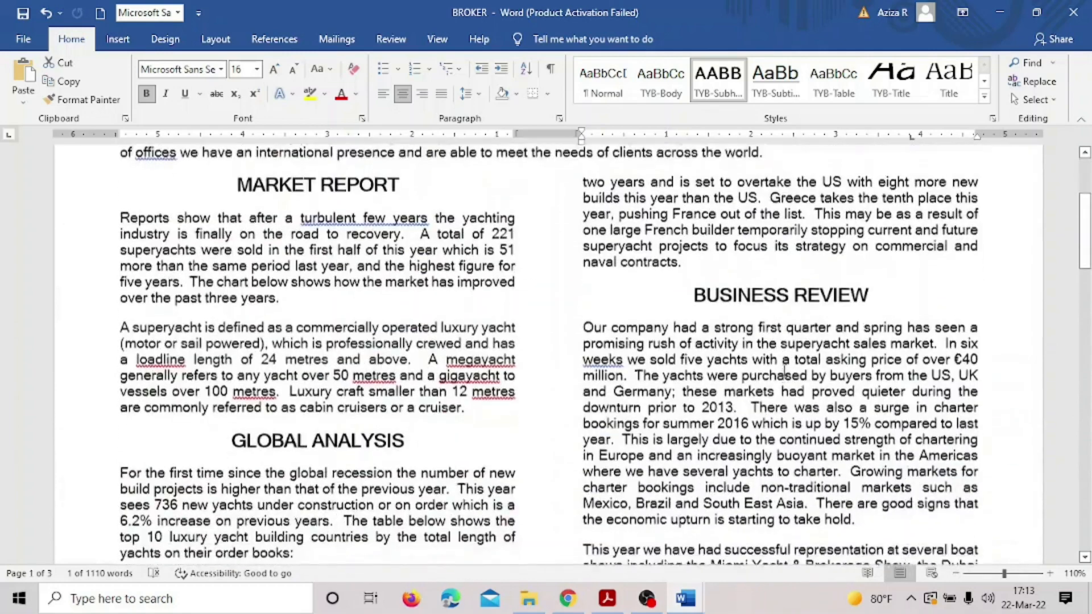
{"action": "left_click", "coordinate": [31, 14]}
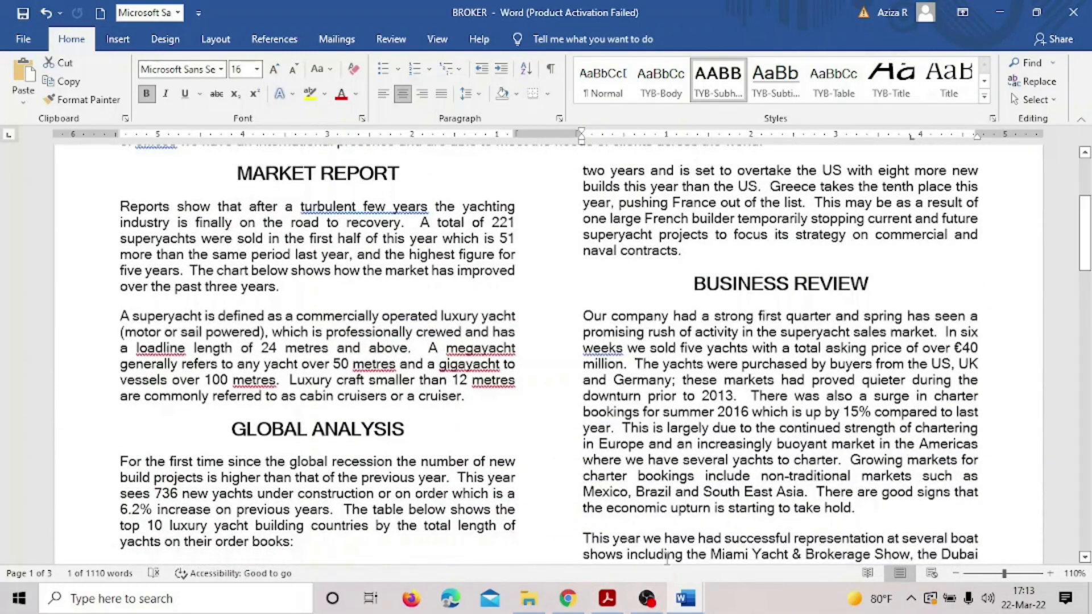
Switch to the exam paper PDF, highlight question 11 in yellow and look through the remaining questions from 12 to 23
{"action": "left_click", "coordinate": [607, 599]}
{"action": "scroll", "coordinate": [481, 473], "scroll_direction": "down", "scroll_amount": 1}
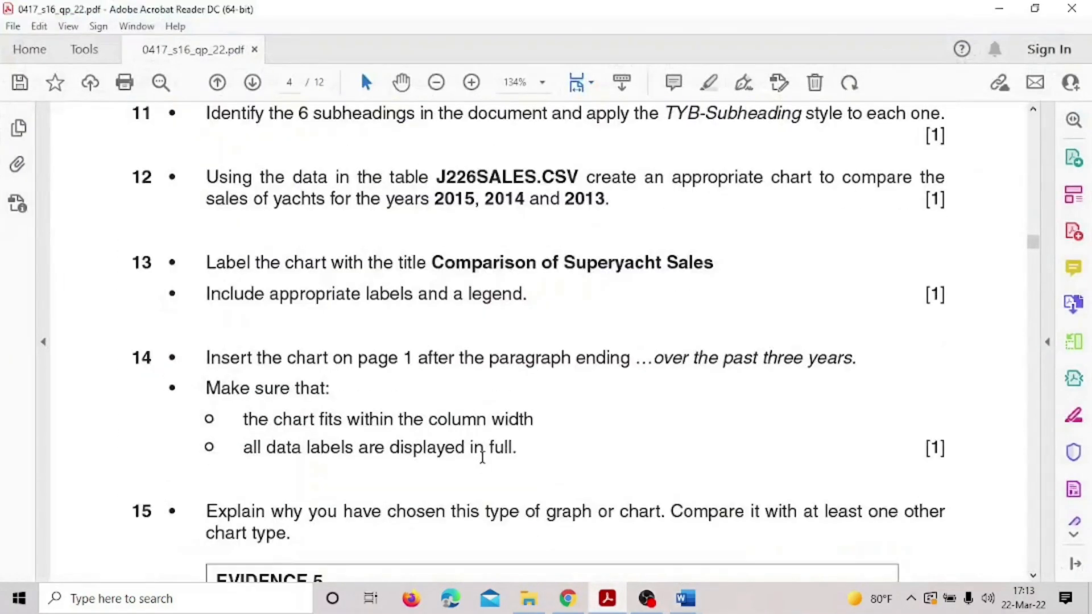
{"action": "scroll", "coordinate": [482, 458], "scroll_direction": "up", "scroll_amount": 2}
{"action": "left_click_drag", "start_coordinate": [130, 224], "coordinate": [919, 228]}
{"action": "left_click", "coordinate": [867, 195]}
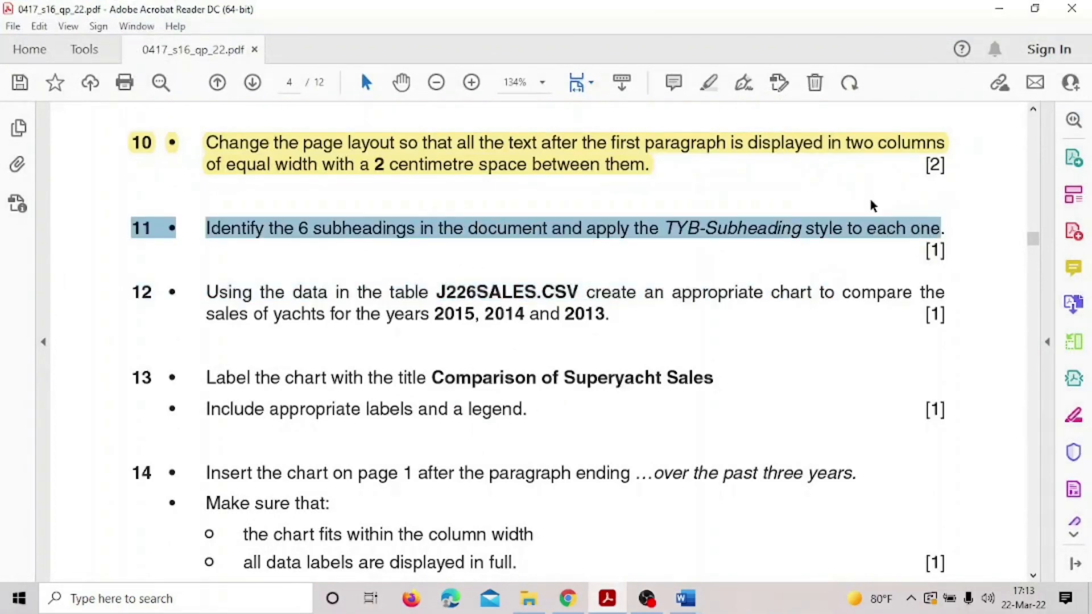
{"action": "scroll", "coordinate": [870, 203], "scroll_direction": "down", "scroll_amount": 1}
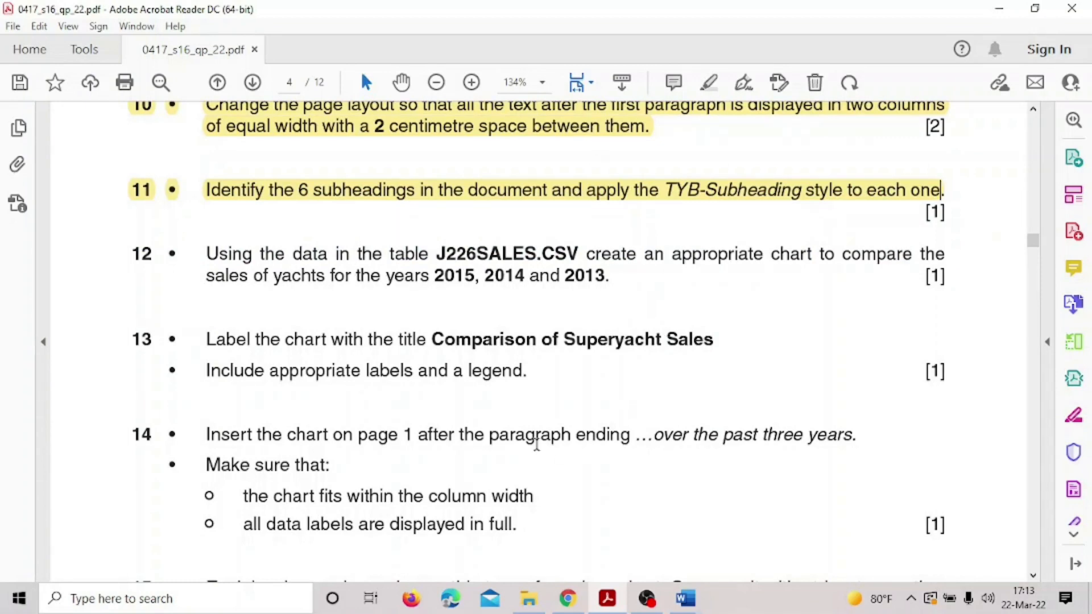
{"action": "scroll", "coordinate": [468, 390], "scroll_direction": "down", "scroll_amount": 20}
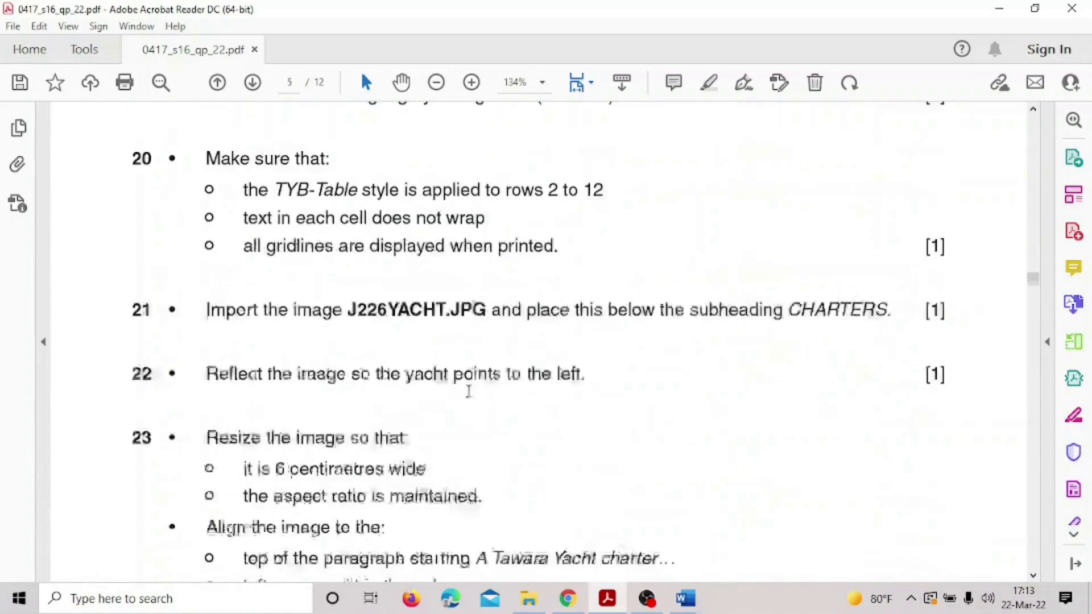
{"action": "scroll", "coordinate": [468, 390], "scroll_direction": "down", "scroll_amount": 11}
{"action": "scroll", "coordinate": [469, 390], "scroll_direction": "up", "scroll_amount": 8}
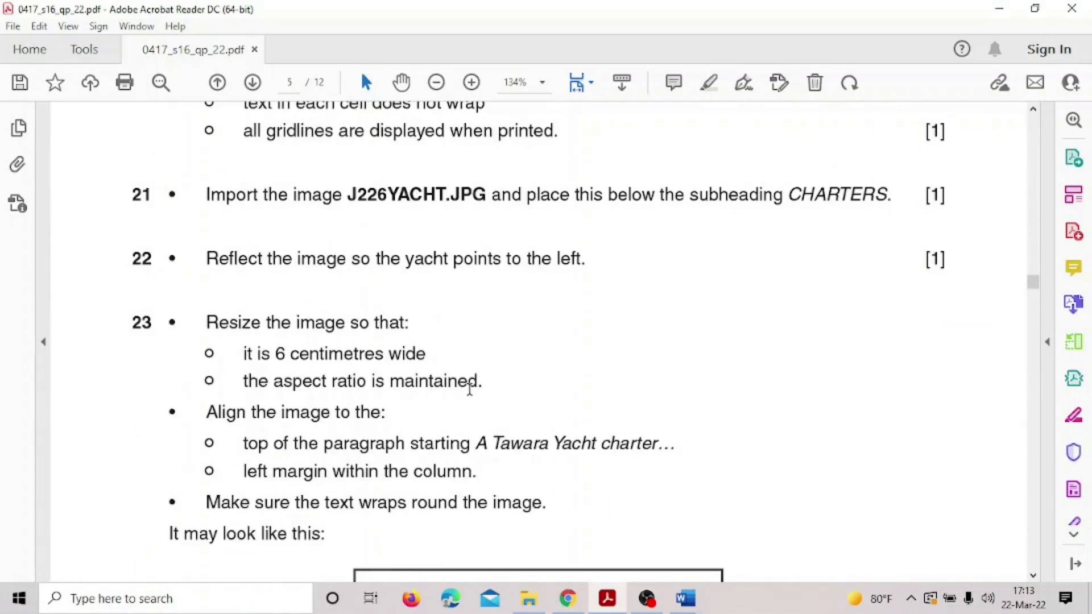
{"action": "scroll", "coordinate": [469, 390], "scroll_direction": "up", "scroll_amount": 20}
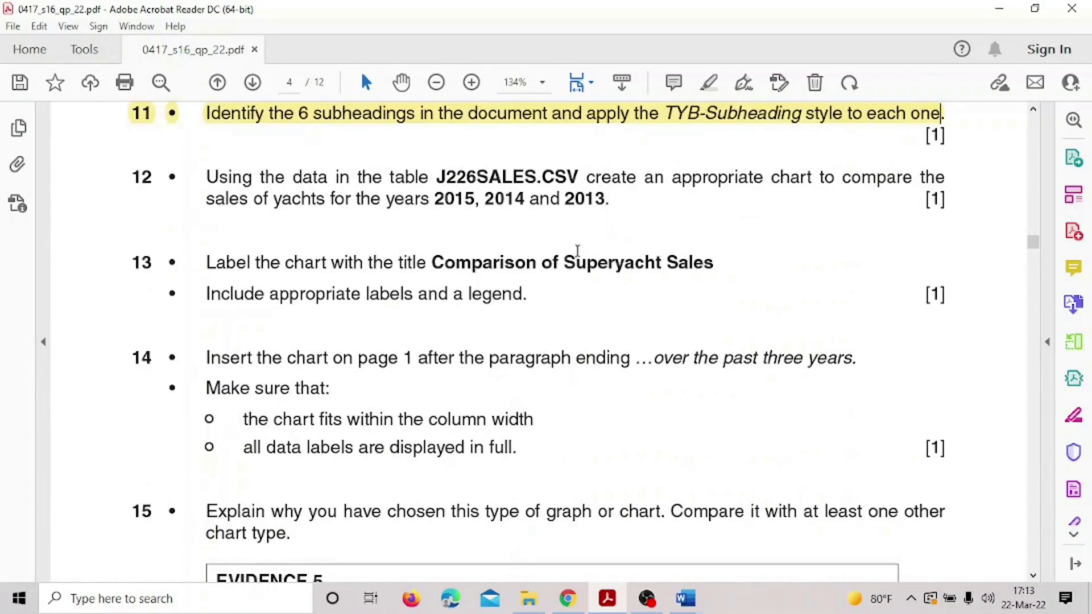